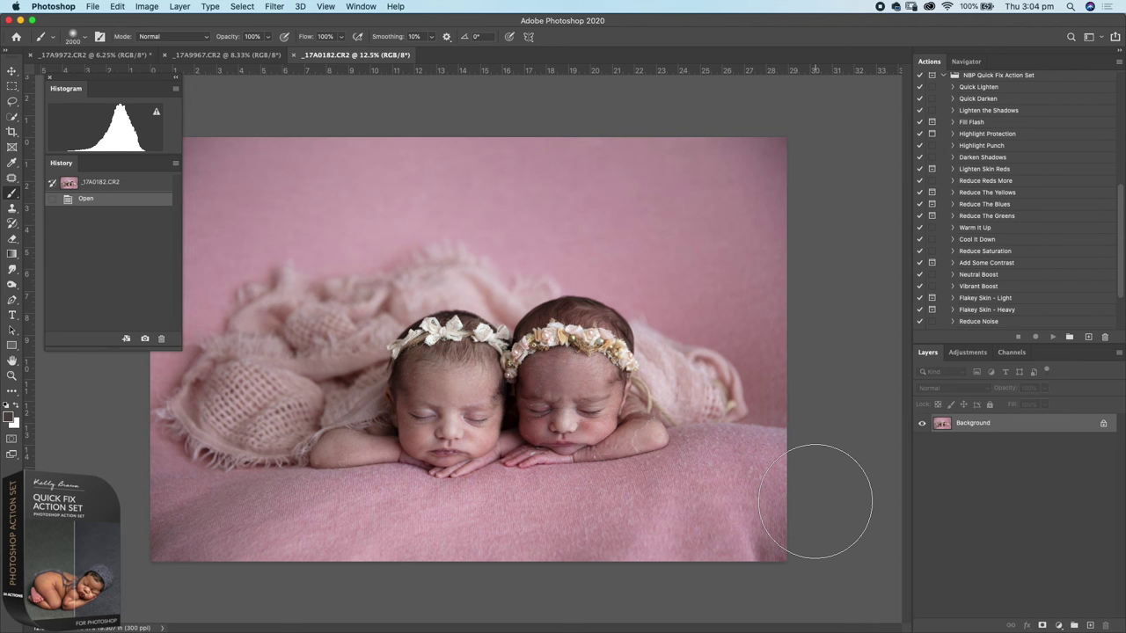
# Locate NBP Quick Fix Action Set.atn in the Downloads folder and in the Load Actions dialog, without loading it
pyautogui.moveTo(540, 616)
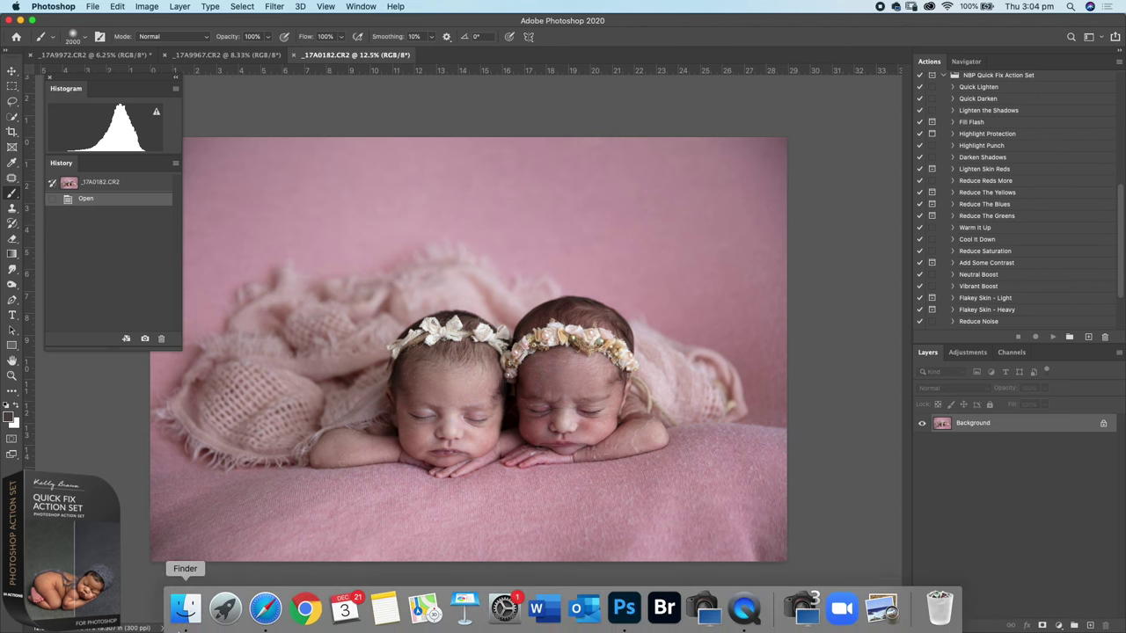
pyautogui.click(186, 607)
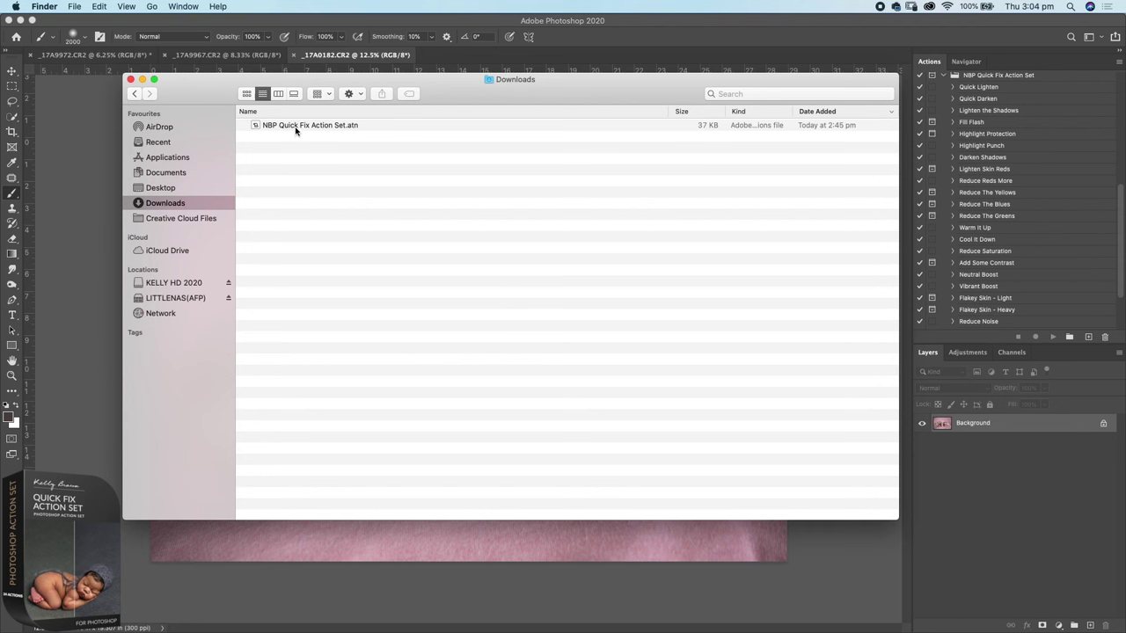
pyautogui.click(1101, 67)
pyautogui.click(1118, 63)
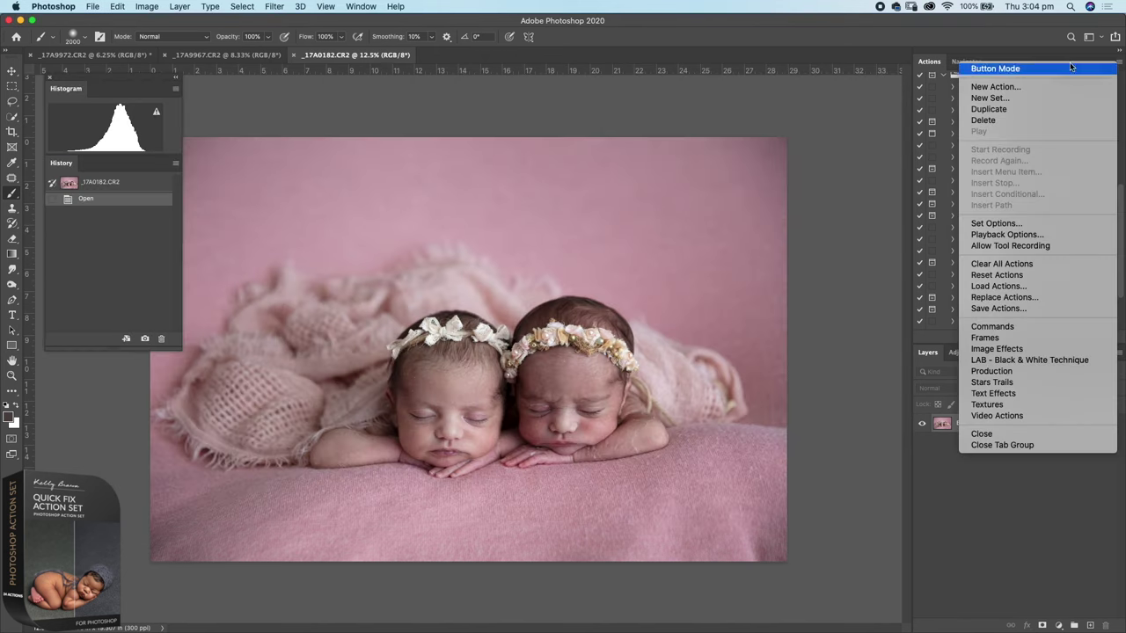
pyautogui.click(1008, 290)
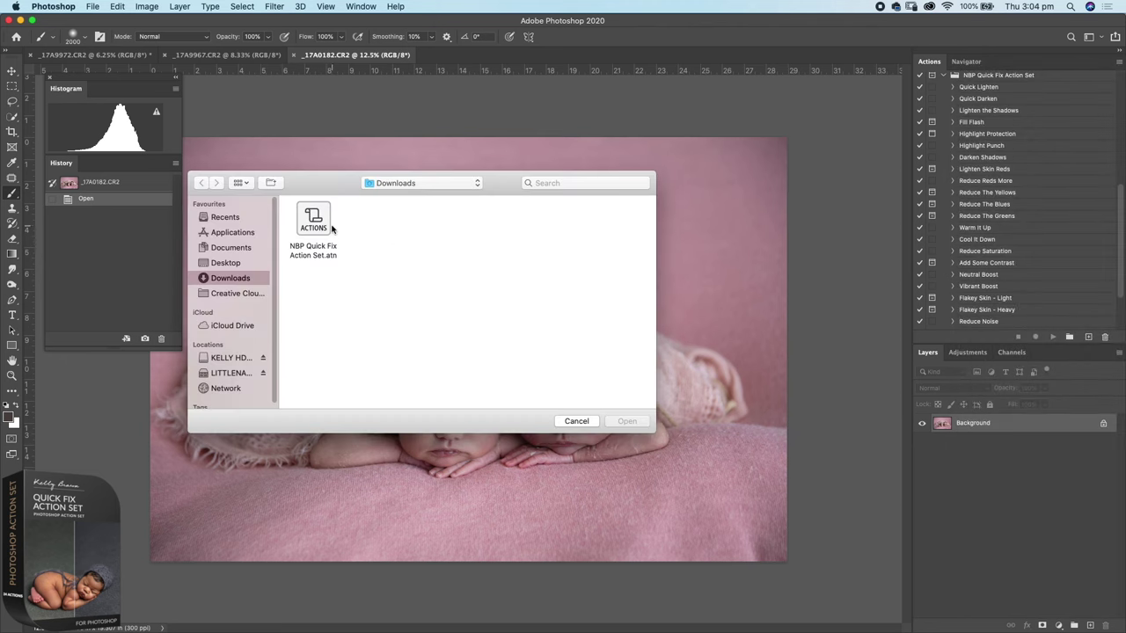
pyautogui.click(573, 424)
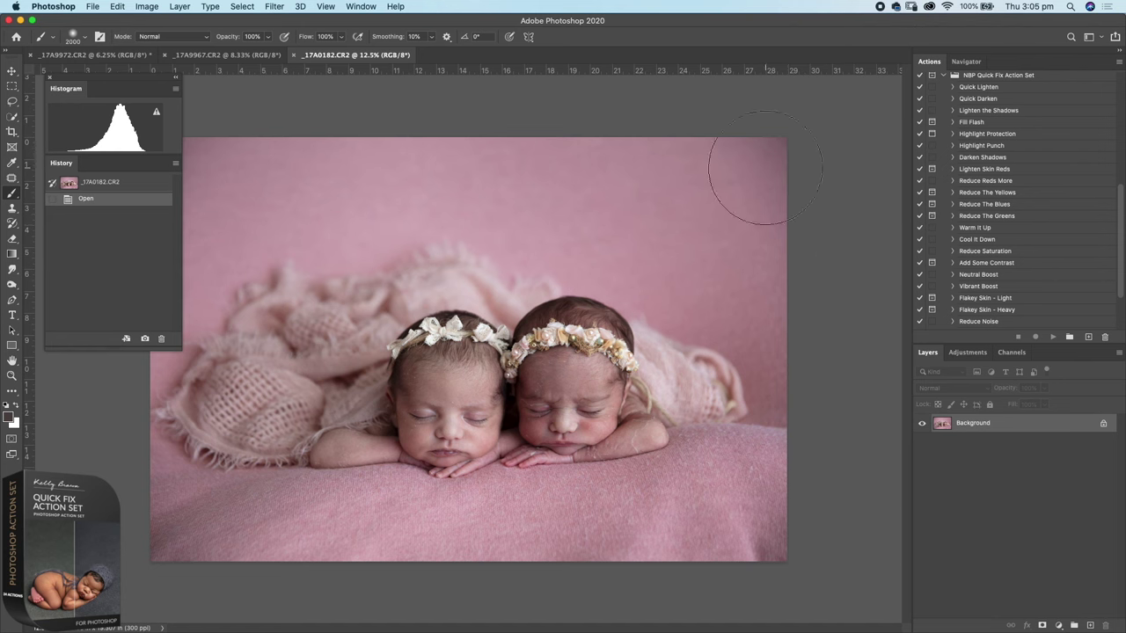
# Look over the three open photos and review the actions listed in the NBP Quick Fix Action Set
pyautogui.click(208, 55)
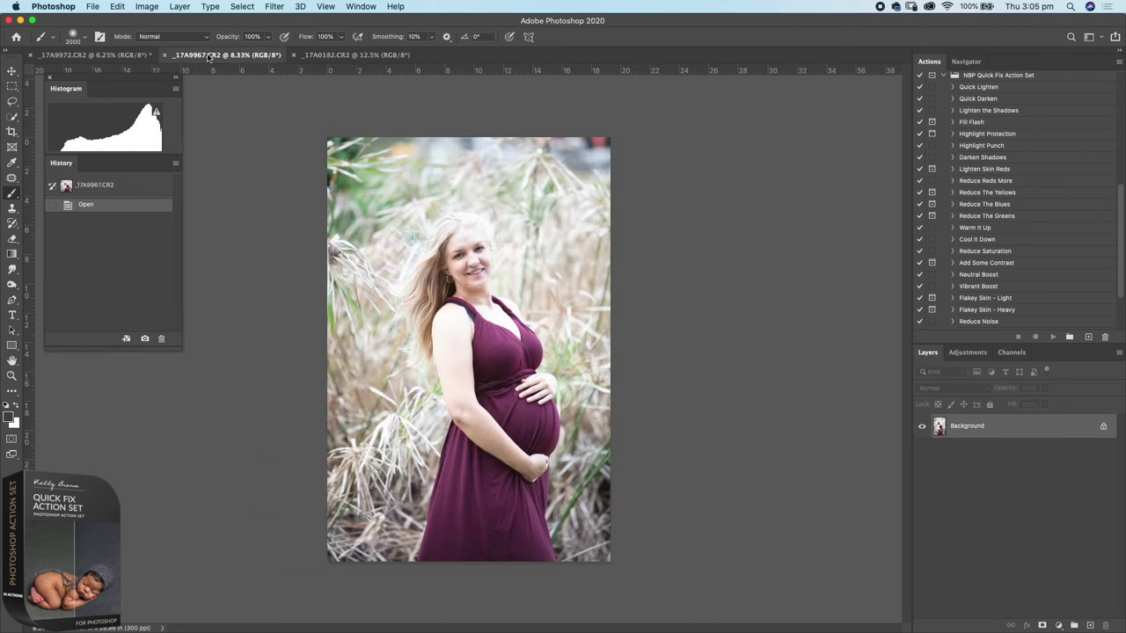
pyautogui.click(78, 55)
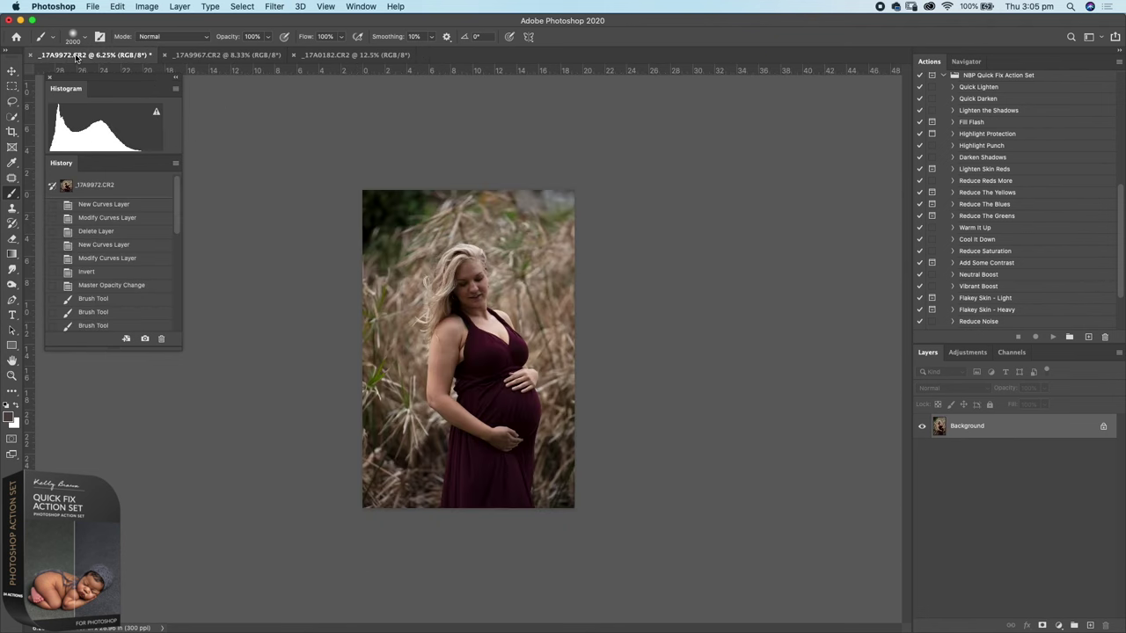
pyautogui.click(329, 55)
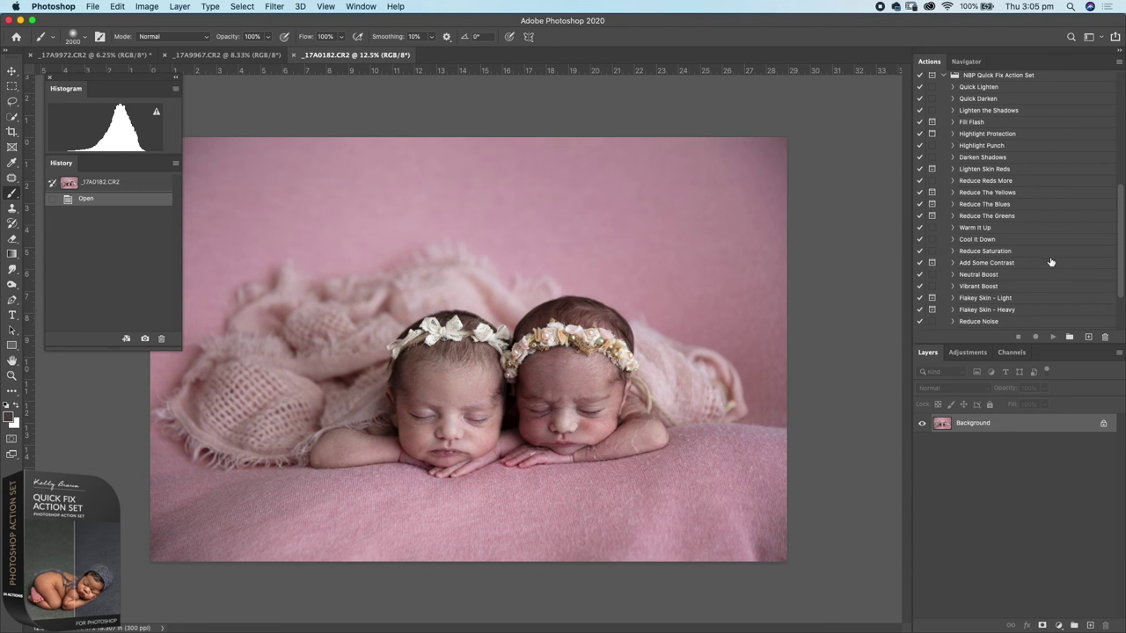
pyautogui.scroll(2, 1015, 225)
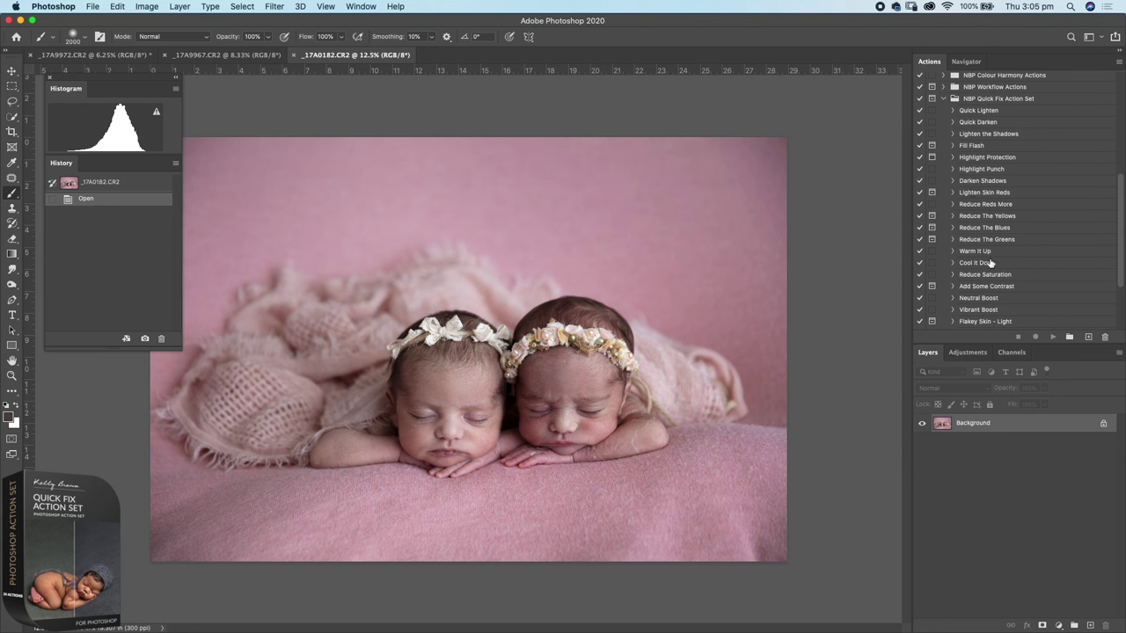
pyautogui.scroll(-5, 994, 273)
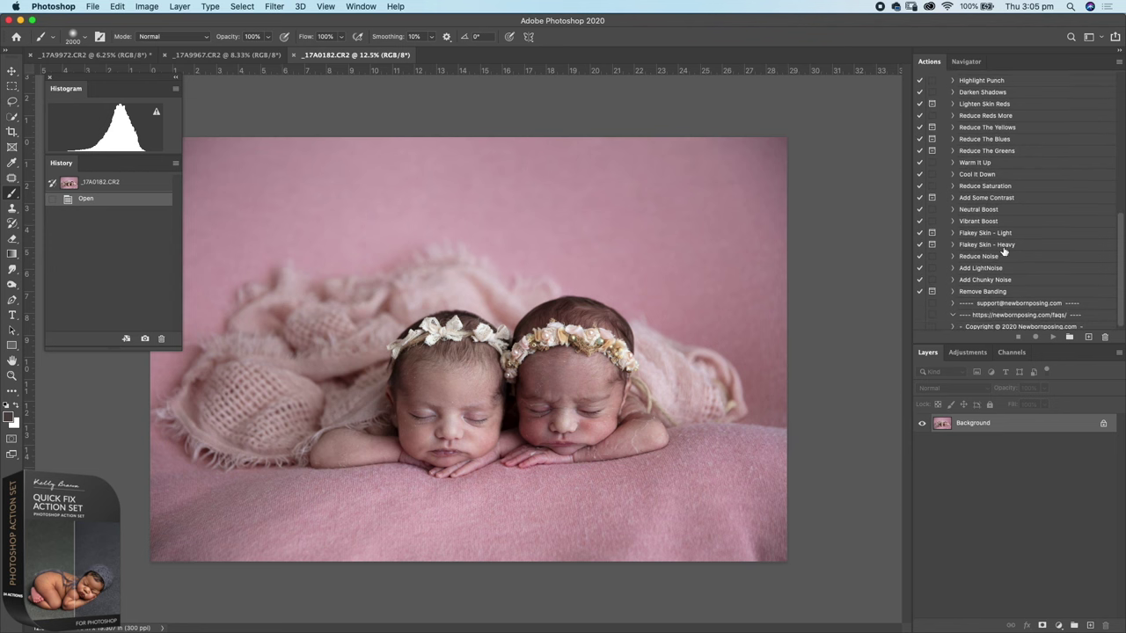
pyautogui.scroll(6, 1011, 219)
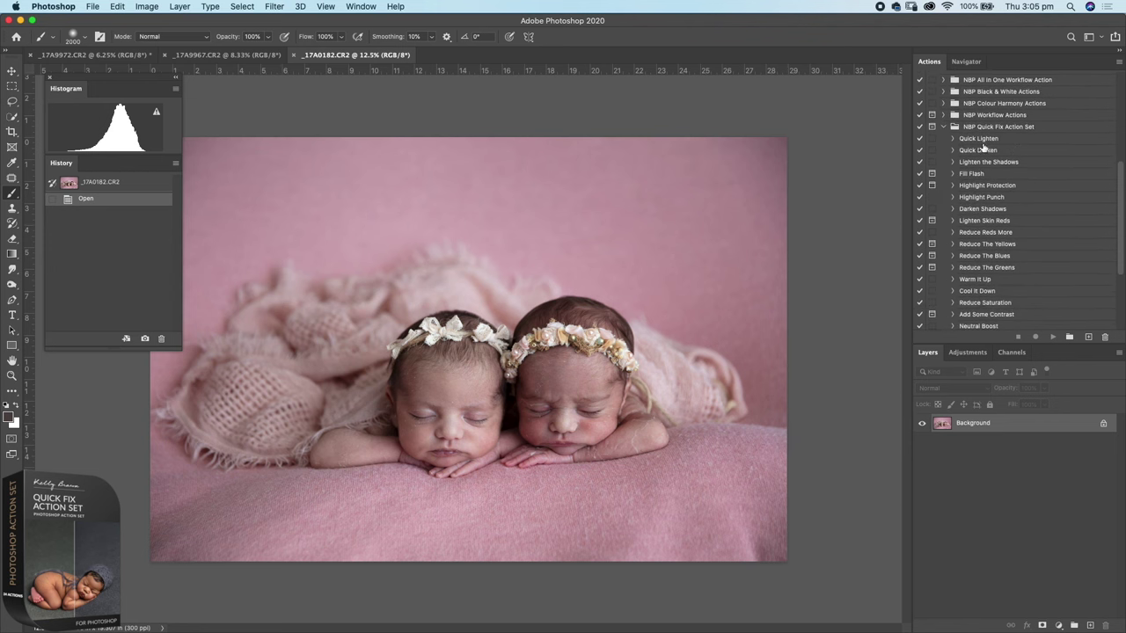
# Run the Quick Lighten action on the _17A9972.CR2 photo and set the new layer's opacity to 53%
pyautogui.click(104, 55)
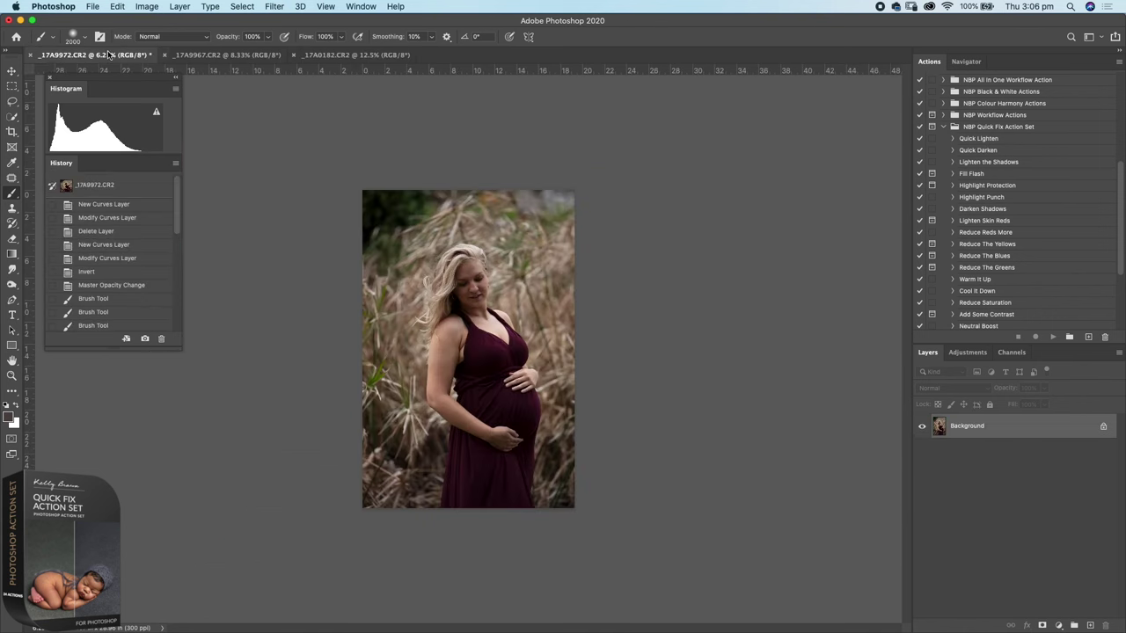
pyautogui.click(979, 141)
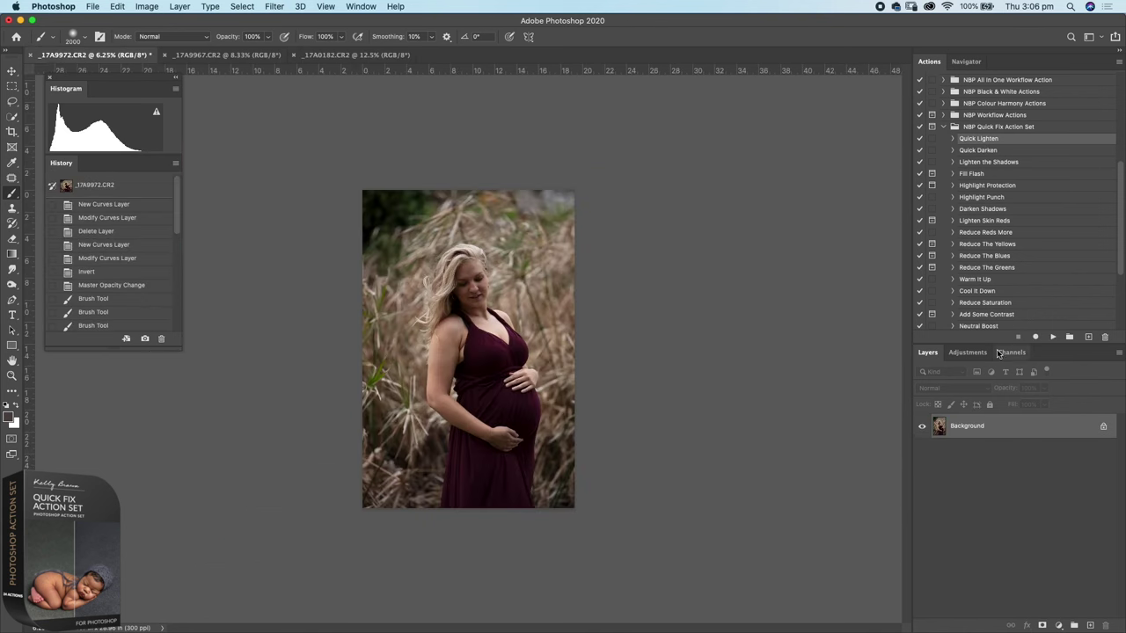
pyautogui.click(1053, 337)
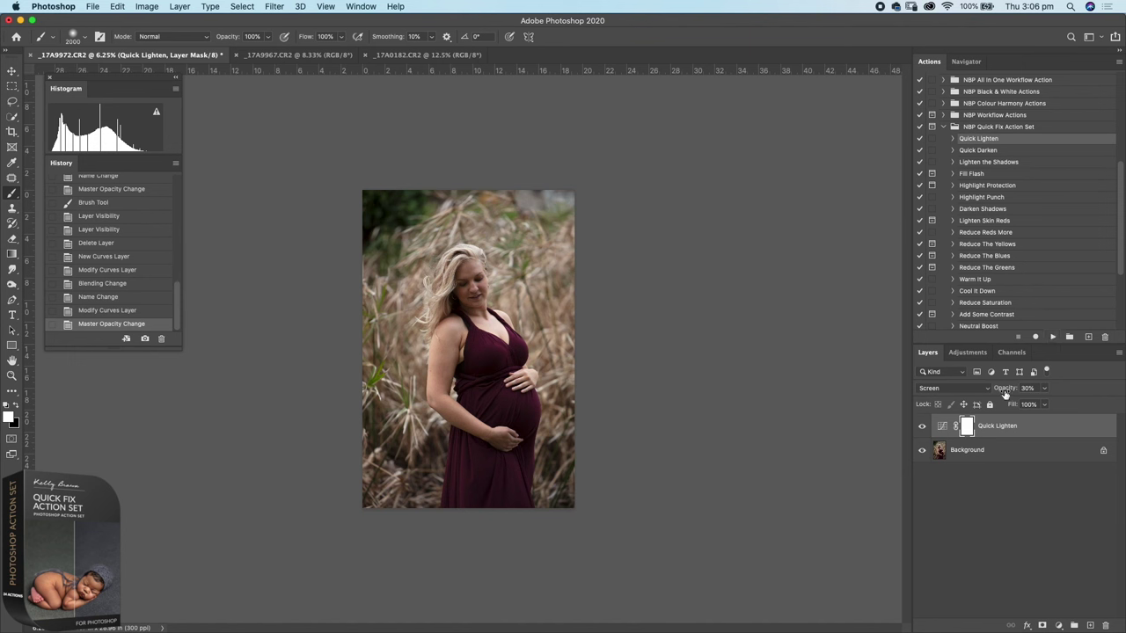
pyautogui.click(1003, 391)
pyautogui.moveTo(1002, 391); pyautogui.dragTo(974, 400)
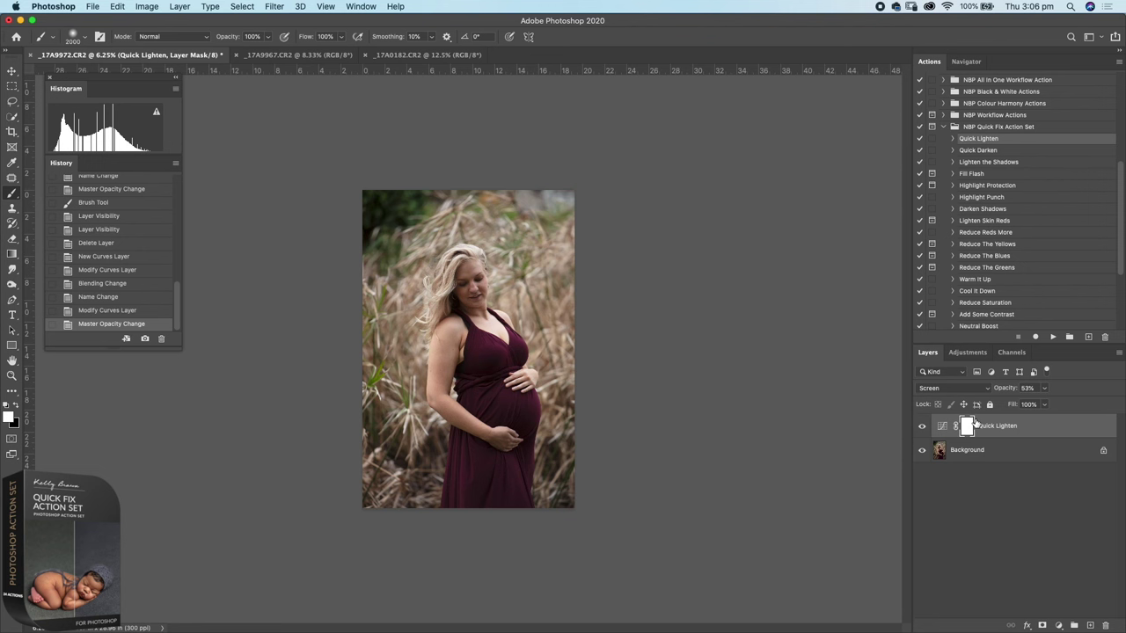
pyautogui.click(922, 428)
pyautogui.click(921, 428)
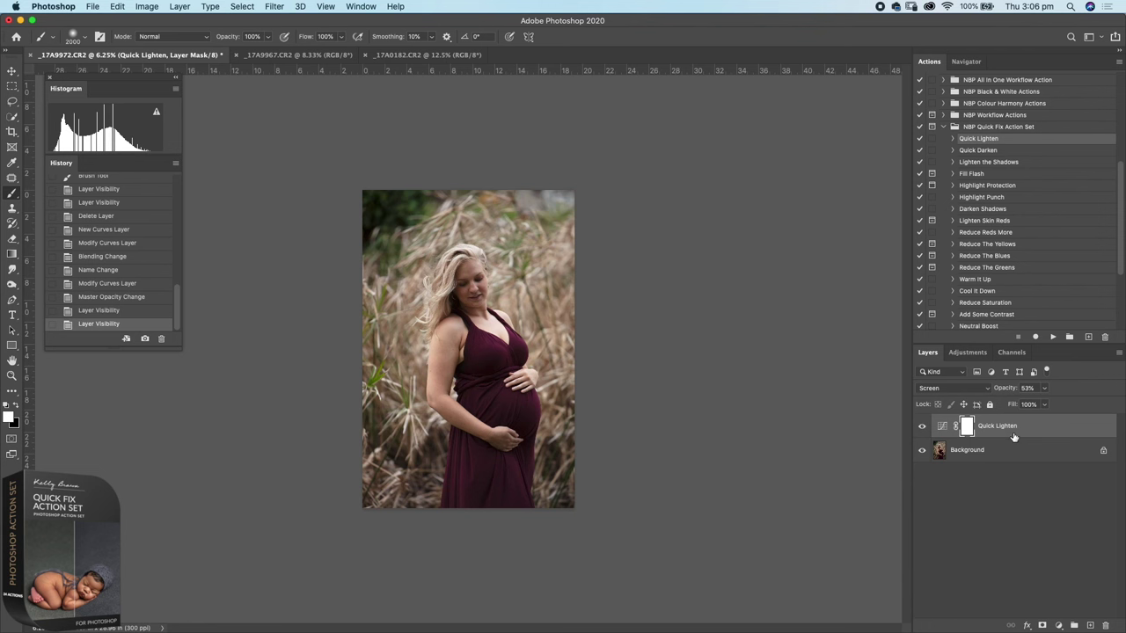
# Invert the Quick Lighten mask to black and paint white over the woman to reveal the lightening only there
pyautogui.press('super+i')
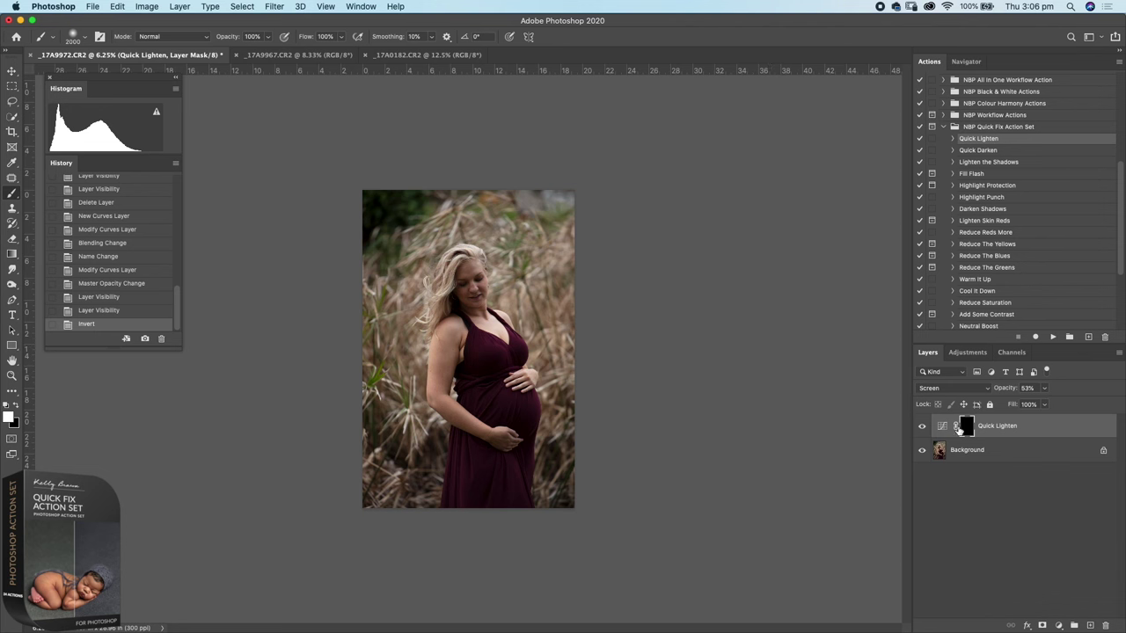
pyautogui.press(']')
pyautogui.press(']')
pyautogui.press(']')
pyautogui.moveTo(419, 296)
pyautogui.mouseDown()
pyautogui.moveTo(433, 403)
pyautogui.moveTo(477, 427)
pyautogui.mouseUp()
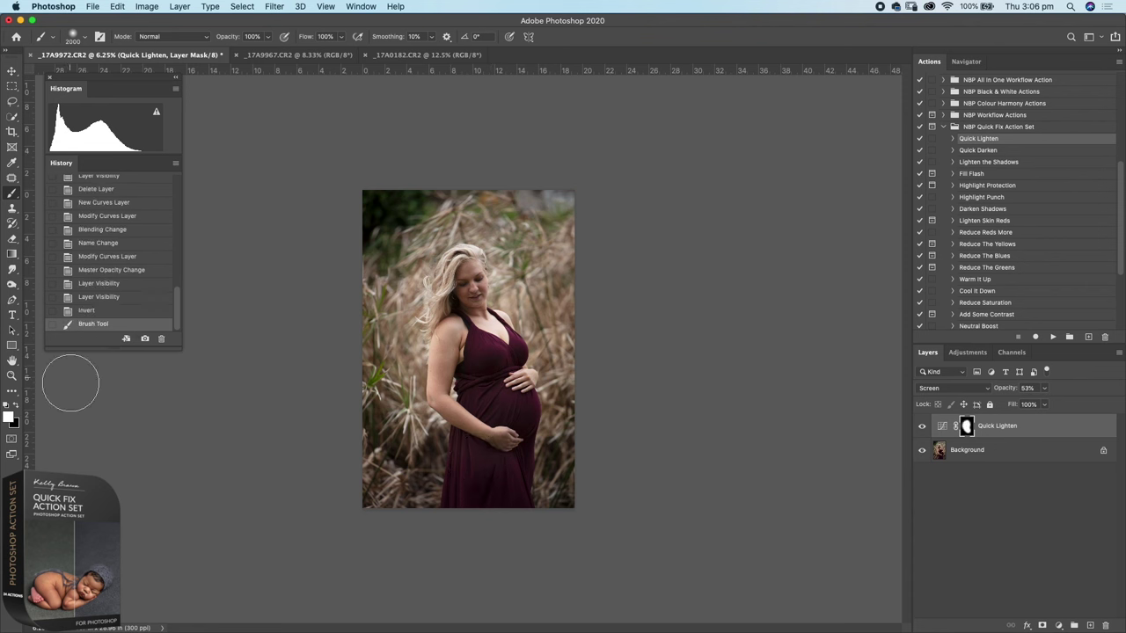
# Delete the Quick Lighten layer from the _17A9972.CR2 photo
pyautogui.click(239, 40)
pyautogui.press('Return')
pyautogui.moveTo(939, 428); pyautogui.dragTo(1104, 625)
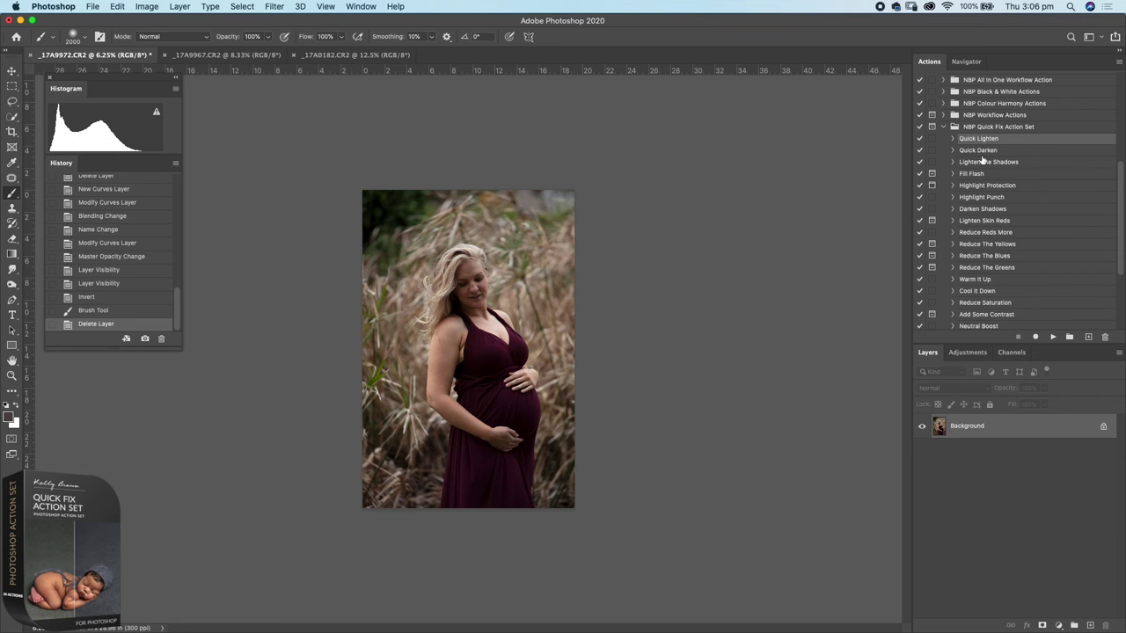
# Run the Quick Darken action on the _17A9967.CR2 photo and compare the image with the layer hidden and shown
pyautogui.click(230, 55)
pyautogui.click(974, 151)
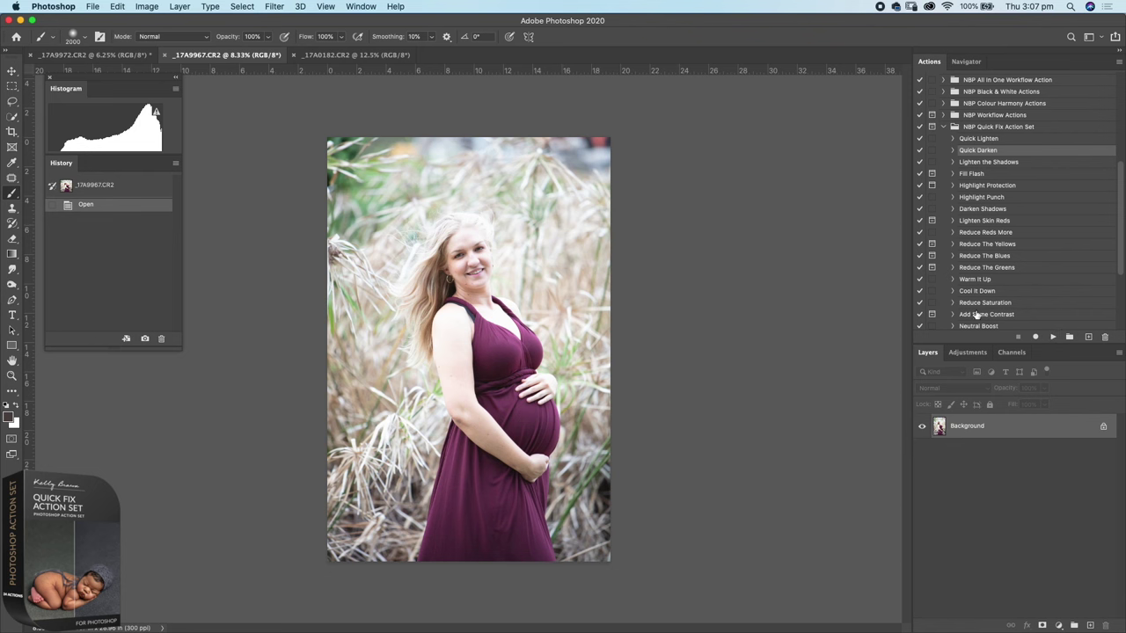
pyautogui.click(1053, 337)
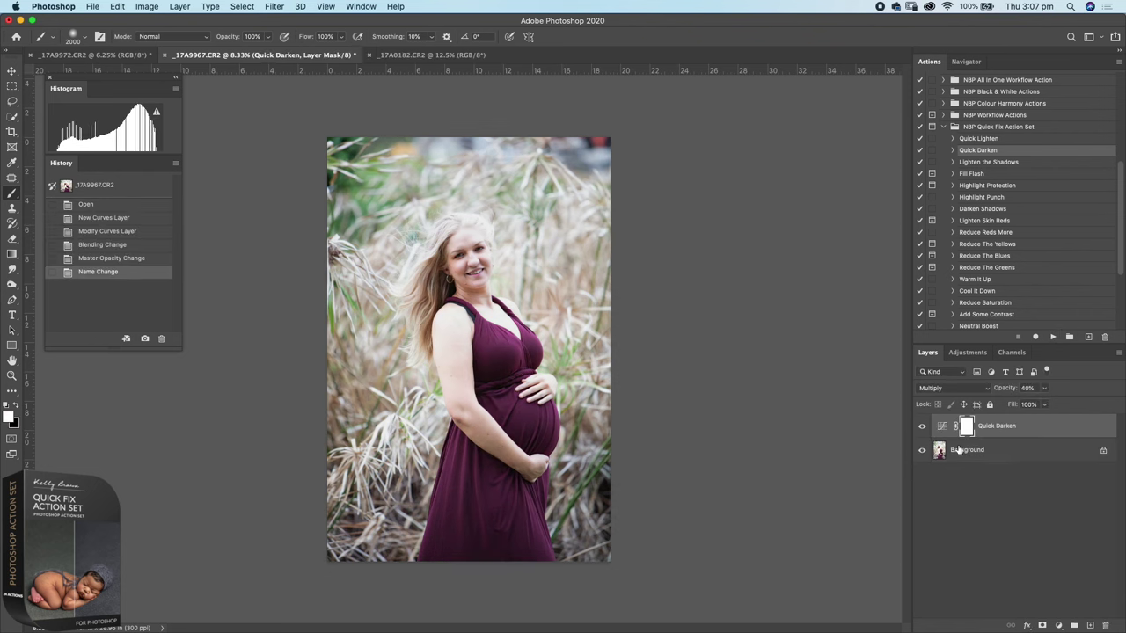
pyautogui.click(922, 427)
pyautogui.click(922, 427)
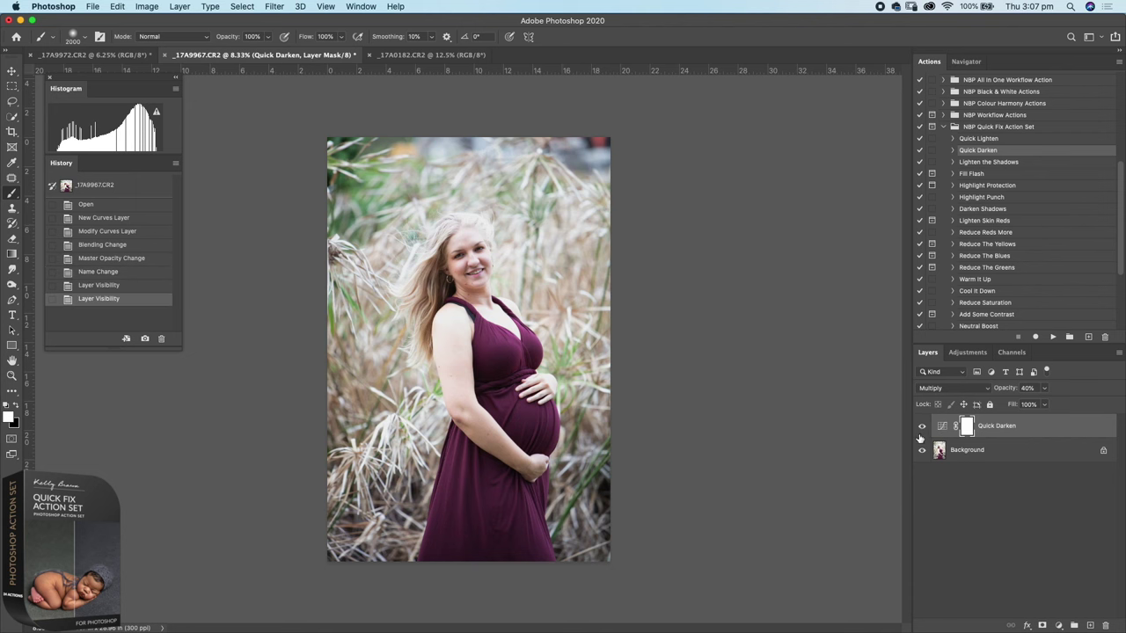
pyautogui.click(922, 428)
pyautogui.click(922, 427)
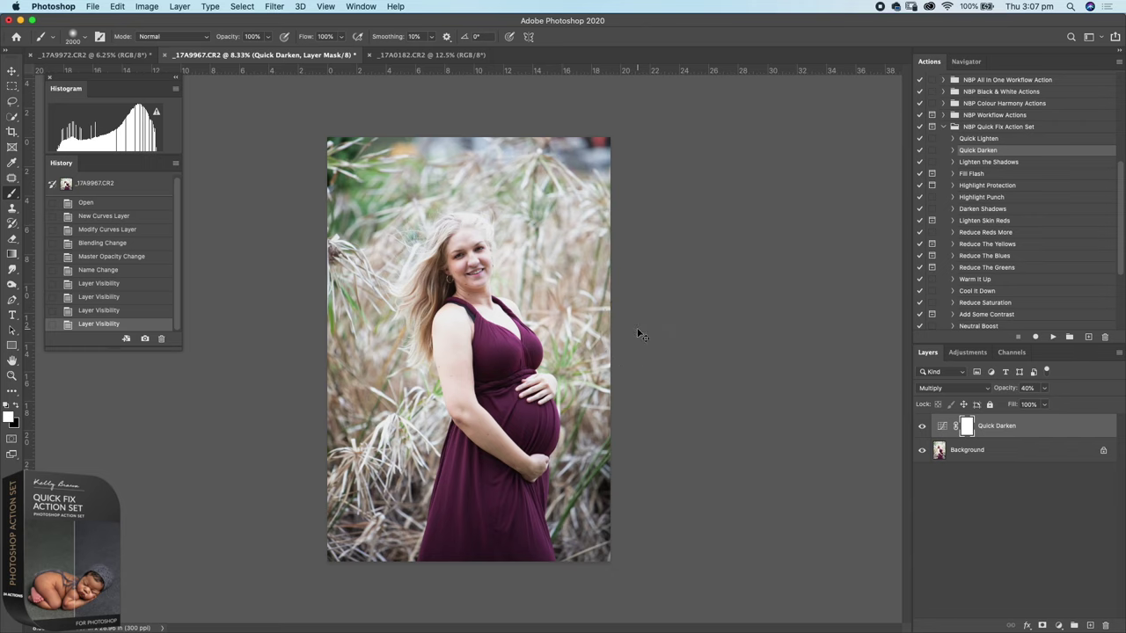
# Inspect the darkening around the woman's face and delete the Quick Darken layer
pyautogui.press('super+plus')
pyautogui.press('super+plus')
pyautogui.press('super+plus')
pyautogui.moveTo(515, 172); pyautogui.dragTo(549, 393)
pyautogui.scroll(4, 549, 392)
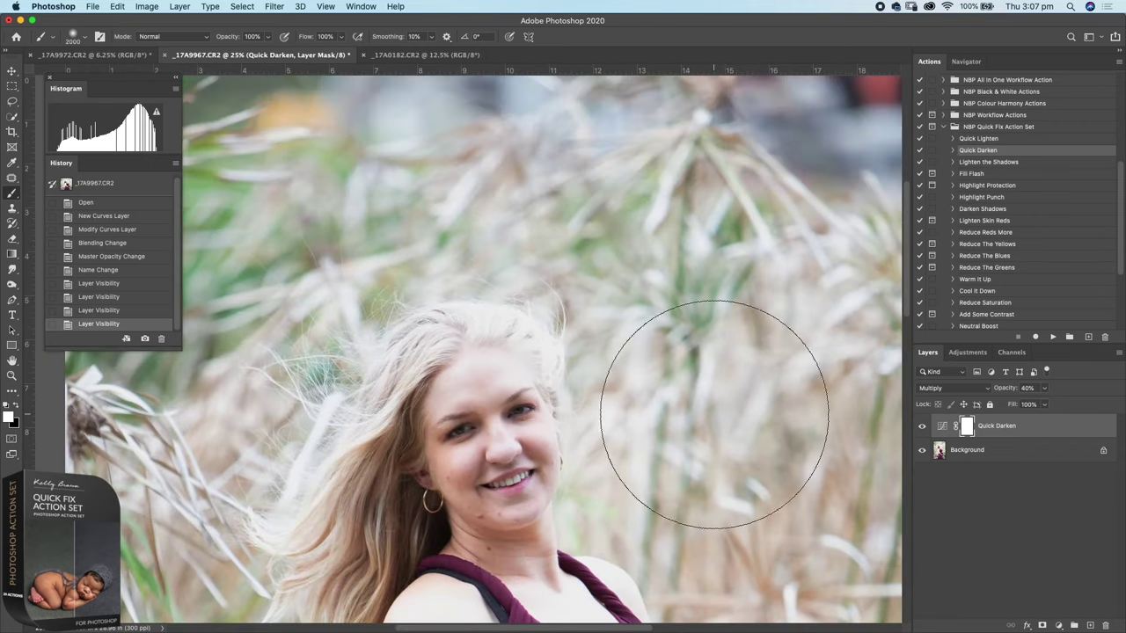
pyautogui.press('super+0')
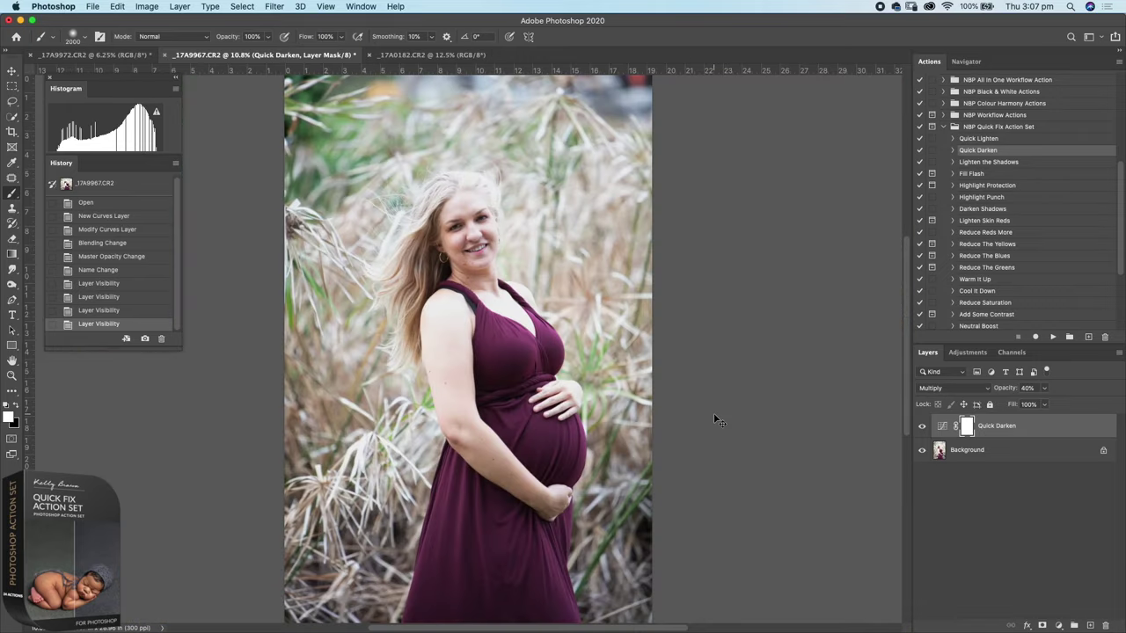
pyautogui.press('super+minus')
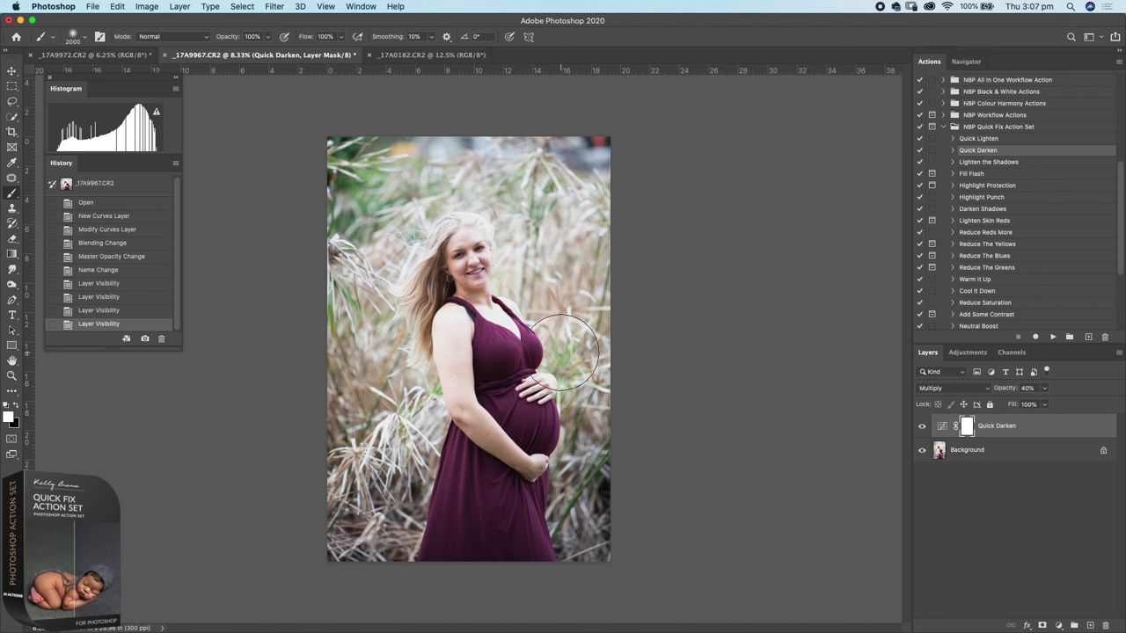
pyautogui.moveTo(945, 428); pyautogui.dragTo(1105, 626)
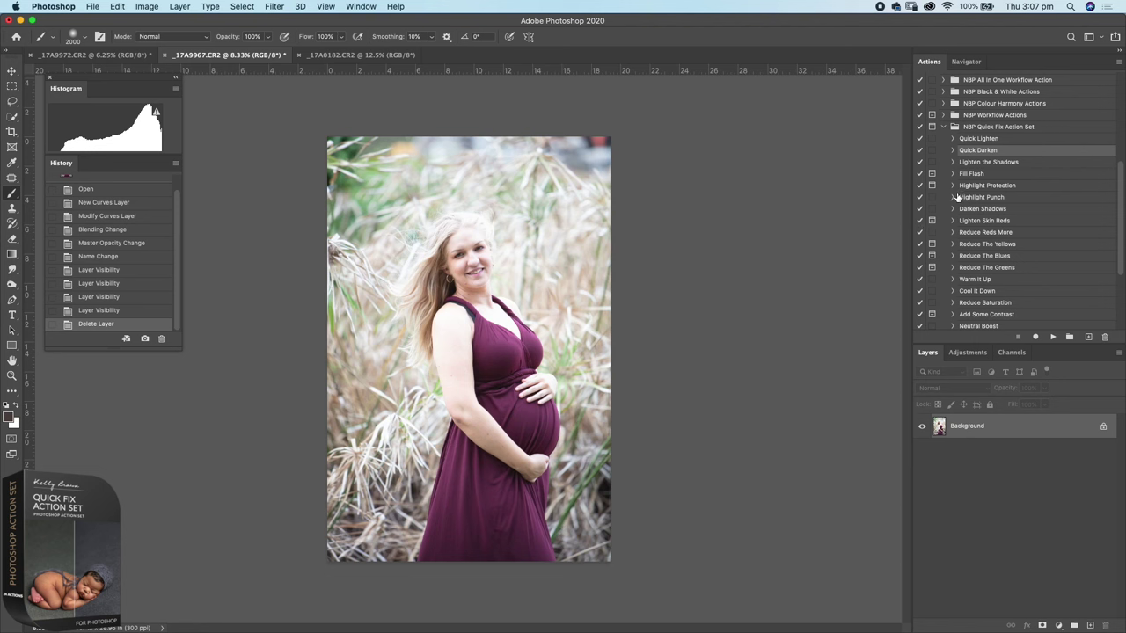
# Run the Lighten the Shadows action on the _17A9972.CR2 photo and compare the image with and without its layer
pyautogui.click(106, 54)
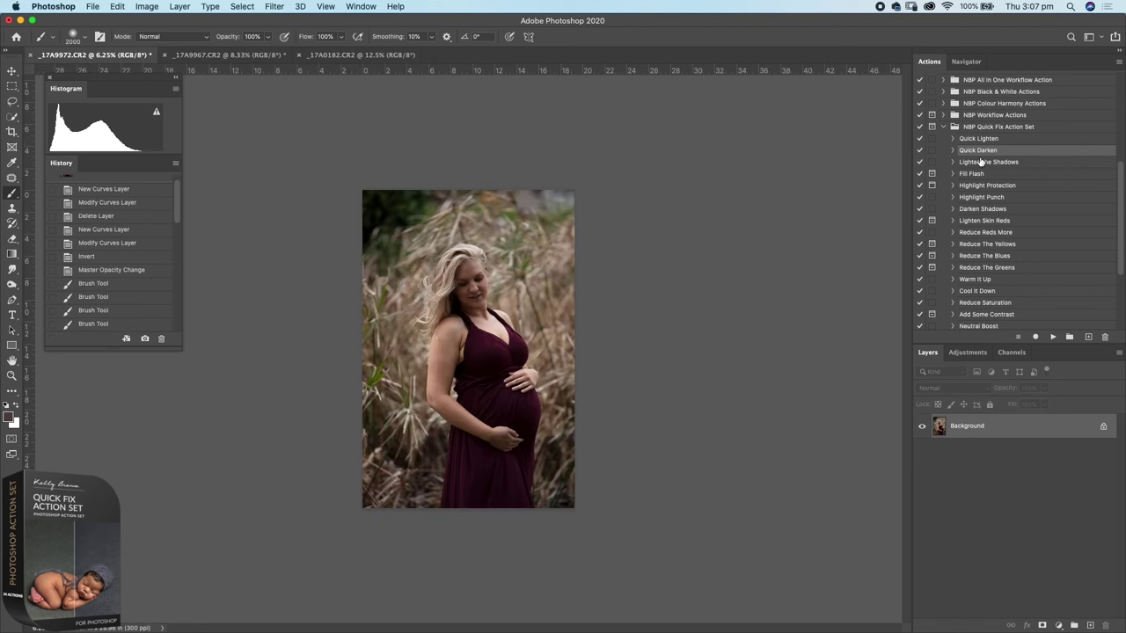
pyautogui.press('super+equal')
pyautogui.press('super+equal')
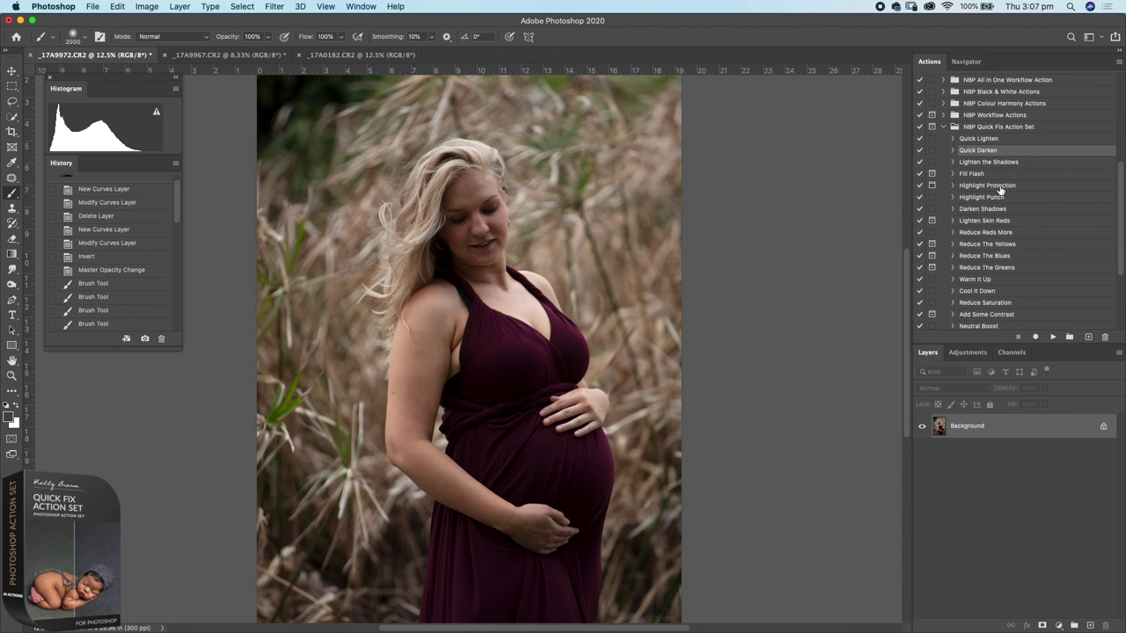
pyautogui.click(972, 163)
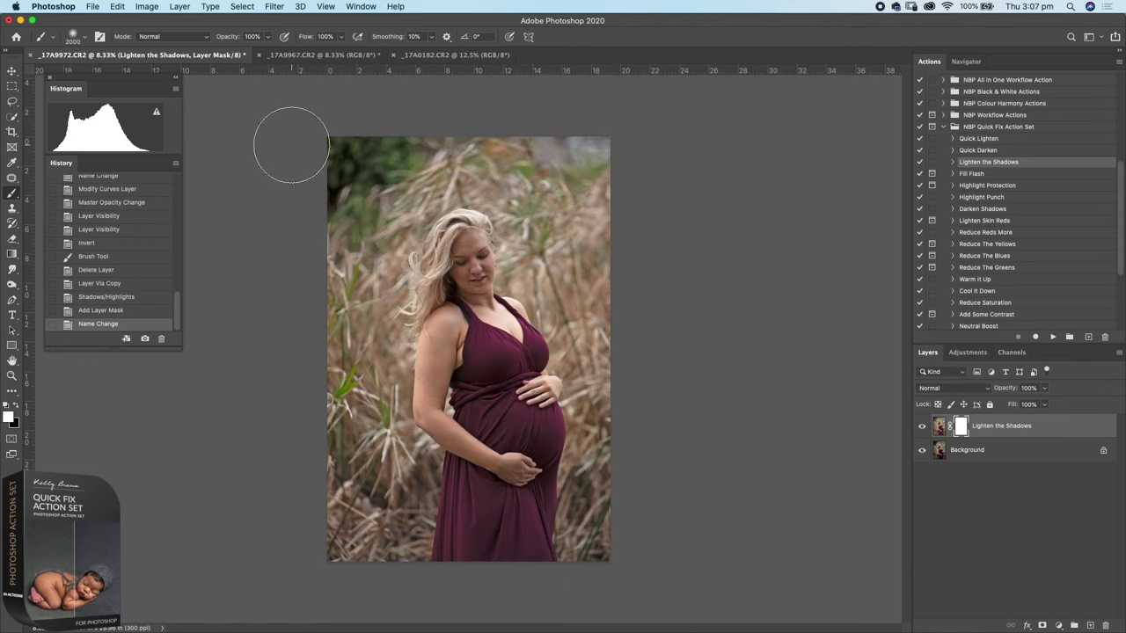
pyautogui.click(922, 427)
pyautogui.click(922, 428)
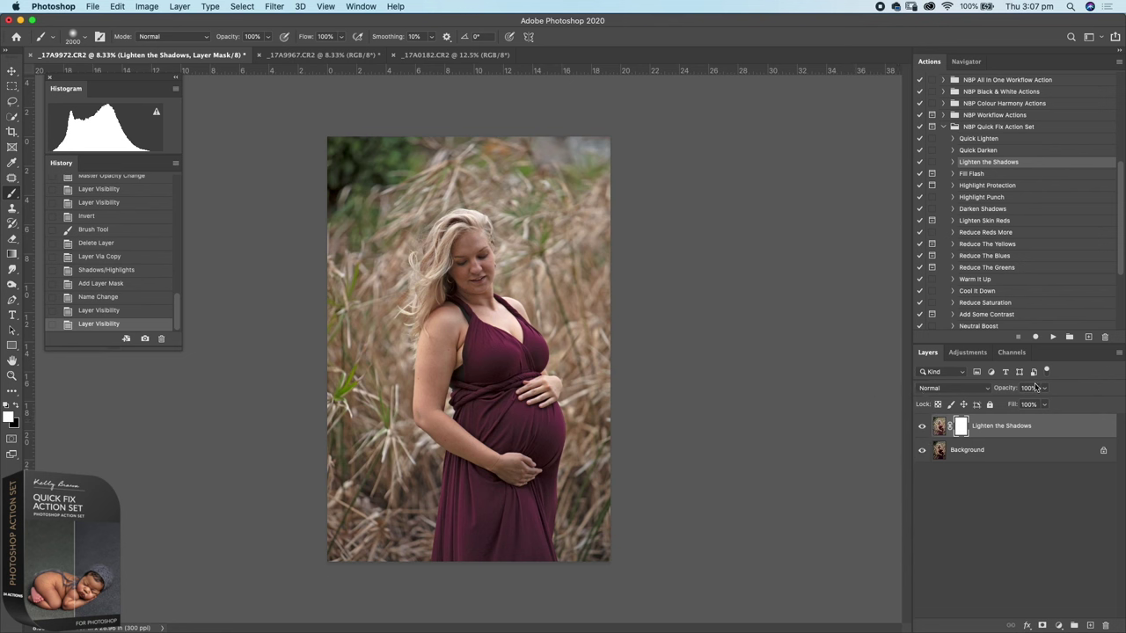
# Try revealing the lightened shadows over the dress through an inverted mask, and delete the Lighten the Shadows layer
pyautogui.press('super+i')
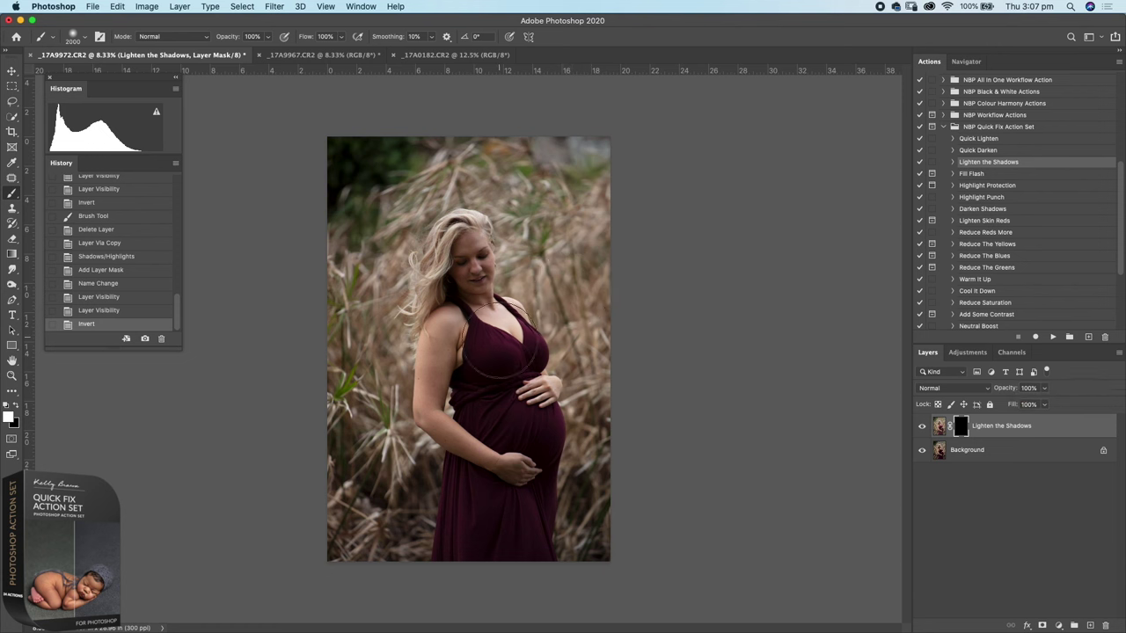
pyautogui.moveTo(490, 389)
pyautogui.mouseDown()
pyautogui.moveTo(505, 374)
pyautogui.moveTo(497, 378)
pyautogui.mouseUp()
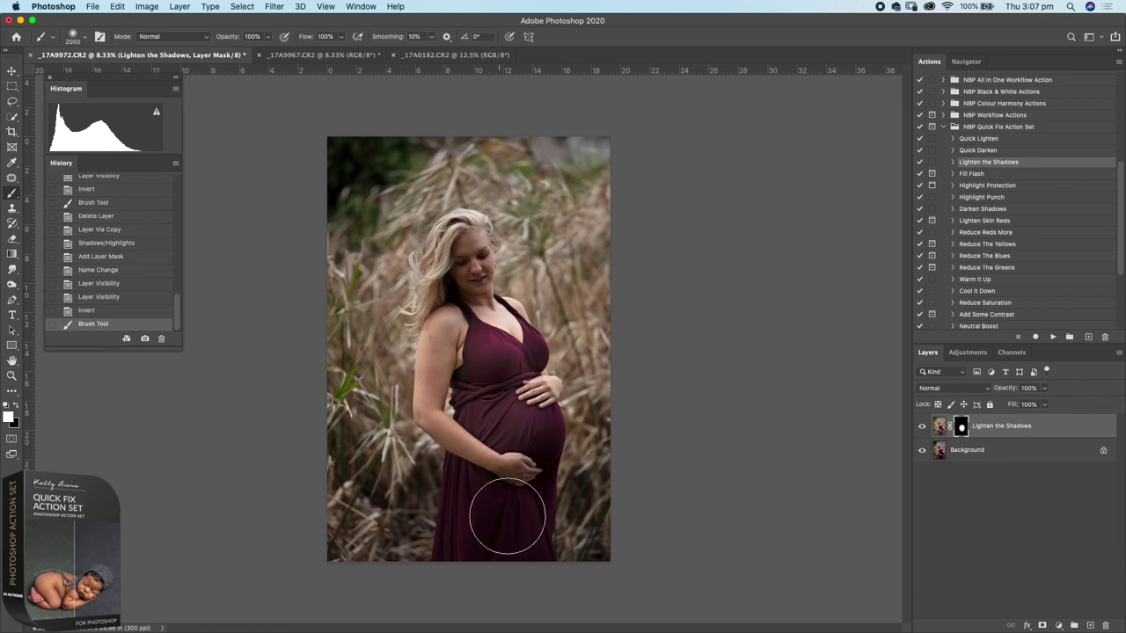
pyautogui.press('super+z')
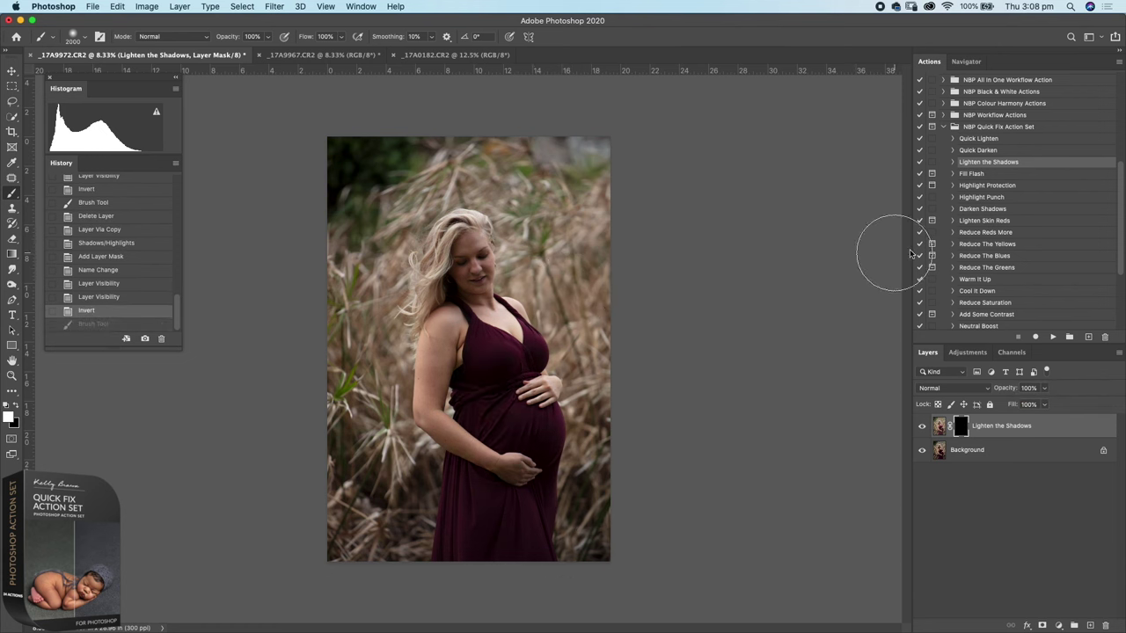
pyautogui.moveTo(938, 427); pyautogui.dragTo(1106, 625)
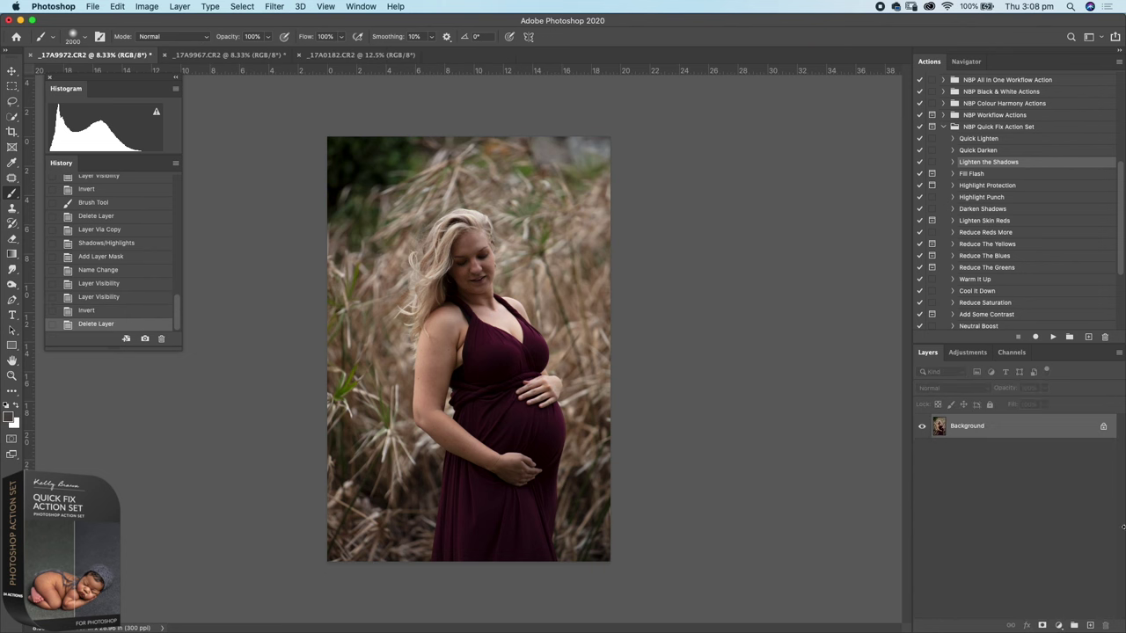
# Run the Fill Flash action on the _17A9972.CR2 photo and paint its effect over the woman's face and body through the group mask
pyautogui.click(972, 175)
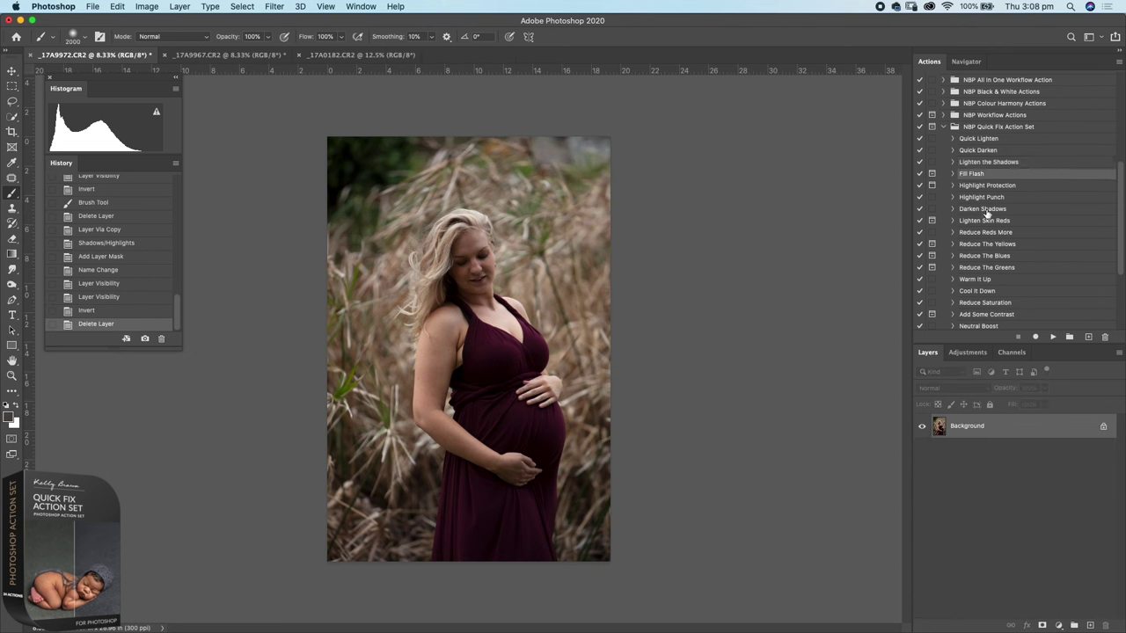
pyautogui.click(1053, 337)
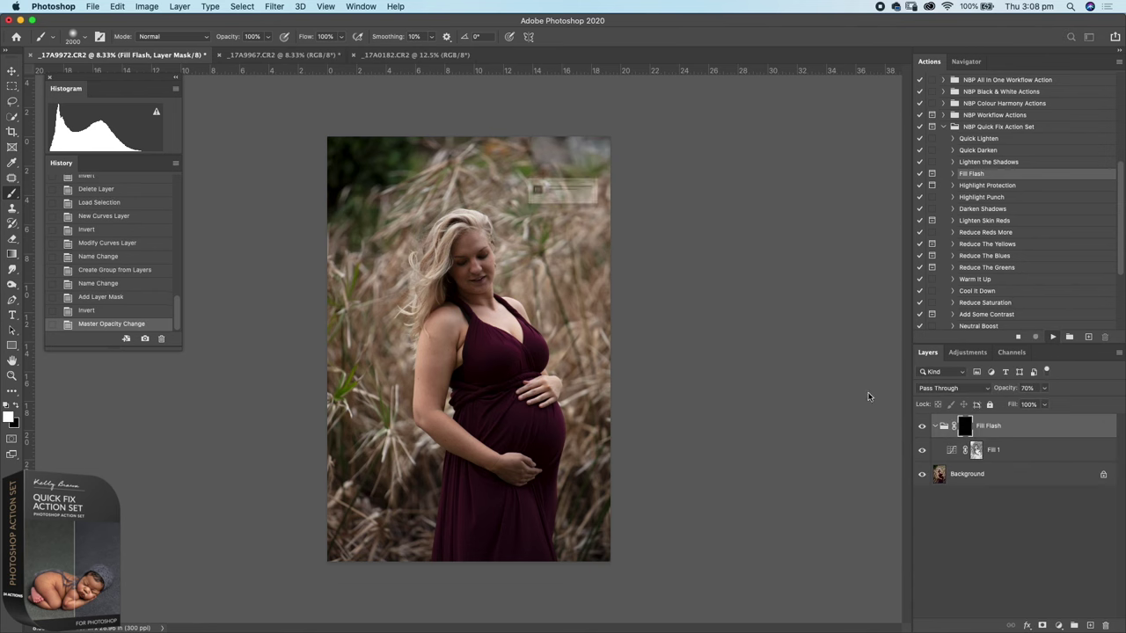
pyautogui.click(648, 219)
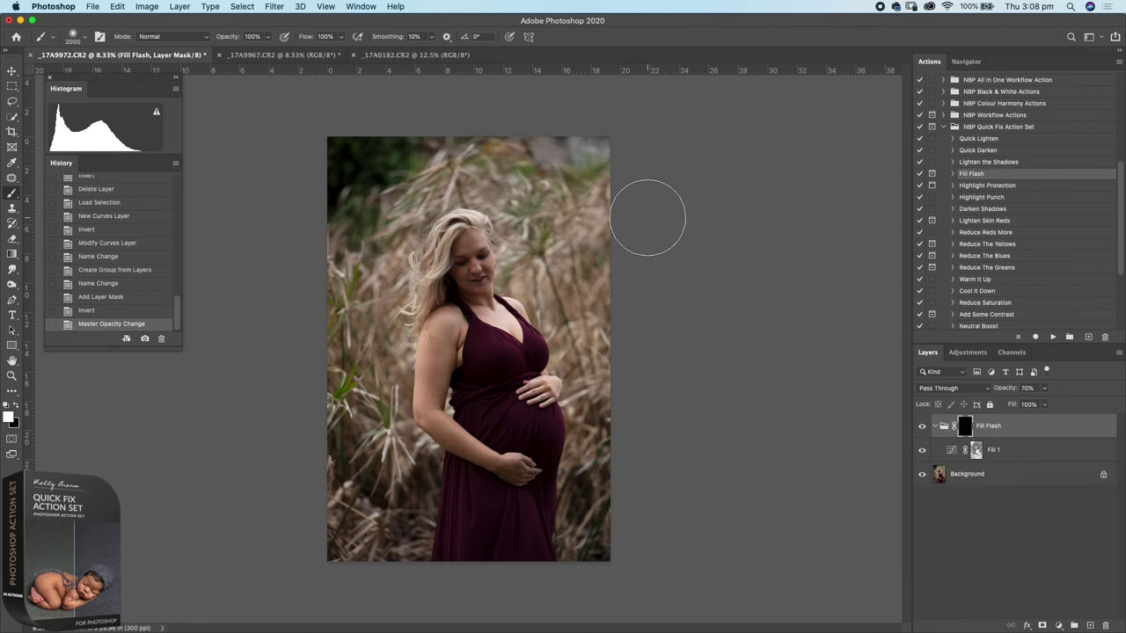
pyautogui.press('super+equal')
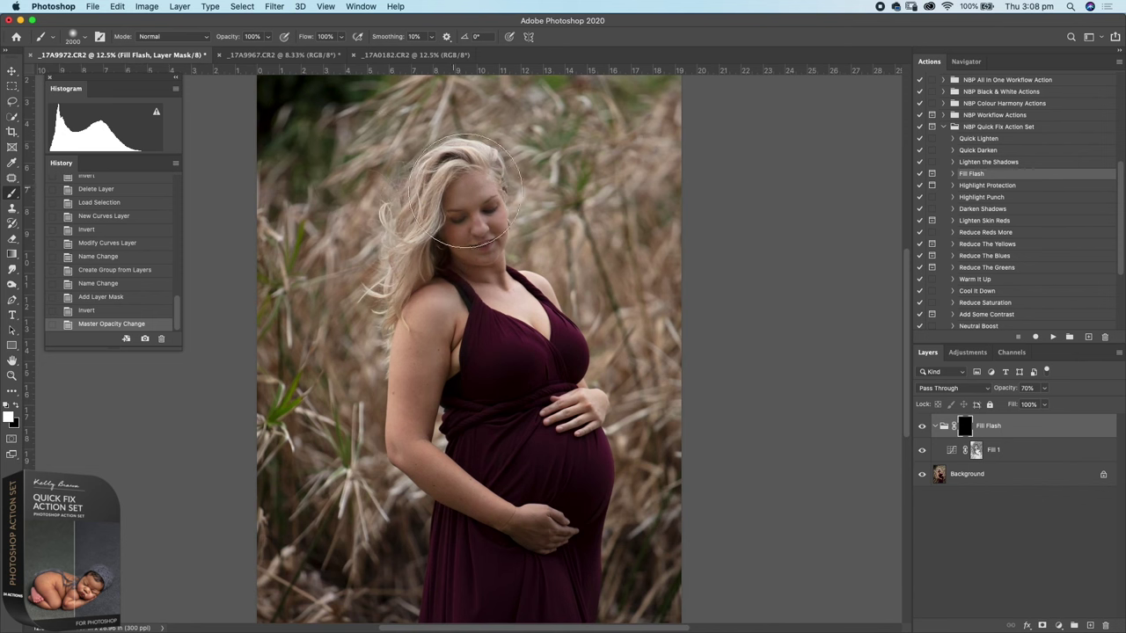
pyautogui.moveTo(500, 255)
pyautogui.mouseDown()
pyautogui.moveTo(466, 236)
pyautogui.moveTo(462, 246)
pyautogui.mouseUp()
pyautogui.click(465, 396)
# Compare the photo with the Fill Flash group hidden and shown, and revert the photo to its original history snapshot
pyautogui.click(922, 426)
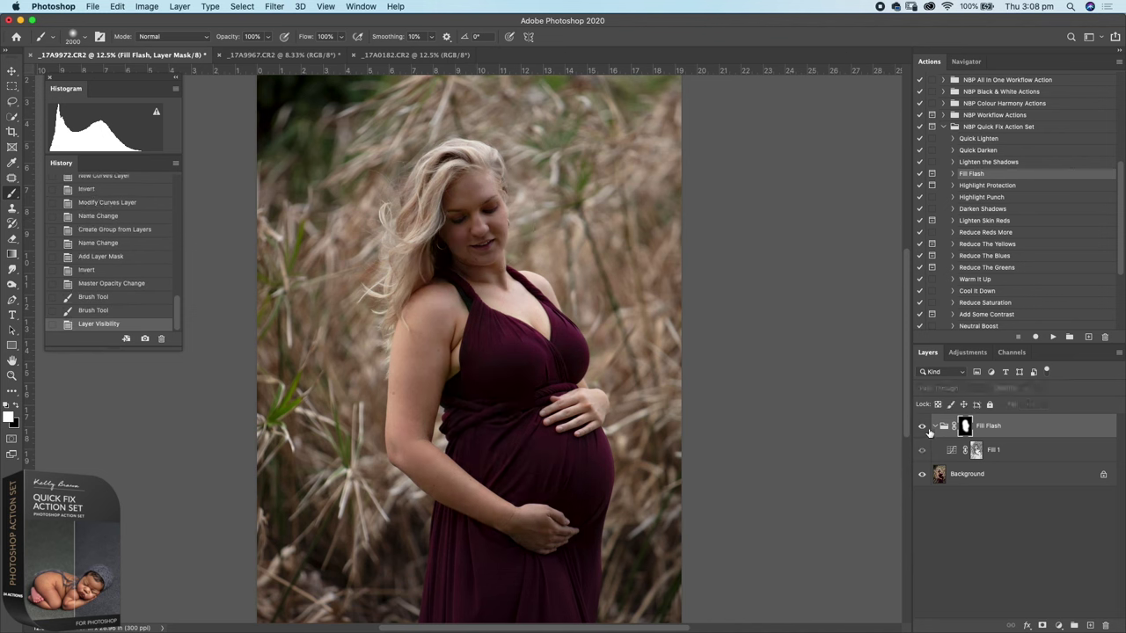
pyautogui.click(923, 427)
pyautogui.doubleClick(933, 436)
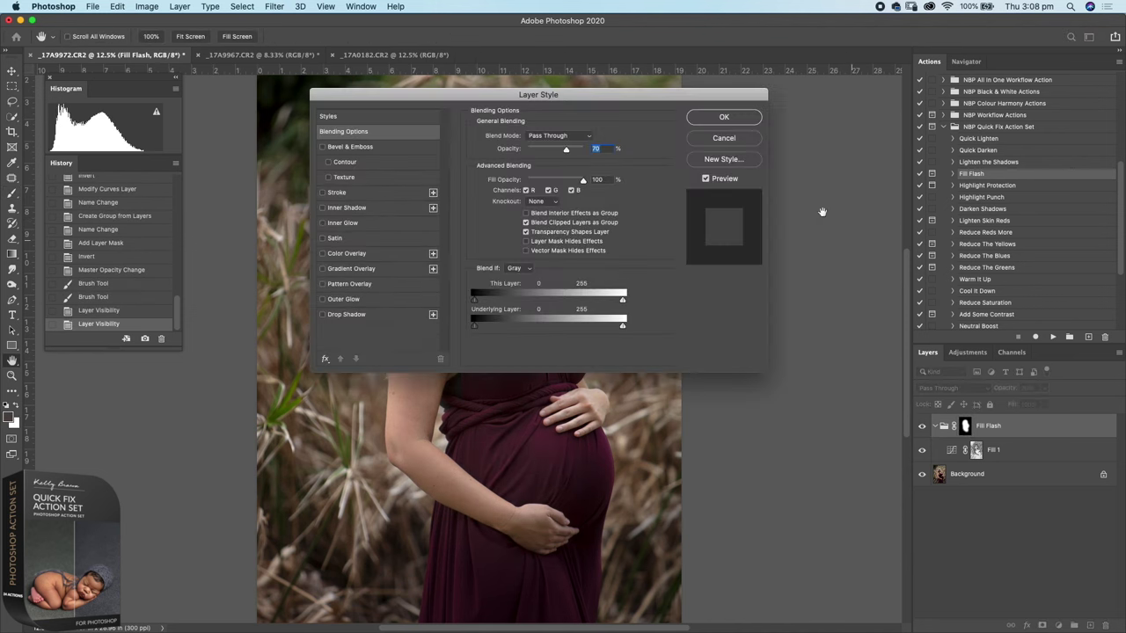
pyautogui.click(724, 139)
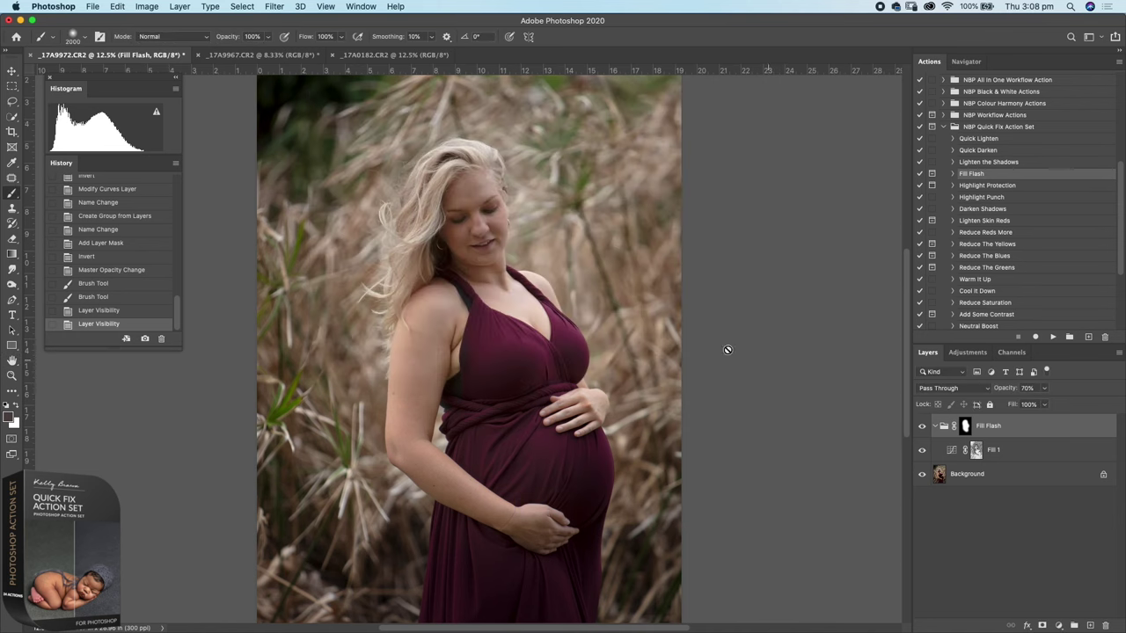
pyautogui.click(923, 429)
pyautogui.click(923, 428)
pyautogui.click(922, 429)
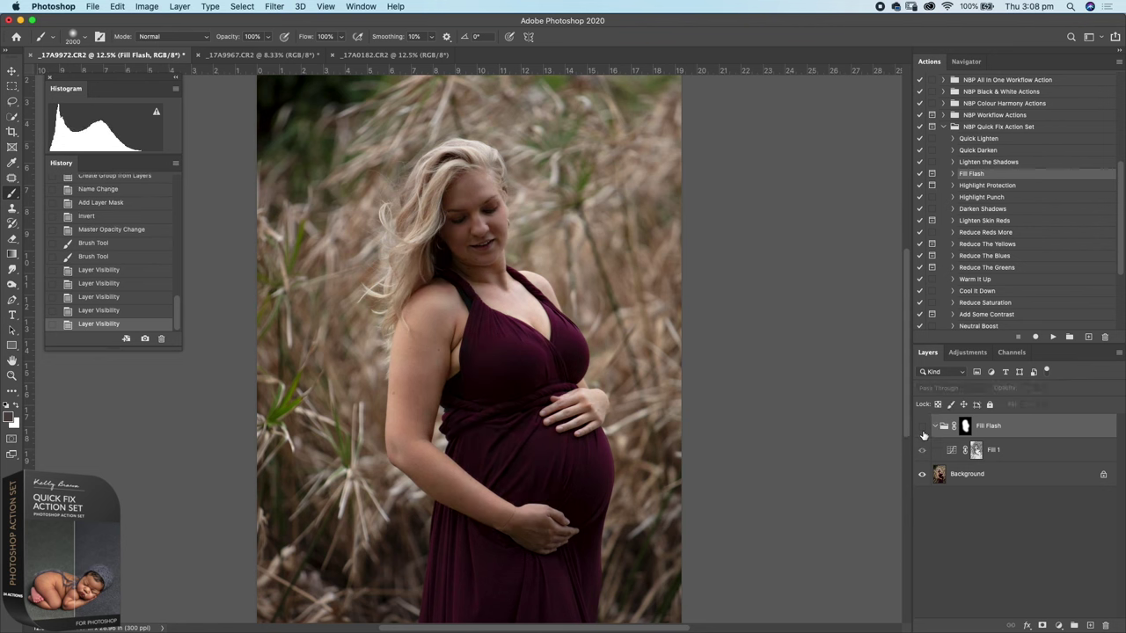
pyautogui.click(923, 428)
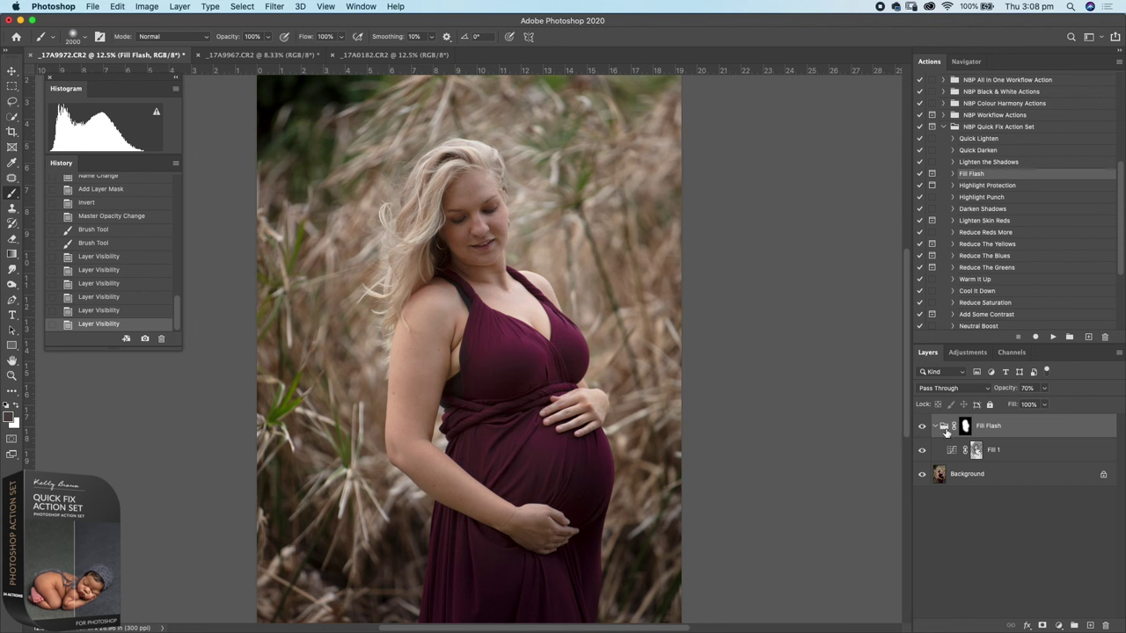
pyautogui.scroll(10, 172, 263)
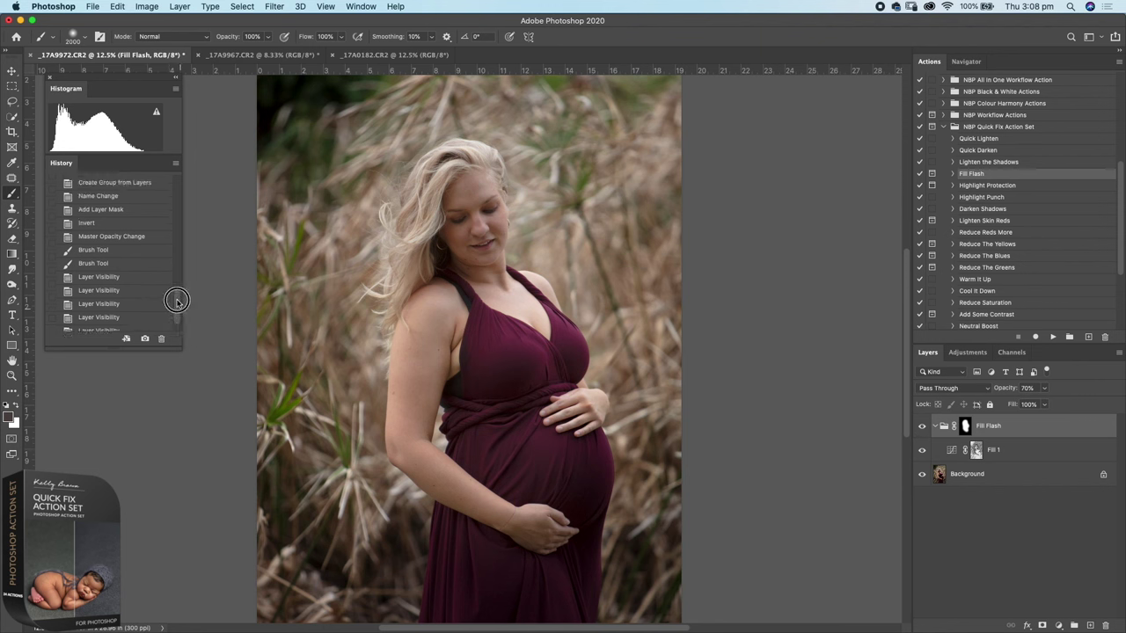
pyautogui.click(141, 184)
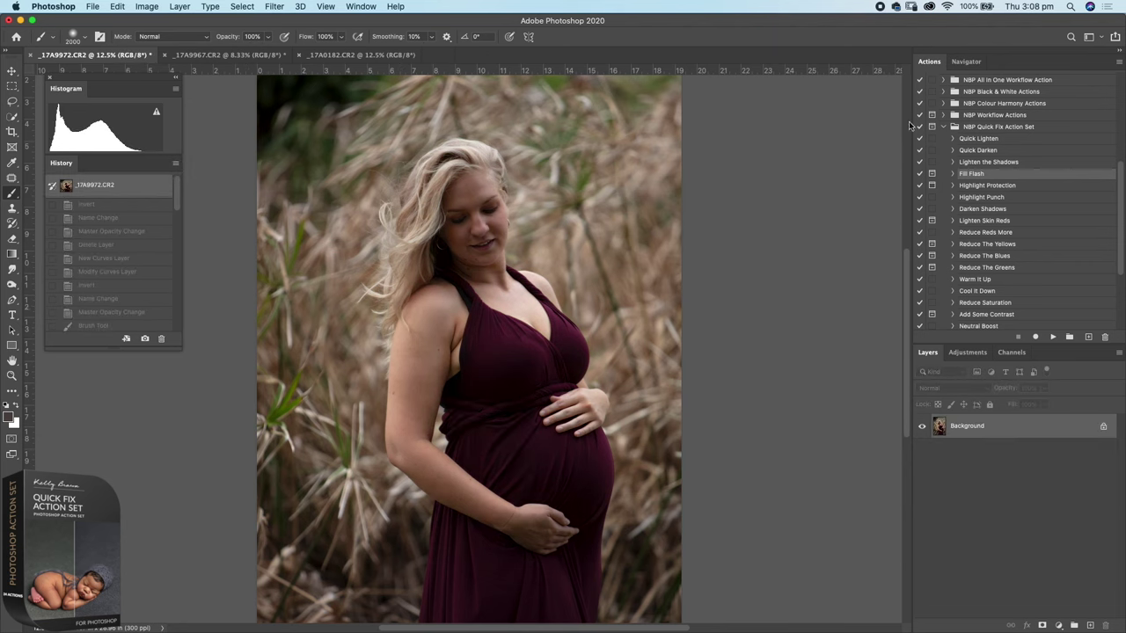
# Run the Highlight Protection action on the _17A9967.CR2 photo with Shadows 0% and Highlights 75%, and compare the image with and without its layer
pyautogui.click(226, 55)
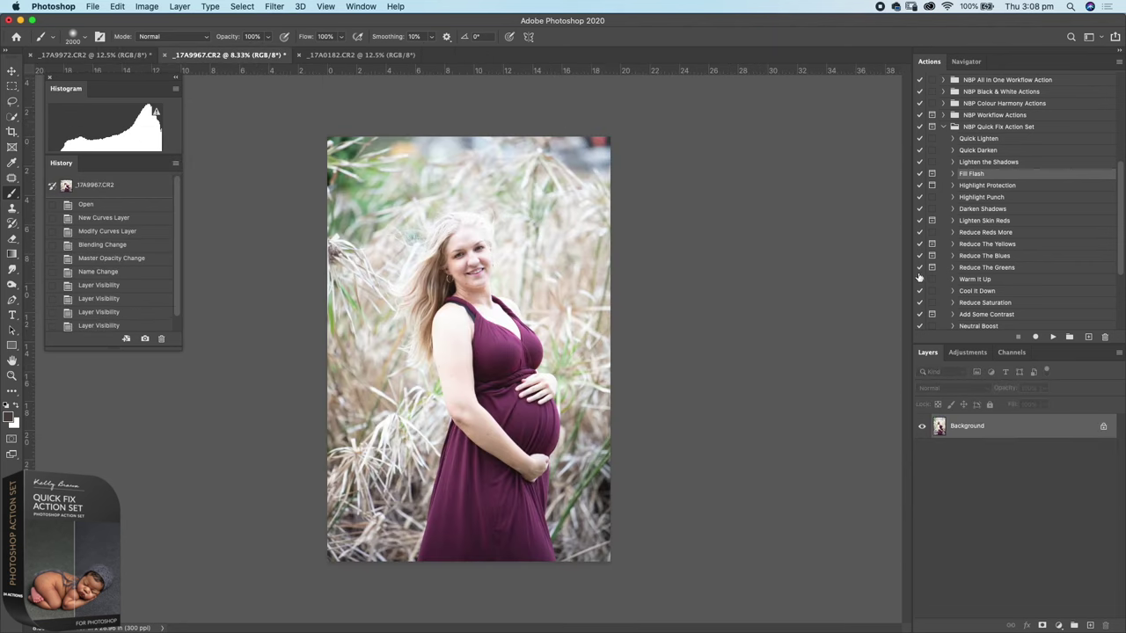
pyautogui.click(973, 185)
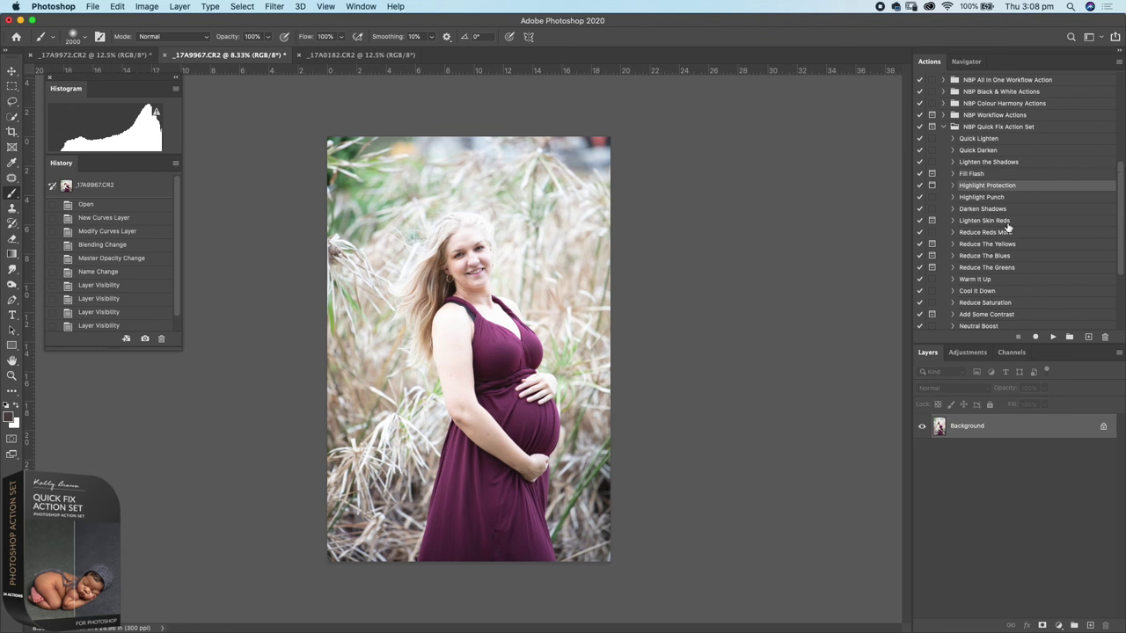
pyautogui.click(1053, 338)
pyautogui.click(638, 220)
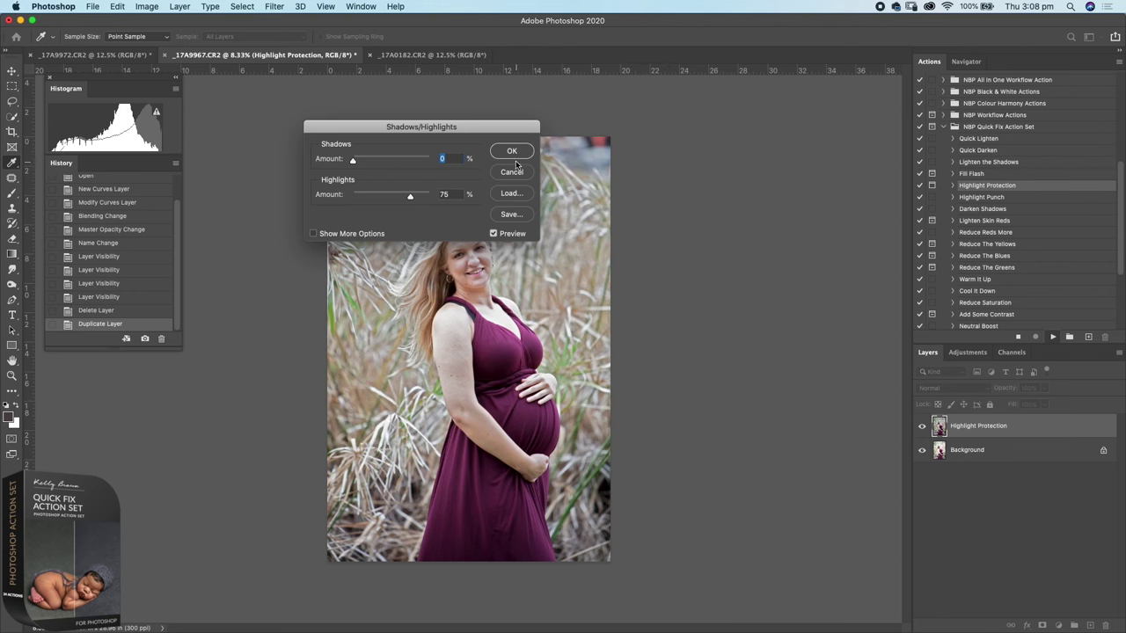
pyautogui.press('Return')
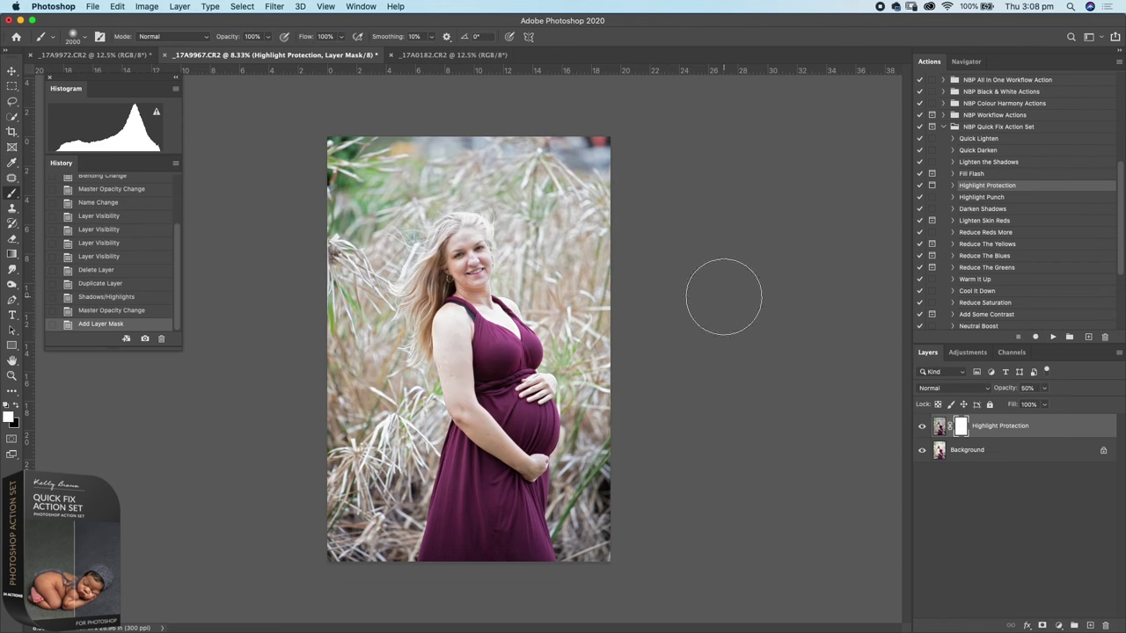
pyautogui.click(922, 427)
pyautogui.click(921, 428)
pyautogui.click(920, 429)
pyautogui.click(919, 431)
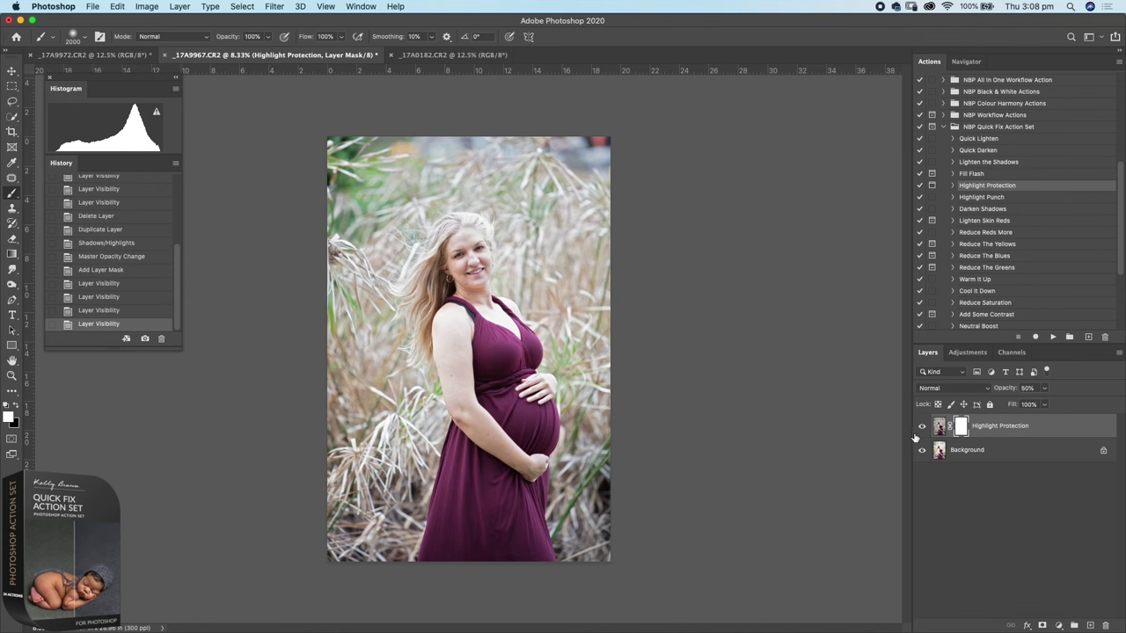
# Inspect the woman's face up close, set the Highlight Protection layer's opacity to 100%, and invert its mask
pyautogui.press('super+plus')
pyautogui.press('super+plus')
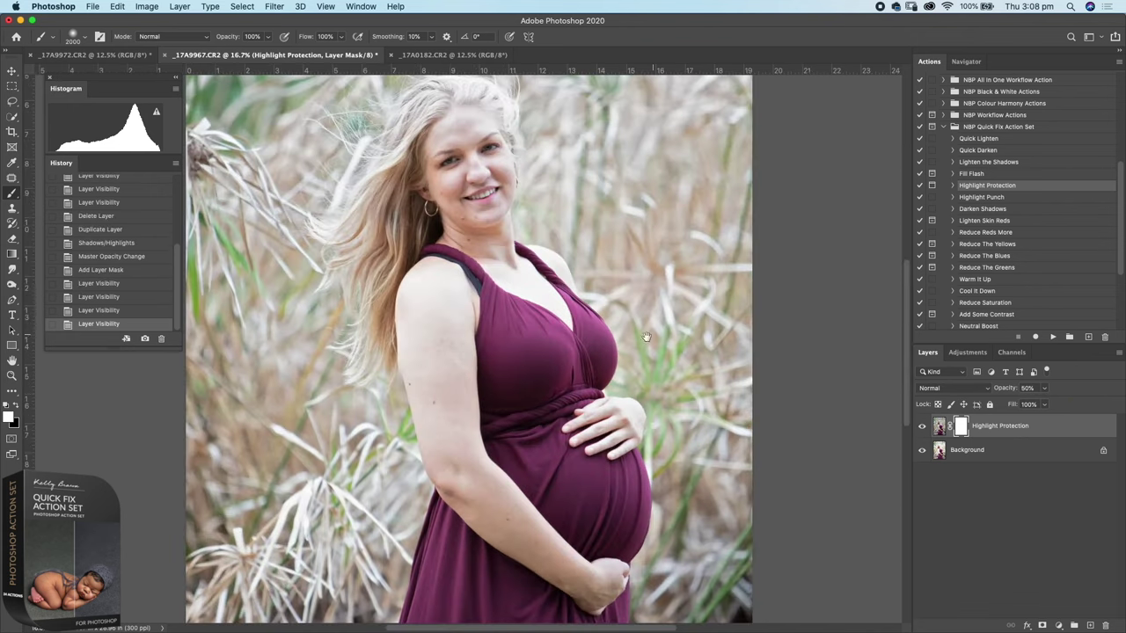
pyautogui.moveTo(639, 290); pyautogui.dragTo(653, 395)
pyautogui.press('super+plus')
pyautogui.scroll(5, 659, 364)
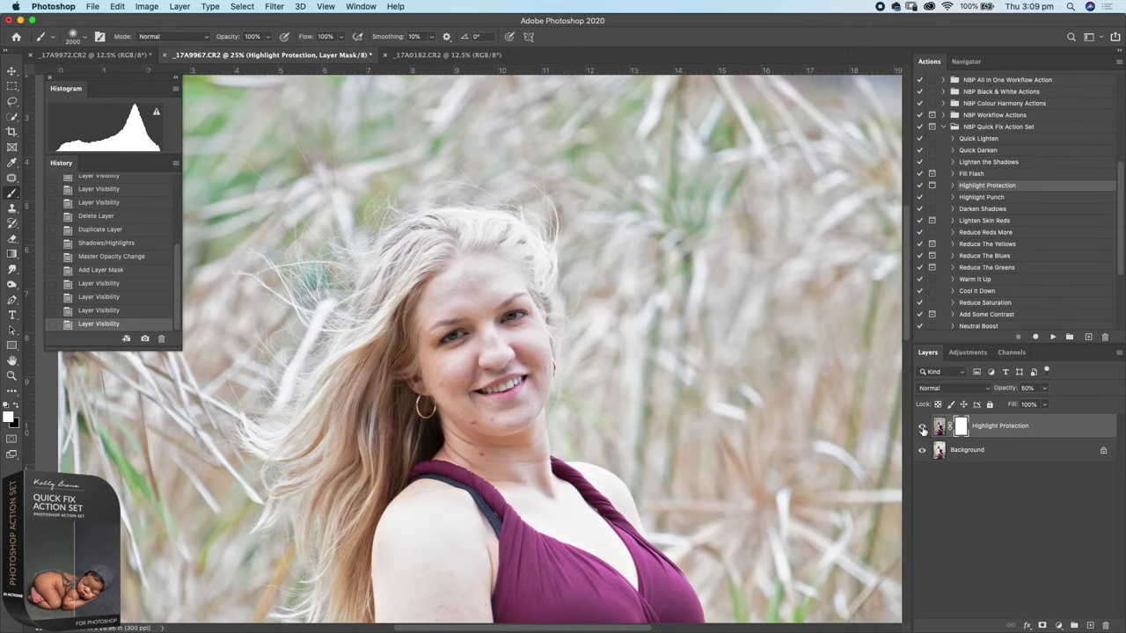
pyautogui.moveTo(997, 390)
pyautogui.mouseDown()
pyautogui.moveTo(1023, 388)
pyautogui.moveTo(1006, 393)
pyautogui.moveTo(1008, 404)
pyautogui.mouseUp()
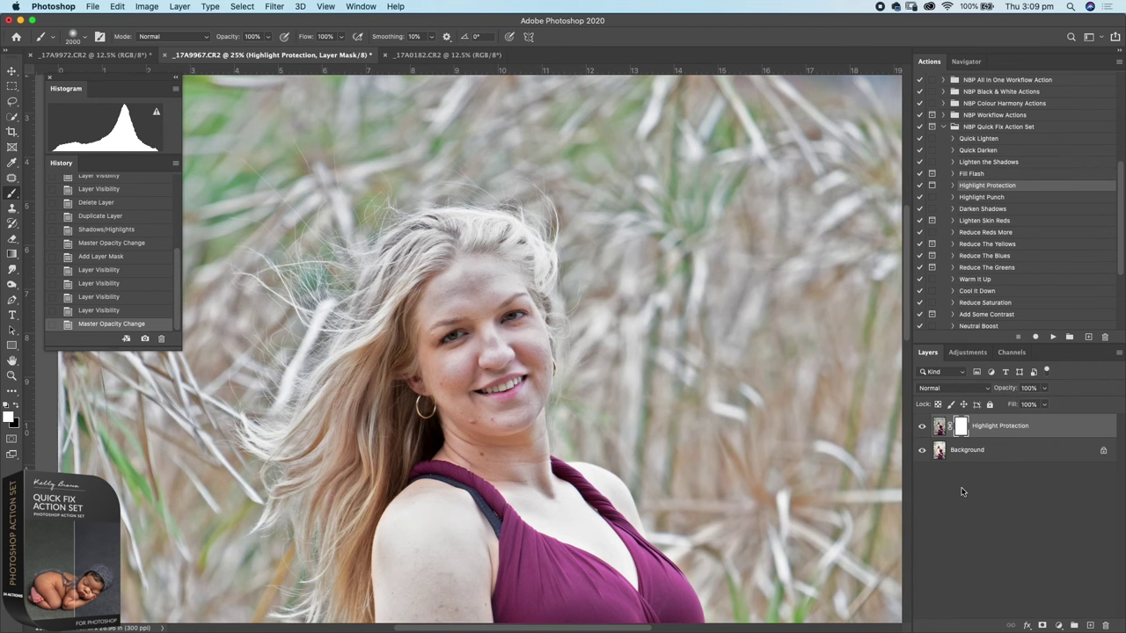
pyautogui.press('super+i')
pyautogui.press('super+minus')
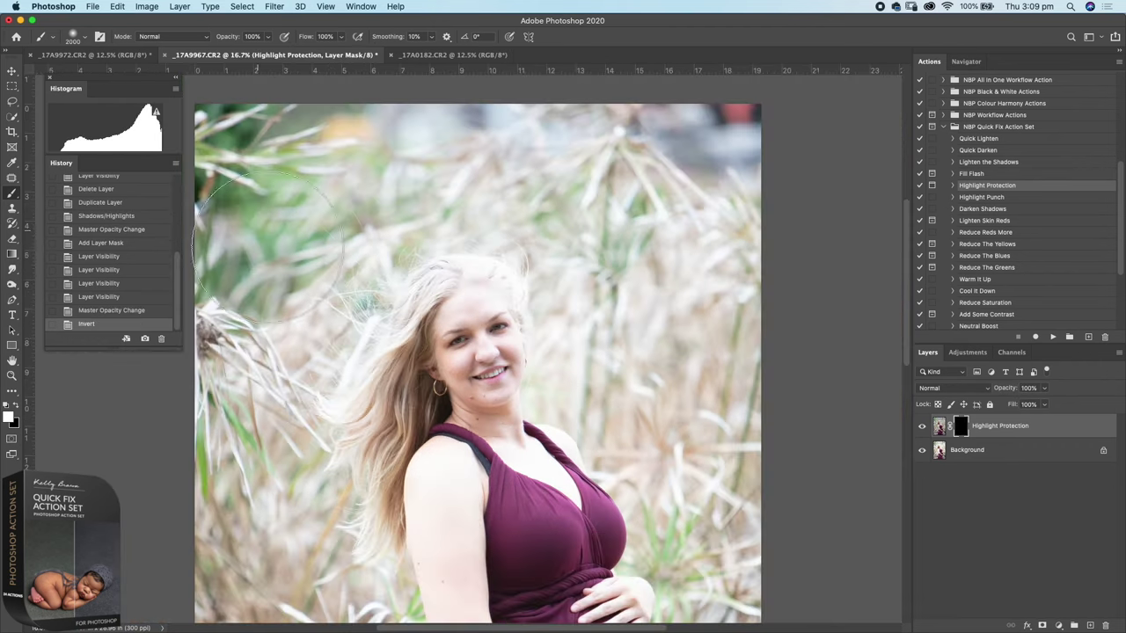
# Reveal the Highlight Protection effect over the woman's hair and shoulder by painting its mask with a smaller white brush at 40% opacity
pyautogui.press('[')
pyautogui.press('[')
pyautogui.press('[')
pyautogui.press('[')
pyautogui.press('[')
pyautogui.press('[')
pyautogui.press('[')
pyautogui.press('[')
pyautogui.press('[')
pyautogui.press('[')
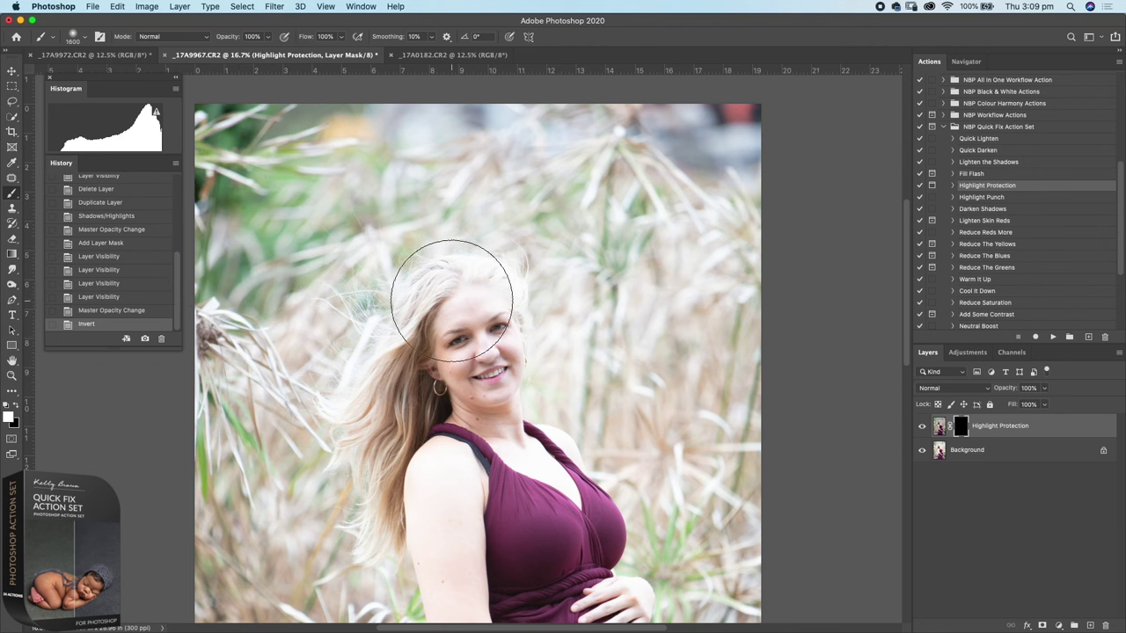
pyautogui.press('[')
pyautogui.press('[')
pyautogui.press('[')
pyautogui.press('[')
pyautogui.press('[')
pyautogui.press('4')
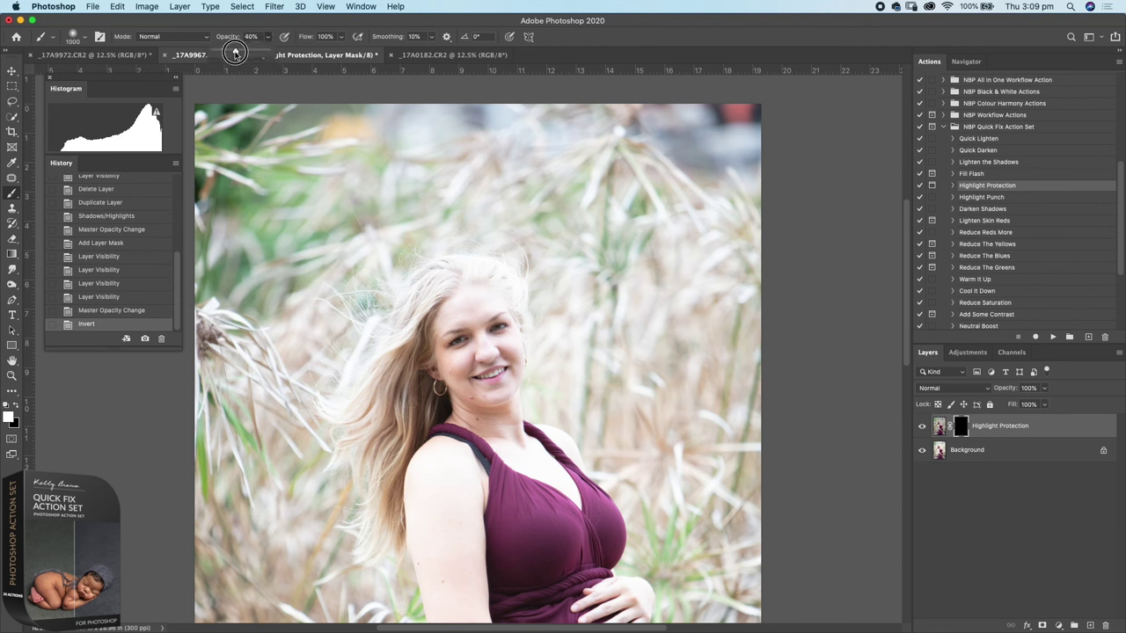
pyautogui.moveTo(457, 274); pyautogui.dragTo(416, 294)
pyautogui.moveTo(416, 299)
pyautogui.mouseDown()
pyautogui.moveTo(402, 359)
pyautogui.moveTo(344, 402)
pyautogui.moveTo(350, 445)
pyautogui.mouseUp()
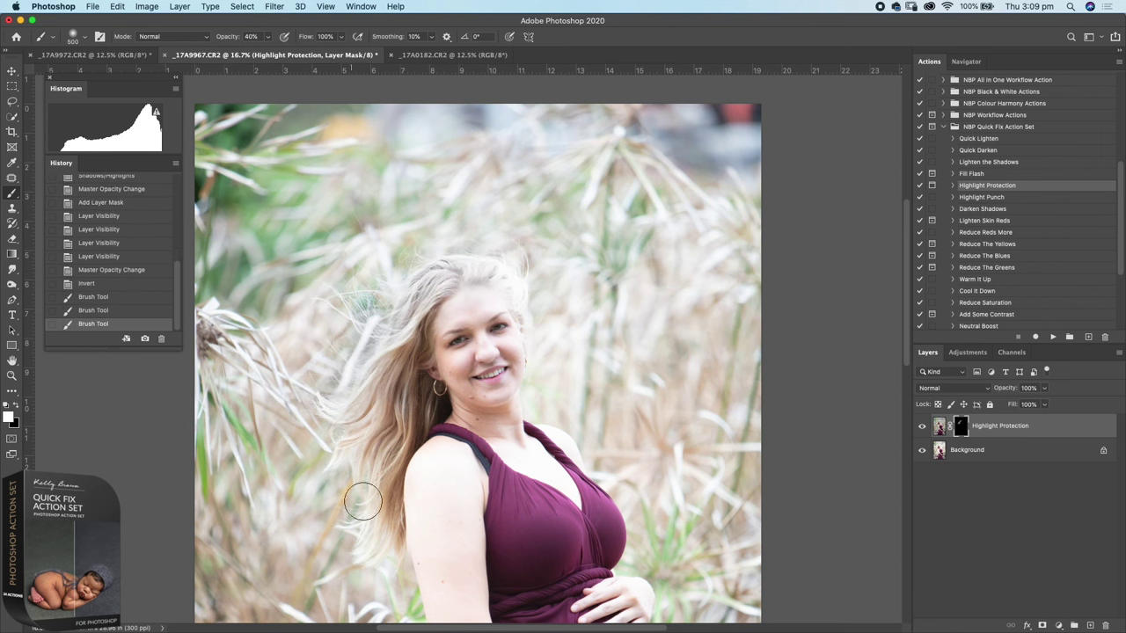
pyautogui.moveTo(572, 502); pyautogui.dragTo(580, 511)
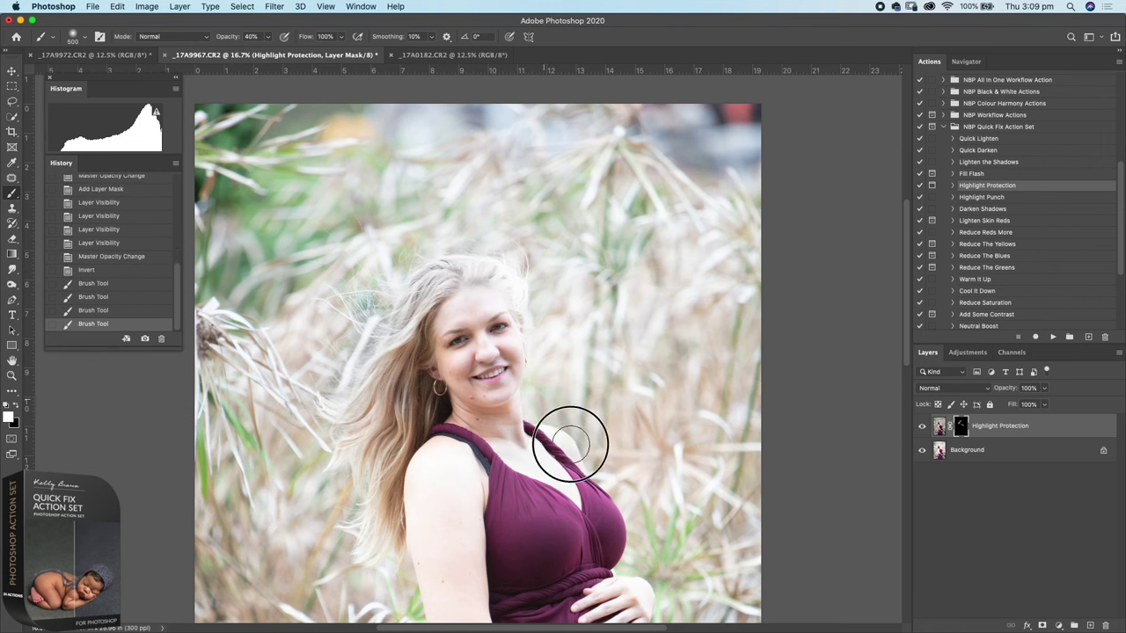
pyautogui.moveTo(507, 264)
pyautogui.mouseDown()
pyautogui.moveTo(531, 285)
pyautogui.moveTo(518, 290)
pyautogui.moveTo(550, 357)
pyautogui.mouseUp()
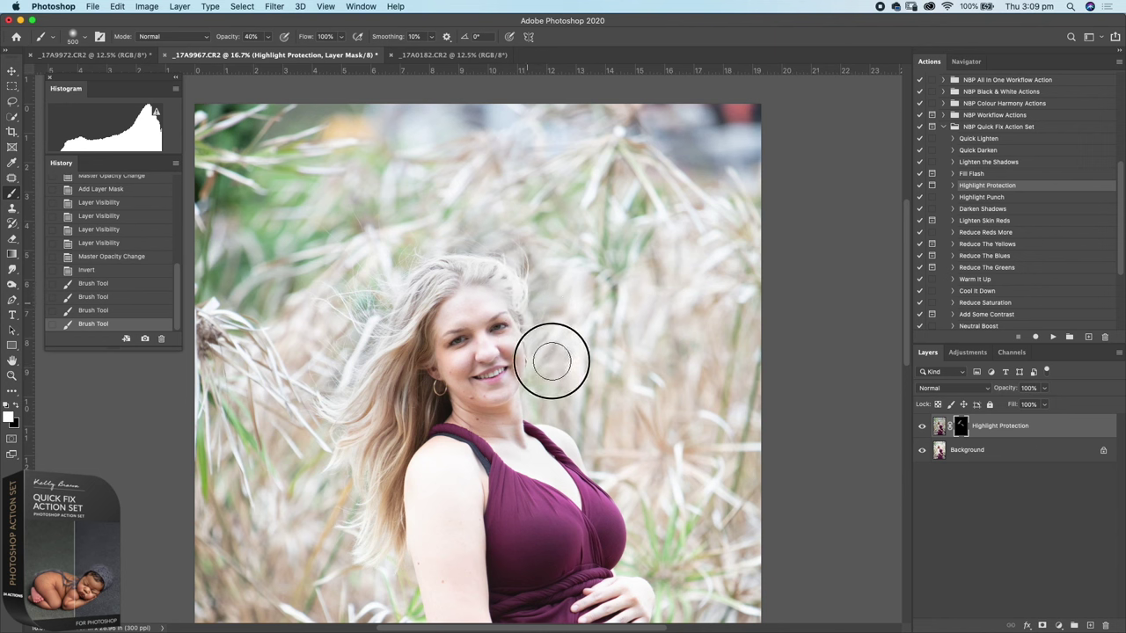
# Enlarge the brush to 1100 and paint more of the Highlight Protection effect in around the woman and over her arm
pyautogui.press(']')
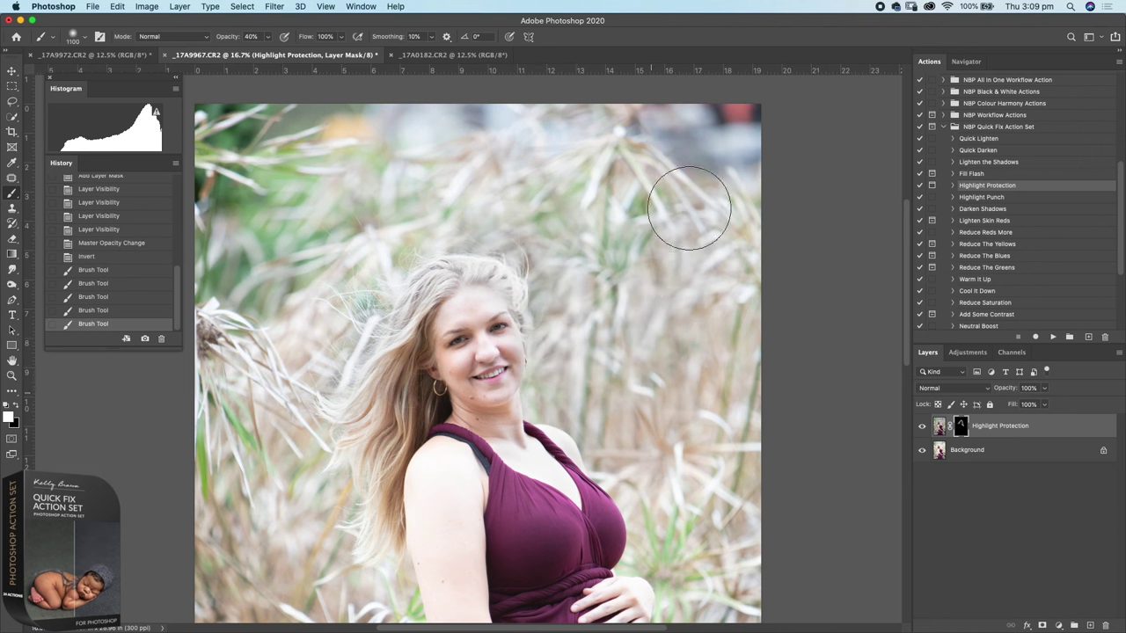
pyautogui.moveTo(598, 440)
pyautogui.mouseDown()
pyautogui.moveTo(551, 458)
pyautogui.moveTo(567, 450)
pyautogui.moveTo(518, 444)
pyautogui.moveTo(572, 440)
pyautogui.moveTo(580, 264)
pyautogui.moveTo(530, 270)
pyautogui.moveTo(455, 244)
pyautogui.mouseUp()
pyautogui.press('super+minus')
pyautogui.moveTo(454, 319); pyautogui.dragTo(440, 428)
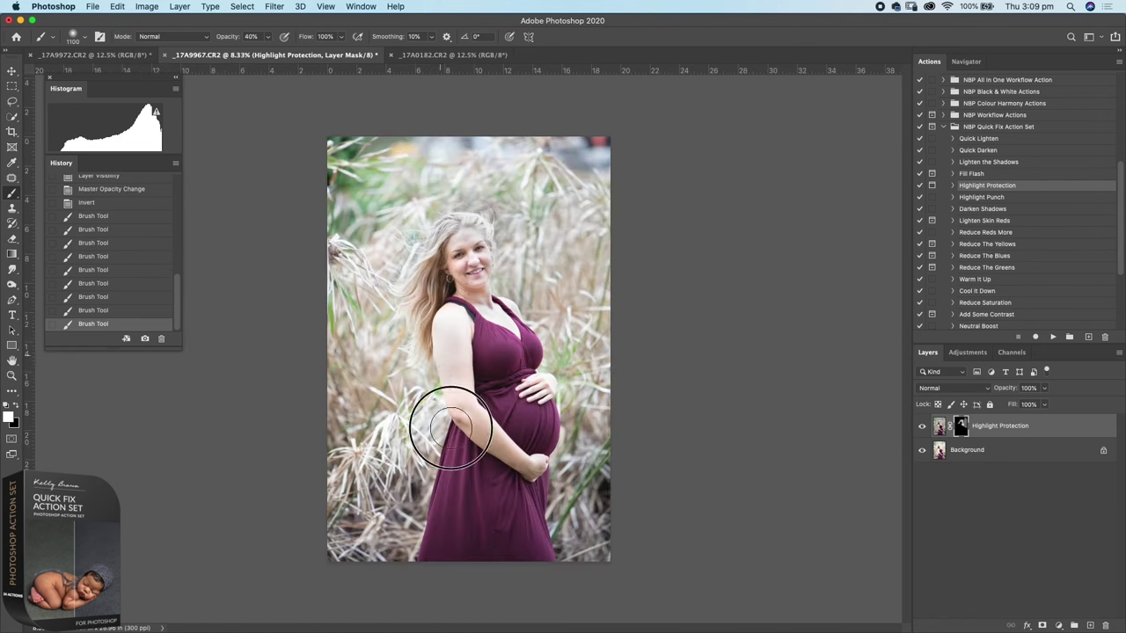
# Compare the photo with the Highlight Protection layer hidden and shown, and delete the layer
pyautogui.click(922, 428)
pyautogui.click(921, 428)
pyautogui.click(922, 428)
pyautogui.click(923, 427)
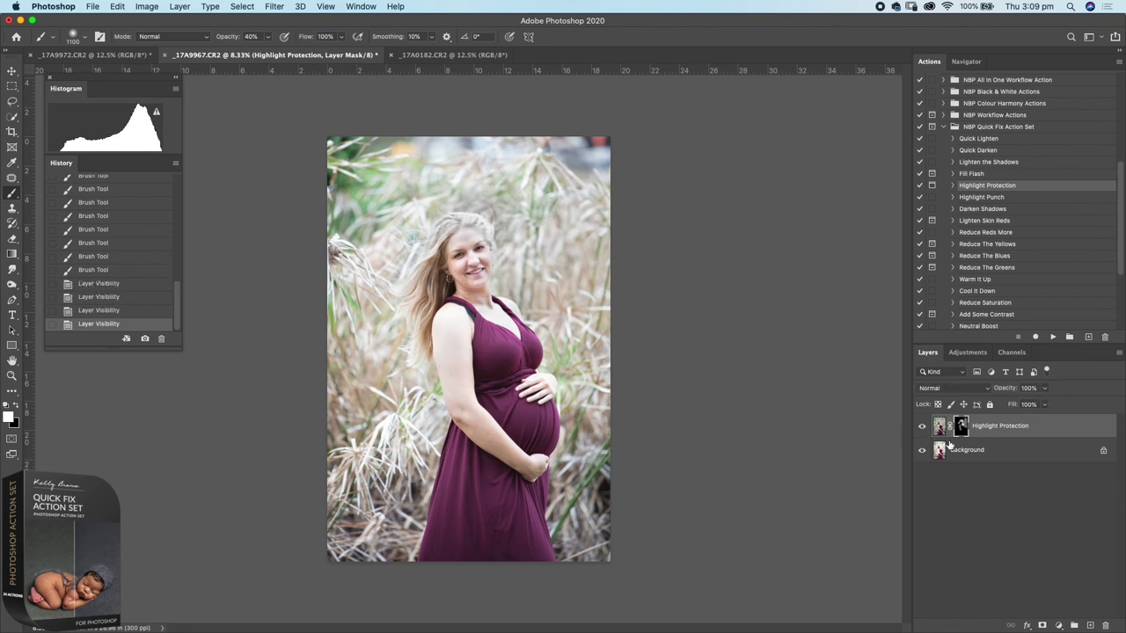
pyautogui.moveTo(939, 427); pyautogui.dragTo(1105, 625)
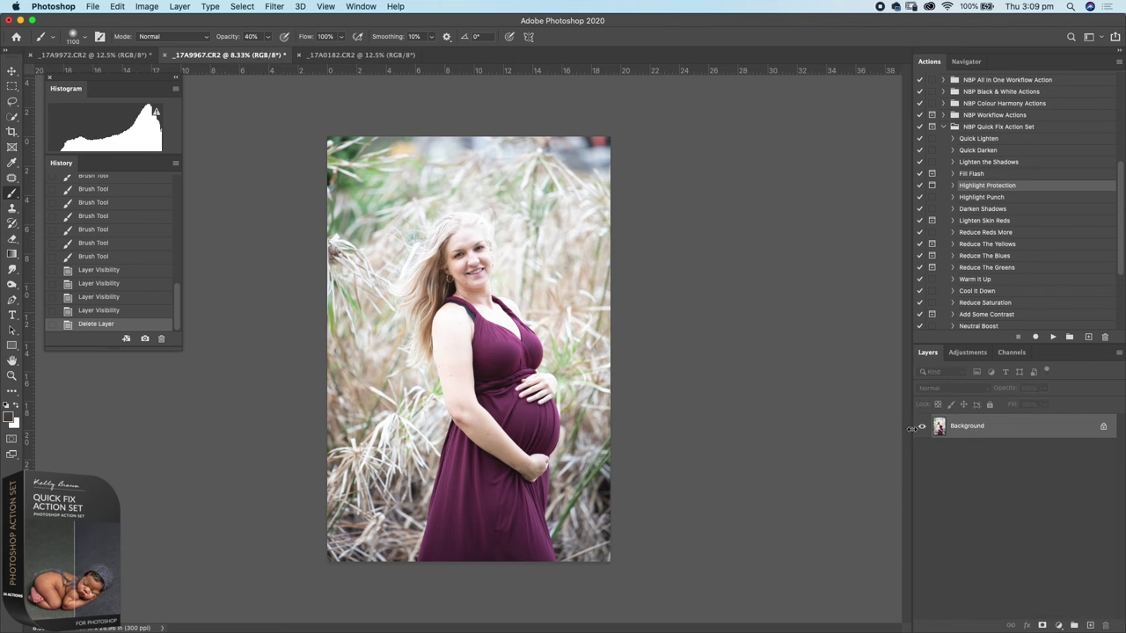
# Run the Highlight Punch action on the _17A0182.CR2 newborn photo and invert its mask to apply the effect to the whole image
pyautogui.click(339, 54)
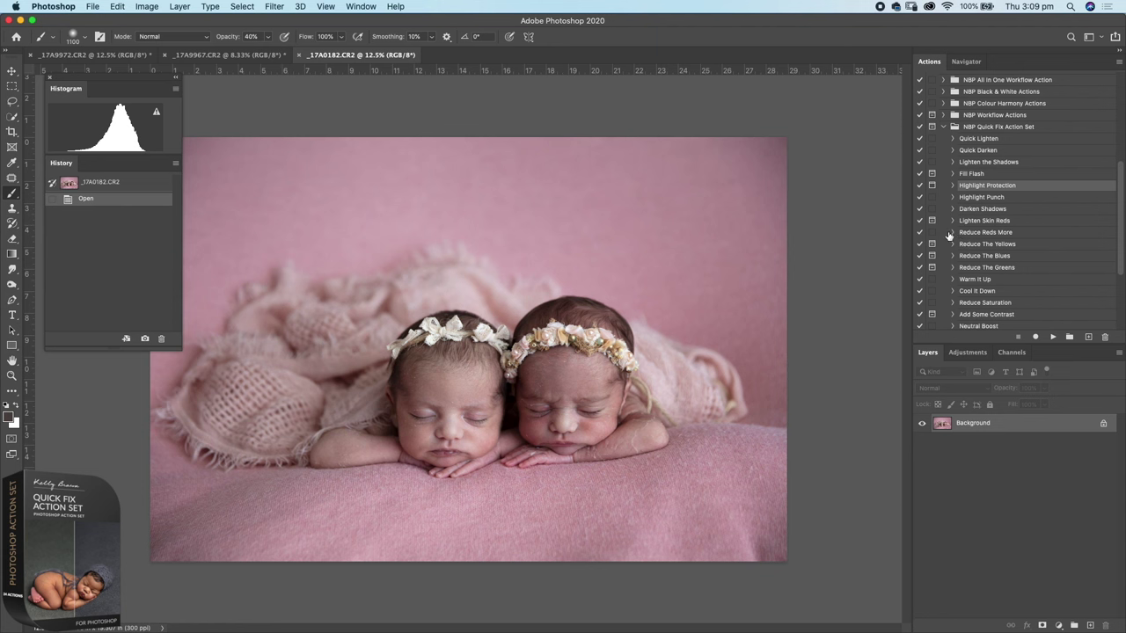
pyautogui.click(974, 199)
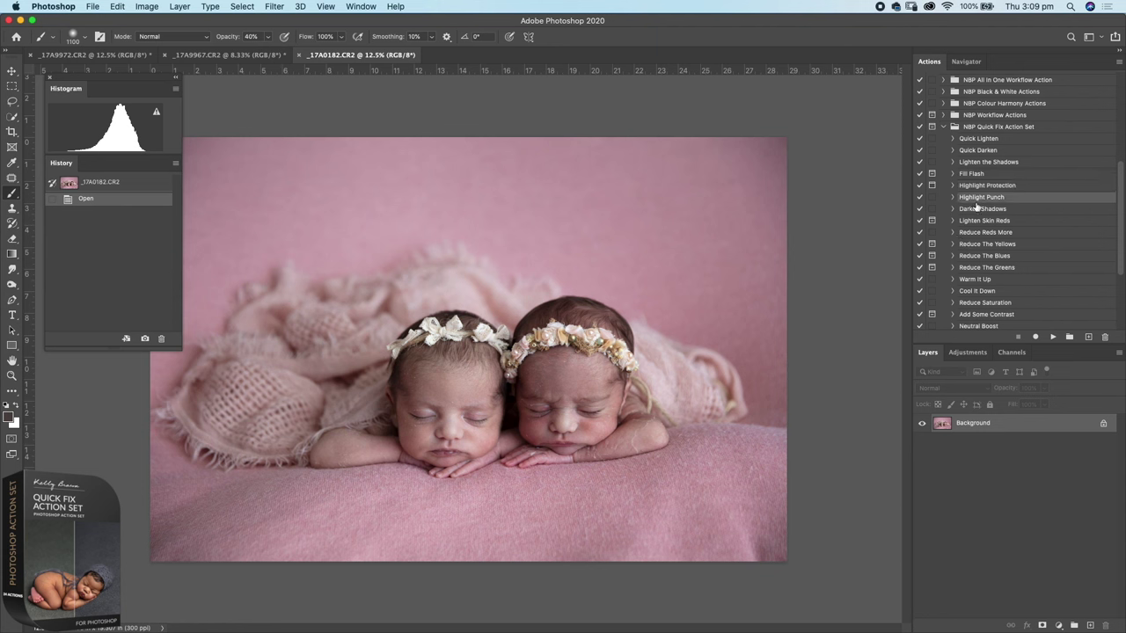
pyautogui.click(1052, 338)
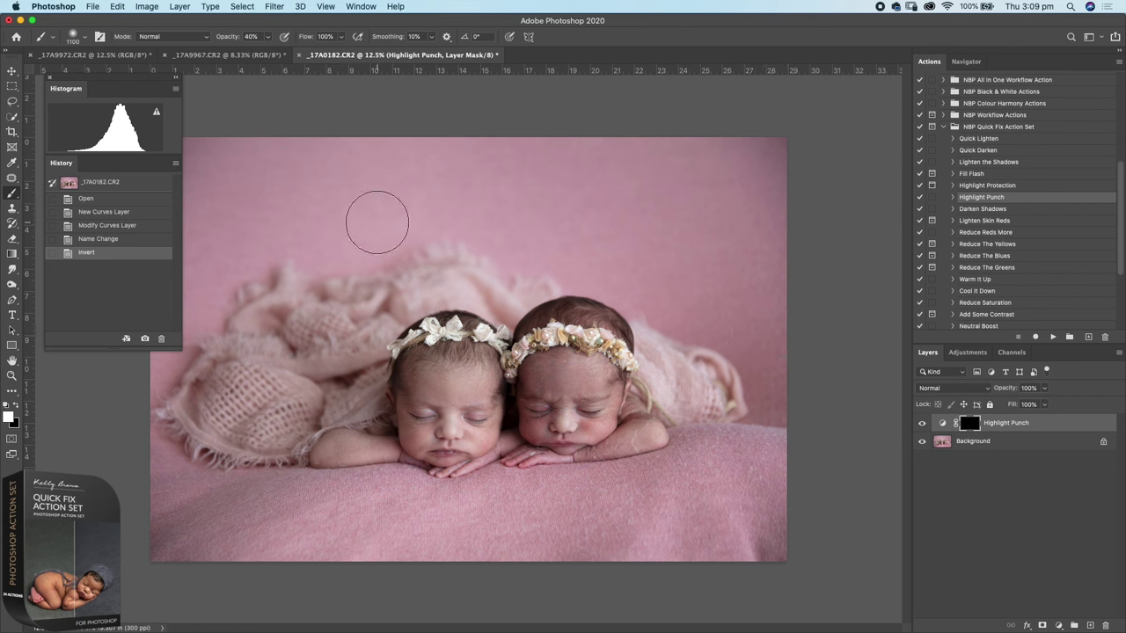
pyautogui.press('space')
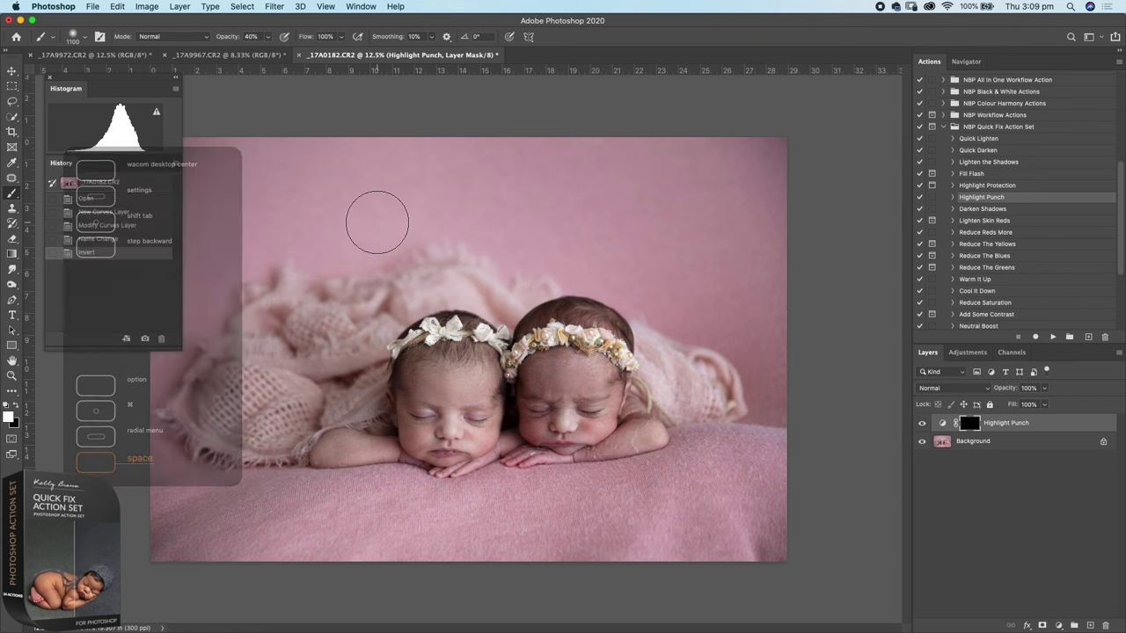
pyautogui.press('super+i')
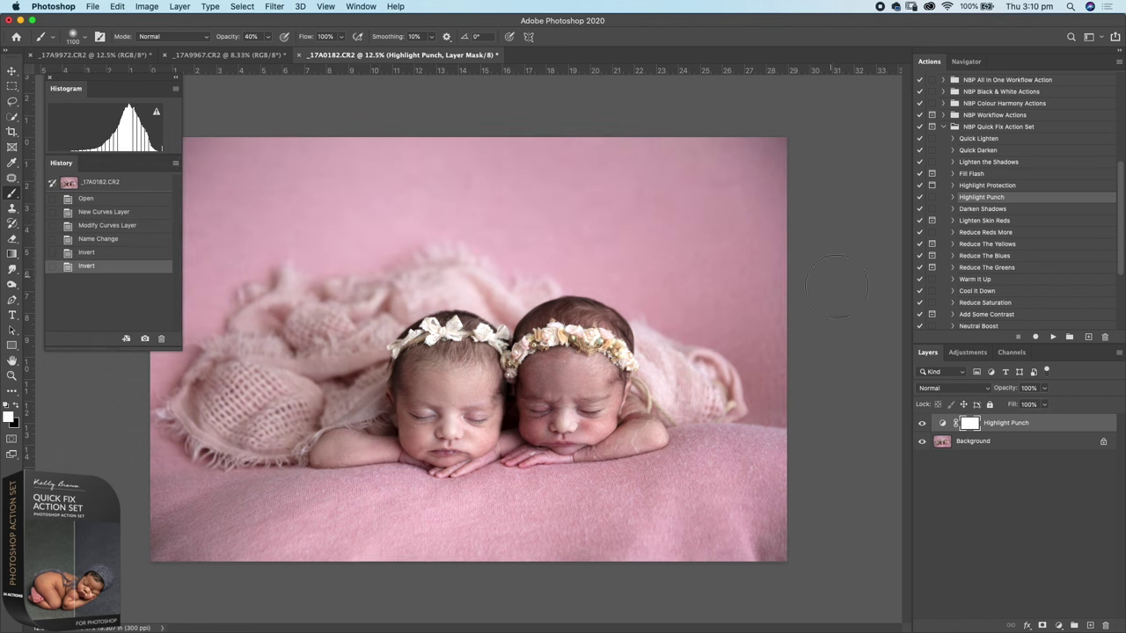
# Compare the newborn photo with the Highlight Punch layer hidden and shown
pyautogui.click(921, 425)
pyautogui.click(921, 425)
pyautogui.click(921, 425)
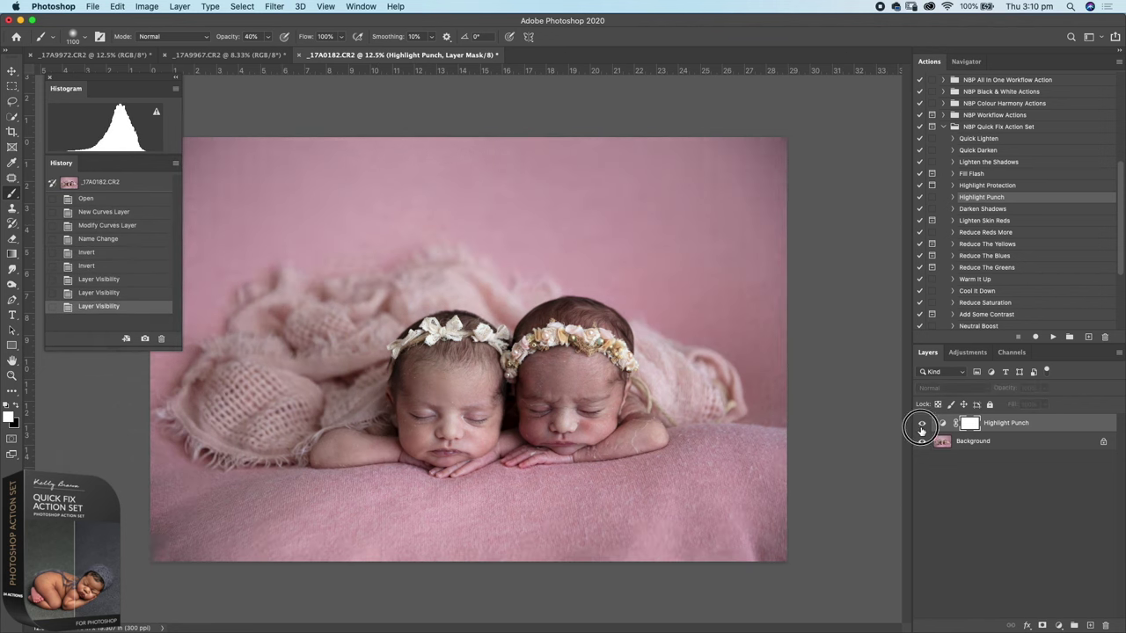
pyautogui.click(921, 425)
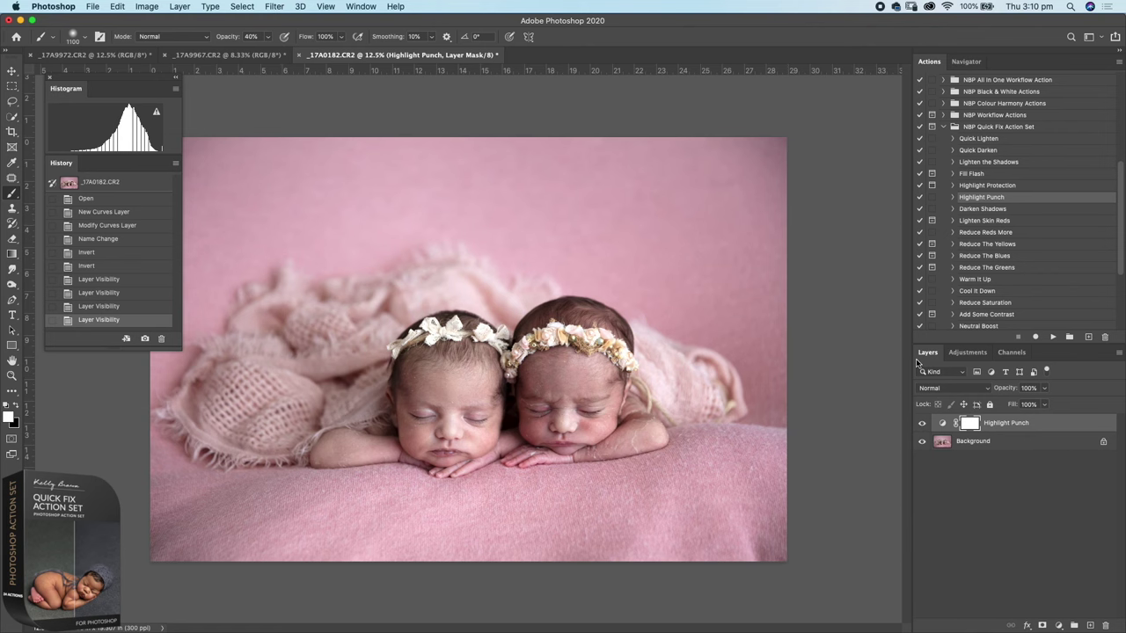
# Invert the Highlight Punch mask back to black and paint the effect onto both babies' faces and arms with a white brush at 40% opacity
pyautogui.press('super+i')
pyautogui.click(470, 416)
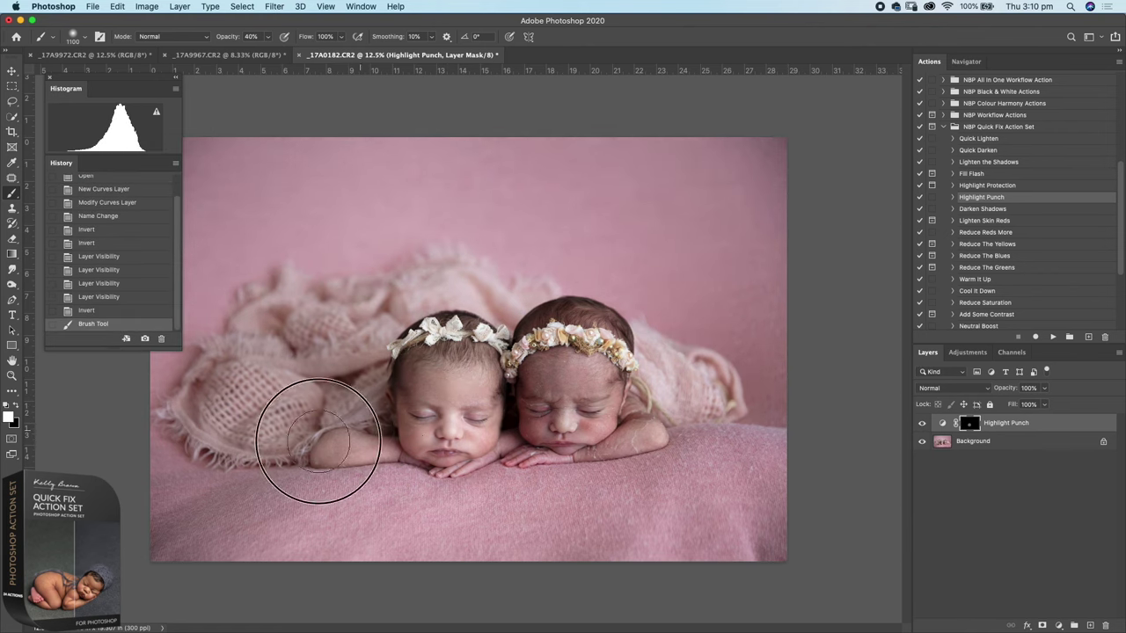
pyautogui.click(550, 407)
pyautogui.moveTo(550, 407); pyautogui.dragTo(562, 420)
pyautogui.moveTo(587, 378)
pyautogui.mouseDown()
pyautogui.moveTo(593, 437)
pyautogui.moveTo(629, 430)
pyautogui.moveTo(608, 394)
pyautogui.moveTo(631, 439)
pyautogui.mouseUp()
pyautogui.click(572, 405)
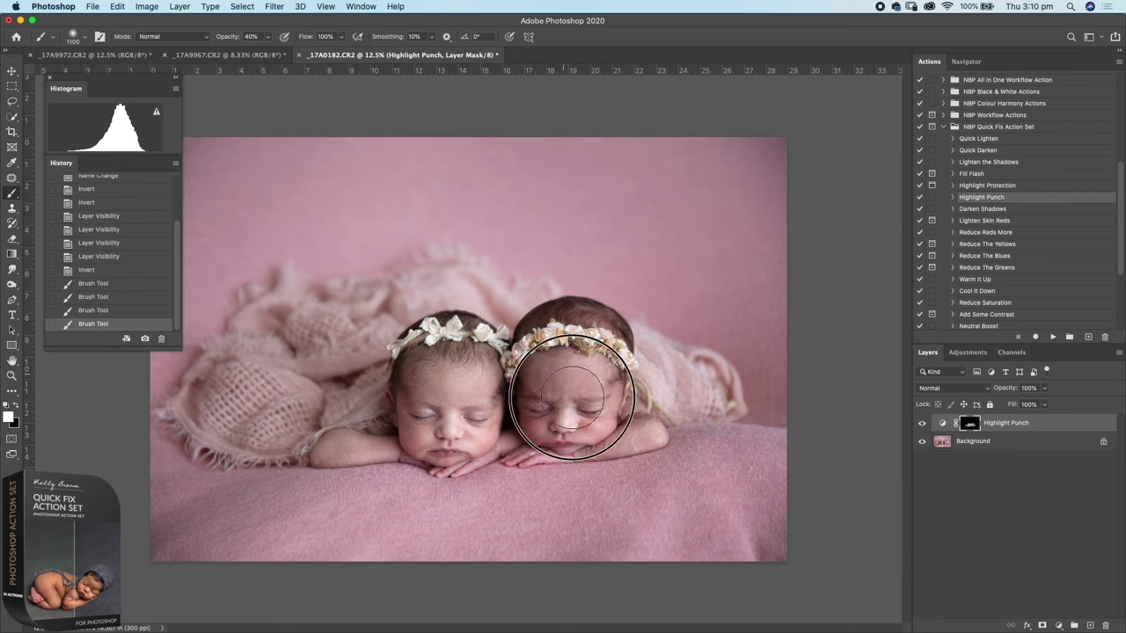
pyautogui.click(463, 414)
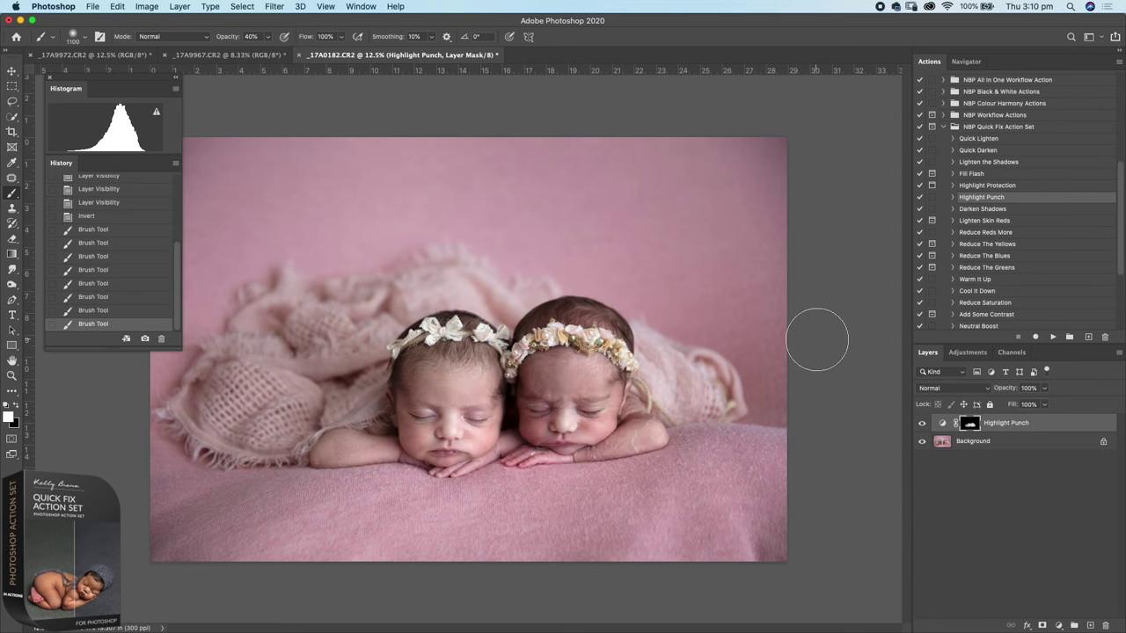
# Compare the newborn photo with and without the painted Highlight Punch effect, and delete the layer
pyautogui.click(923, 423)
pyautogui.click(923, 423)
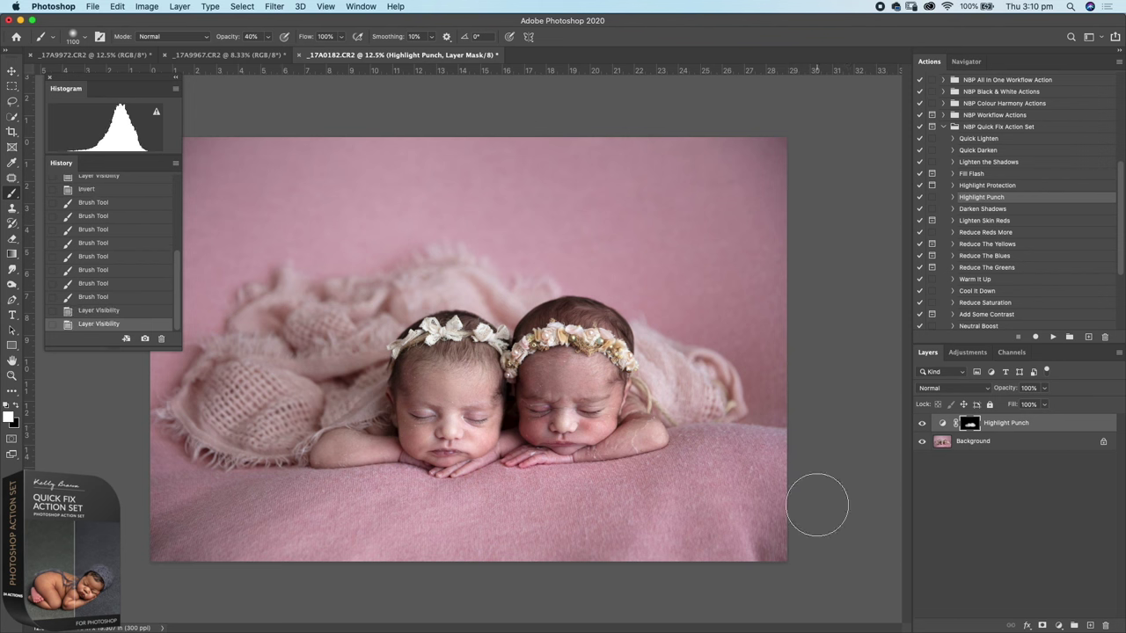
pyautogui.moveTo(946, 427); pyautogui.dragTo(1106, 626)
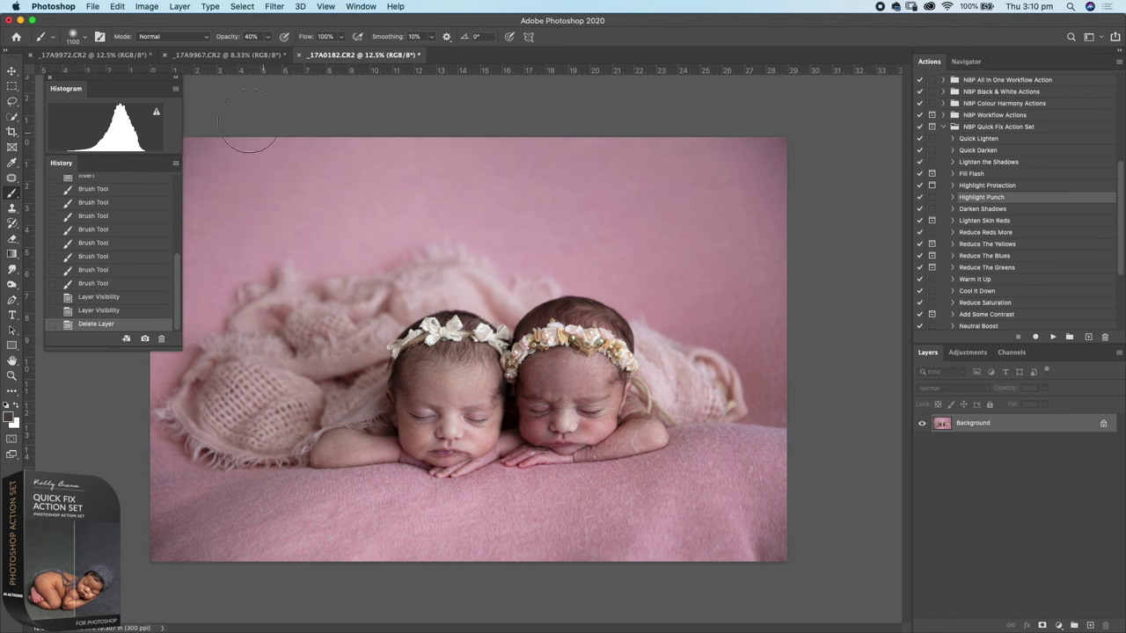
# Run the Darken Shadows action on the _17A9972.CR2 maternity photo and invert its mask twice to preview the full effect
pyautogui.click(105, 55)
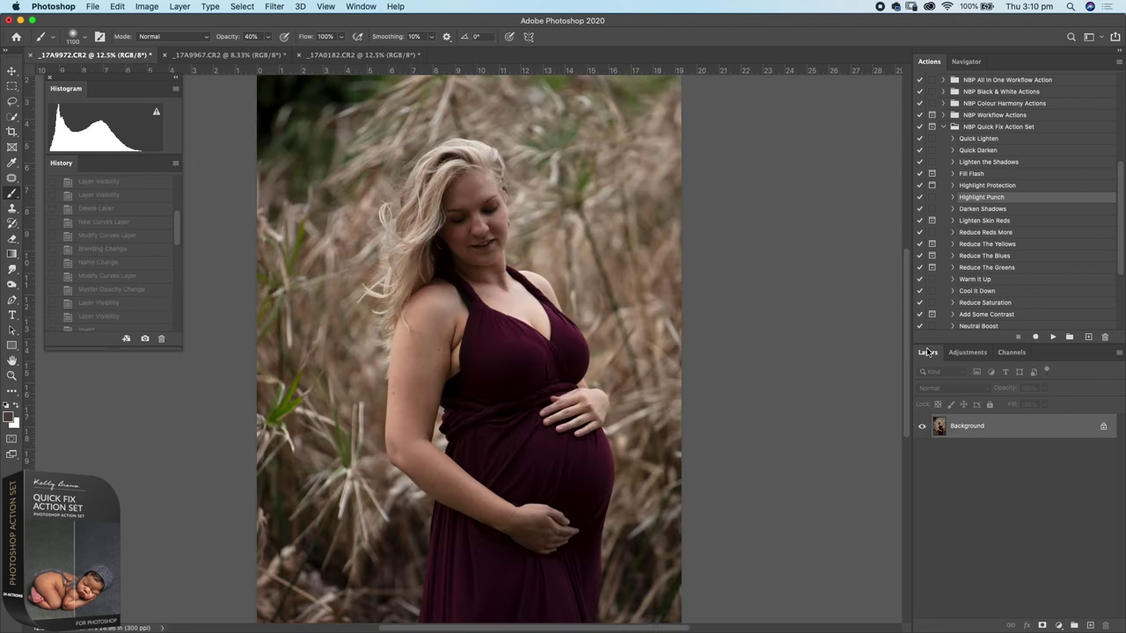
pyautogui.press('super+minus')
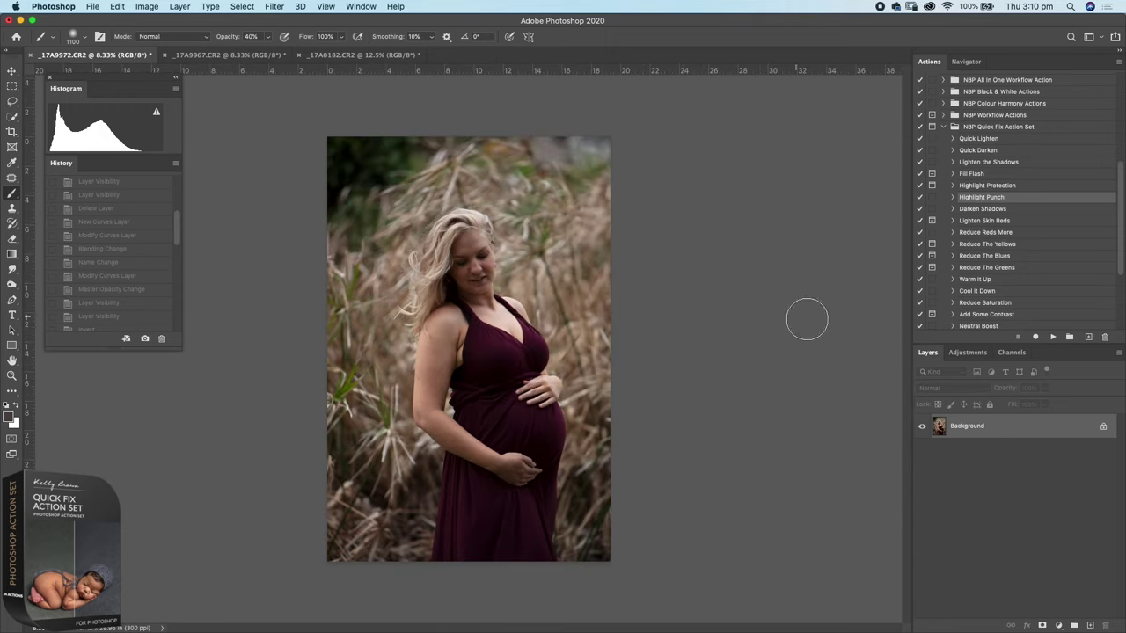
pyautogui.click(971, 210)
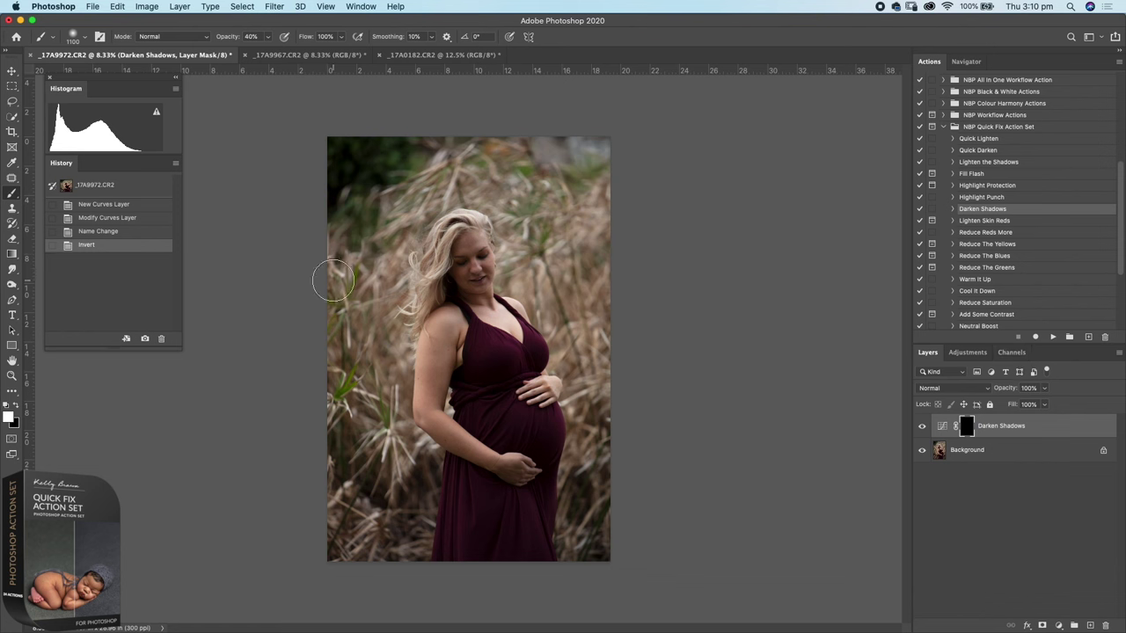
pyautogui.press('super+i')
pyautogui.press('super+i')
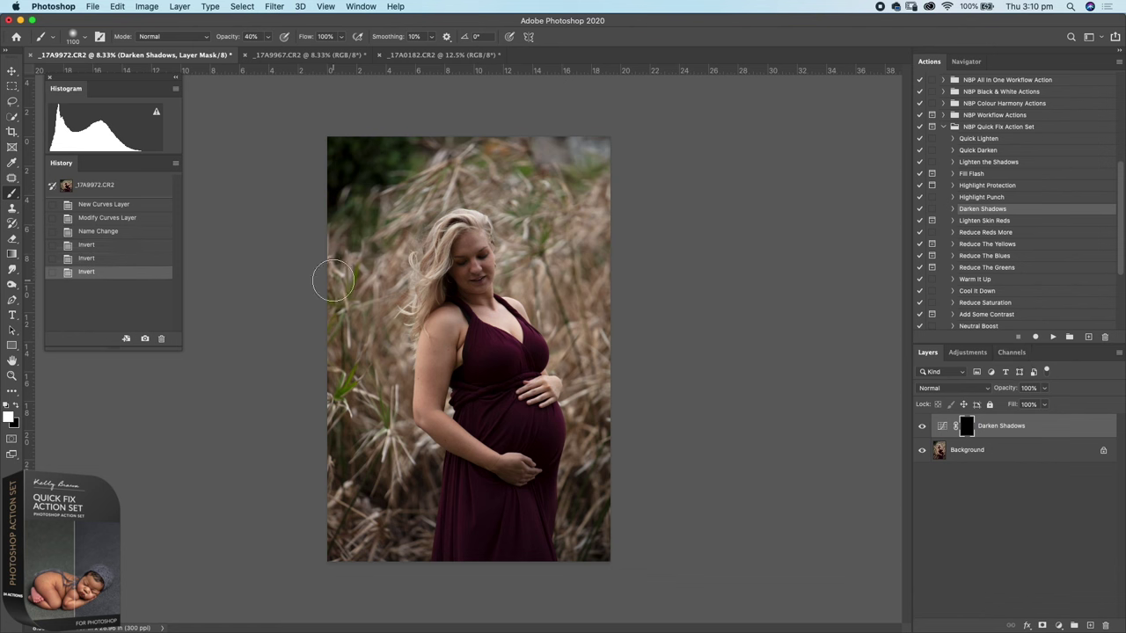
# Paint the Darken Shadows effect into the grass around the woman with the brush enlarged to 1400, and delete the layer
pyautogui.press(']')
pyautogui.press(']')
pyautogui.press(']')
pyautogui.moveTo(372, 402)
pyautogui.mouseDown()
pyautogui.moveTo(373, 444)
pyautogui.moveTo(352, 371)
pyautogui.moveTo(377, 314)
pyautogui.moveTo(378, 383)
pyautogui.mouseUp()
pyautogui.moveTo(377, 383)
pyautogui.mouseDown()
pyautogui.moveTo(368, 273)
pyautogui.moveTo(415, 187)
pyautogui.moveTo(412, 209)
pyautogui.moveTo(453, 184)
pyautogui.moveTo(514, 202)
pyautogui.moveTo(521, 273)
pyautogui.mouseUp()
pyautogui.moveTo(572, 326)
pyautogui.mouseDown()
pyautogui.moveTo(611, 397)
pyautogui.moveTo(585, 543)
pyautogui.mouseUp()
pyautogui.moveTo(586, 336); pyautogui.dragTo(576, 361)
pyautogui.moveTo(595, 228); pyautogui.dragTo(594, 225)
pyautogui.moveTo(488, 189)
pyautogui.mouseDown()
pyautogui.moveTo(442, 191)
pyautogui.moveTo(409, 215)
pyautogui.mouseUp()
pyautogui.moveTo(391, 368); pyautogui.dragTo(428, 502)
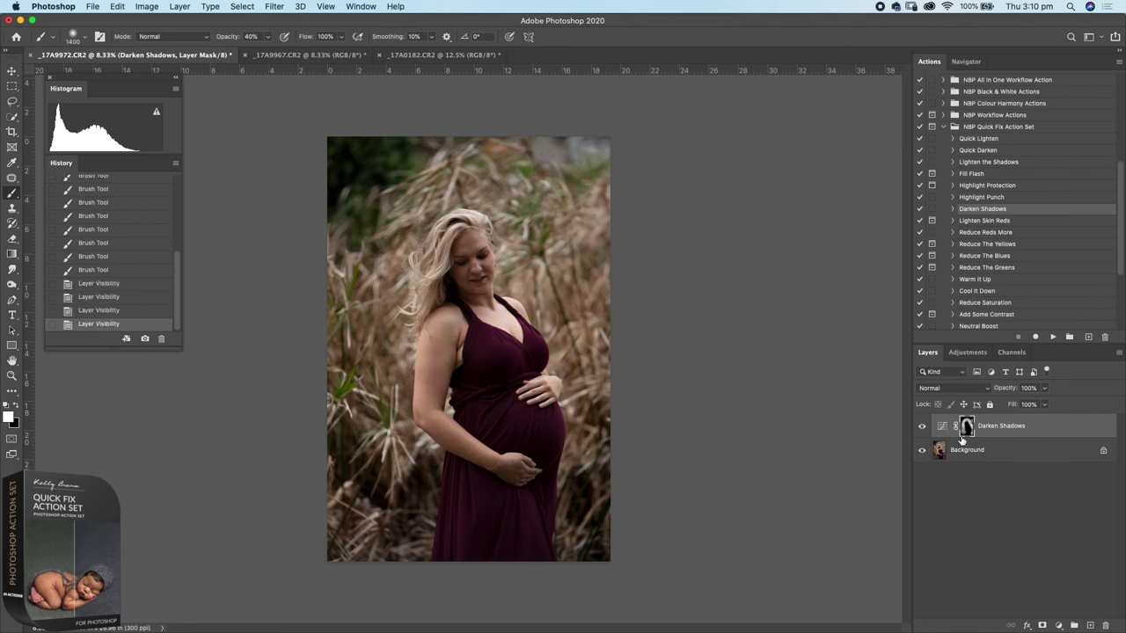
pyautogui.moveTo(945, 427); pyautogui.dragTo(1105, 625)
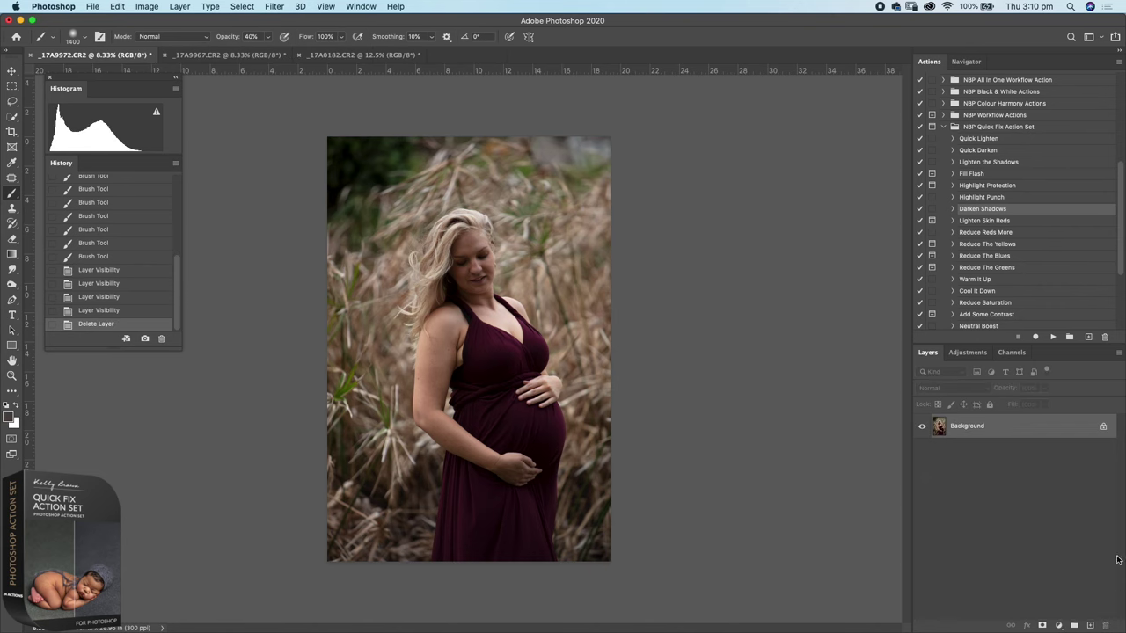
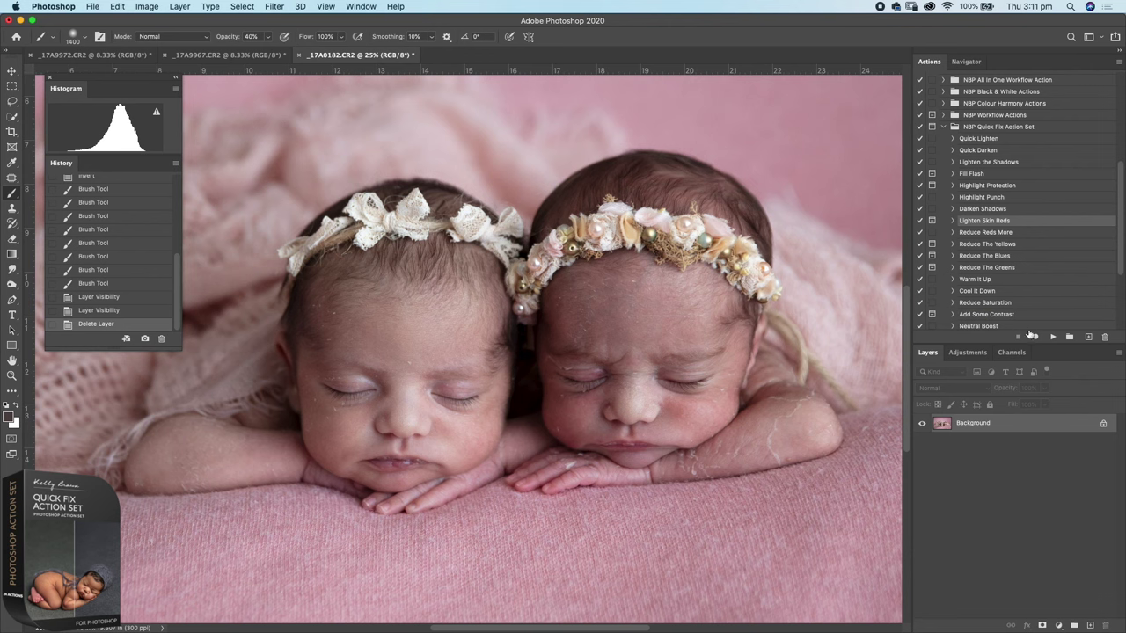
# Run the Lighten Skin Reds action on _17A0182.CR2 and paint it onto the flower-headband baby's hand and face with a 175 brush at 40% opacity
pyautogui.click(1053, 337)
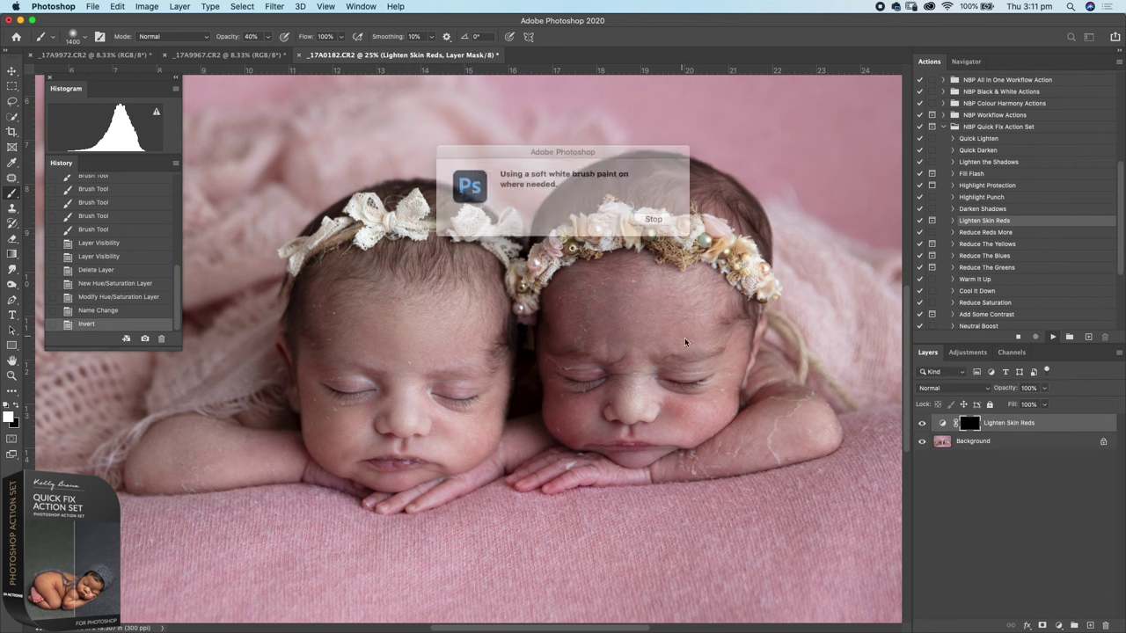
pyautogui.click(651, 218)
pyautogui.press('[')
pyautogui.press('[')
pyautogui.press('[')
pyautogui.press('[')
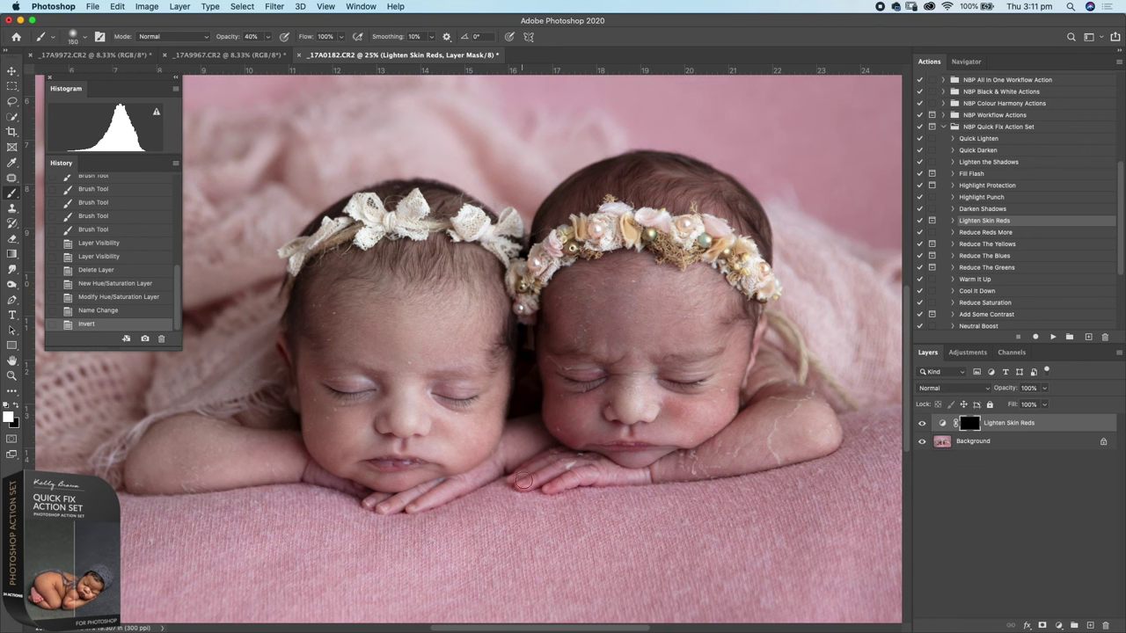
pyautogui.moveTo(520, 469)
pyautogui.mouseDown()
pyautogui.moveTo(556, 457)
pyautogui.moveTo(512, 482)
pyautogui.moveTo(560, 477)
pyautogui.moveTo(538, 489)
pyautogui.moveTo(620, 478)
pyautogui.moveTo(563, 475)
pyautogui.moveTo(578, 435)
pyautogui.moveTo(563, 400)
pyautogui.moveTo(604, 385)
pyautogui.moveTo(553, 376)
pyautogui.moveTo(586, 364)
pyautogui.mouseUp()
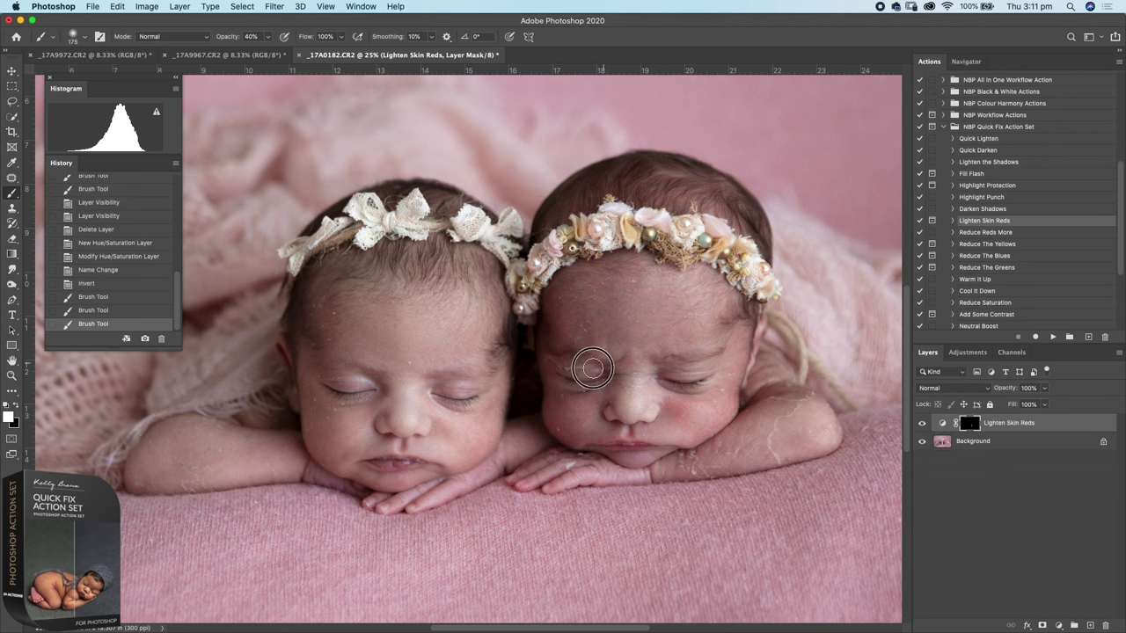
pyautogui.moveTo(576, 310)
pyautogui.mouseDown()
pyautogui.moveTo(582, 281)
pyautogui.moveTo(625, 274)
pyautogui.moveTo(579, 310)
pyautogui.moveTo(587, 361)
pyautogui.moveTo(604, 322)
pyautogui.moveTo(614, 386)
pyautogui.moveTo(579, 412)
pyautogui.moveTo(553, 361)
pyautogui.moveTo(567, 443)
pyautogui.moveTo(611, 427)
pyautogui.moveTo(685, 428)
pyautogui.moveTo(676, 418)
pyautogui.moveTo(686, 424)
pyautogui.moveTo(685, 413)
pyautogui.moveTo(693, 427)
pyautogui.moveTo(634, 466)
pyautogui.moveTo(603, 457)
pyautogui.moveTo(562, 466)
pyautogui.moveTo(600, 474)
pyautogui.moveTo(542, 478)
pyautogui.mouseUp()
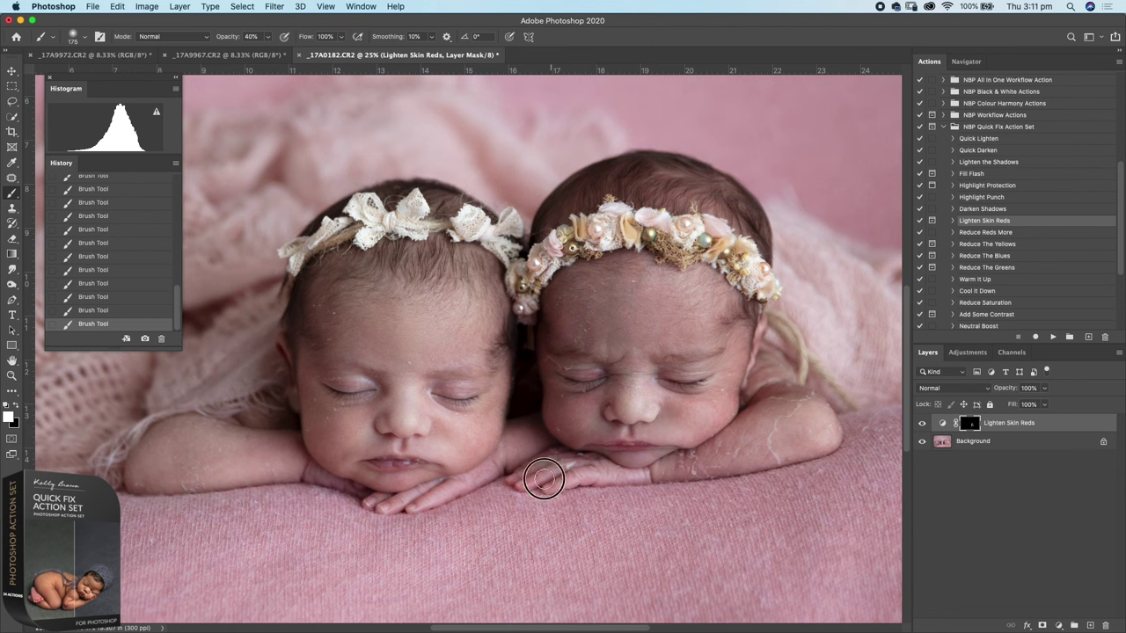
# Compare the babies' skin with the Lighten Skin Reds layer hidden and shown
pyautogui.click(922, 426)
pyautogui.click(923, 426)
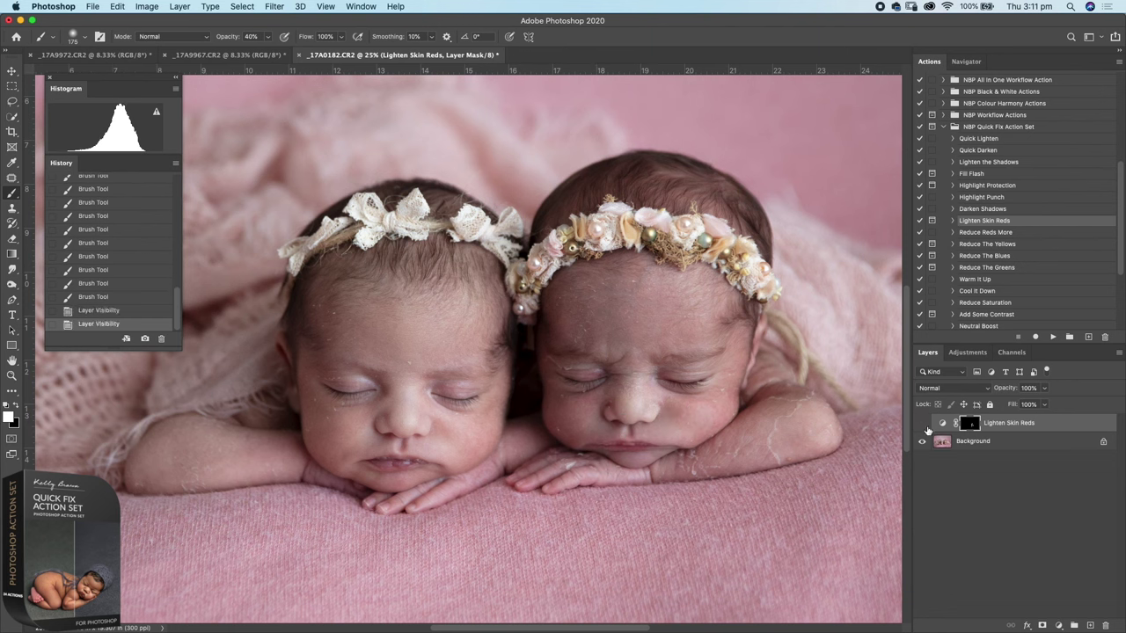
pyautogui.click(924, 426)
pyautogui.click(924, 425)
# Run the Reduce Reds More action with the Background layer selected, placing its layer beneath Lighten Skin Reds
pyautogui.click(972, 233)
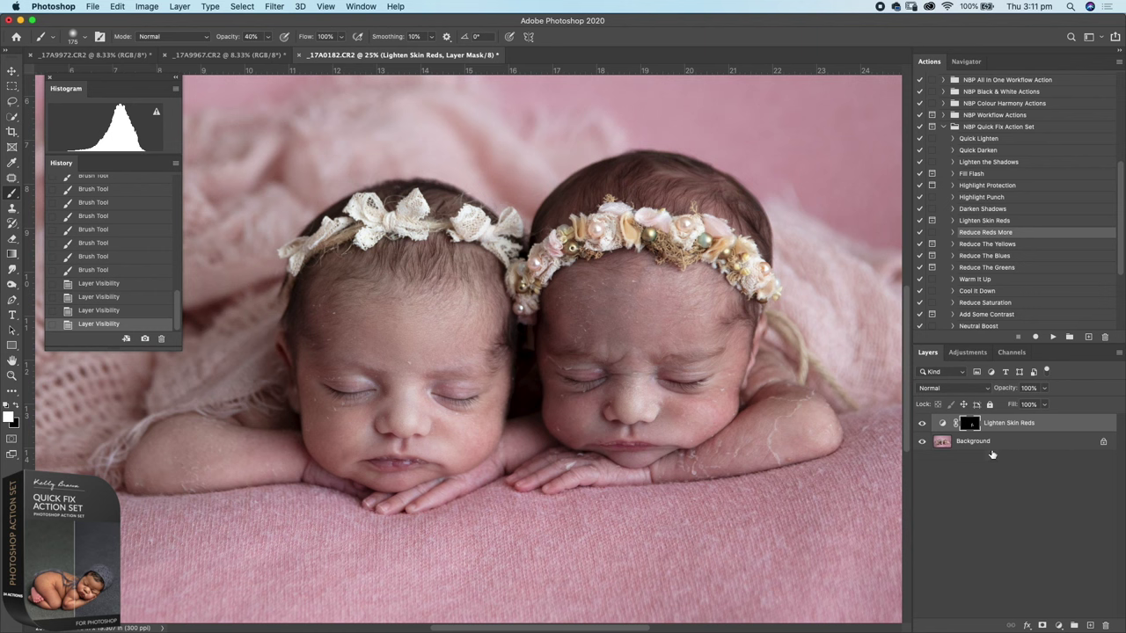
pyautogui.click(992, 446)
pyautogui.click(1053, 337)
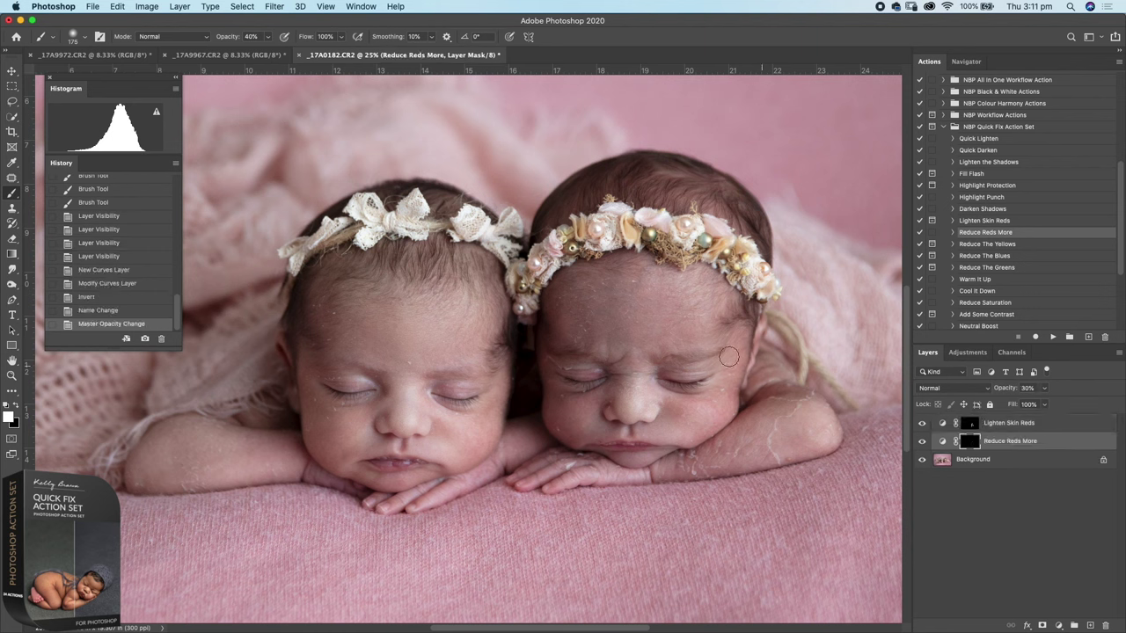
# Set the brush opacity to 39% and paint the Reduce Reds More effect onto the bow-headband baby's hands
pyautogui.moveTo(230, 37); pyautogui.dragTo(227, 42)
pyautogui.press('super+plus')
pyautogui.press('super+plus')
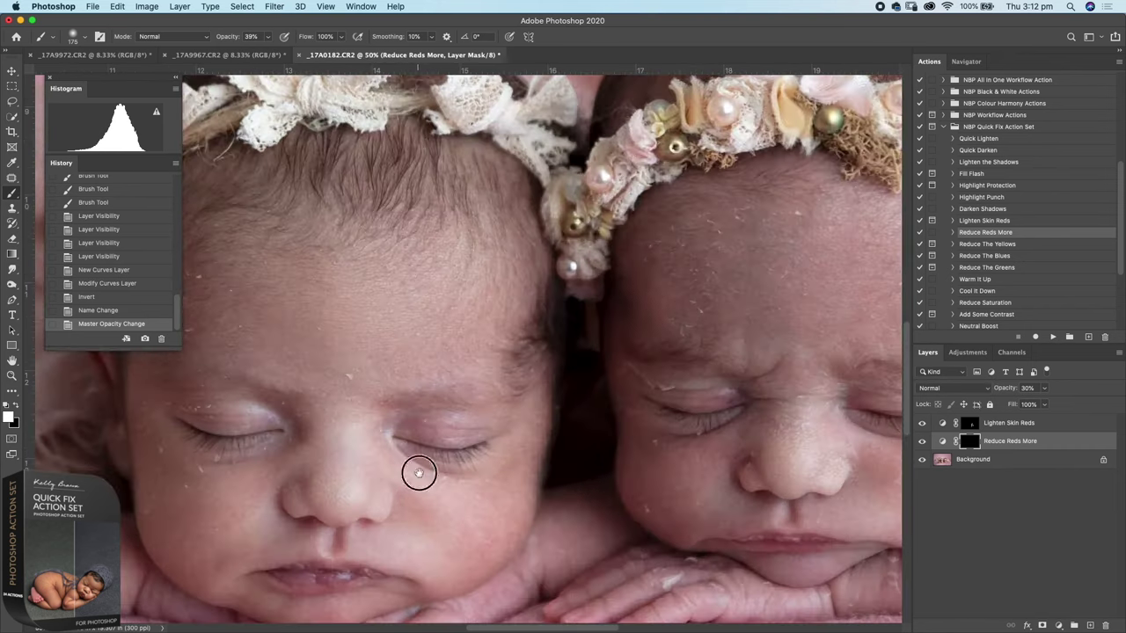
pyautogui.moveTo(417, 473)
pyautogui.mouseDown()
pyautogui.moveTo(417, 360)
pyautogui.moveTo(584, 343)
pyautogui.mouseUp()
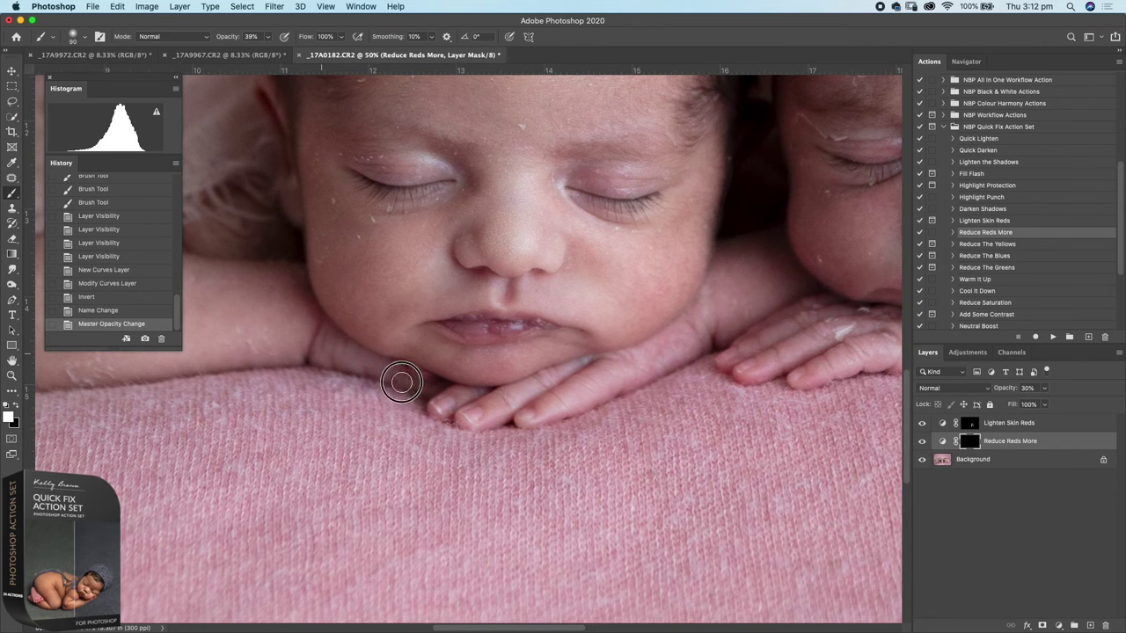
pyautogui.moveTo(312, 314); pyautogui.dragTo(414, 385)
pyautogui.moveTo(580, 403)
pyautogui.mouseDown()
pyautogui.moveTo(708, 321)
pyautogui.moveTo(736, 271)
pyautogui.mouseUp()
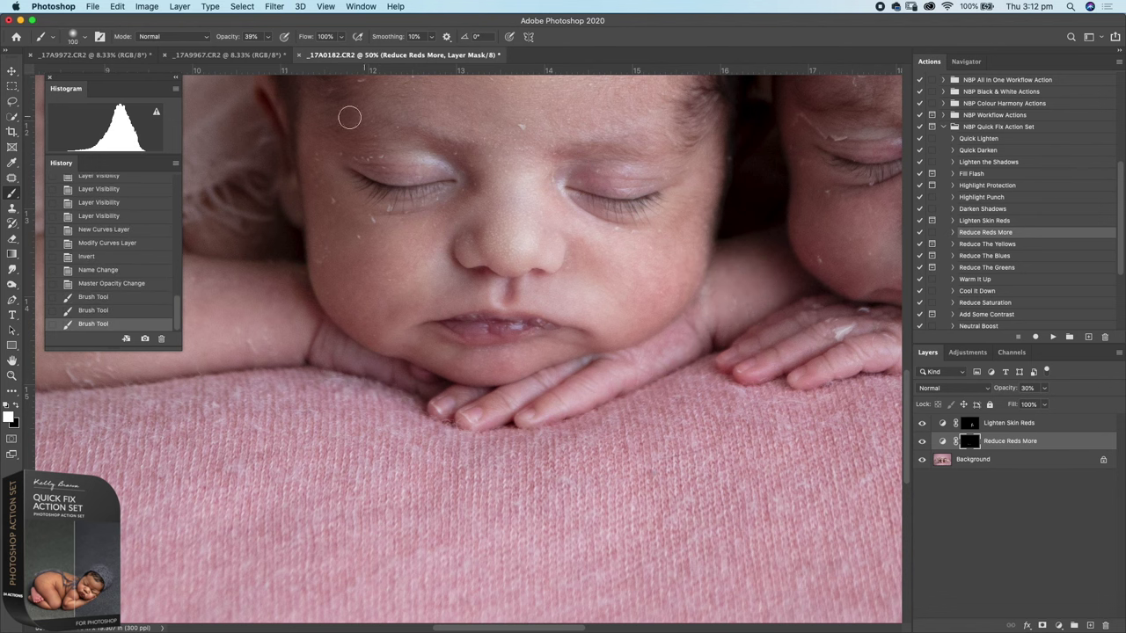
# Reduce the brush to 60 at 20% opacity and paint the Reduce Reds More effect around both babies' noses and mouths
pyautogui.press('[')
pyautogui.moveTo(232, 39); pyautogui.dragTo(221, 42)
pyautogui.moveTo(476, 288)
pyautogui.mouseDown()
pyautogui.moveTo(505, 303)
pyautogui.moveTo(465, 287)
pyautogui.moveTo(506, 271)
pyautogui.mouseUp()
pyautogui.press('space')
pyautogui.moveTo(648, 342); pyautogui.dragTo(521, 288)
pyautogui.moveTo(669, 313)
pyautogui.mouseDown()
pyautogui.moveTo(634, 298)
pyautogui.moveTo(686, 290)
pyautogui.mouseUp()
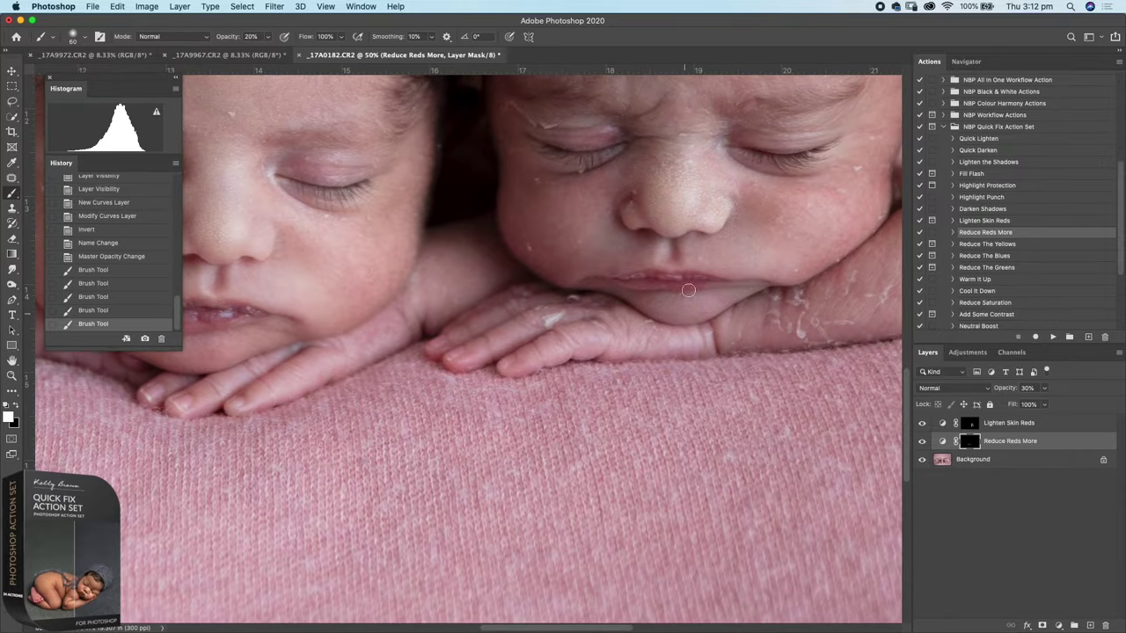
pyautogui.click(631, 261)
pyautogui.moveTo(632, 261)
pyautogui.mouseDown()
pyautogui.moveTo(731, 268)
pyautogui.moveTo(708, 249)
pyautogui.moveTo(633, 241)
pyautogui.mouseUp()
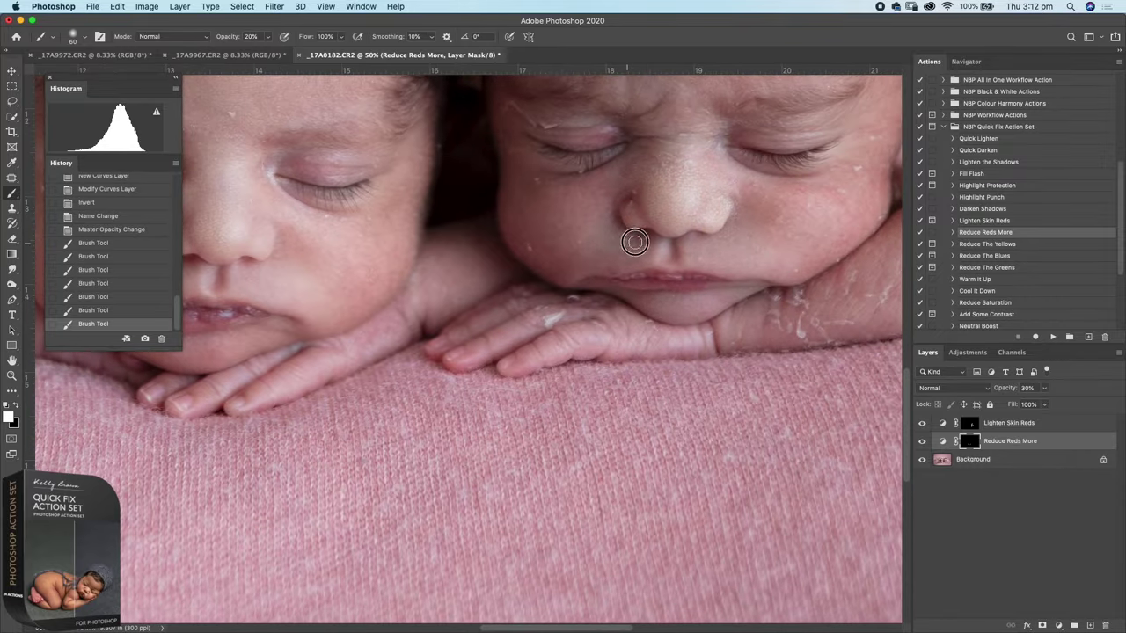
pyautogui.moveTo(693, 305); pyautogui.dragTo(654, 298)
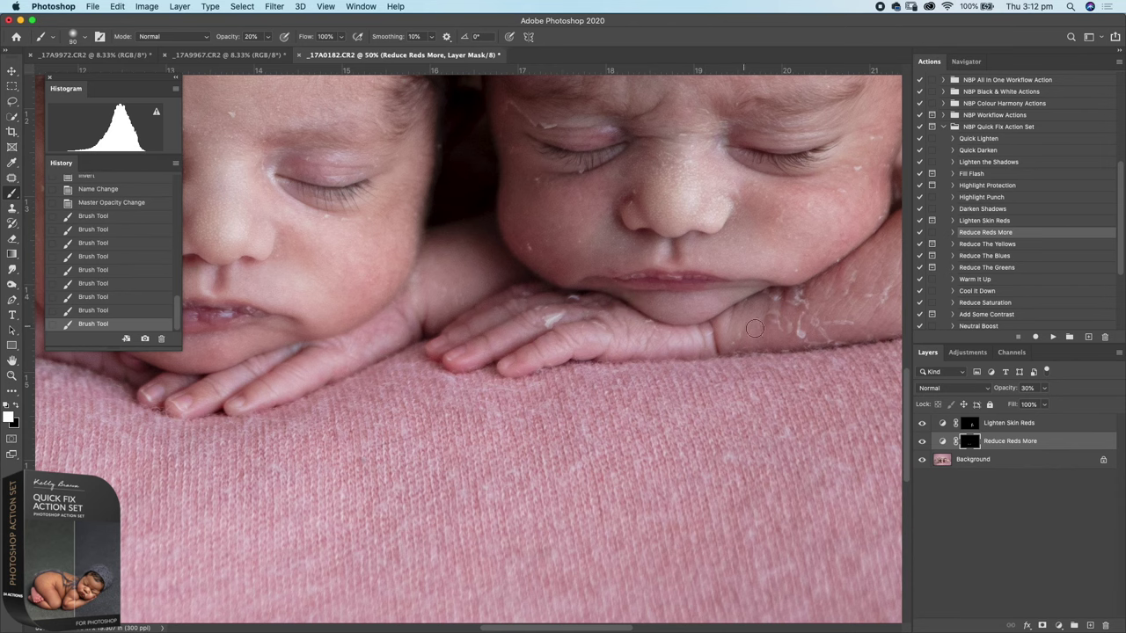
# Paint Reduce Reds More onto the flower-headband baby's hand, arm, eyelid and brow with the brush enlarged to 100
pyautogui.press(']')
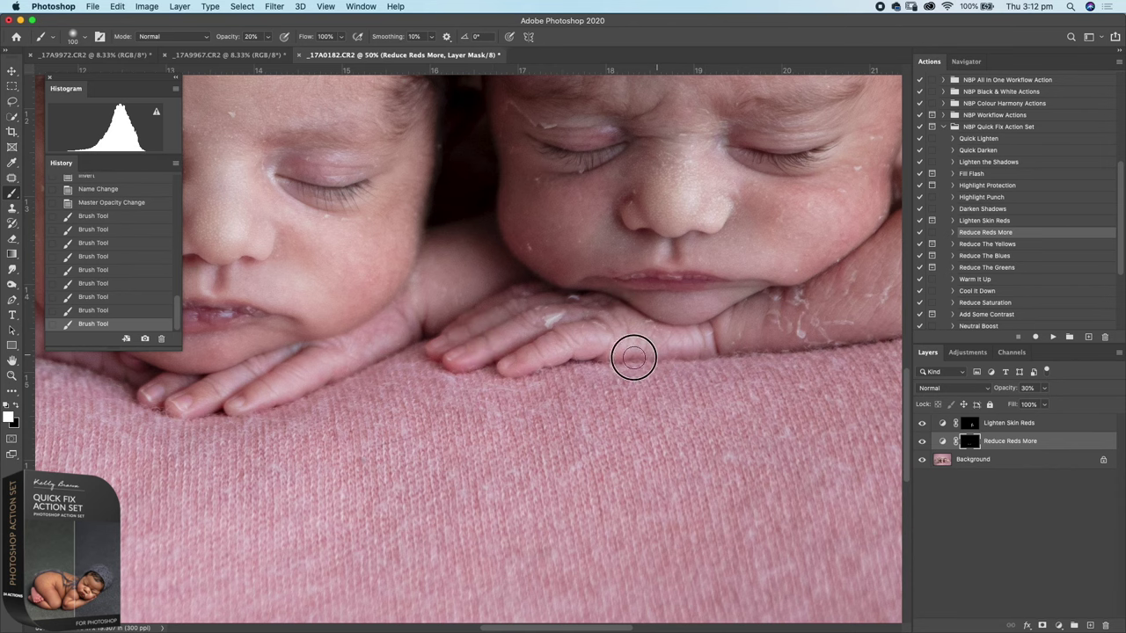
pyautogui.moveTo(633, 357); pyautogui.dragTo(649, 347)
pyautogui.moveTo(871, 374); pyautogui.dragTo(641, 417)
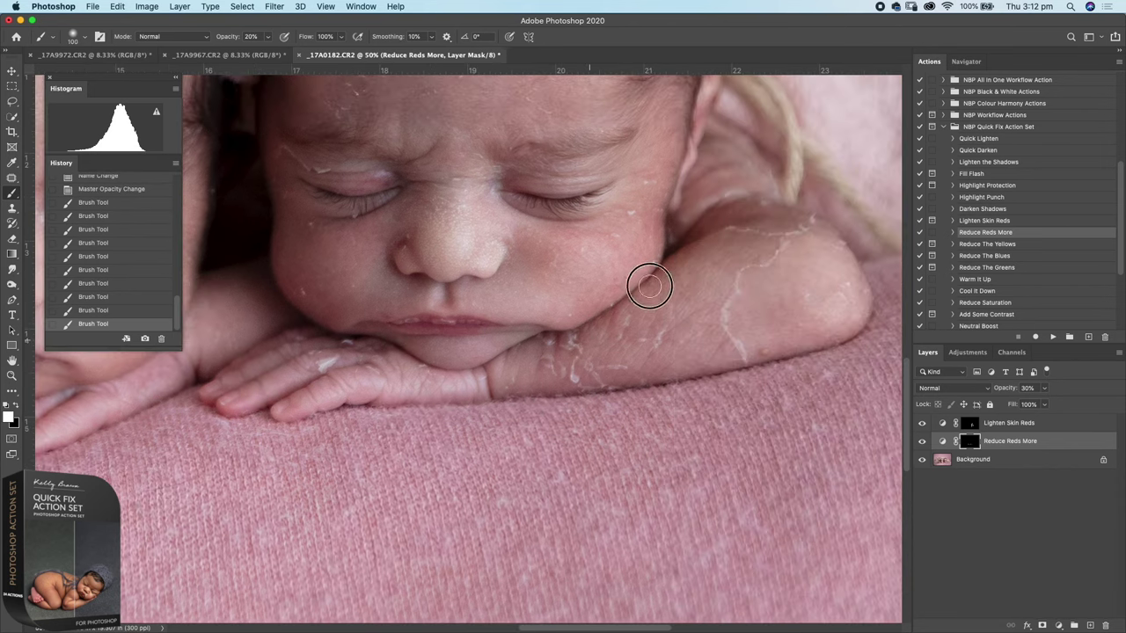
pyautogui.moveTo(650, 286)
pyautogui.mouseDown()
pyautogui.moveTo(744, 208)
pyautogui.moveTo(727, 255)
pyautogui.mouseUp()
pyautogui.moveTo(377, 177); pyautogui.dragTo(385, 177)
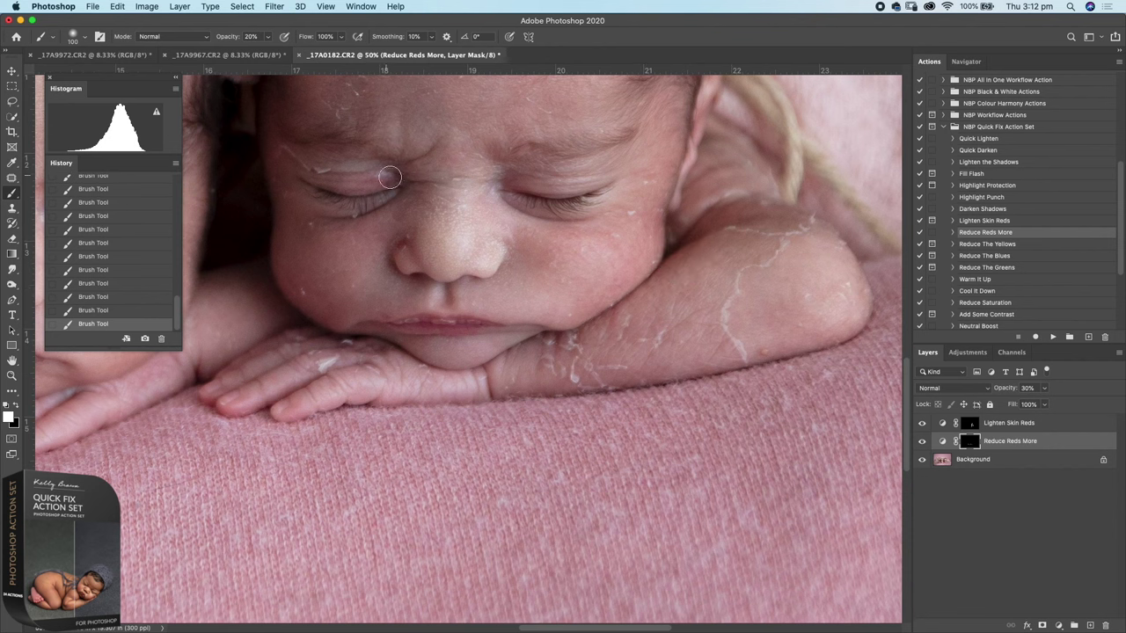
pyautogui.moveTo(313, 183)
pyautogui.mouseDown()
pyautogui.moveTo(393, 198)
pyautogui.moveTo(358, 226)
pyautogui.moveTo(374, 241)
pyautogui.moveTo(407, 239)
pyautogui.mouseUp()
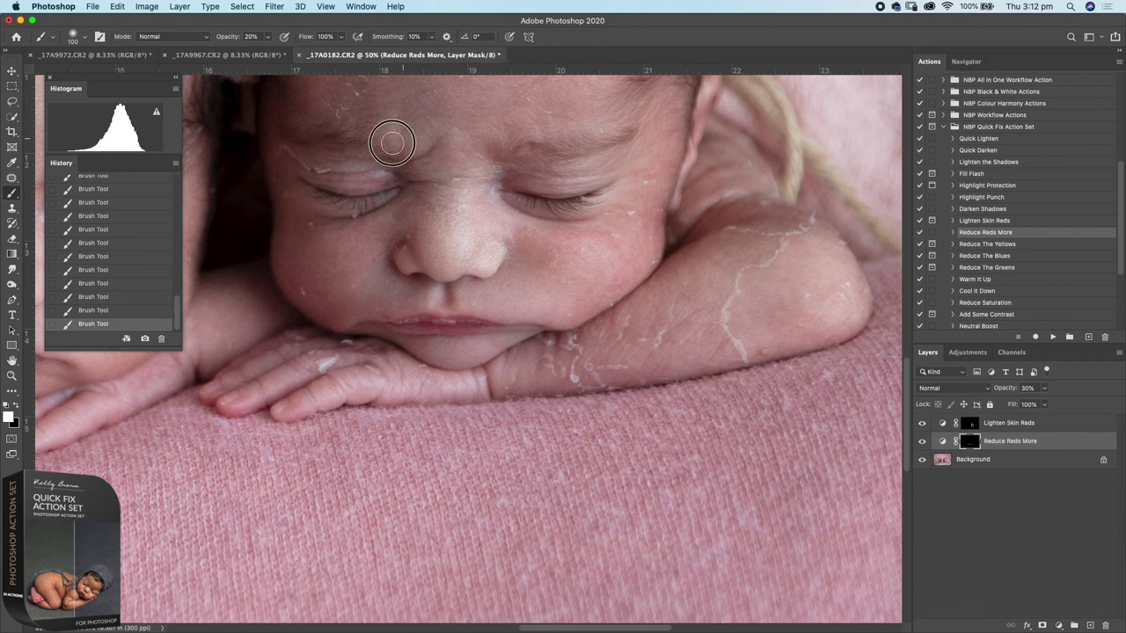
pyautogui.moveTo(394, 142)
pyautogui.mouseDown()
pyautogui.moveTo(381, 156)
pyautogui.moveTo(299, 141)
pyautogui.mouseUp()
pyautogui.moveTo(350, 248)
pyautogui.mouseDown()
pyautogui.moveTo(327, 265)
pyautogui.moveTo(353, 290)
pyautogui.mouseUp()
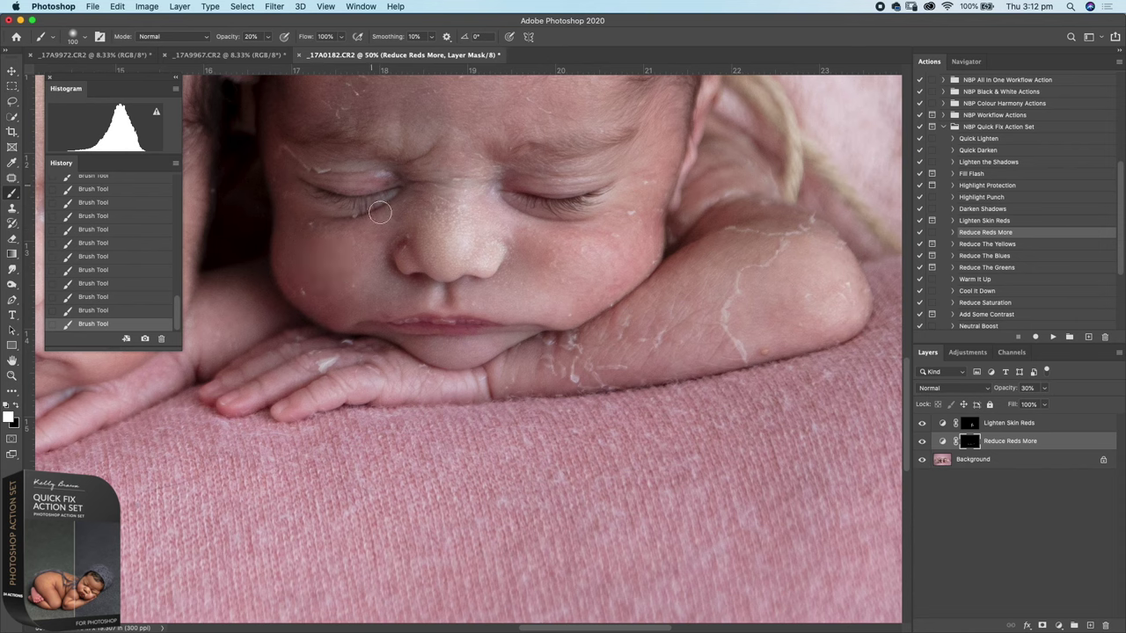
# Enlarge the brush to 250 and paint the Reduce Reds More effect onto the outer edge of the flower-headband baby's cheek
pyautogui.press(']')
pyautogui.press(']')
pyautogui.press(']')
pyautogui.press(']')
pyautogui.press(']')
pyautogui.moveTo(283, 264)
pyautogui.mouseDown()
pyautogui.moveTo(294, 294)
pyautogui.moveTo(254, 218)
pyautogui.moveTo(326, 314)
pyautogui.moveTo(260, 228)
pyautogui.mouseUp()
# Compare both babies with the Reduce Reds More layer hidden and shown
pyautogui.press('super+0')
pyautogui.press('super+minus')
pyautogui.press('super+minus')
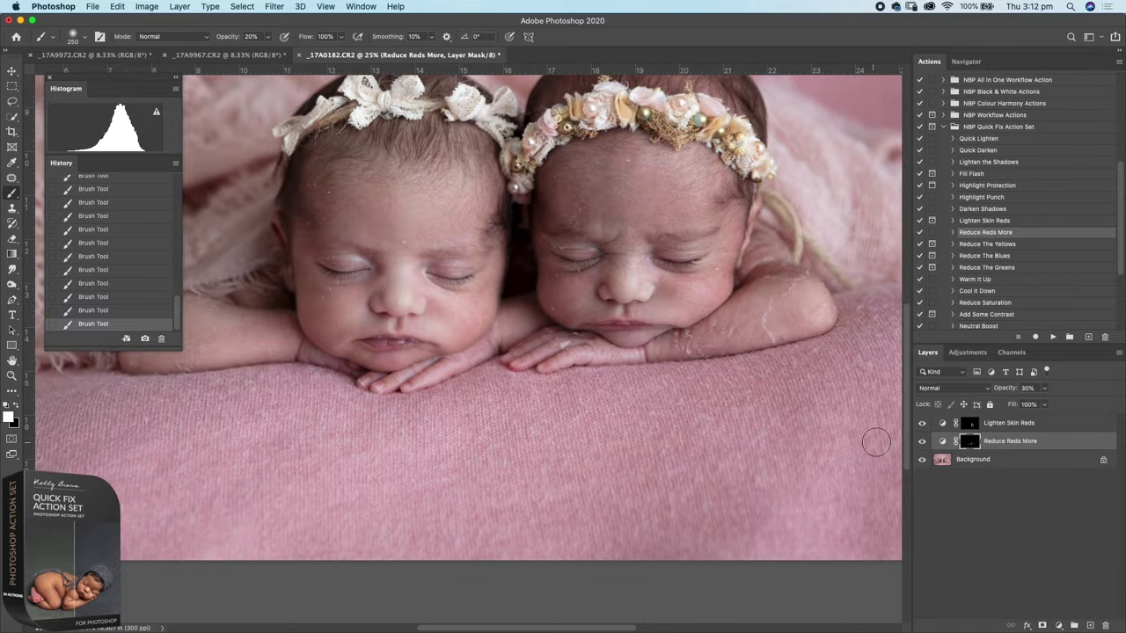
pyautogui.click(921, 442)
pyautogui.click(921, 443)
pyautogui.click(921, 443)
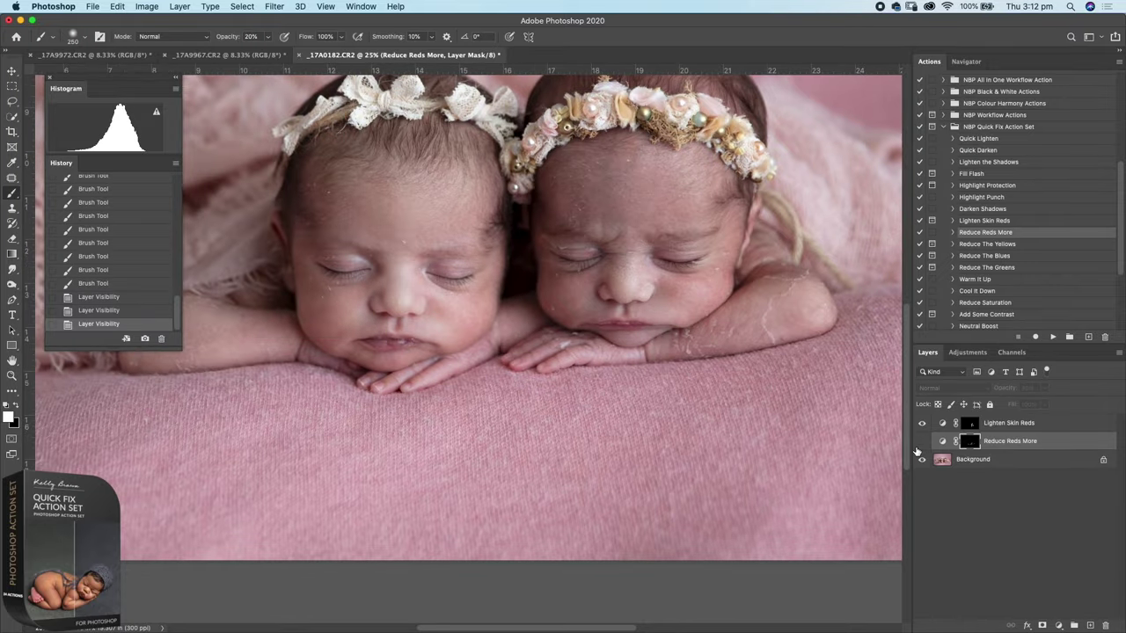
pyautogui.click(920, 444)
# Paint more of the Reduce Reds More effect onto the bow-headband baby's hand and arm with the 250 brush at 20% opacity
pyautogui.moveTo(329, 359); pyautogui.dragTo(345, 371)
pyautogui.moveTo(274, 321)
pyautogui.mouseDown()
pyautogui.moveTo(282, 327)
pyautogui.moveTo(220, 350)
pyautogui.mouseUp()
pyautogui.moveTo(250, 253); pyautogui.dragTo(288, 339)
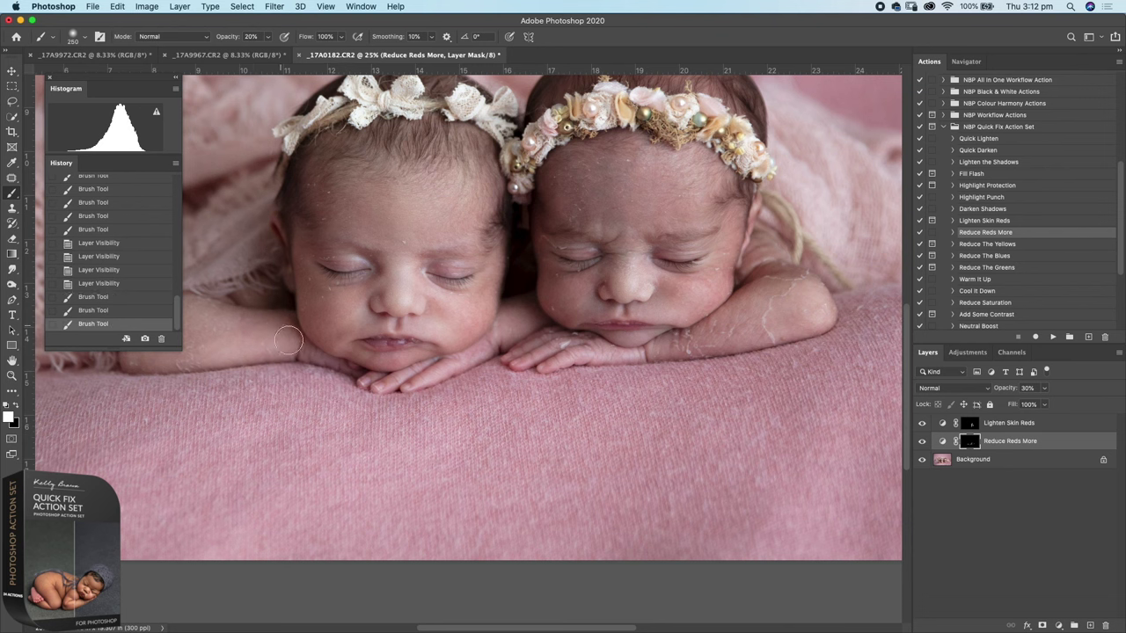
# Paint more of the Reduce Reds More effect onto the flower-headband baby's face and forehead and the bow-headband baby's eyelids
pyautogui.moveTo(580, 170)
pyautogui.mouseDown()
pyautogui.moveTo(594, 239)
pyautogui.moveTo(612, 219)
pyautogui.moveTo(617, 186)
pyautogui.moveTo(579, 220)
pyautogui.moveTo(566, 307)
pyautogui.mouseUp()
pyautogui.moveTo(692, 287)
pyautogui.mouseDown()
pyautogui.moveTo(723, 274)
pyautogui.moveTo(721, 285)
pyautogui.moveTo(727, 239)
pyautogui.mouseUp()
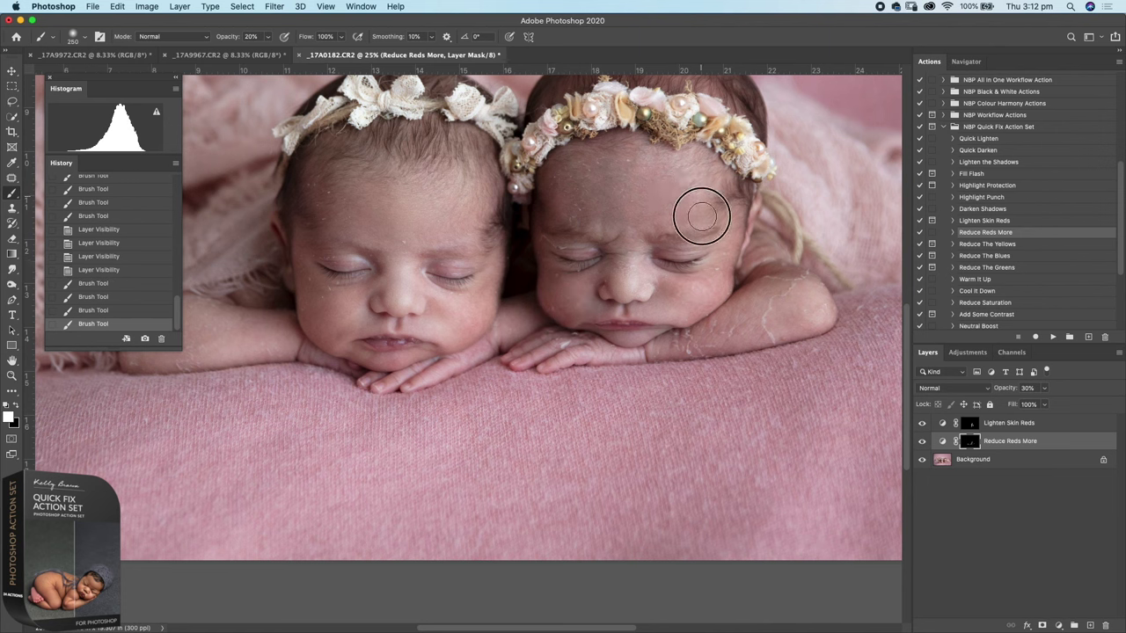
pyautogui.moveTo(617, 169); pyautogui.dragTo(581, 216)
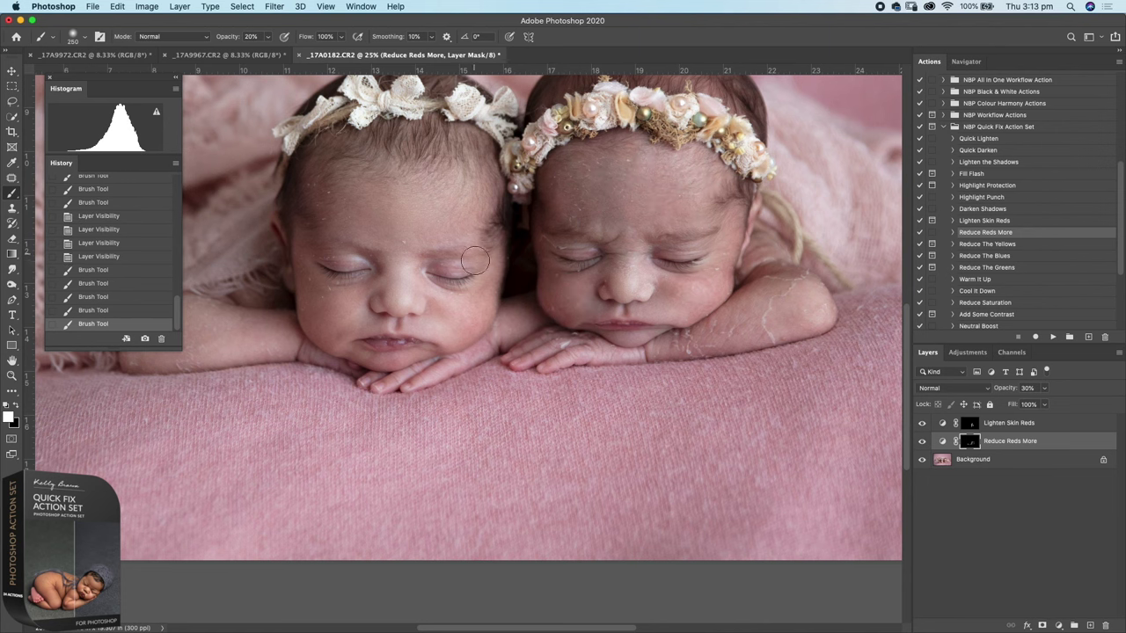
pyautogui.moveTo(437, 273)
pyautogui.mouseDown()
pyautogui.moveTo(450, 266)
pyautogui.moveTo(360, 261)
pyautogui.moveTo(351, 292)
pyautogui.mouseUp()
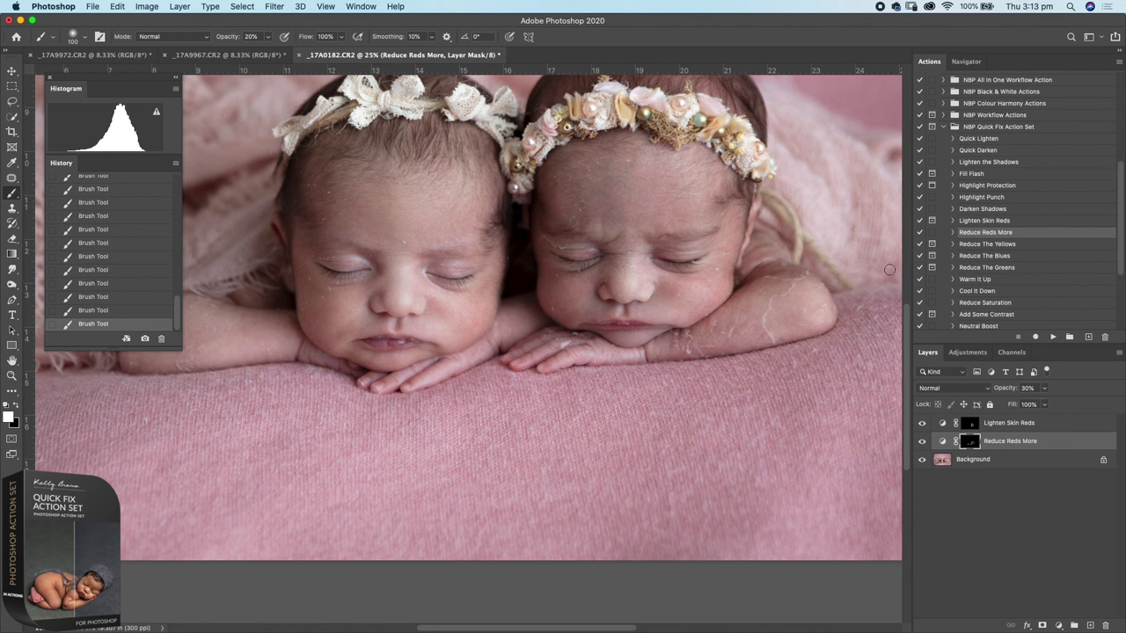
# Merge the visible layers and run the Reduce The Blues action on the merged photo
pyautogui.press('shift+super+e')
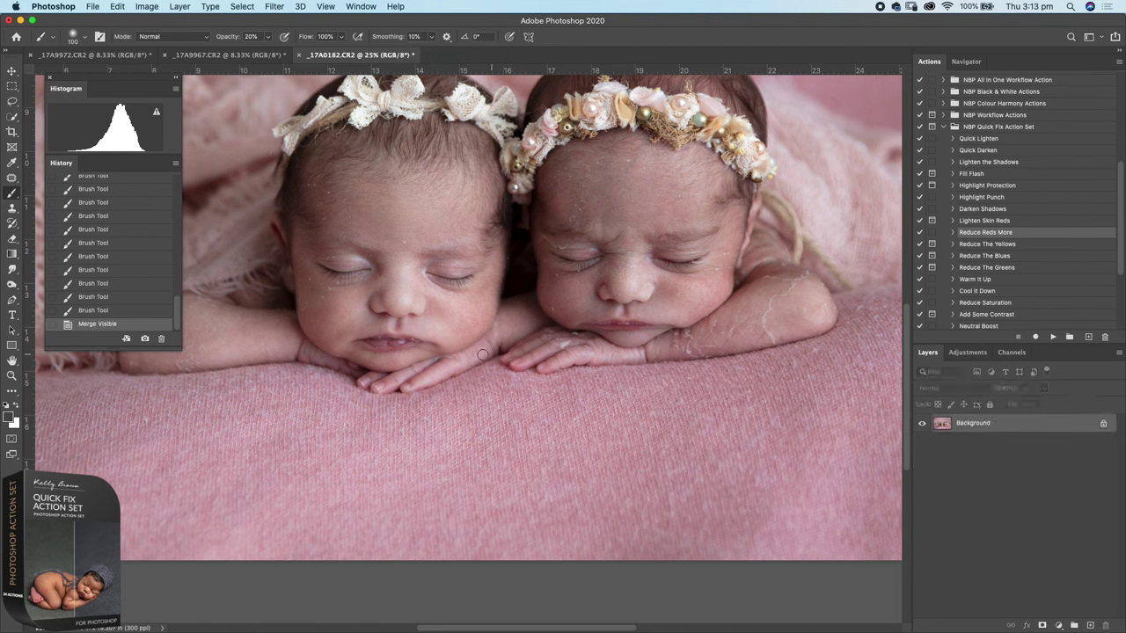
pyautogui.click(968, 257)
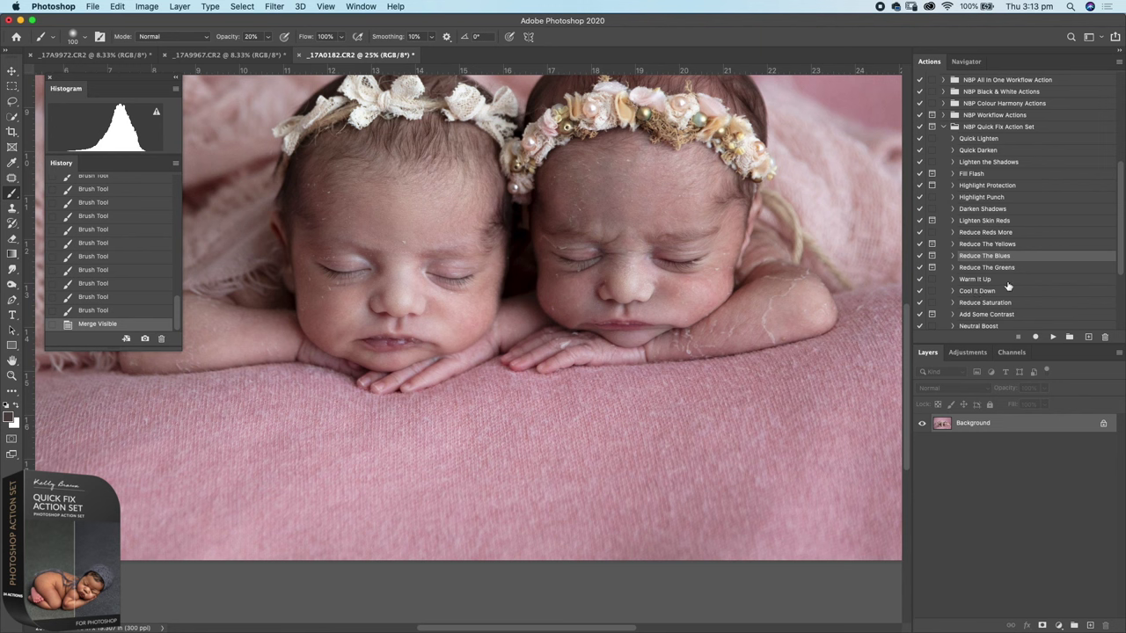
pyautogui.click(1053, 336)
pyautogui.click(651, 219)
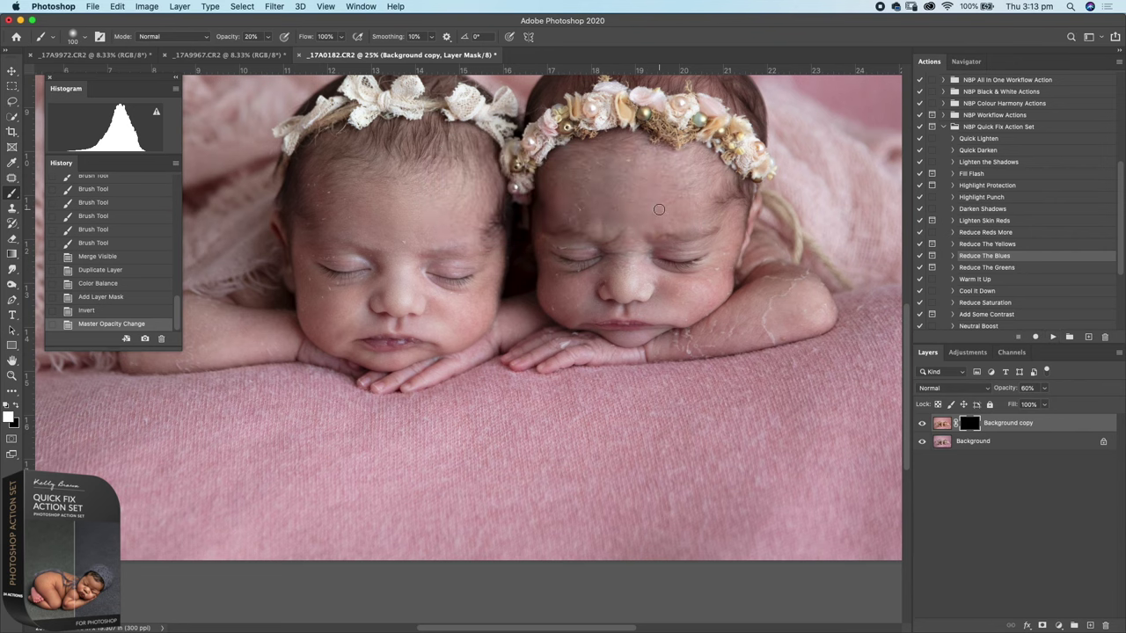
# Paint the Reduce The Blues effect onto the bow-headband baby's hand and wrist with the 100 brush at 20% opacity
pyautogui.press('super+equal')
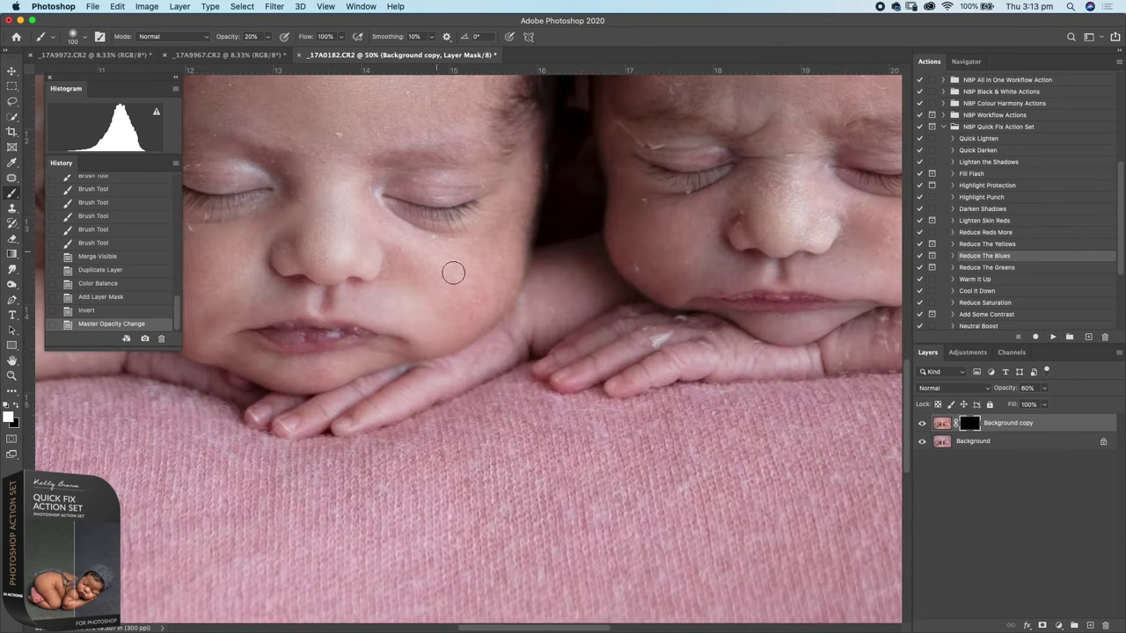
pyautogui.moveTo(413, 373)
pyautogui.mouseDown()
pyautogui.moveTo(540, 329)
pyautogui.moveTo(530, 346)
pyautogui.moveTo(558, 343)
pyautogui.mouseUp()
pyautogui.click(598, 317)
pyautogui.click(619, 304)
pyautogui.click(501, 348)
pyautogui.click(419, 368)
pyautogui.click(418, 368)
pyautogui.click(522, 336)
pyautogui.click(626, 304)
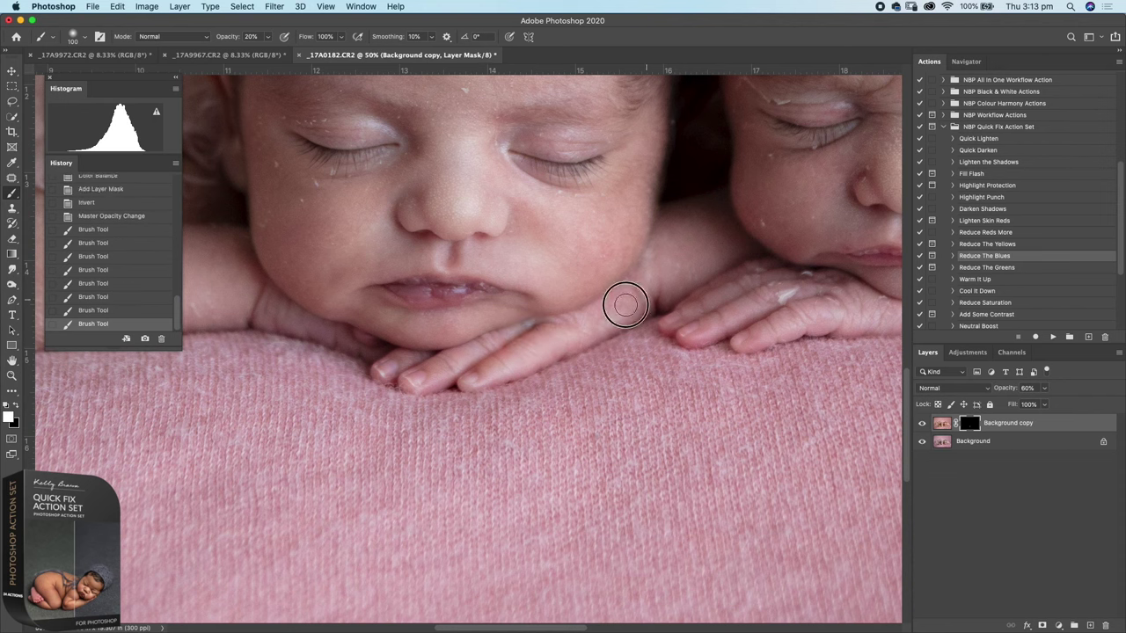
pyautogui.click(541, 353)
pyautogui.click(663, 275)
pyautogui.click(592, 308)
pyautogui.click(598, 312)
# Paint the Reduce The Blues effect around the flower-headband baby's nose and cheeks with a 150 brush at 20% opacity
pyautogui.hscroll(-3, 592, 324)
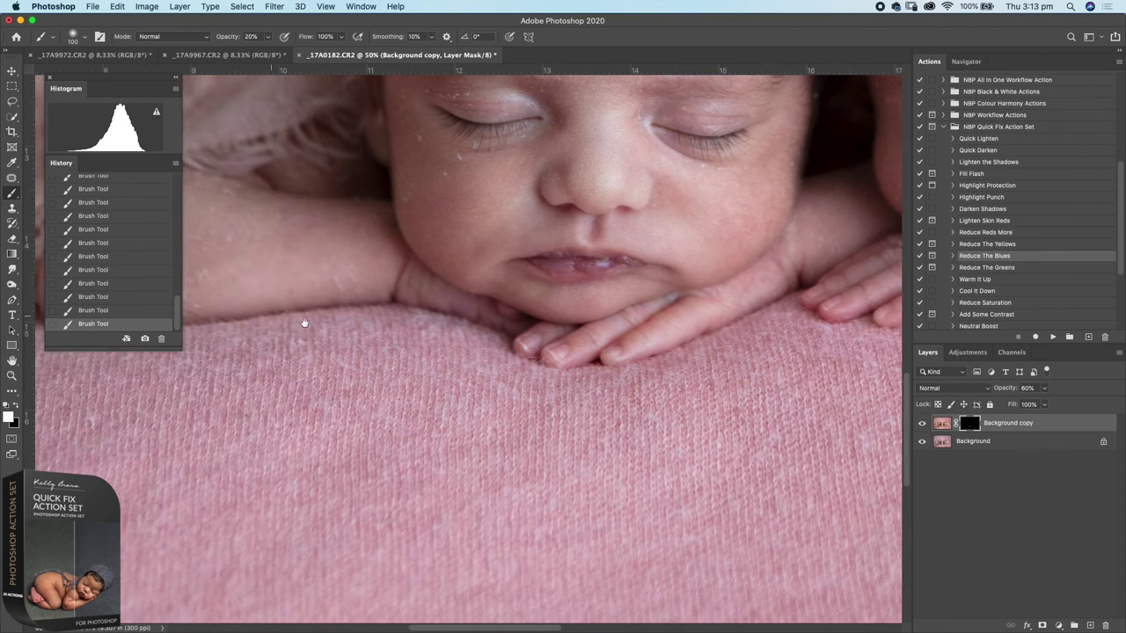
pyautogui.hscroll(5, 335, 323)
pyautogui.hscroll(2, 361, 326)
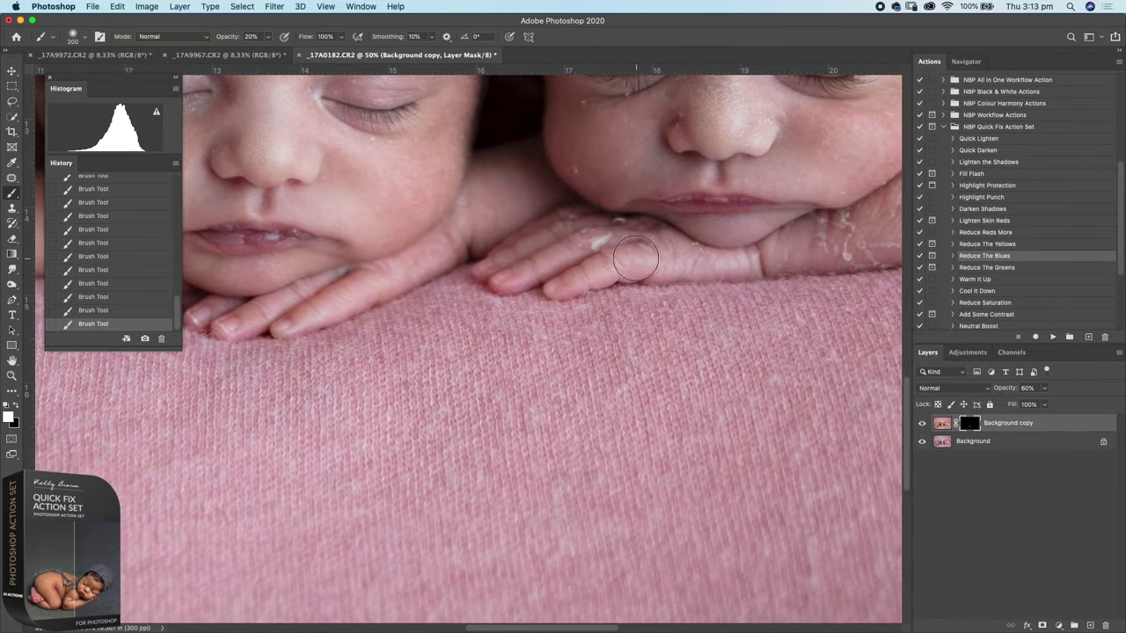
pyautogui.press('[')
pyautogui.press('[')
pyautogui.scroll(3, 630, 260)
pyautogui.hscroll(2, 631, 261)
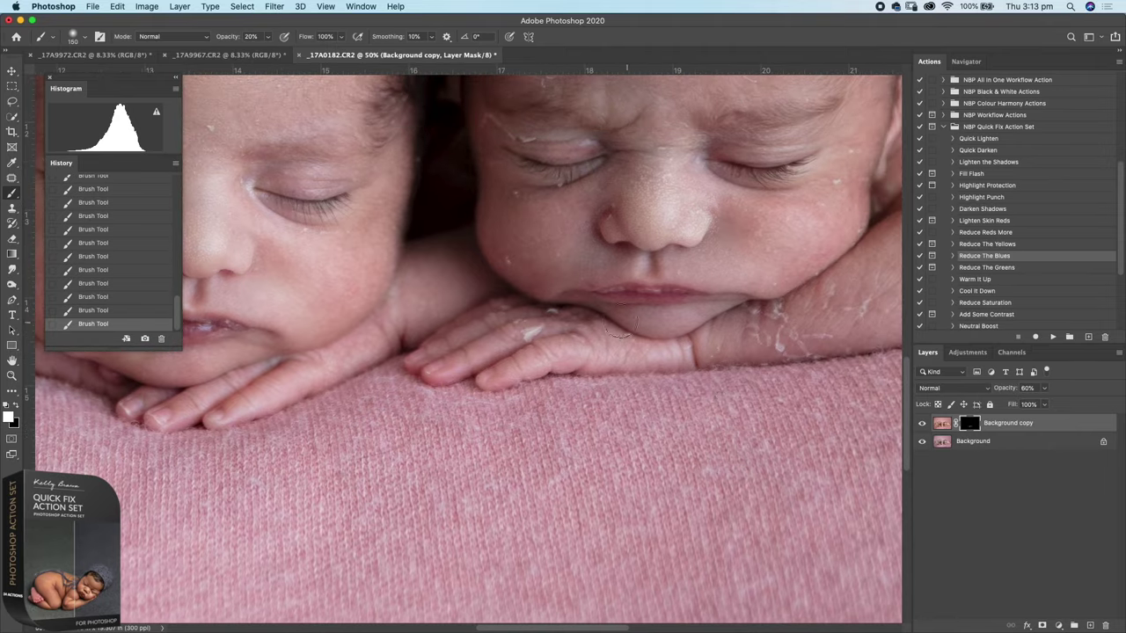
pyautogui.moveTo(601, 246); pyautogui.dragTo(611, 255)
pyautogui.click(745, 247)
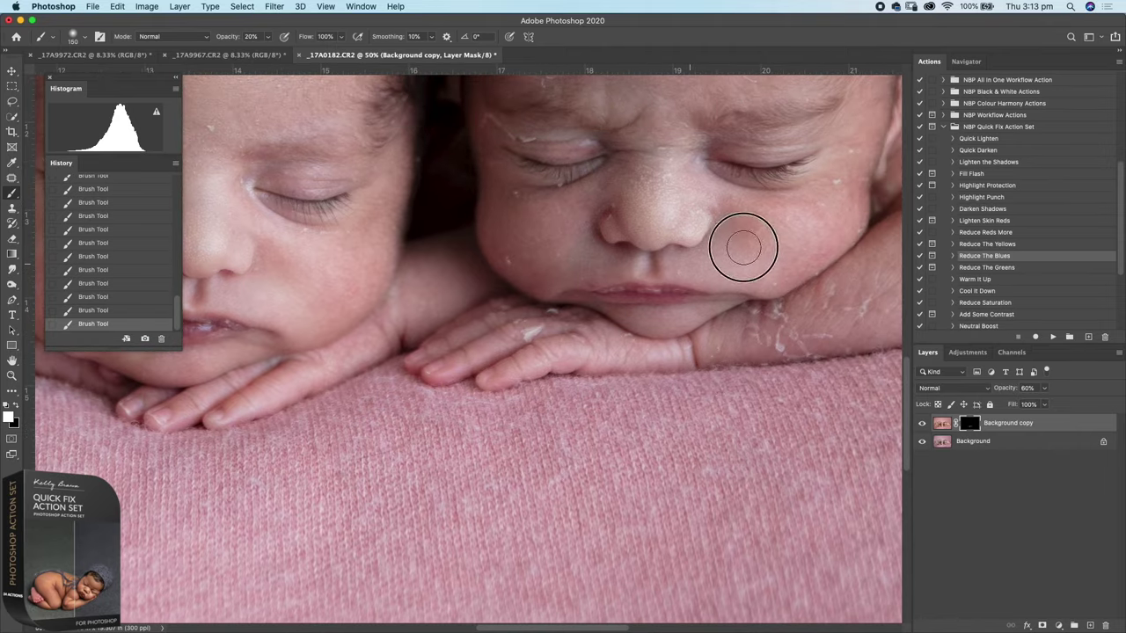
pyautogui.moveTo(645, 184); pyautogui.dragTo(631, 181)
pyautogui.click(714, 221)
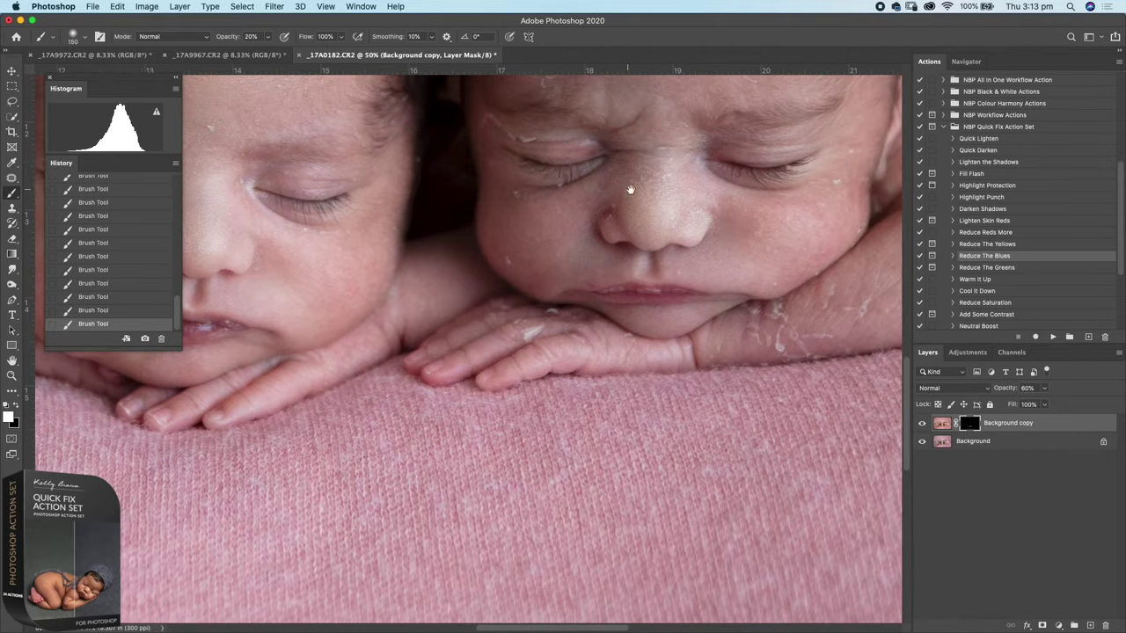
# Compare both babies with the Reduce The Blues layer hidden and shown
pyautogui.scroll(2, 625, 189)
pyautogui.hscroll(-5, 625, 188)
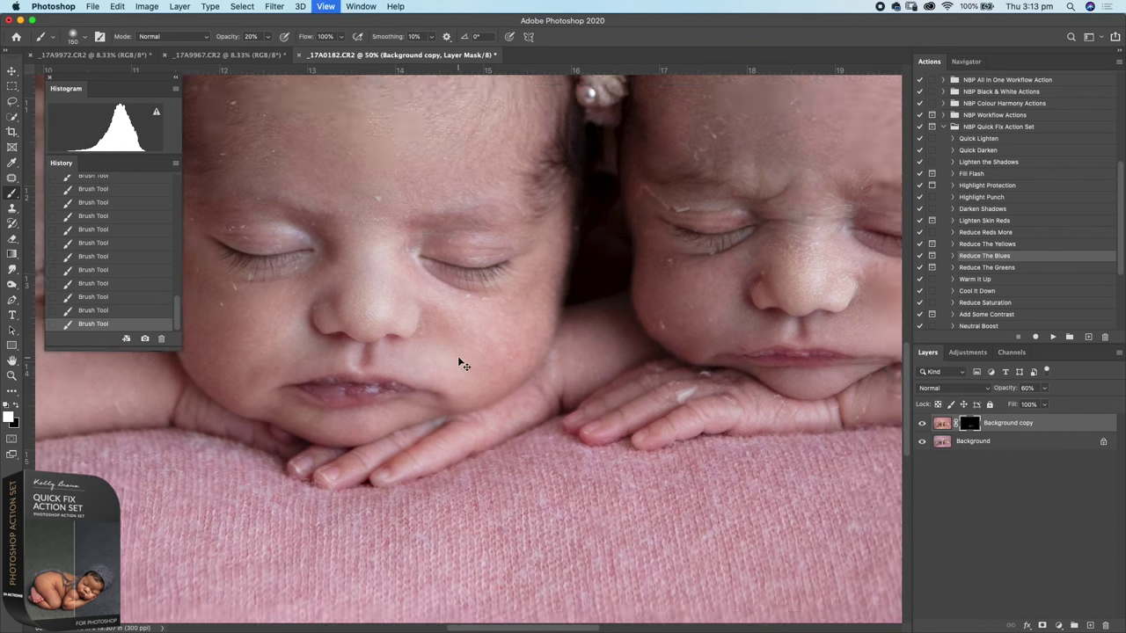
pyautogui.press('super+minus')
pyautogui.click(921, 425)
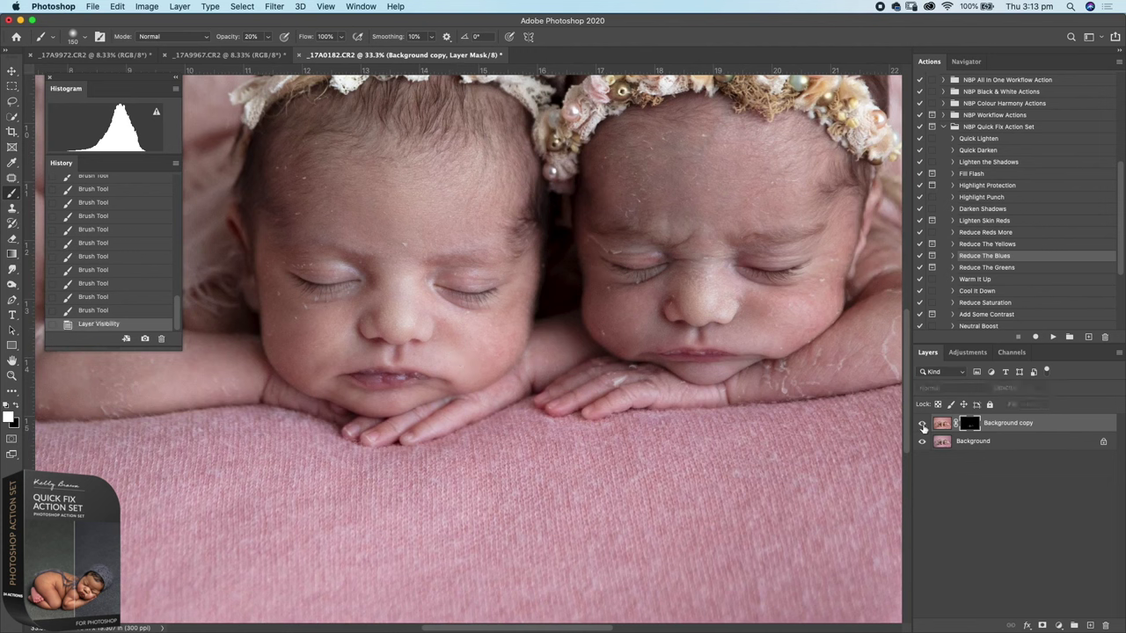
pyautogui.click(923, 427)
pyautogui.click(922, 426)
pyautogui.click(921, 426)
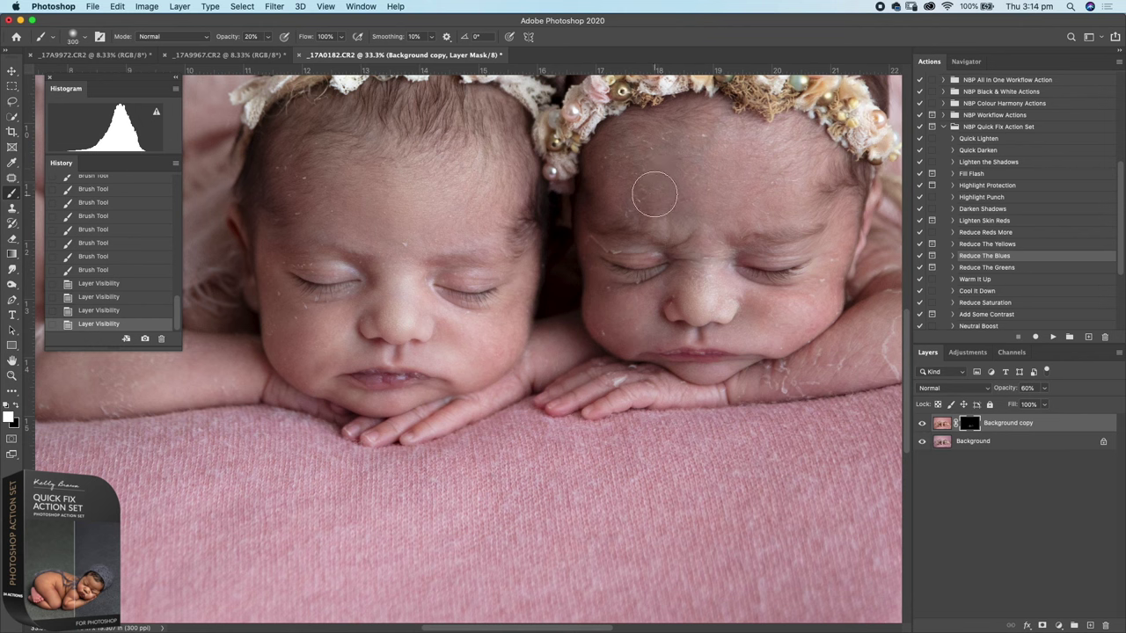
# Enlarge the brush to 400 and paint the Reduce The Blues effect over both babies' faces
pyautogui.press(']')
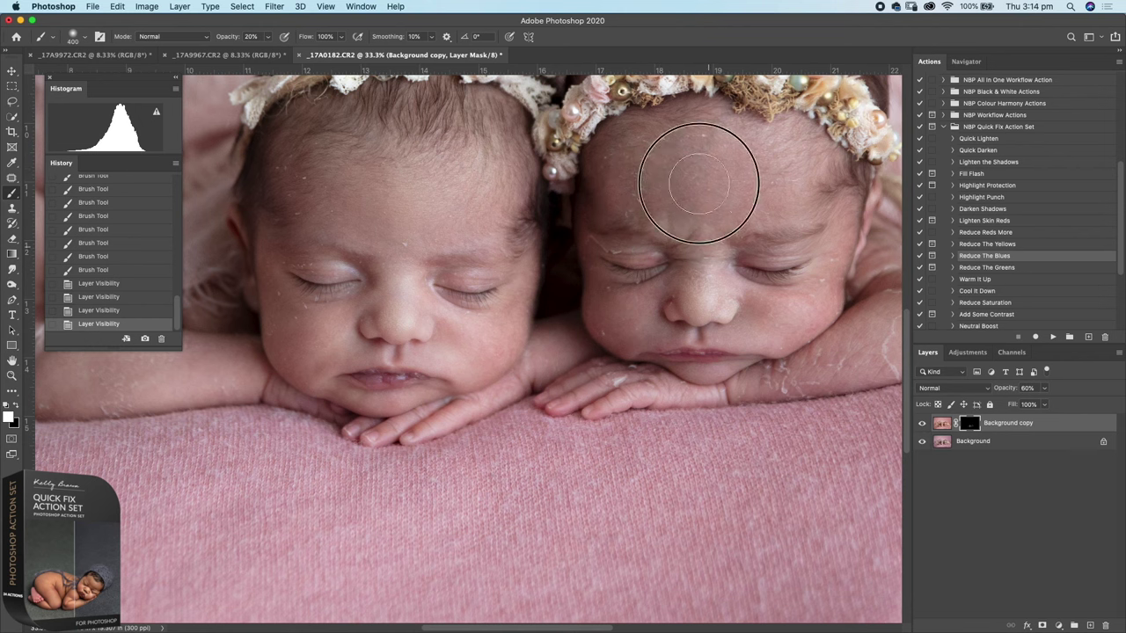
pyautogui.click(680, 326)
pyautogui.click(331, 338)
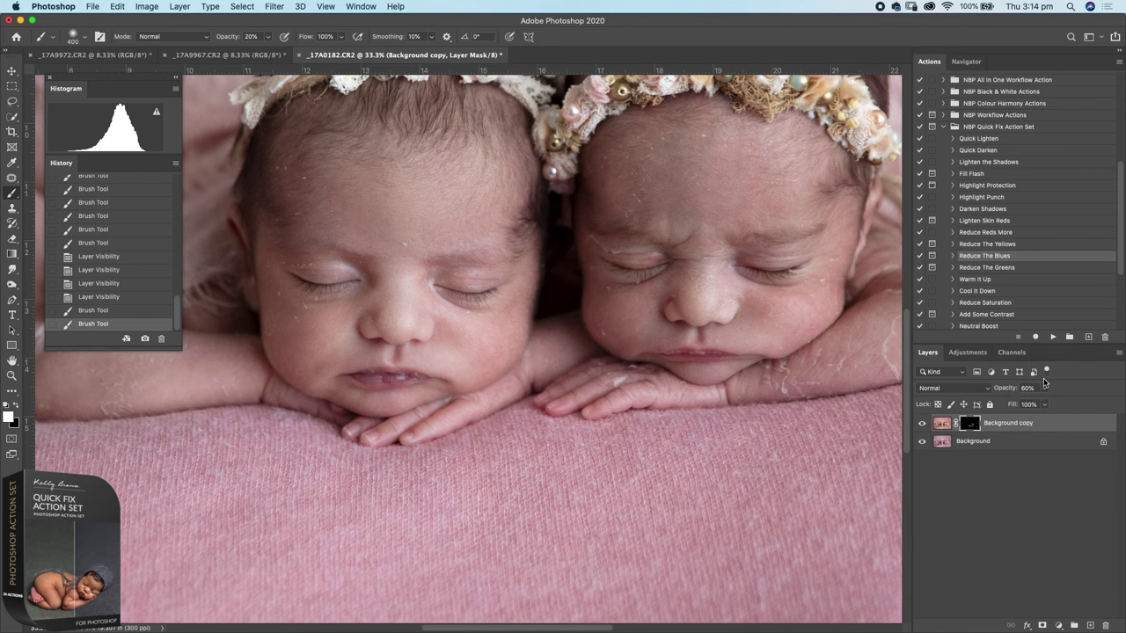
# Raise the brush opacity to 100% and paint the Reduce The Blues effect across the bow-headband baby's face
pyautogui.press('super+plus')
pyautogui.press('super+plus')
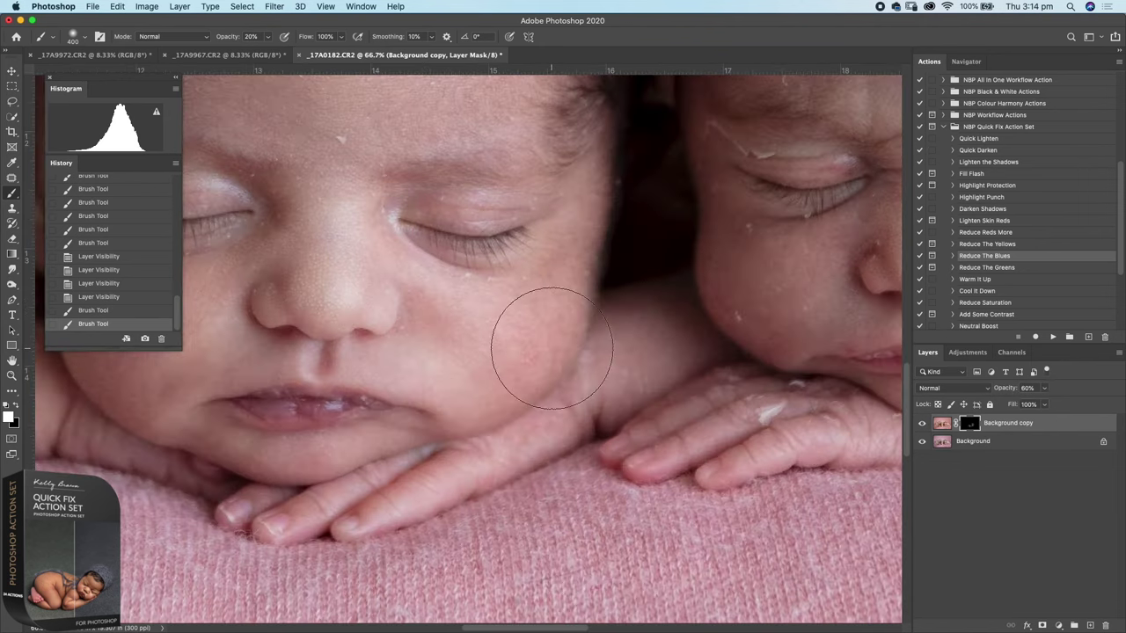
pyautogui.press('super+minus')
pyautogui.press('super+minus')
pyautogui.press('super+minus')
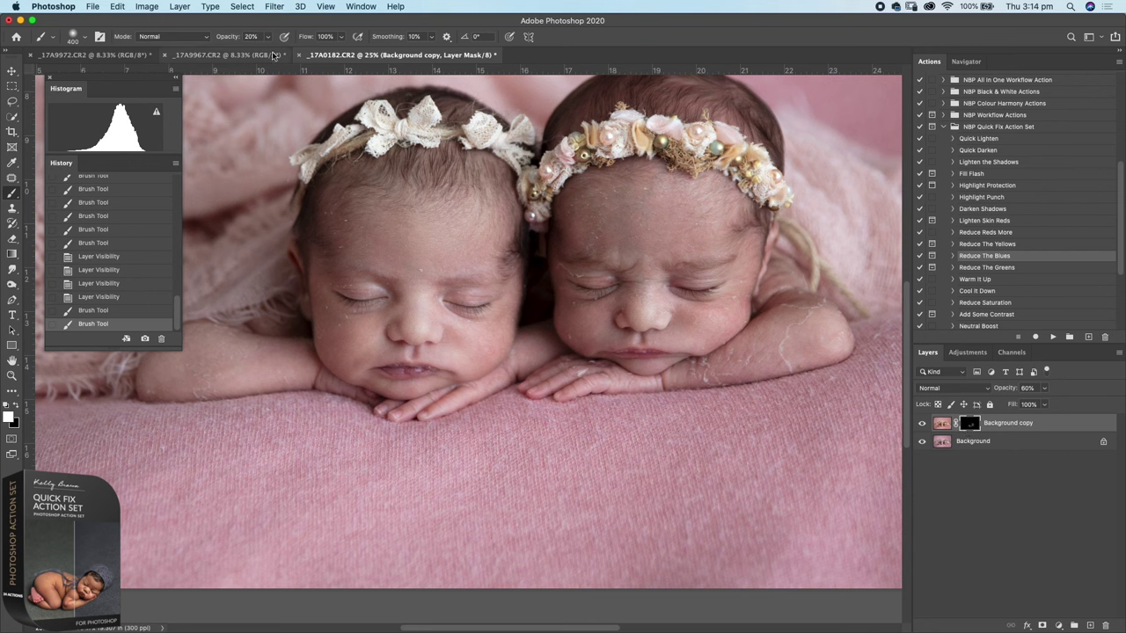
pyautogui.moveTo(227, 37); pyautogui.dragTo(299, 37)
pyautogui.click(363, 379)
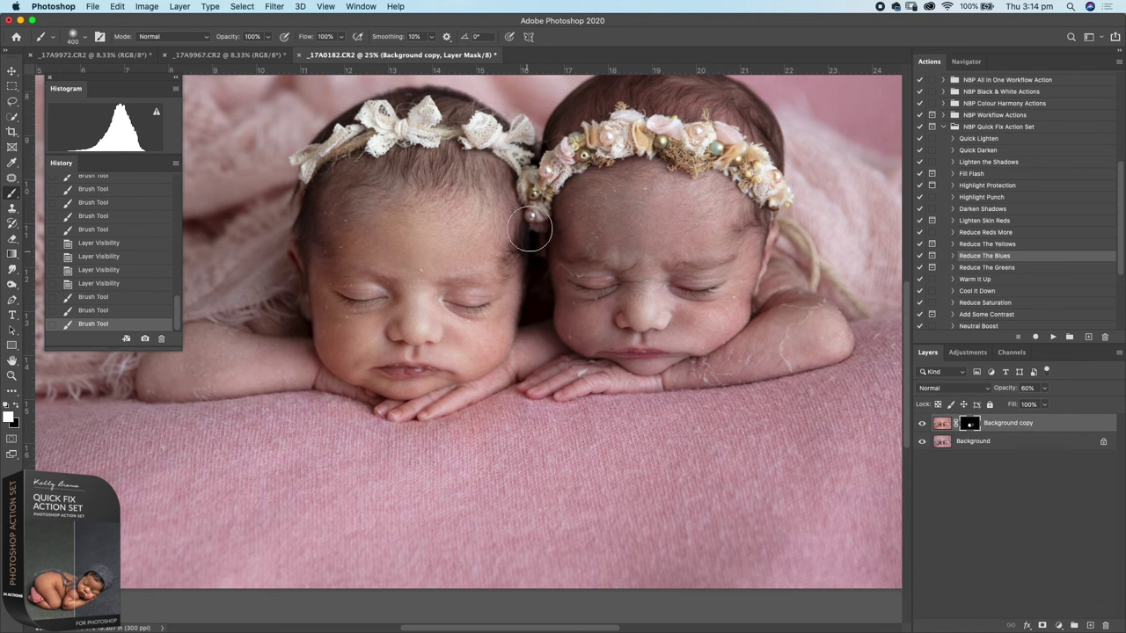
pyautogui.click(346, 346)
# Tone down the Reduce The Blues effect on the bow-headband baby's face by painting black on the mask at 56% opacity
pyautogui.press('x')
pyautogui.click(267, 38)
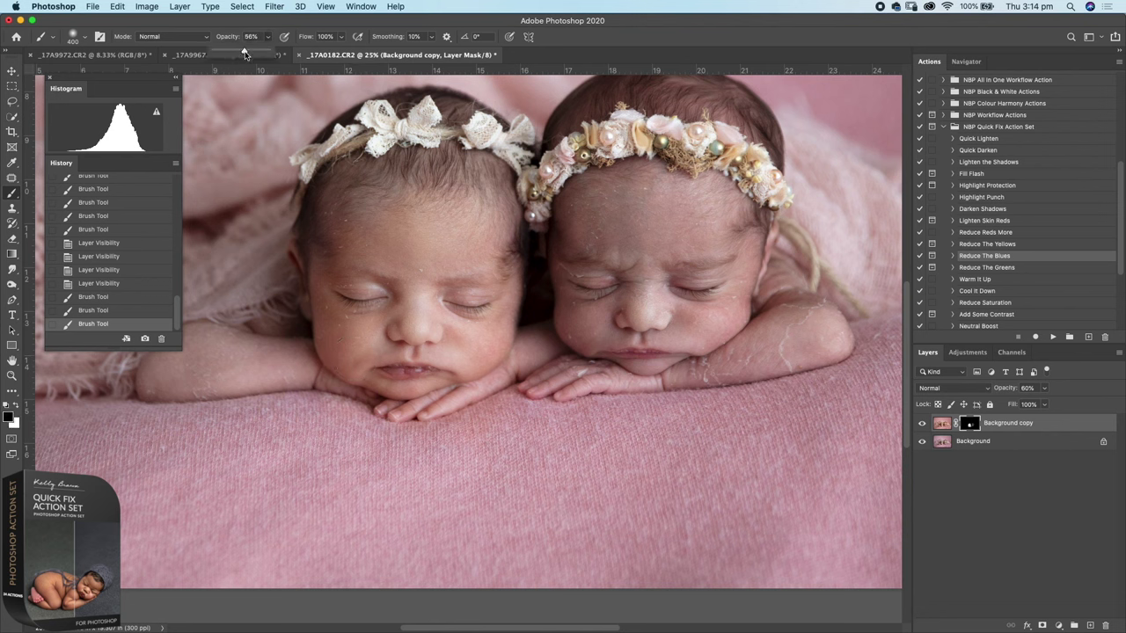
pyautogui.moveTo(351, 226)
pyautogui.mouseDown()
pyautogui.moveTo(307, 273)
pyautogui.moveTo(362, 247)
pyautogui.moveTo(408, 255)
pyautogui.moveTo(323, 241)
pyautogui.moveTo(495, 267)
pyautogui.moveTo(449, 318)
pyautogui.moveTo(469, 345)
pyautogui.mouseUp()
pyautogui.moveTo(334, 299); pyautogui.dragTo(319, 354)
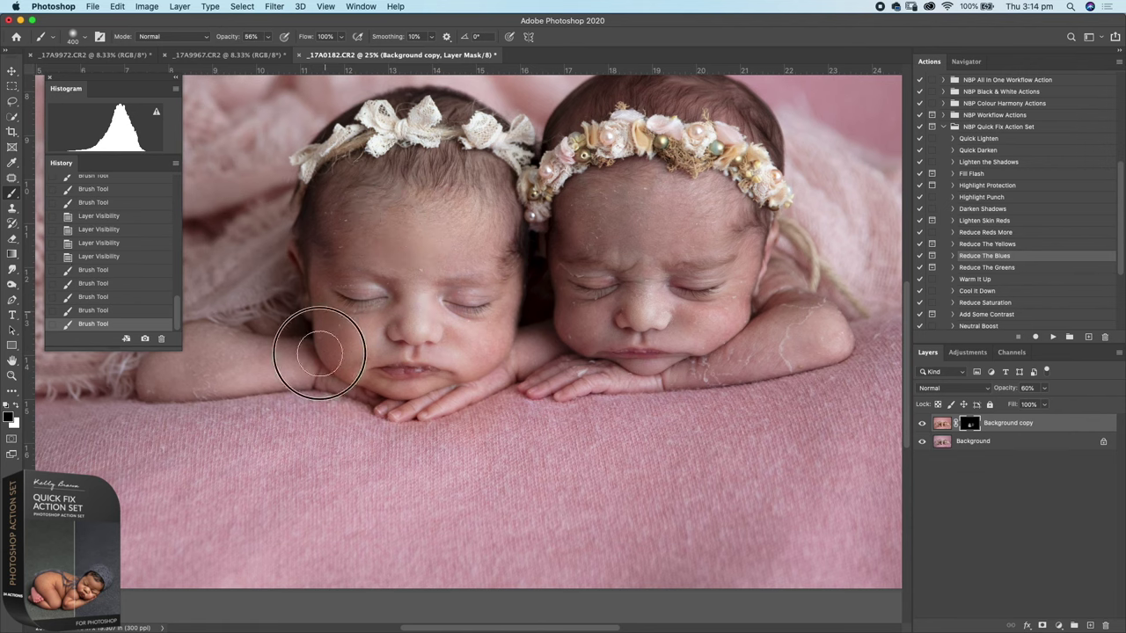
pyautogui.click(314, 353)
pyautogui.click(309, 352)
# Remove the Reduce The Blues effect from the blanket below the bow-headband baby's hand with a 100 black brush at 100% opacity
pyautogui.press('super+plus')
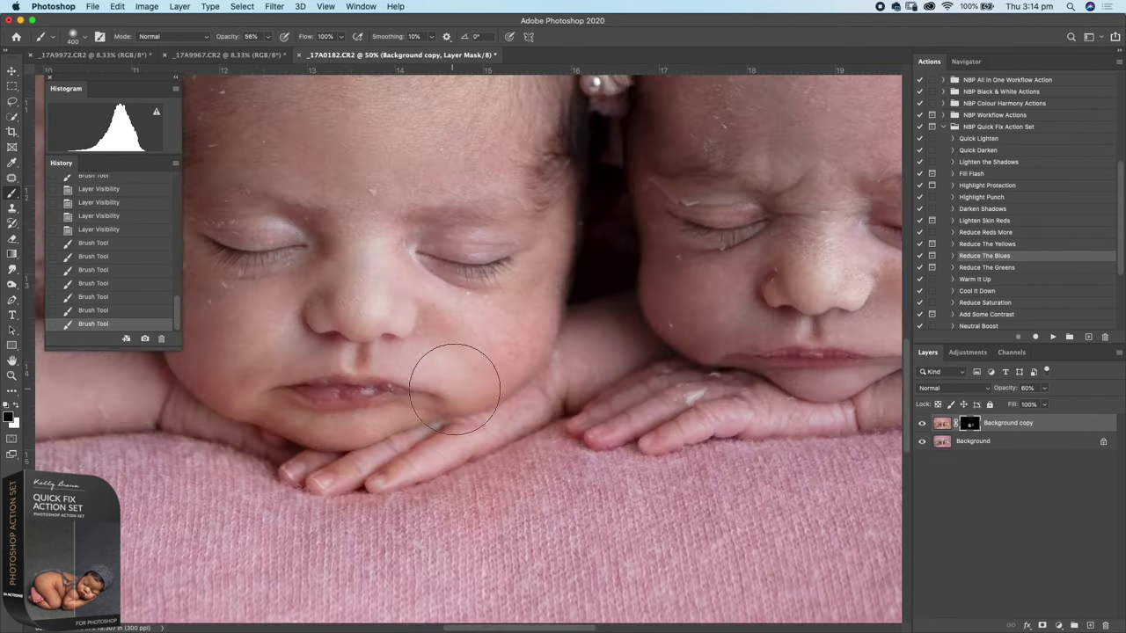
pyautogui.moveTo(229, 37); pyautogui.dragTo(381, 93)
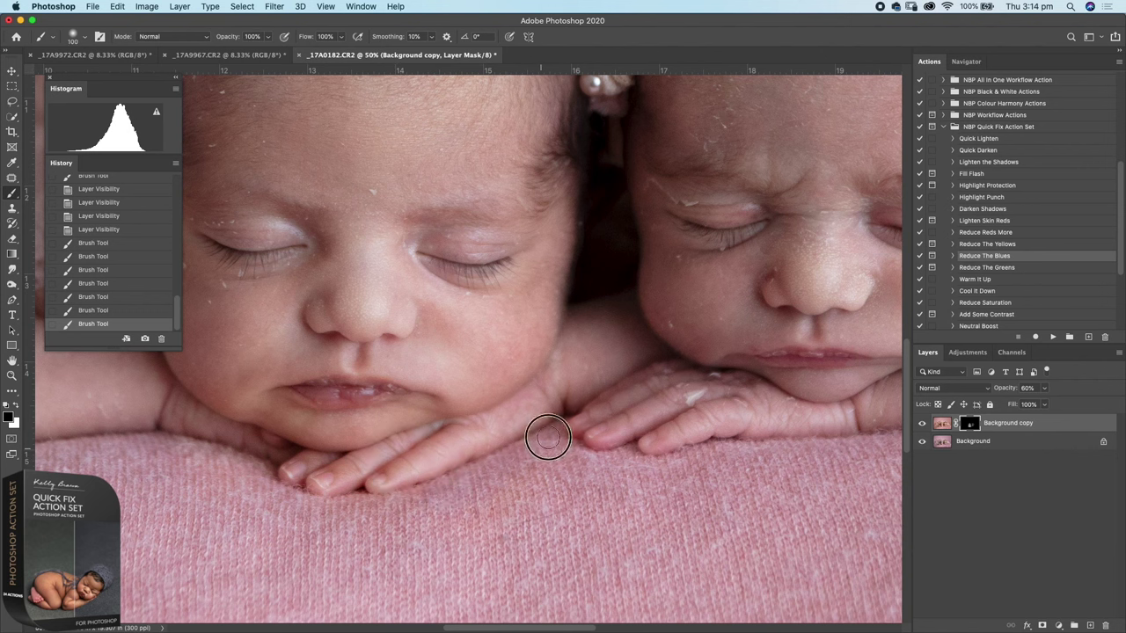
pyautogui.moveTo(367, 512)
pyautogui.mouseDown()
pyautogui.moveTo(505, 529)
pyautogui.moveTo(320, 551)
pyautogui.mouseUp()
pyautogui.press('super+0')
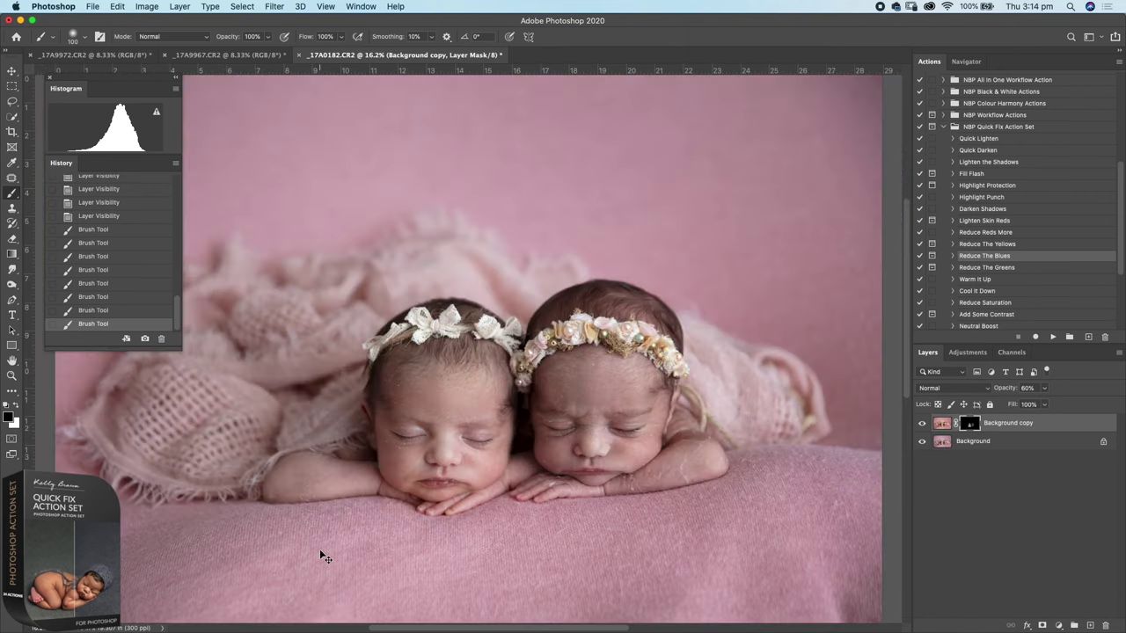
pyautogui.press('super+minus')
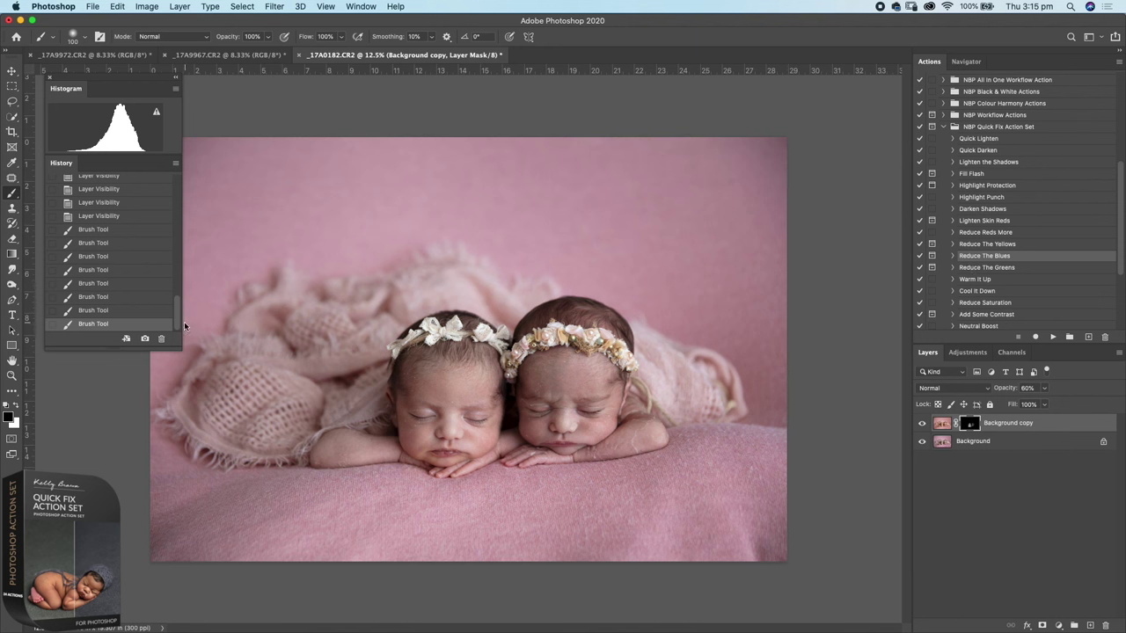
# Switch to the _17A9972.CR2 maternity portrait and run the Reduce The Yellows action on it
pyautogui.click(227, 55)
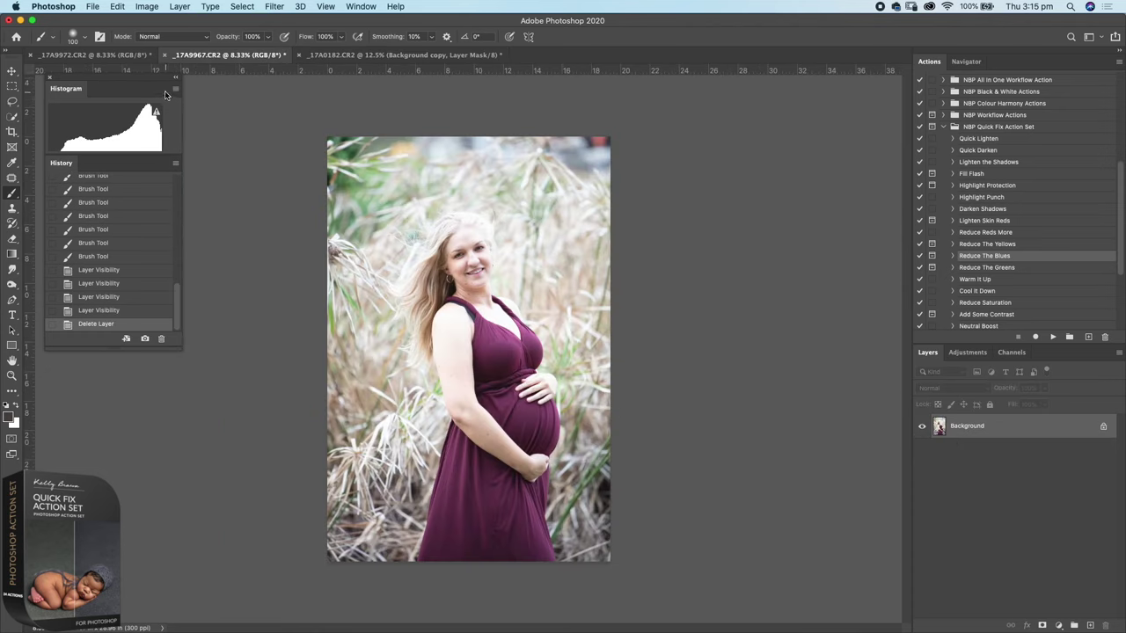
pyautogui.click(93, 55)
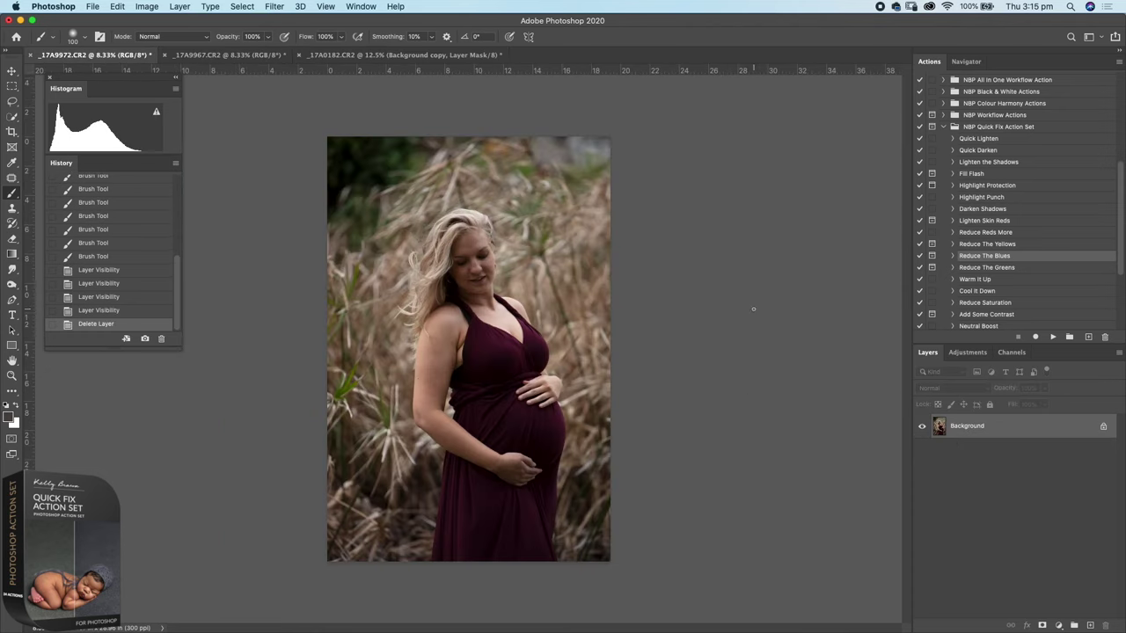
pyautogui.press('super+plus')
pyautogui.press('super+plus')
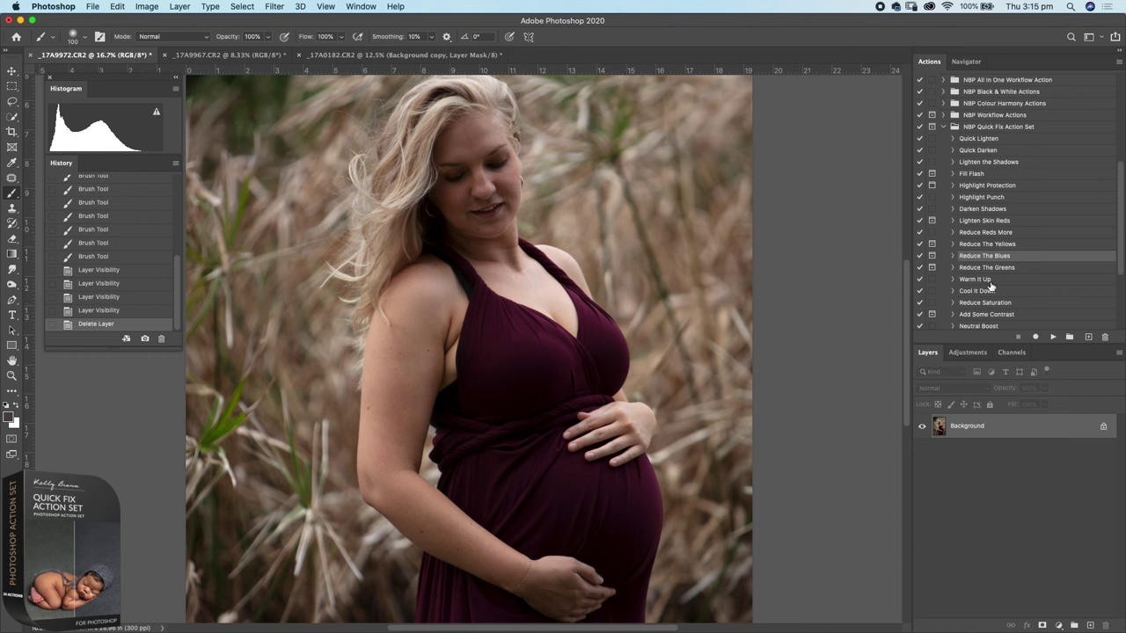
pyautogui.click(975, 247)
pyautogui.click(1052, 338)
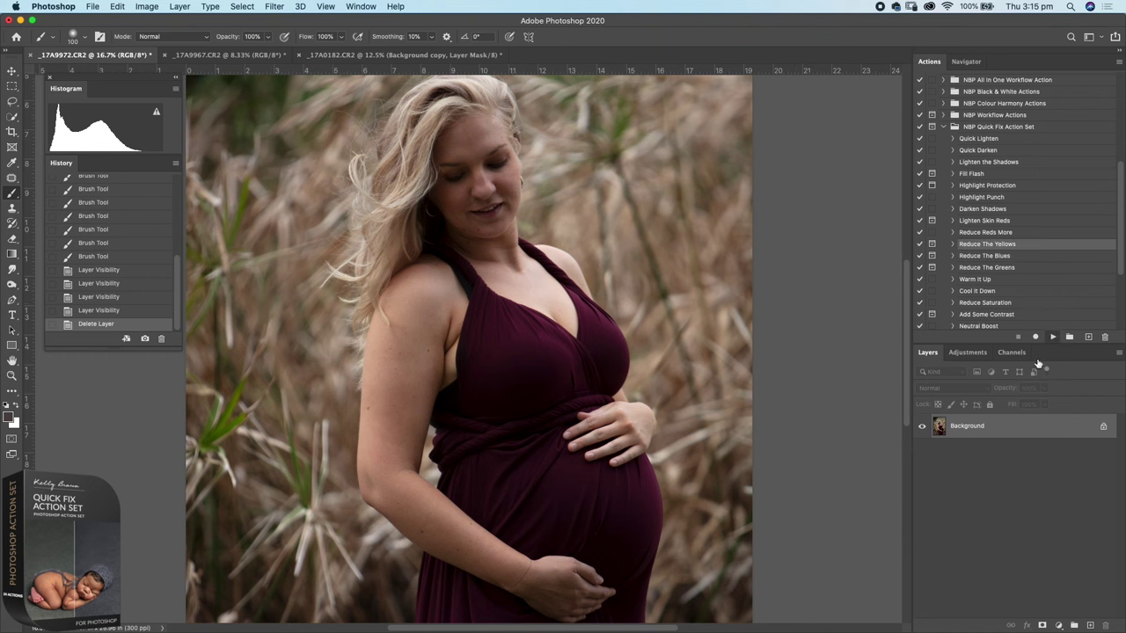
pyautogui.click(650, 218)
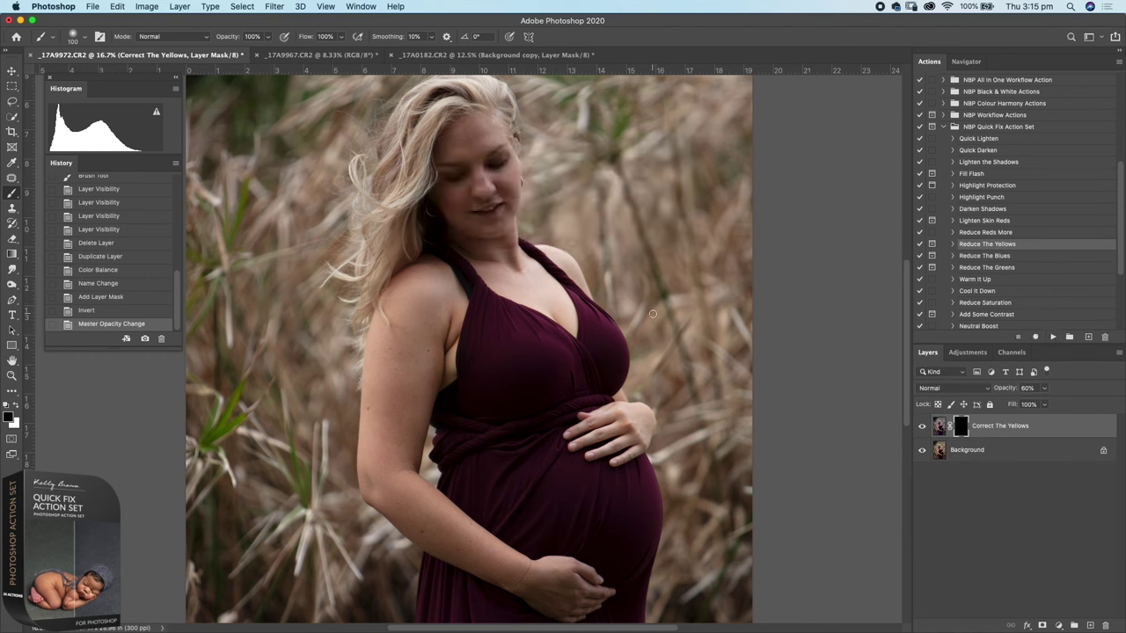
# Paint the Reduce The Yellows effect onto the woman's shoulder and arm with a 700 white brush at 50% opacity
pyautogui.press('x')
pyautogui.click(268, 38)
pyautogui.moveTo(269, 52); pyautogui.dragTo(245, 51)
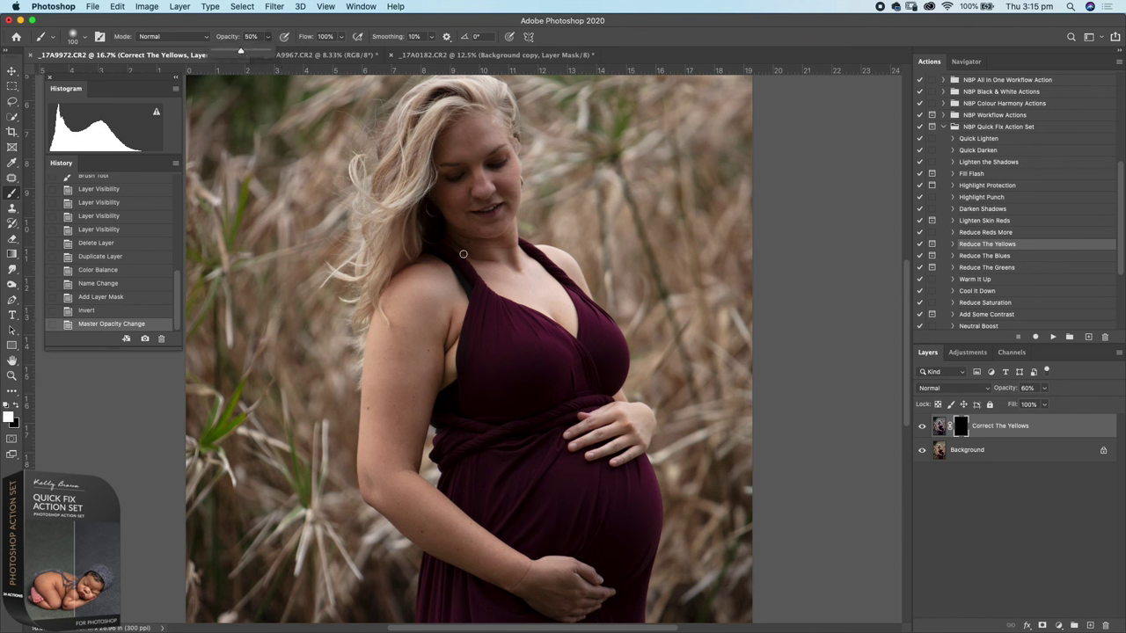
pyautogui.click(466, 289)
pyautogui.press(']')
pyautogui.press(']')
pyautogui.press(']')
pyautogui.press(']')
pyautogui.press(']')
pyautogui.press(']')
pyautogui.press(']')
pyautogui.press(']')
pyautogui.press(']')
pyautogui.press(']')
pyautogui.press(']')
pyautogui.press(']')
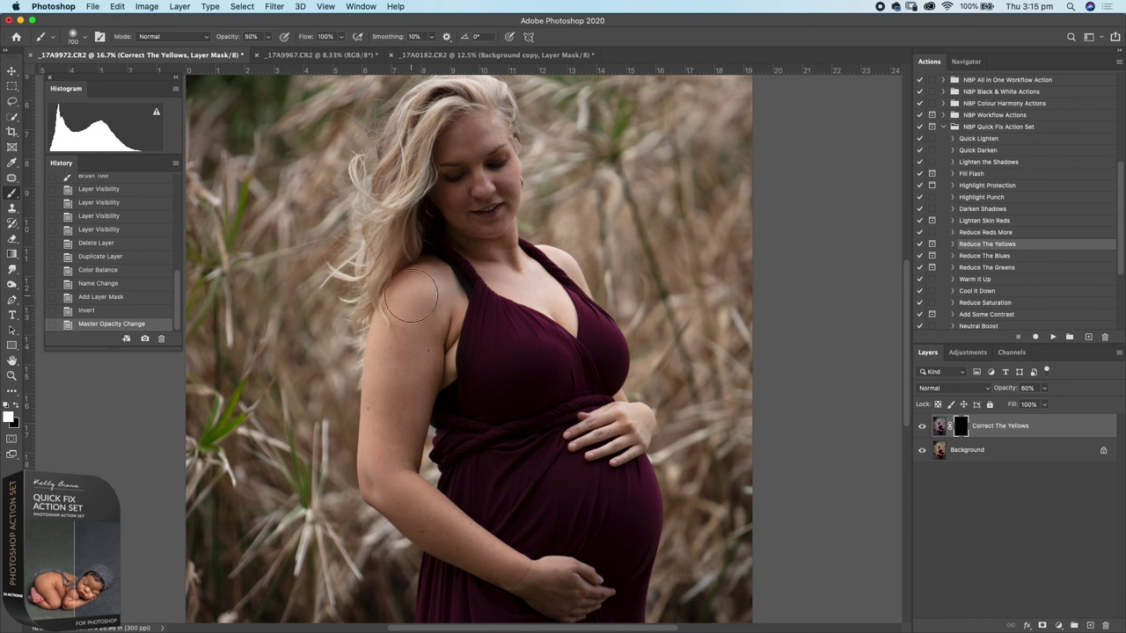
pyautogui.moveTo(404, 309)
pyautogui.mouseDown()
pyautogui.moveTo(378, 418)
pyautogui.moveTo(387, 431)
pyautogui.moveTo(426, 356)
pyautogui.mouseUp()
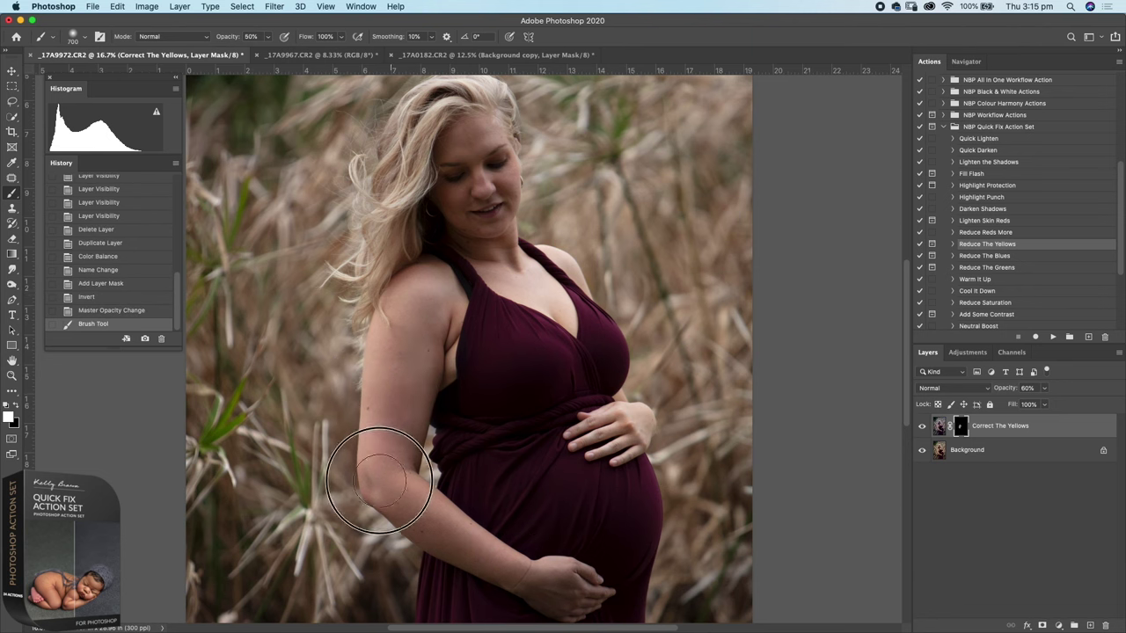
pyautogui.moveTo(400, 310); pyautogui.dragTo(412, 297)
# Paint the Reduce The Yellows effect onto the woman's hand, chest and arm with a 300 brush
pyautogui.press('[')
pyautogui.press('[')
pyautogui.press('[')
pyautogui.press('[')
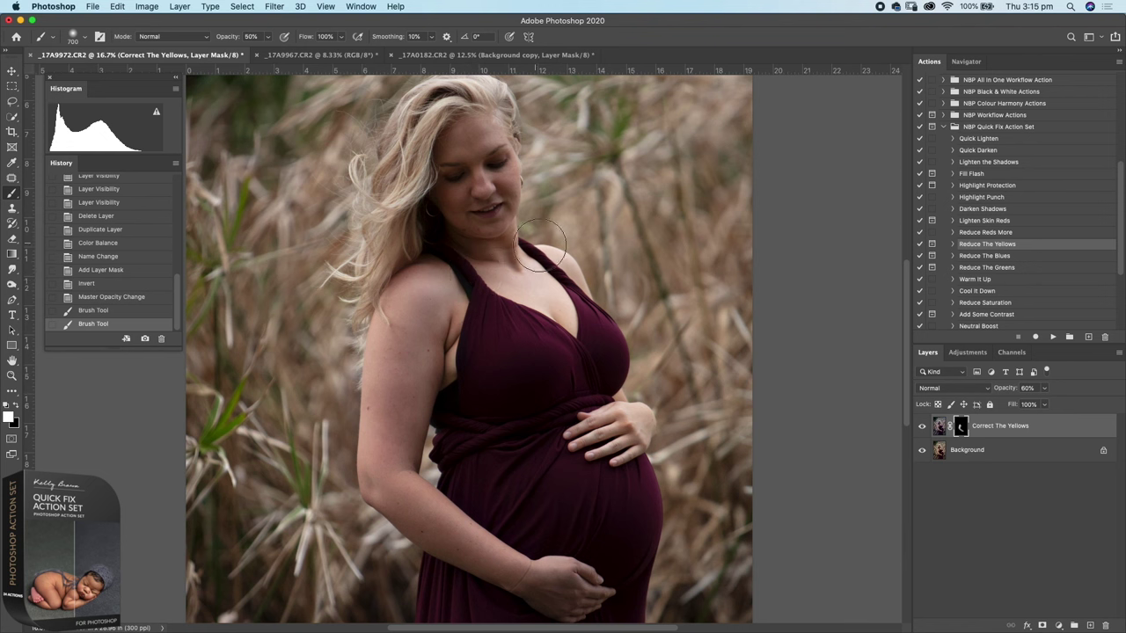
pyautogui.moveTo(628, 392)
pyautogui.mouseDown()
pyautogui.moveTo(621, 407)
pyautogui.moveTo(641, 414)
pyautogui.moveTo(634, 422)
pyautogui.mouseUp()
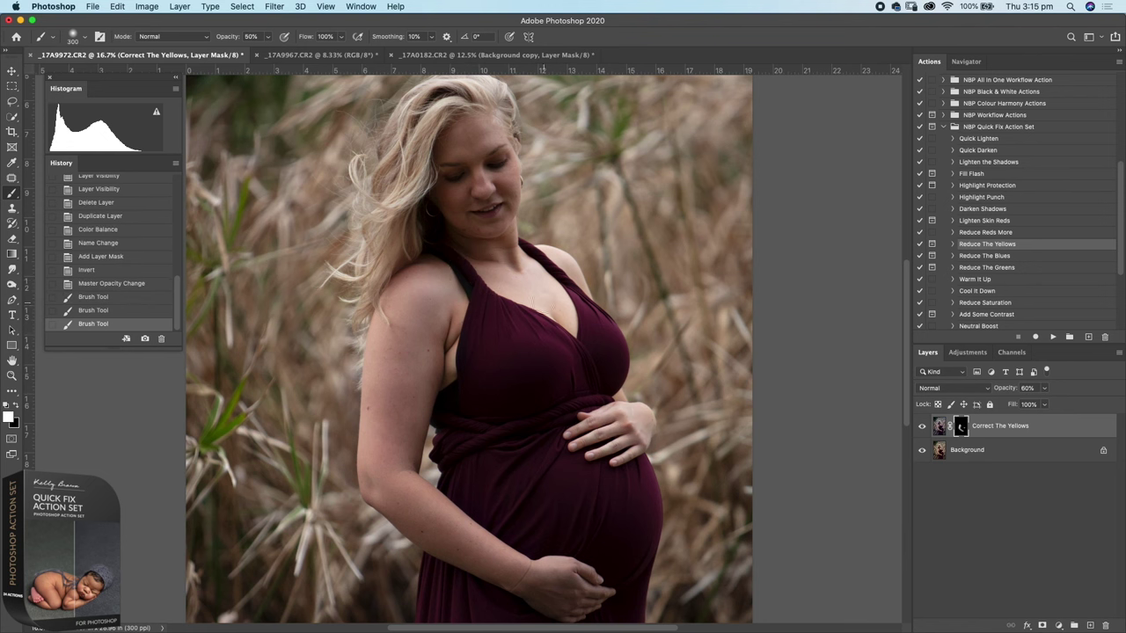
pyautogui.moveTo(517, 284); pyautogui.dragTo(547, 277)
pyautogui.moveTo(548, 278)
pyautogui.mouseDown()
pyautogui.moveTo(503, 250)
pyautogui.moveTo(517, 294)
pyautogui.mouseUp()
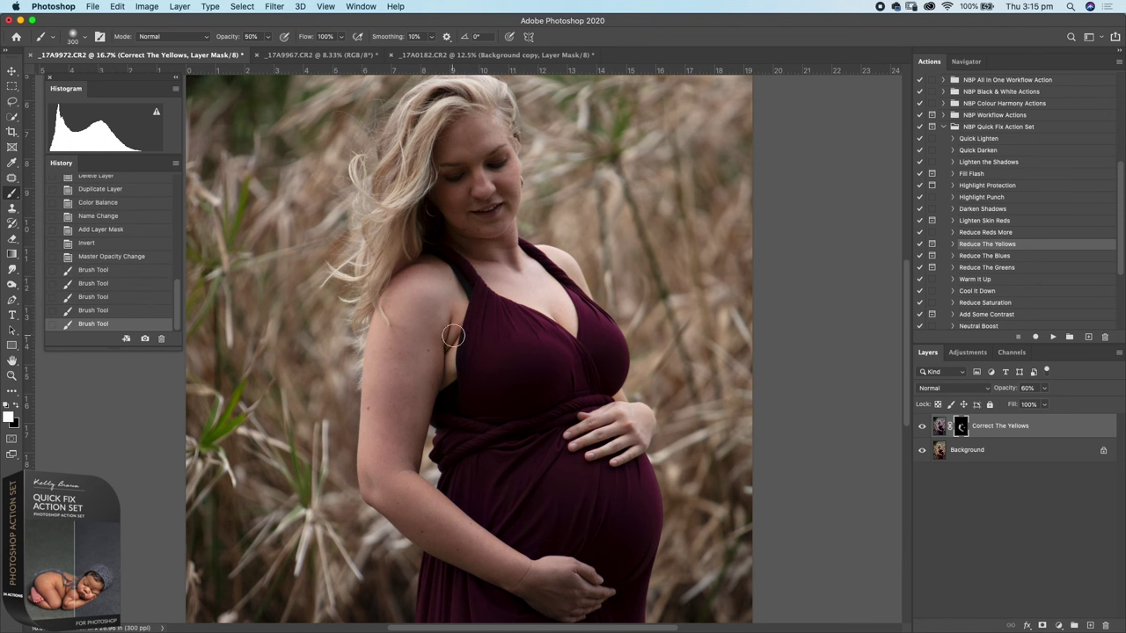
pyautogui.moveTo(425, 356)
pyautogui.mouseDown()
pyautogui.moveTo(396, 412)
pyautogui.moveTo(432, 283)
pyautogui.moveTo(405, 294)
pyautogui.moveTo(372, 453)
pyautogui.moveTo(418, 533)
pyautogui.moveTo(386, 493)
pyautogui.moveTo(510, 577)
pyautogui.moveTo(588, 596)
pyautogui.mouseUp()
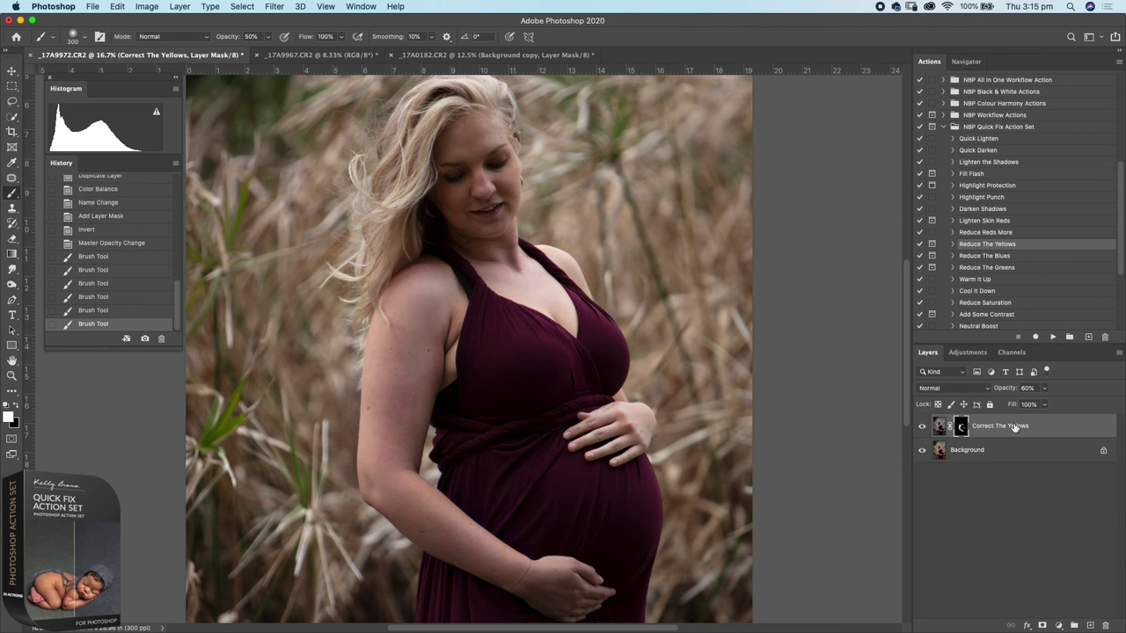
# Lower the Correct The Yellows layer's opacity to 42% and compare the portrait with and without it
pyautogui.moveTo(1012, 391); pyautogui.dragTo(996, 390)
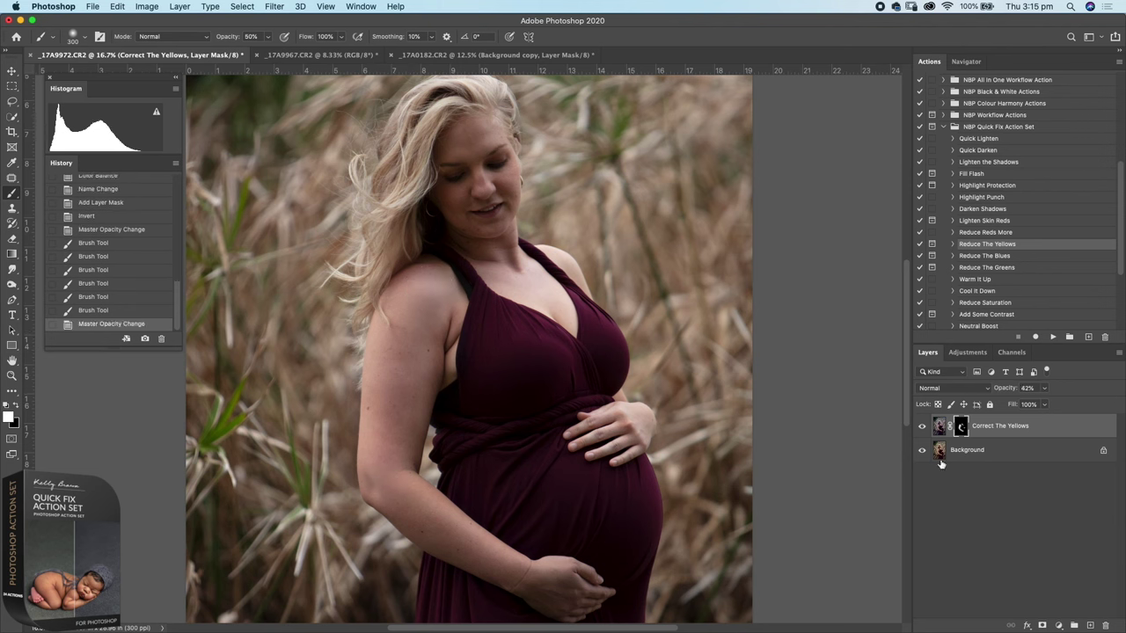
pyautogui.click(921, 426)
pyautogui.click(921, 427)
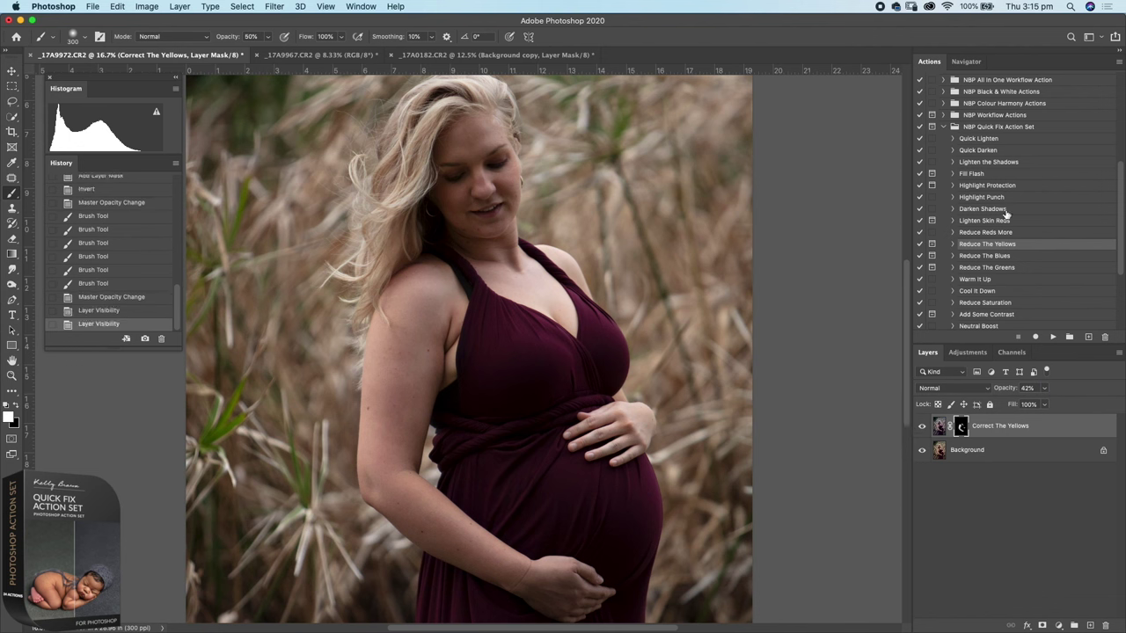
# Run the Reduce The Greens action from the Background layer and dismiss its instruction message
pyautogui.click(979, 269)
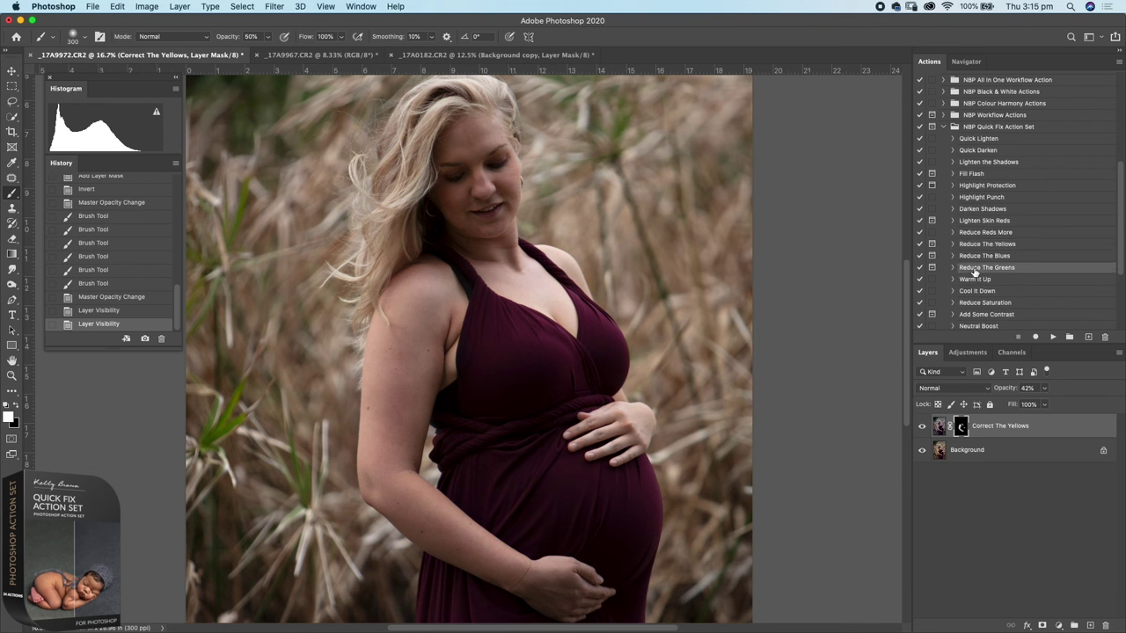
pyautogui.click(1012, 452)
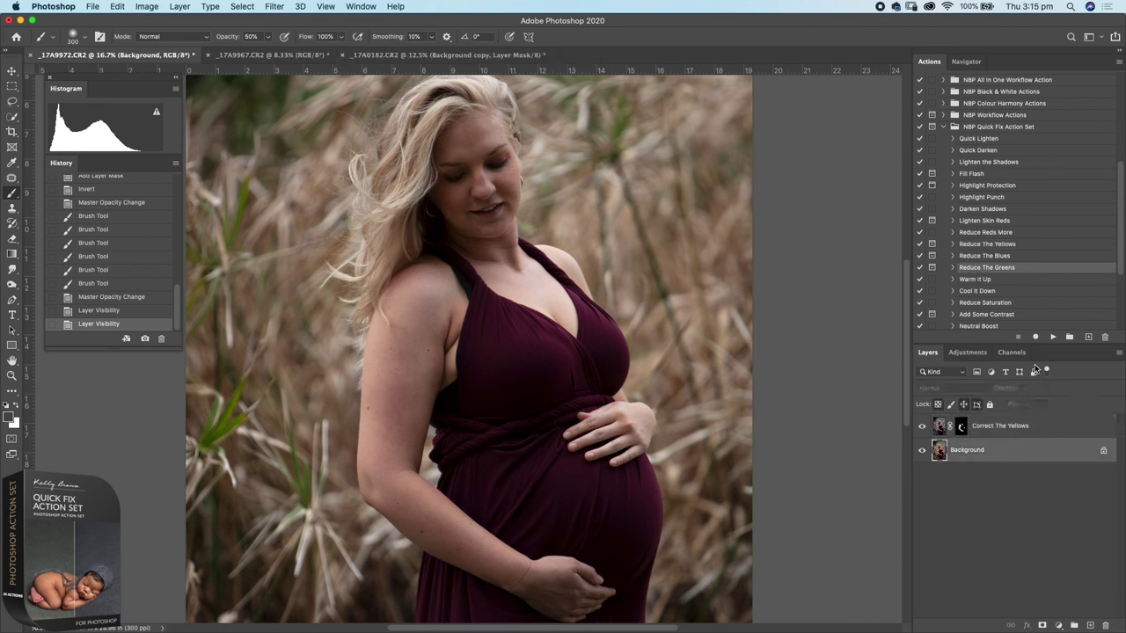
pyautogui.click(1052, 337)
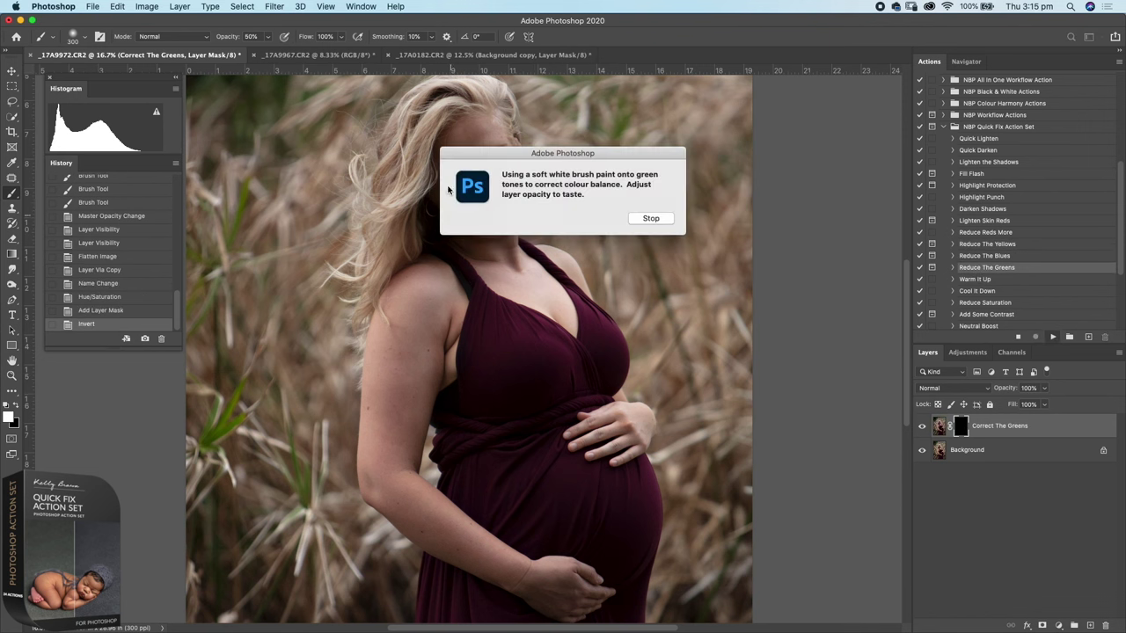
pyautogui.click(662, 223)
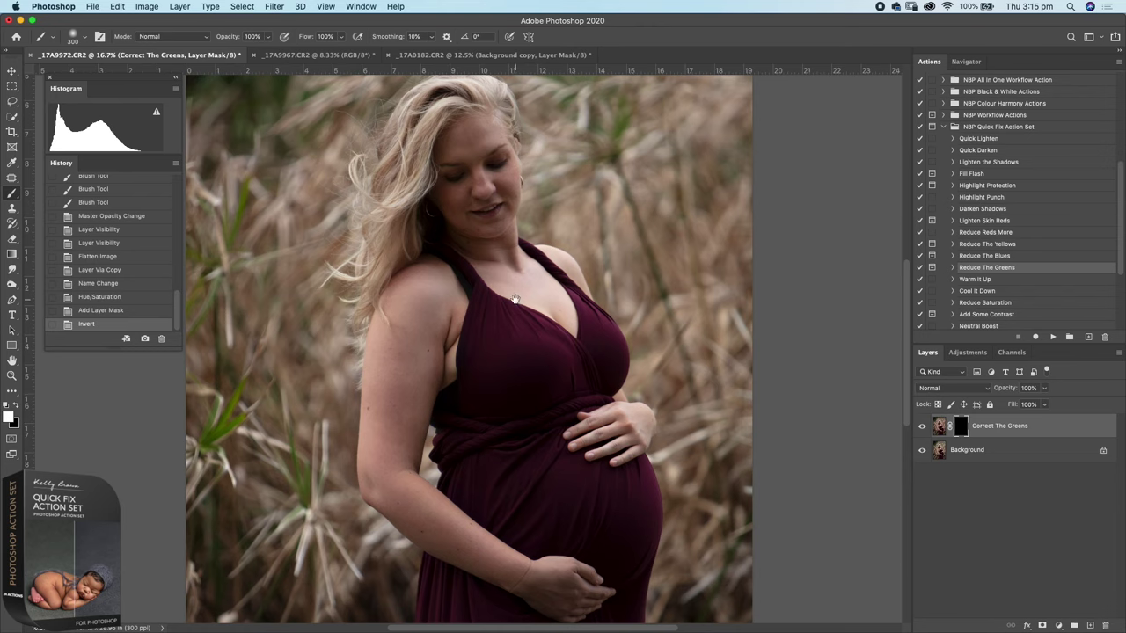
# Paint the Reduce The Greens effect over the green leaves behind the woman's back with a 300 white brush at 100% opacity
pyautogui.hscroll(-5, 515, 299)
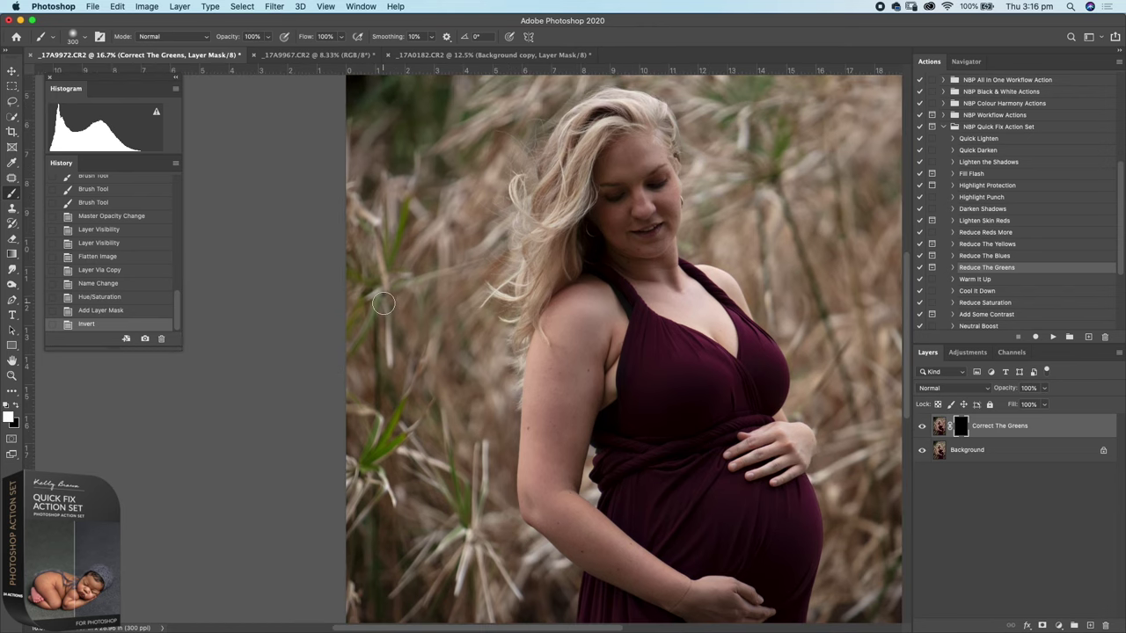
pyautogui.press('super+minus')
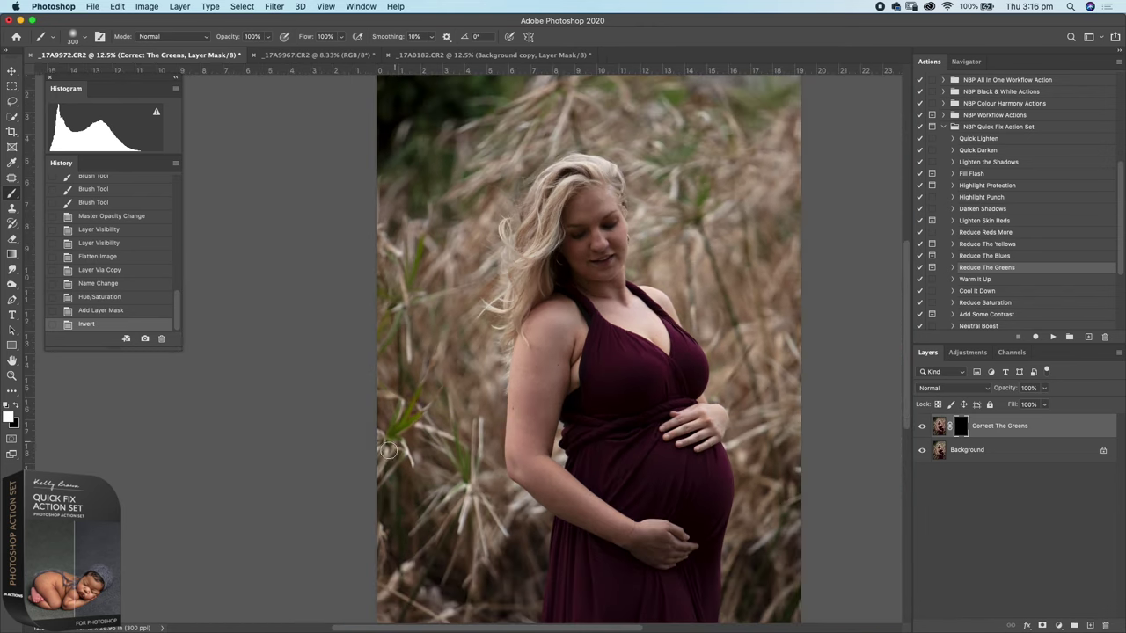
pyautogui.click(392, 433)
pyautogui.click(392, 430)
pyautogui.click(420, 405)
pyautogui.click(420, 405)
pyautogui.click(456, 476)
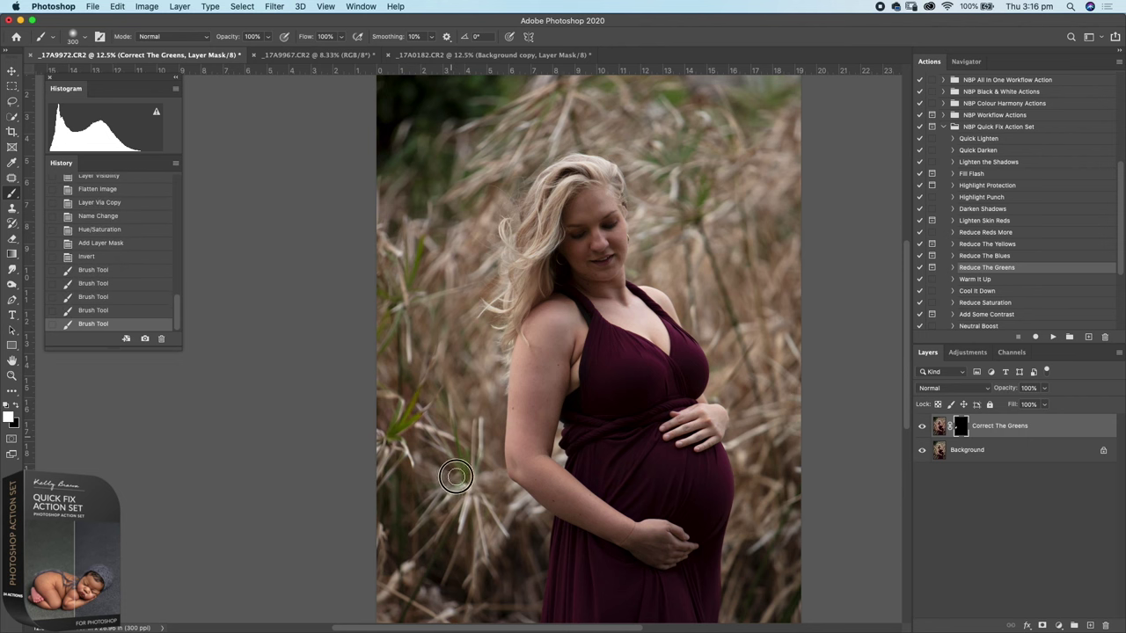
pyautogui.click(456, 476)
pyautogui.click(472, 483)
pyautogui.click(472, 484)
pyautogui.click(472, 484)
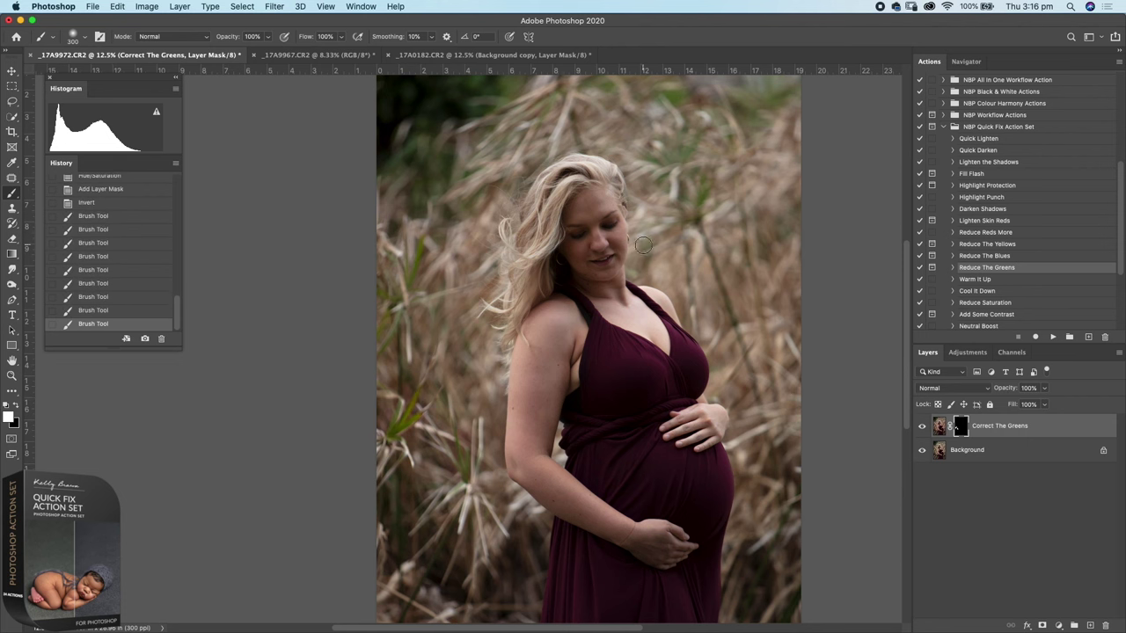
# Paint the Reduce The Greens effect over the green leaves and stem in front of the woman
pyautogui.click(709, 193)
pyautogui.click(714, 280)
pyautogui.click(729, 308)
pyautogui.click(750, 377)
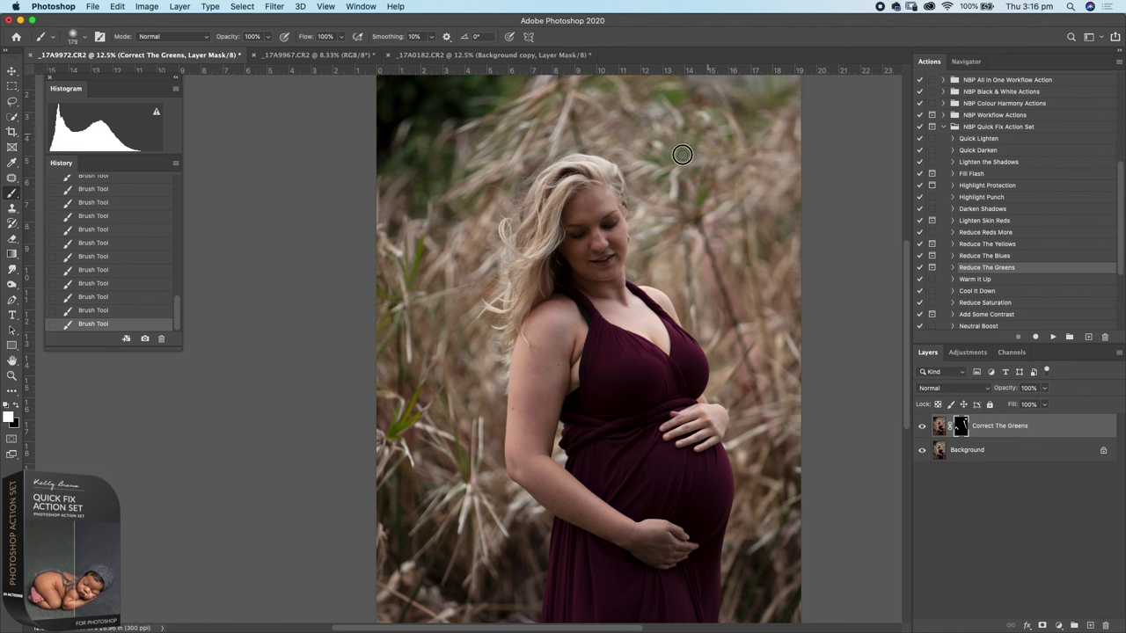
# Compare the maternity portrait with and without the Correct The Greens layer
pyautogui.click(921, 428)
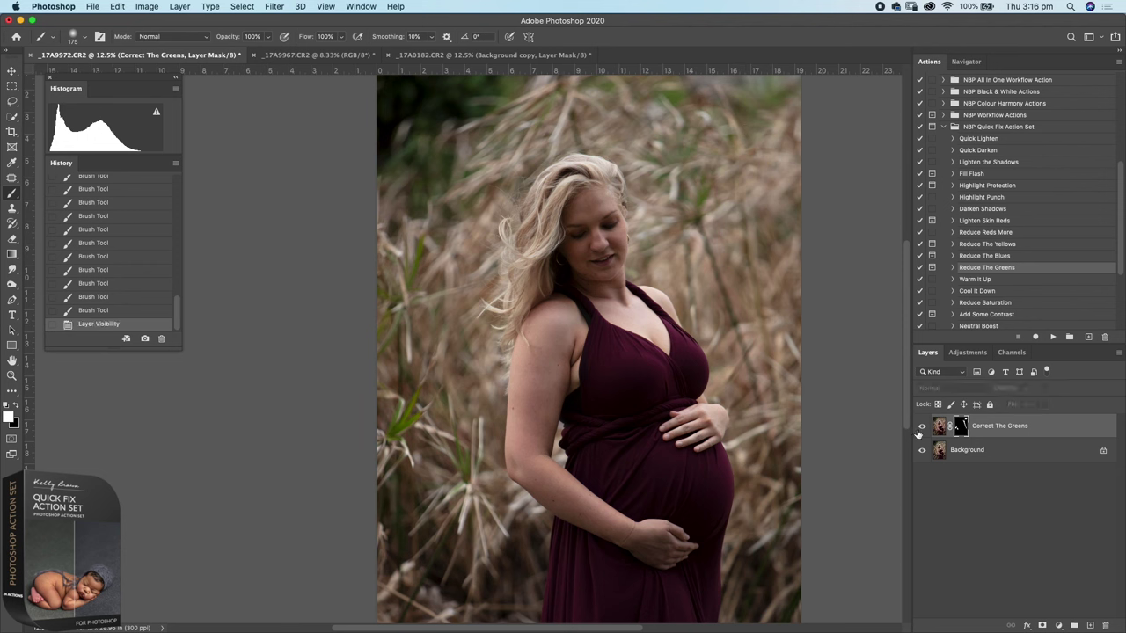
pyautogui.click(921, 428)
pyautogui.click(921, 428)
pyautogui.click(921, 428)
pyautogui.click(921, 429)
pyautogui.click(914, 433)
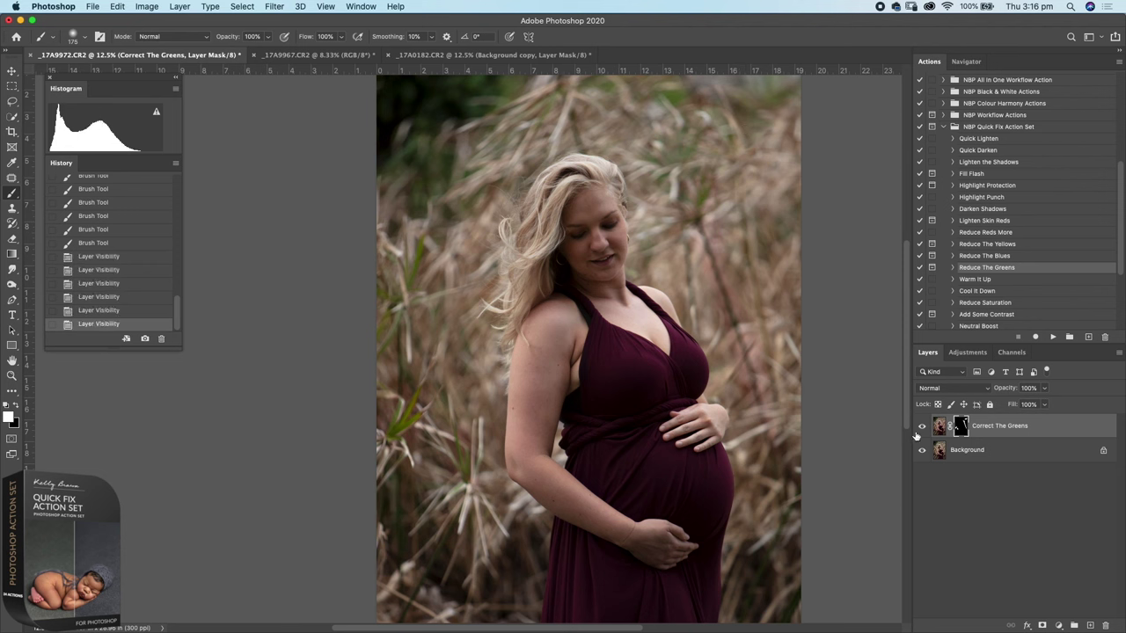
pyautogui.click(915, 433)
pyautogui.click(915, 433)
# Paint black on the Correct The Greens mask around the stem beside the belly, and compare the result with the original
pyautogui.press('x')
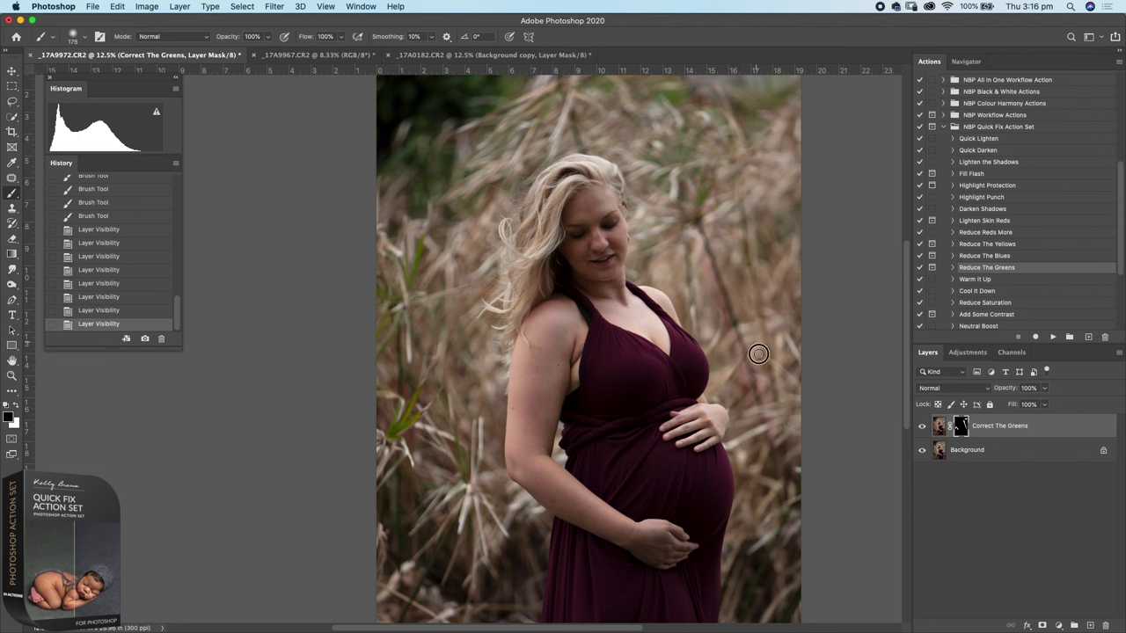
pyautogui.moveTo(758, 354); pyautogui.dragTo(769, 400)
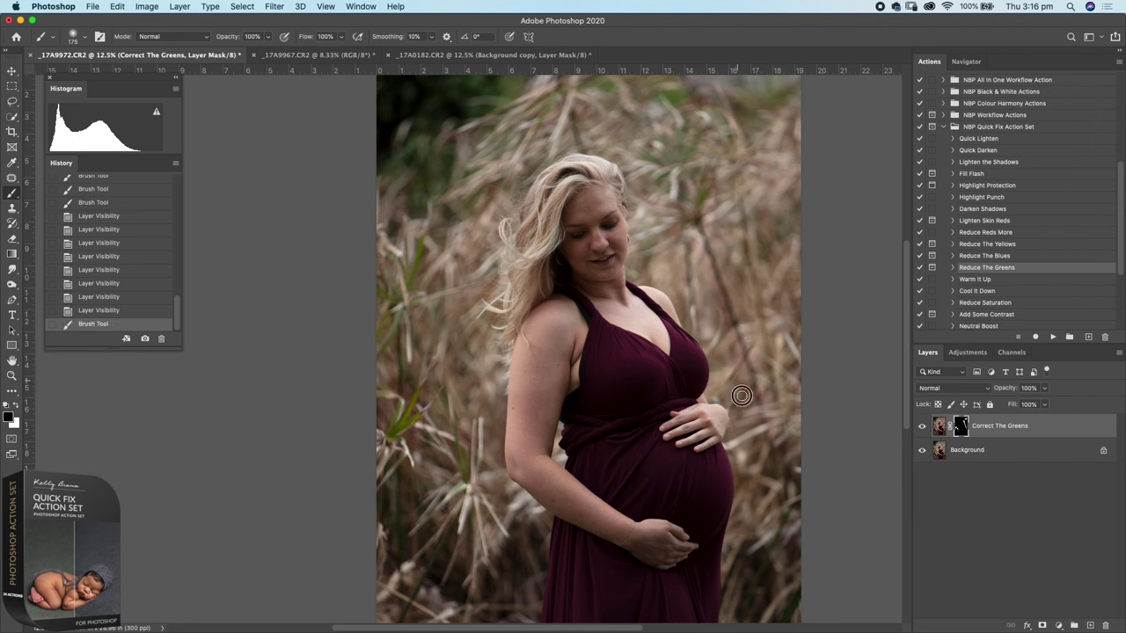
pyautogui.moveTo(741, 396); pyautogui.dragTo(811, 338)
pyautogui.click(922, 428)
pyautogui.click(921, 428)
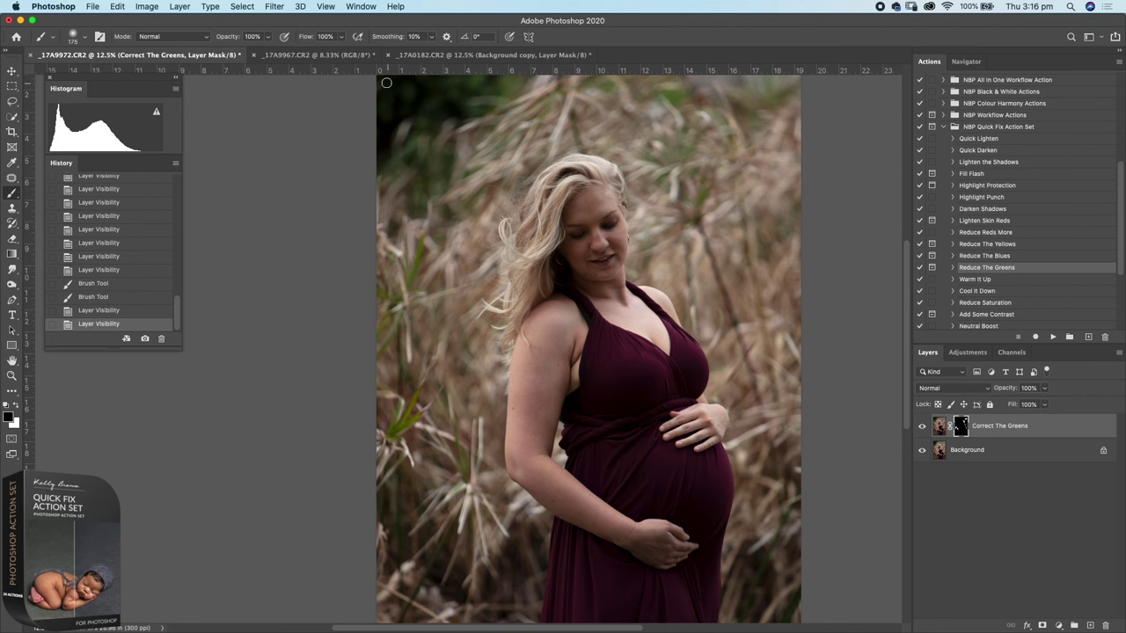
# Switch to the _17A0182.CR2 twins portrait and delete its Background copy layer
pyautogui.click(419, 55)
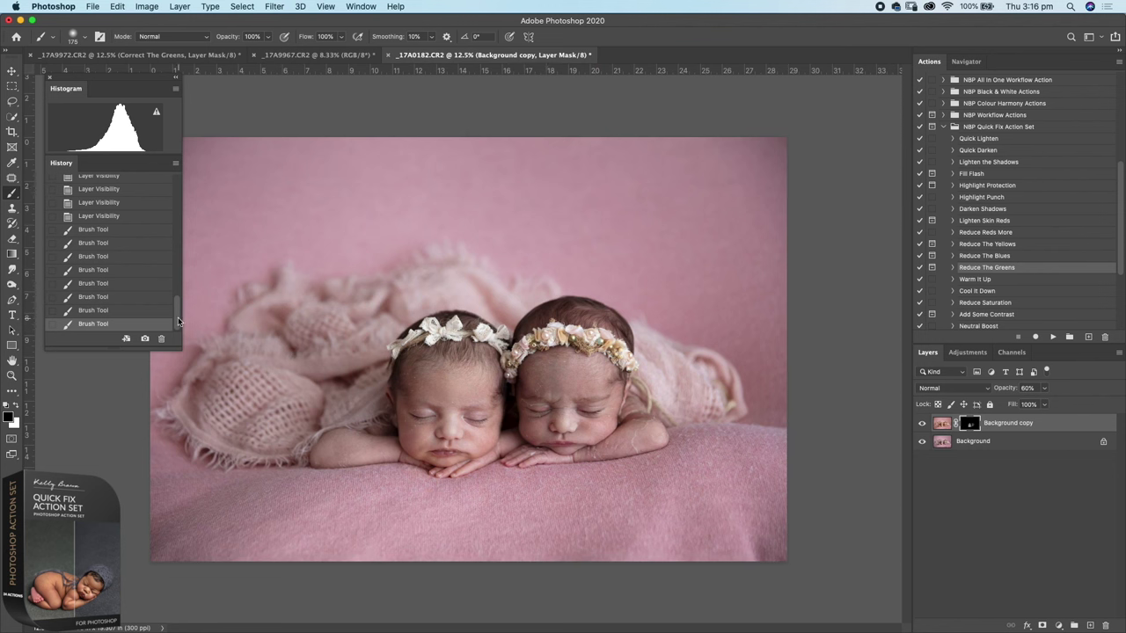
pyautogui.moveTo(178, 318)
pyautogui.mouseDown()
pyautogui.moveTo(186, 208)
pyautogui.moveTo(189, 298)
pyautogui.mouseUp()
pyautogui.moveTo(943, 426); pyautogui.dragTo(1105, 625)
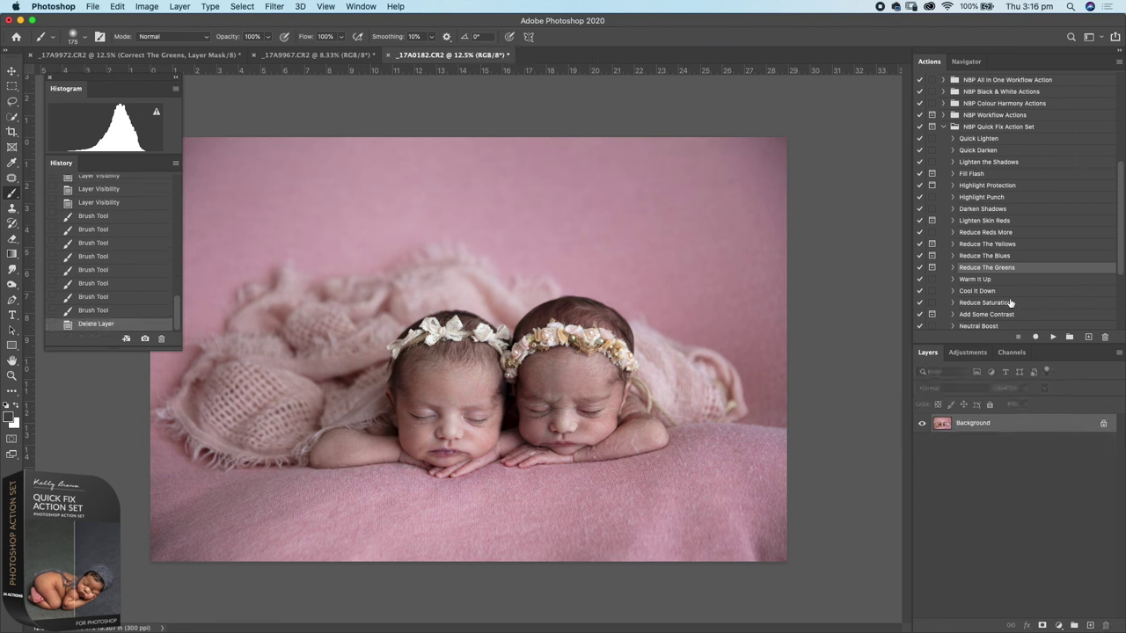
# Run the Warm It Up action on the twins portrait and compare it with the original
pyautogui.click(976, 278)
pyautogui.click(1053, 337)
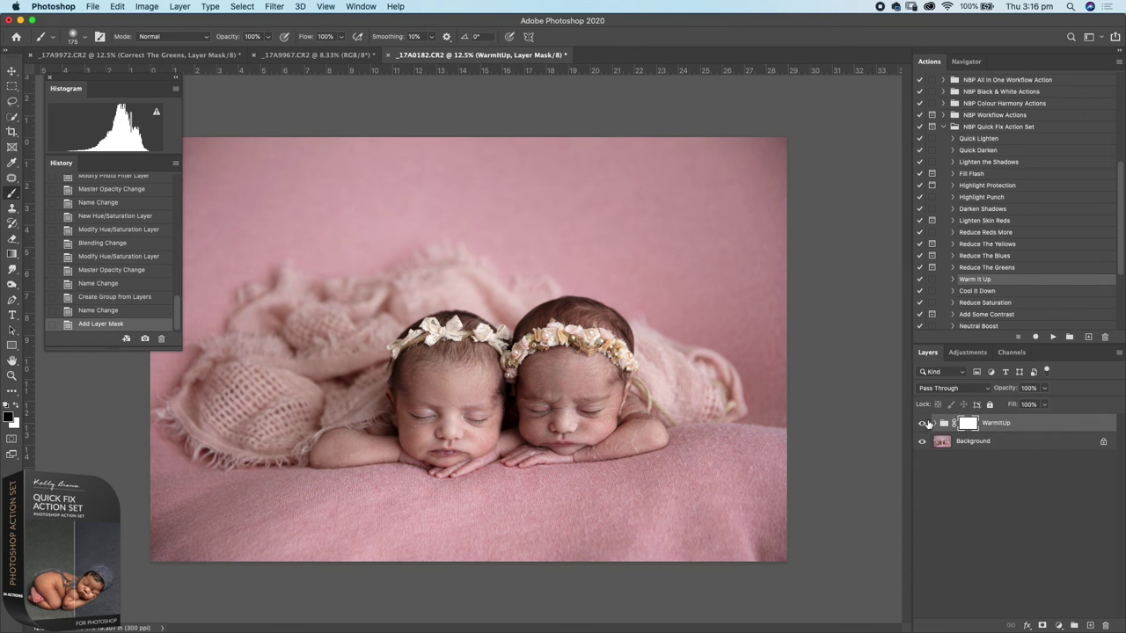
pyautogui.click(923, 424)
pyautogui.click(922, 426)
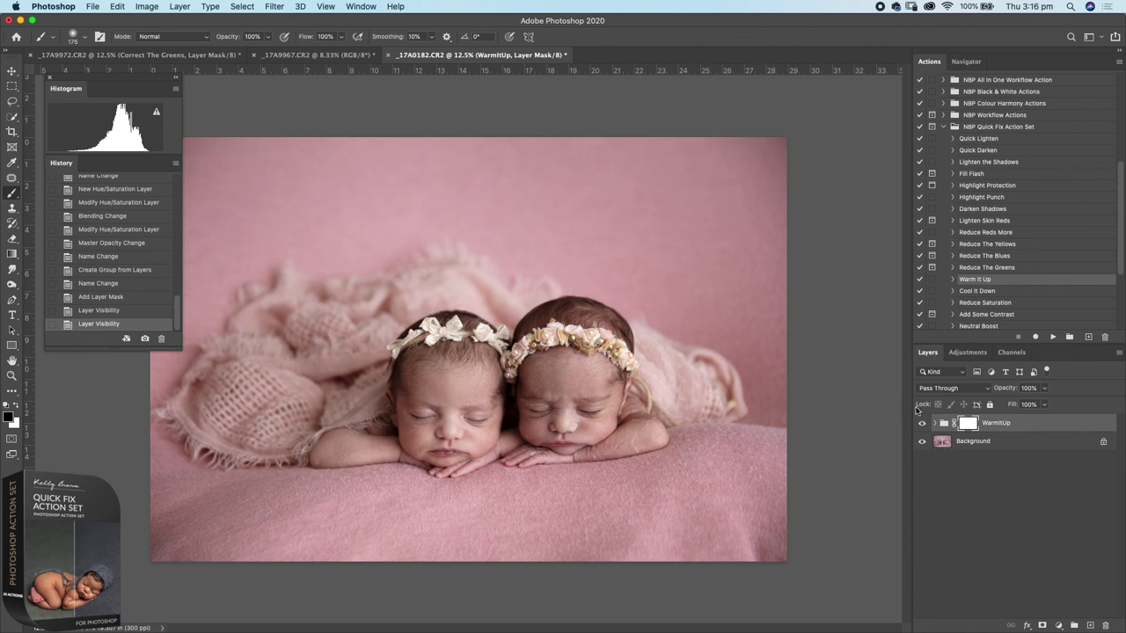
# Mask the Warm It Up effect off both babies' skin with an 800 black brush and compare with the original
pyautogui.click(944, 426)
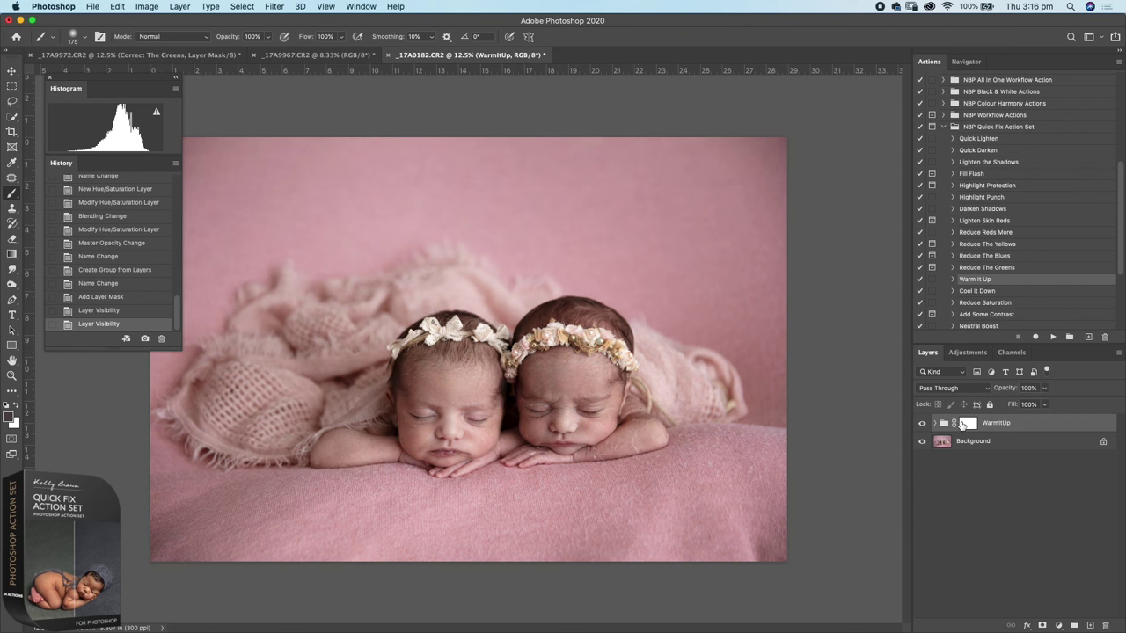
pyautogui.click(968, 423)
pyautogui.press(']')
pyautogui.press(']')
pyautogui.press(']')
pyautogui.press(']')
pyautogui.press(']')
pyautogui.press(']')
pyautogui.moveTo(454, 392)
pyautogui.mouseDown()
pyautogui.moveTo(471, 377)
pyautogui.moveTo(444, 427)
pyautogui.mouseUp()
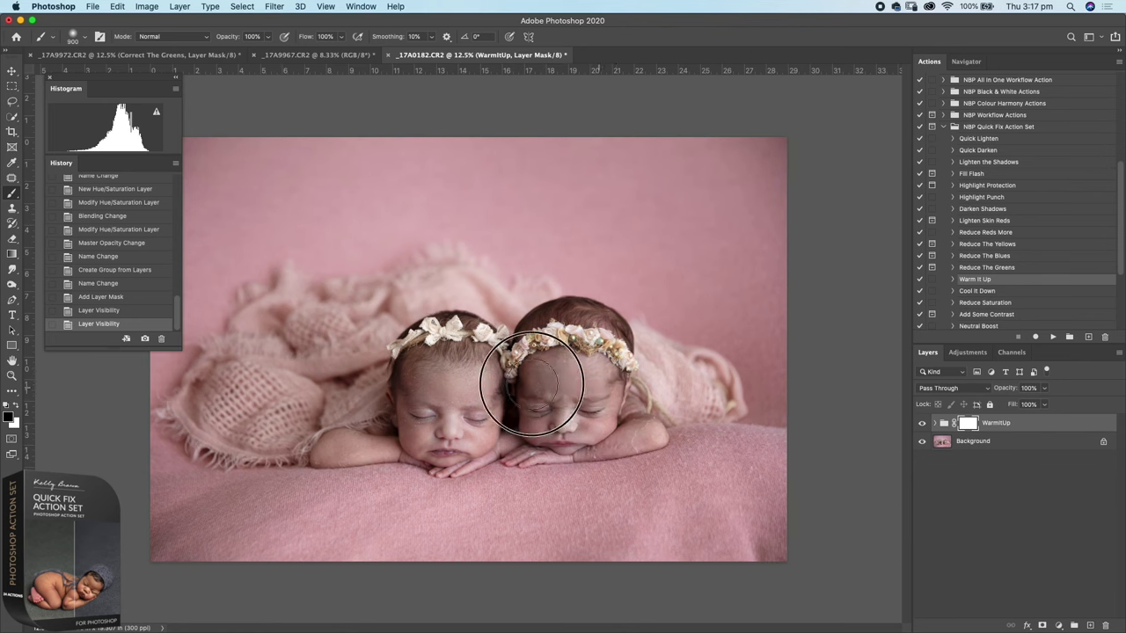
pyautogui.moveTo(498, 394)
pyautogui.mouseDown()
pyautogui.moveTo(425, 424)
pyautogui.moveTo(452, 448)
pyautogui.moveTo(631, 428)
pyautogui.moveTo(879, 446)
pyautogui.mouseUp()
pyautogui.click(922, 423)
pyautogui.click(922, 423)
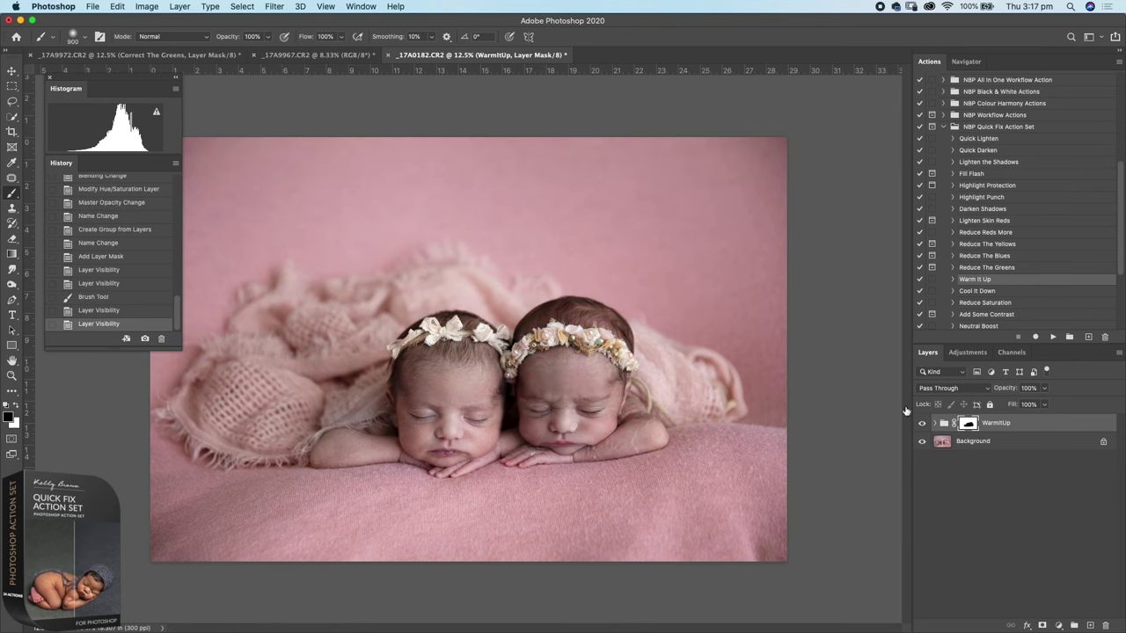
# Delete the WarmItUp group and switch back to the _17A9972.CR2 maternity portrait
pyautogui.moveTo(966, 424); pyautogui.dragTo(1107, 624)
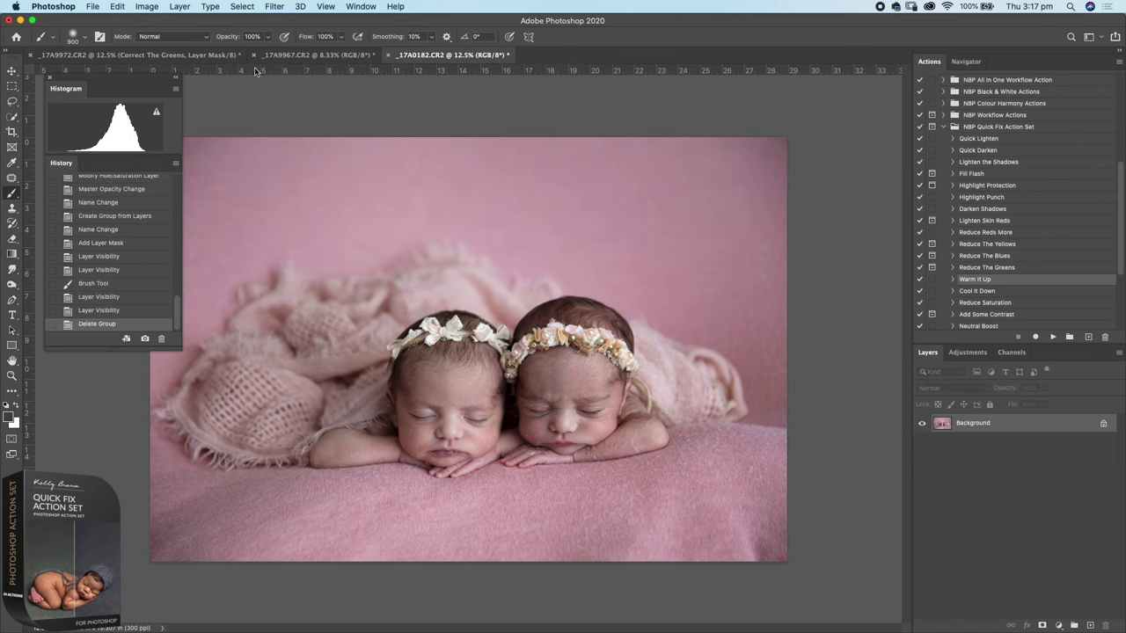
pyautogui.click(211, 54)
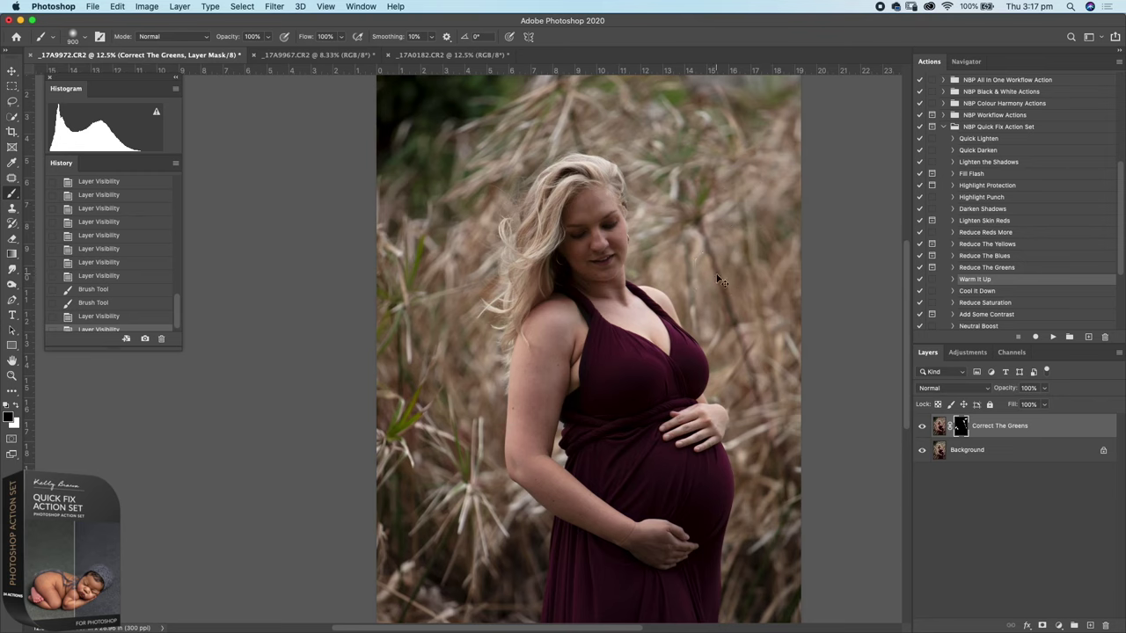
pyautogui.press('super+minus')
# Delete the Correct The Greens layer and run the Cool It Down action on the maternity portrait
pyautogui.click(974, 293)
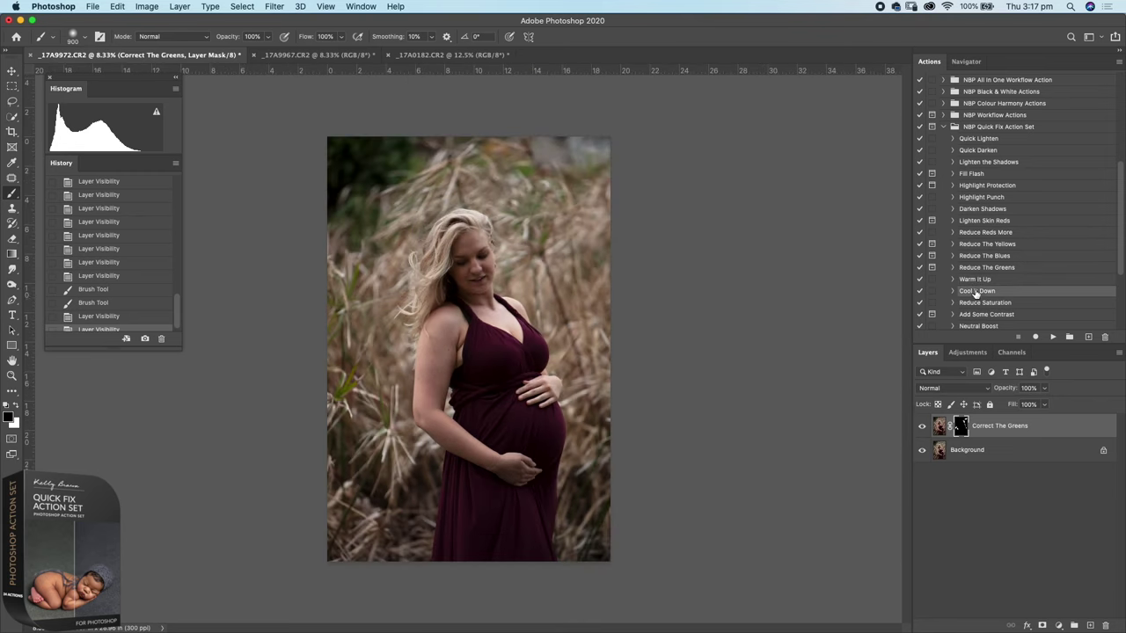
pyautogui.moveTo(939, 426); pyautogui.dragTo(1105, 625)
pyautogui.click(1053, 337)
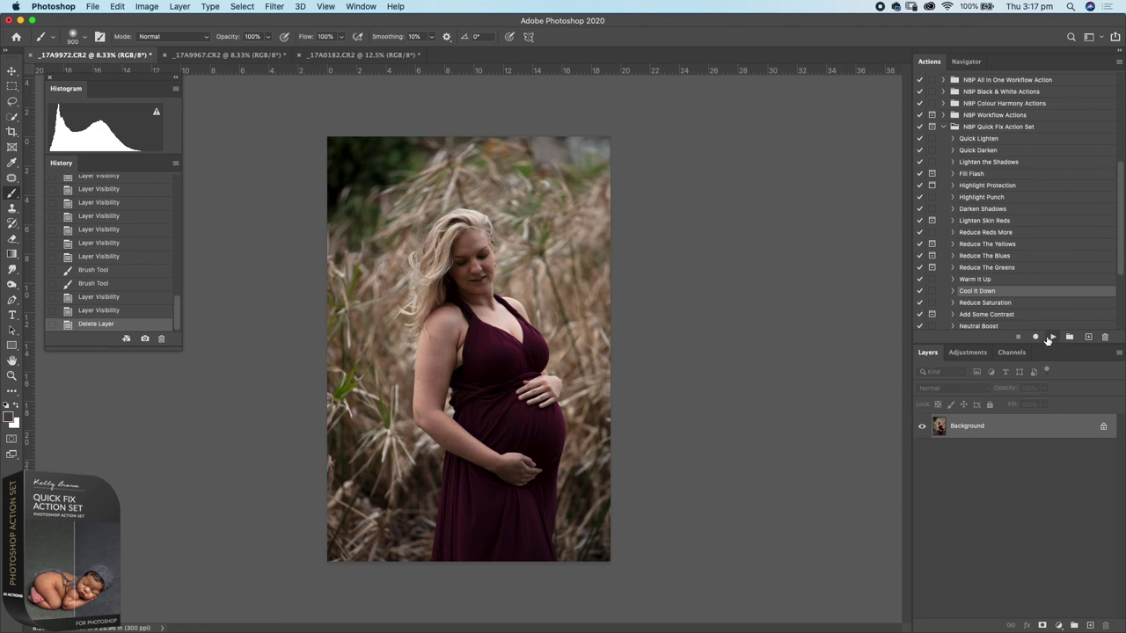
# Compare the Cool It Down effect with the original and delete the CoolItDown group
pyautogui.click(923, 427)
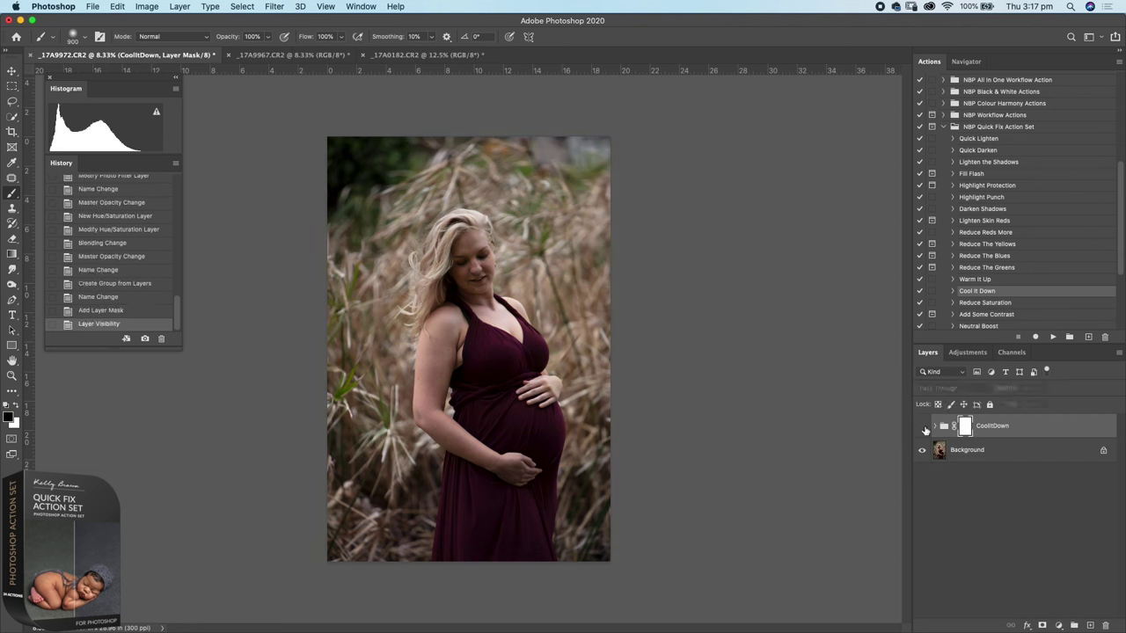
pyautogui.click(923, 427)
pyautogui.click(922, 427)
pyautogui.click(923, 426)
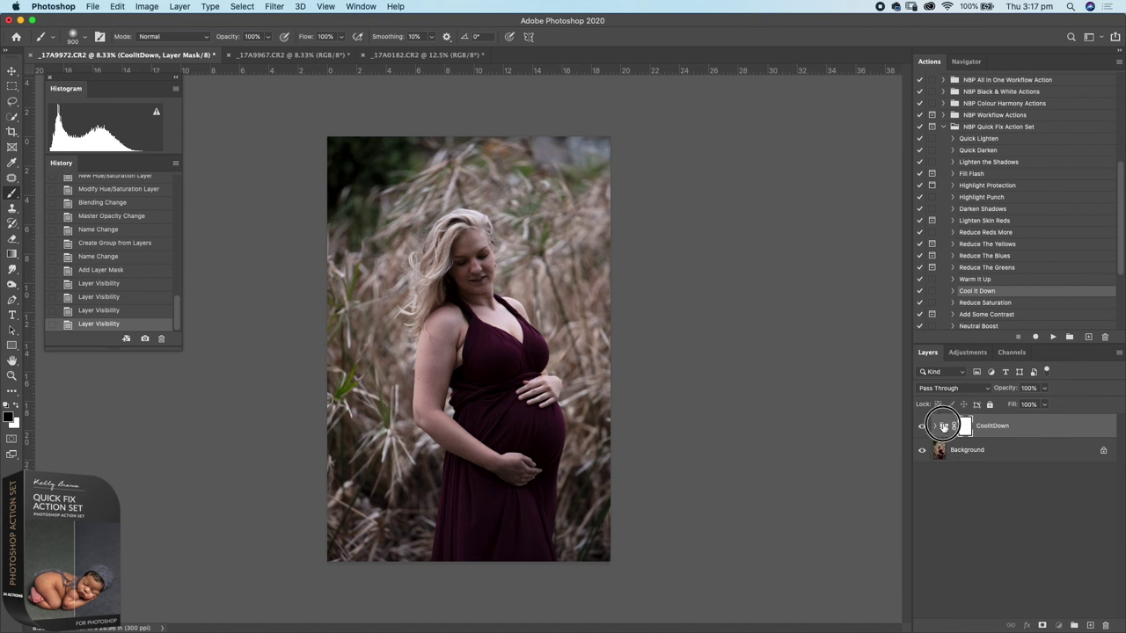
pyautogui.moveTo(950, 429); pyautogui.dragTo(1106, 626)
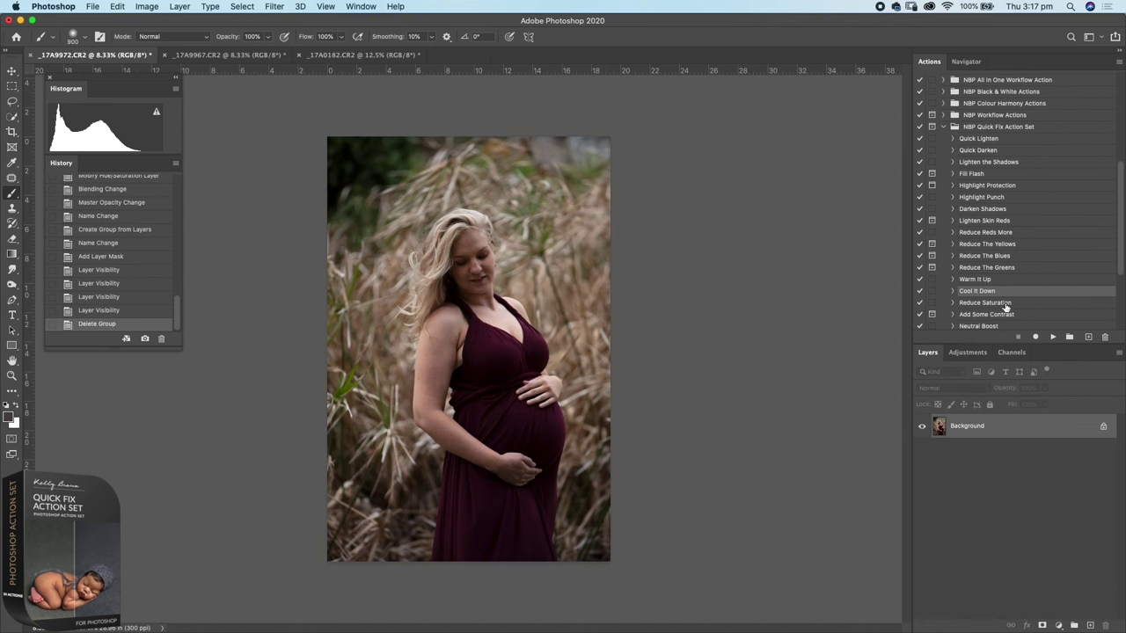
# Run the Reduce Saturation action and paint its effect over the maroon dress on the mask with an 800 white brush
pyautogui.scroll(-2, 1121, 255)
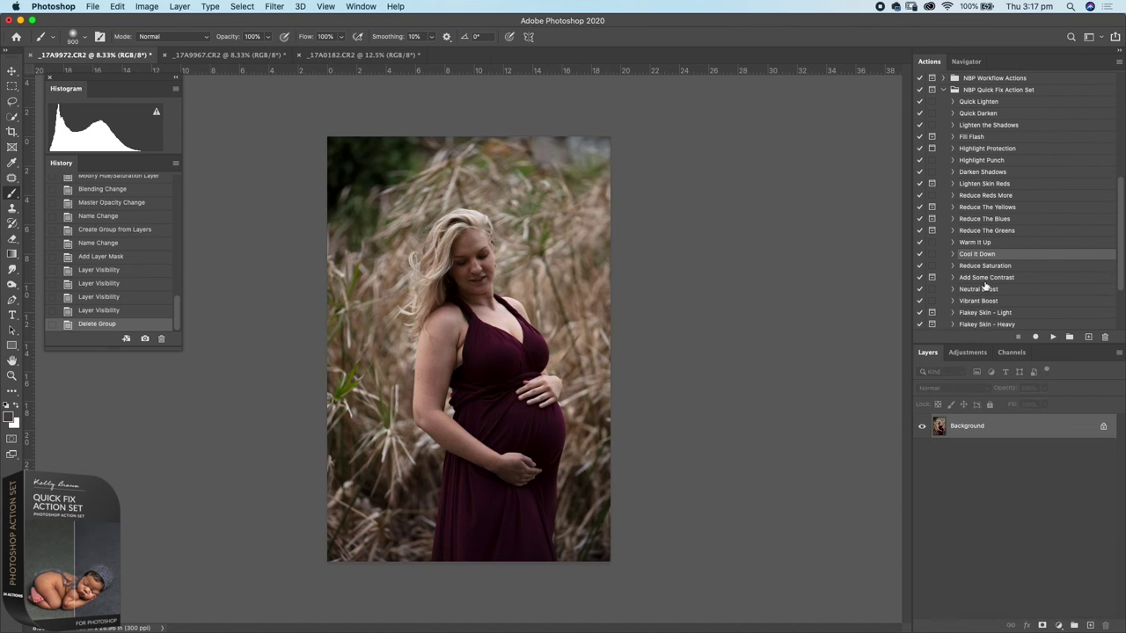
pyautogui.click(972, 267)
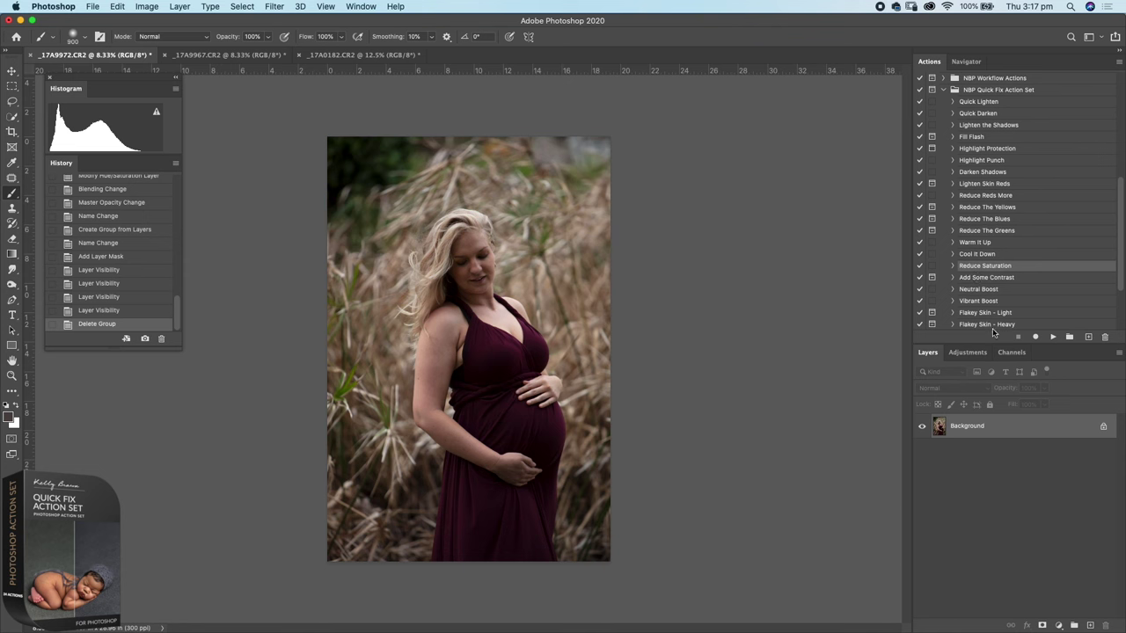
pyautogui.click(1053, 337)
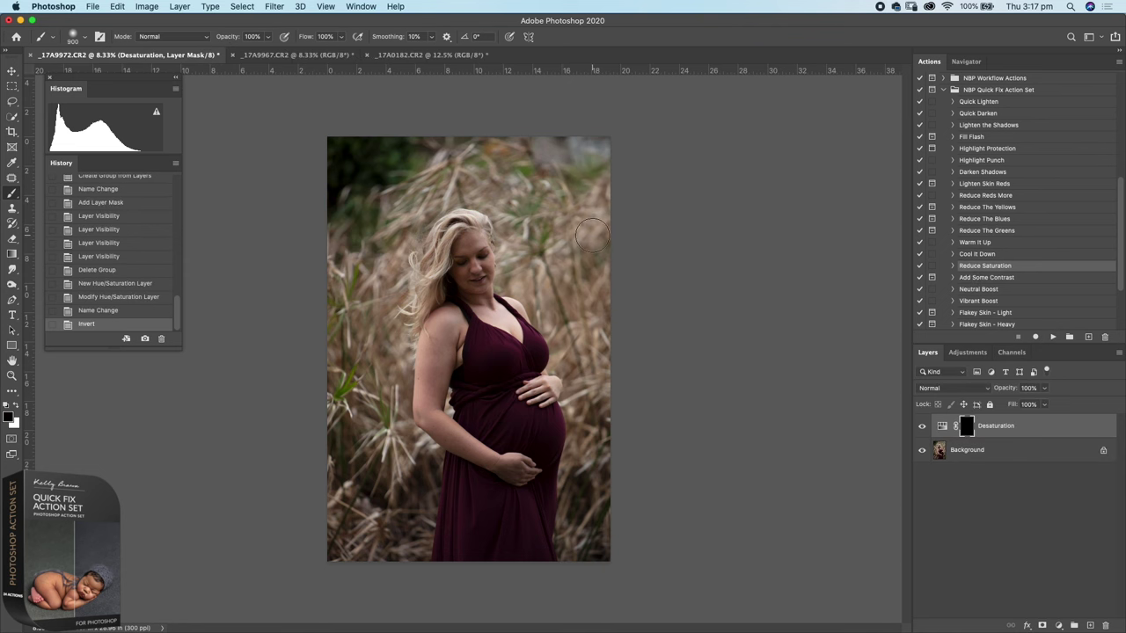
pyautogui.press('super+equal')
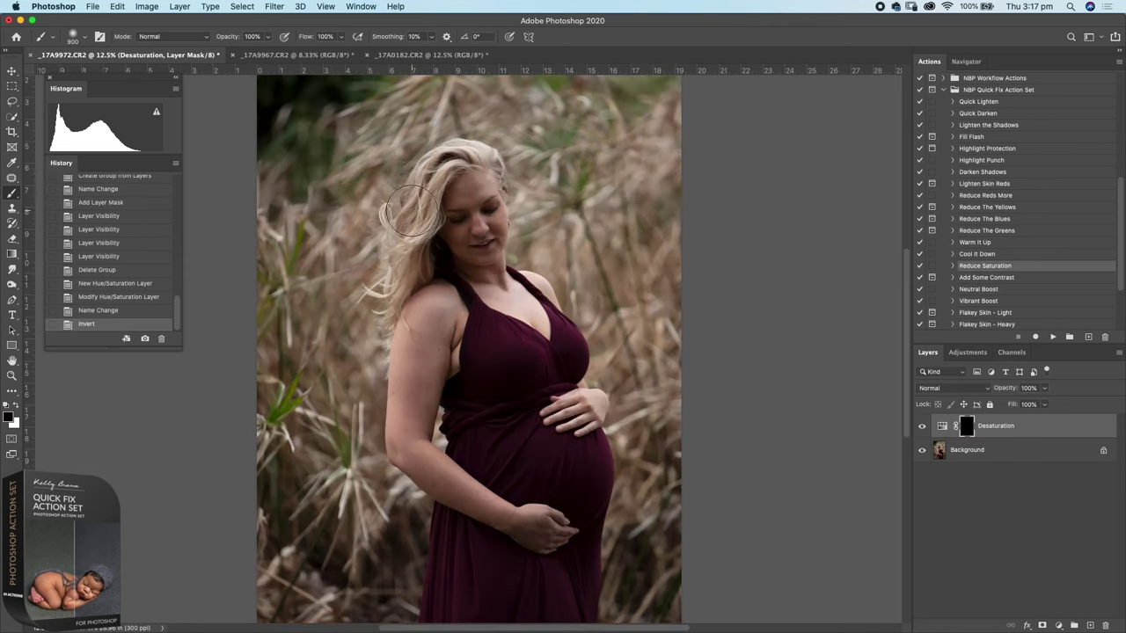
pyautogui.press('x')
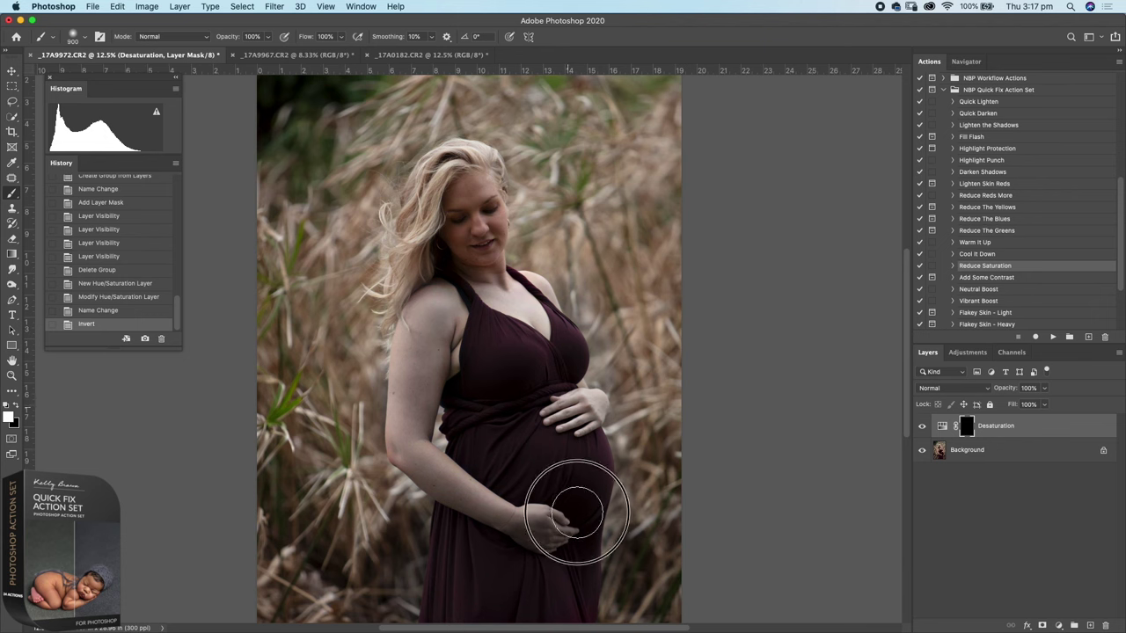
pyautogui.moveTo(571, 607); pyautogui.dragTo(432, 558)
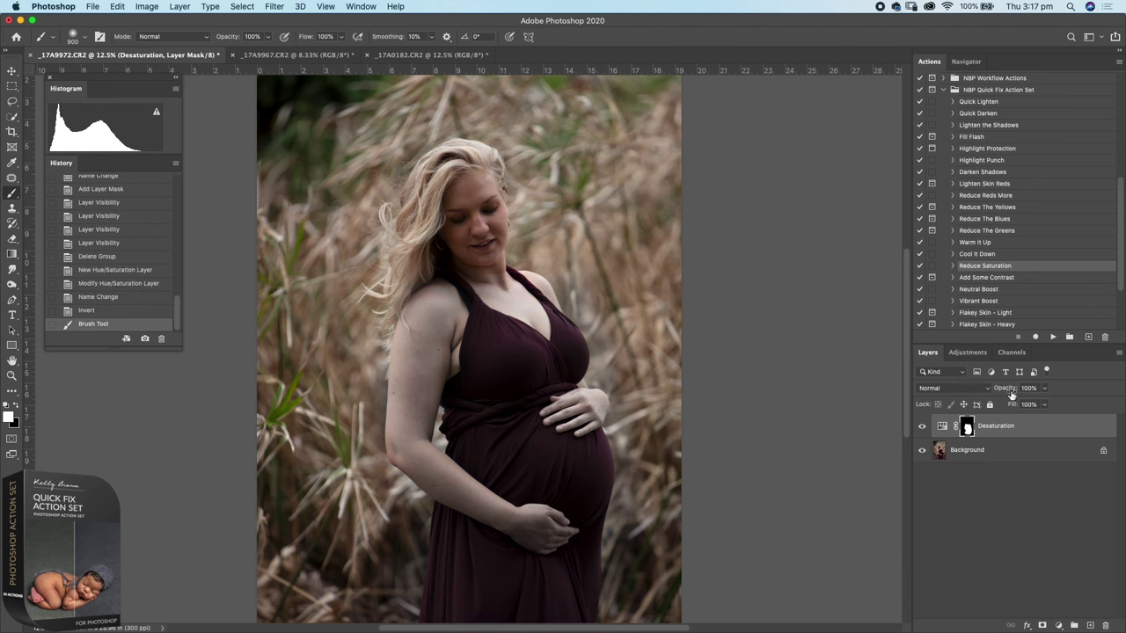
# Set the Desaturation layer's opacity to 55% and compare the toned-down dress with the original
pyautogui.moveTo(1011, 394); pyautogui.dragTo(994, 393)
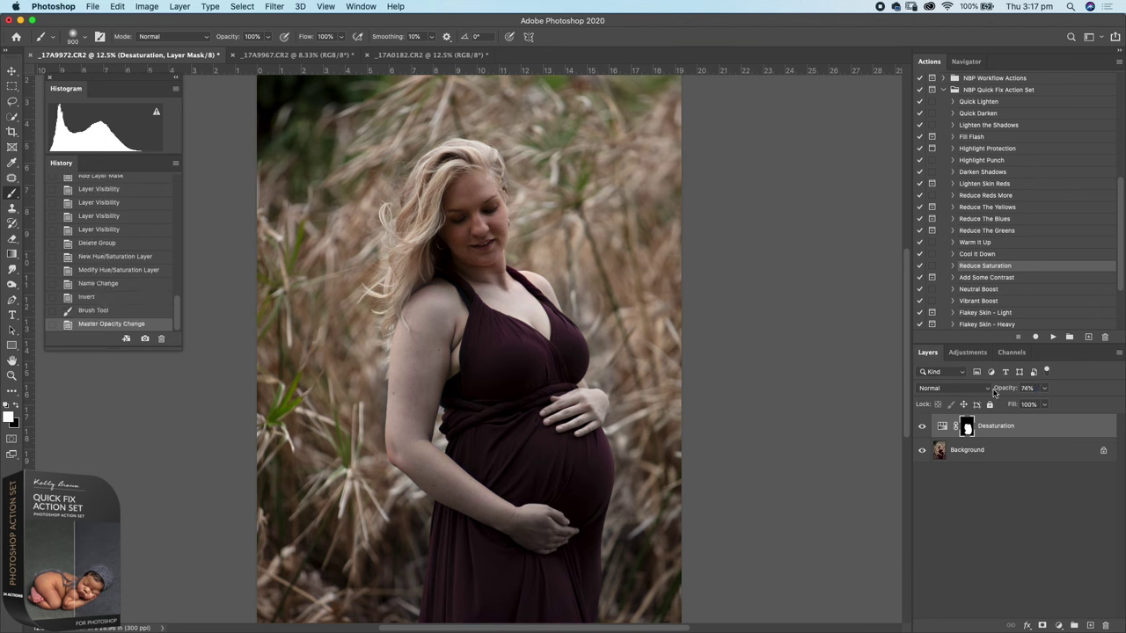
pyautogui.click(922, 427)
pyautogui.click(922, 427)
pyautogui.click(922, 427)
pyautogui.click(922, 426)
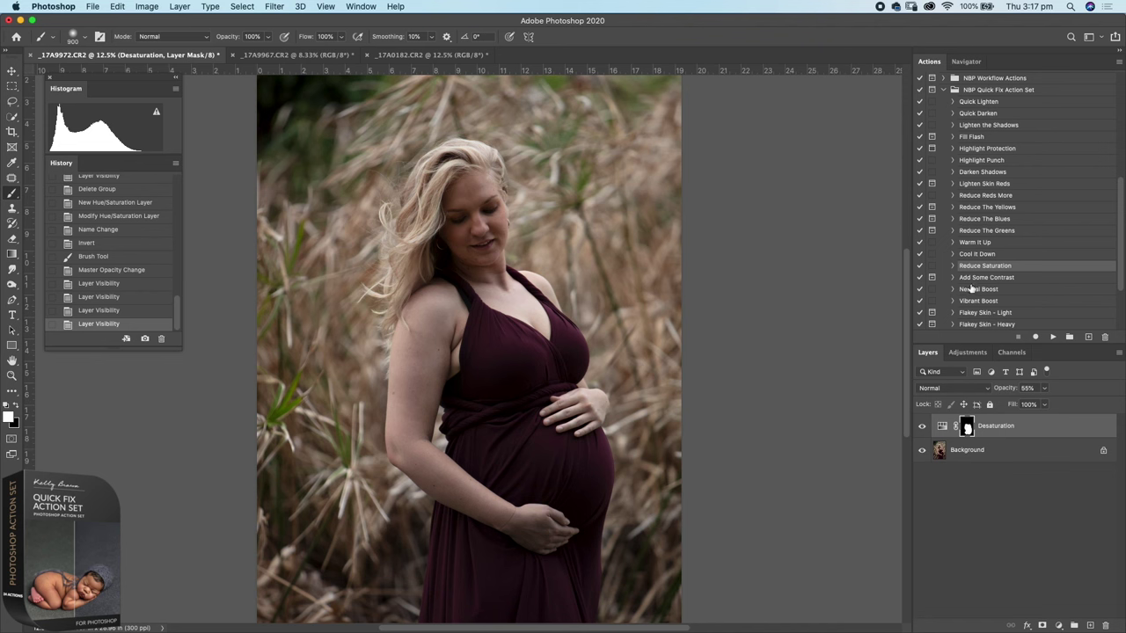
# Merge the visible layers and run the Add Some Contrast action on the maternity portrait
pyautogui.press('super+minus')
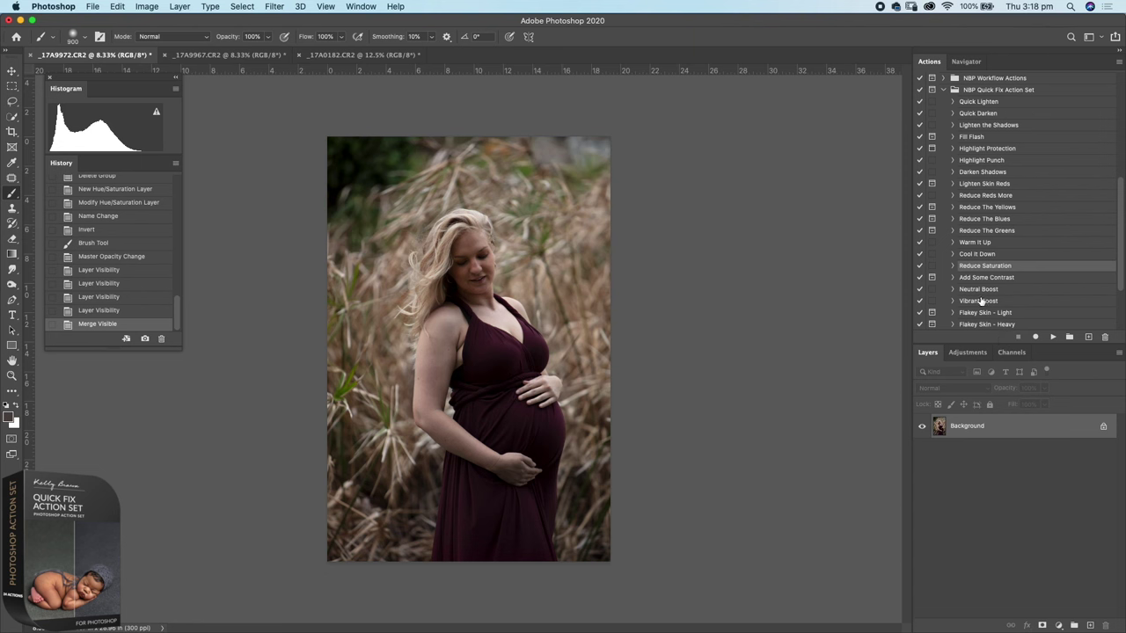
pyautogui.click(975, 278)
pyautogui.click(1055, 340)
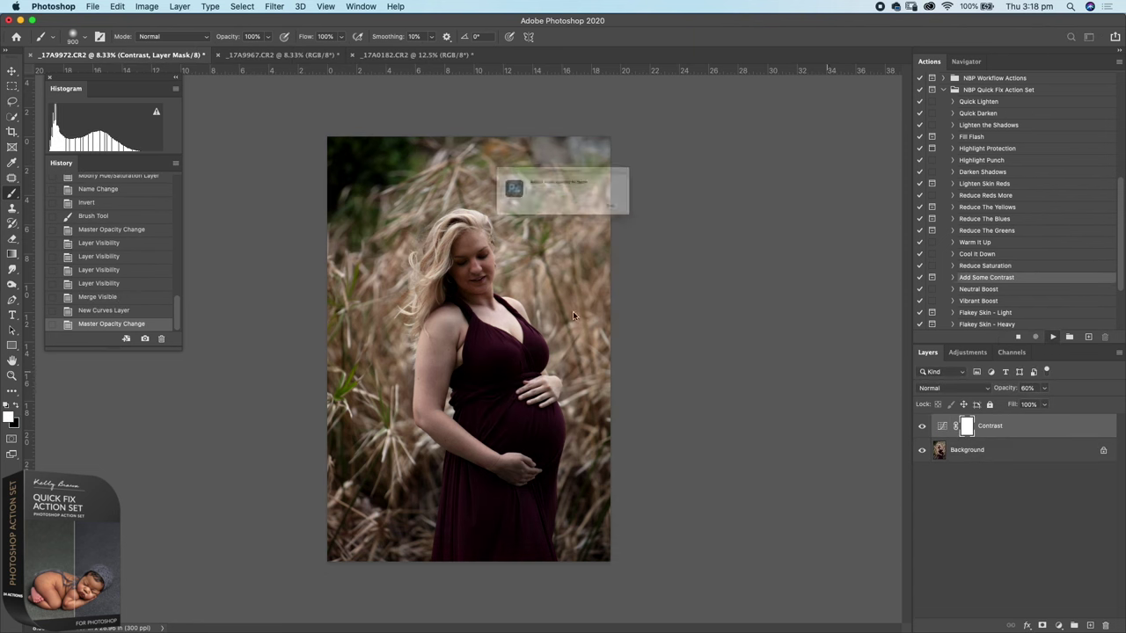
pyautogui.click(655, 220)
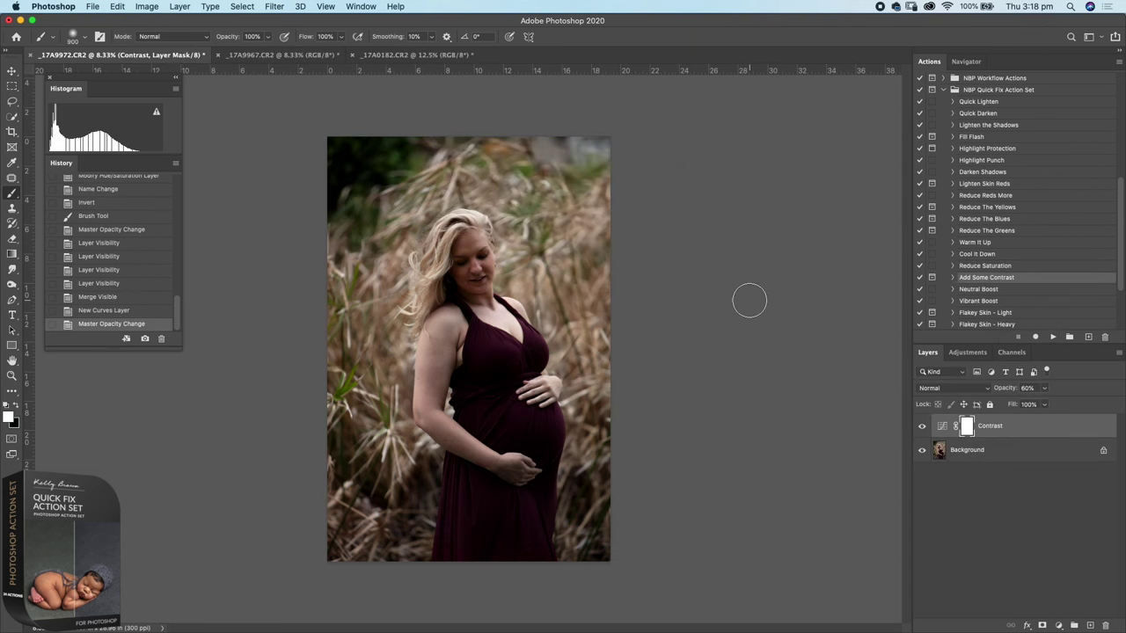
# Invert the Contrast layer's mask back and forth to compare the portrait with and without the effect
pyautogui.press('super+i')
pyautogui.press('super+i')
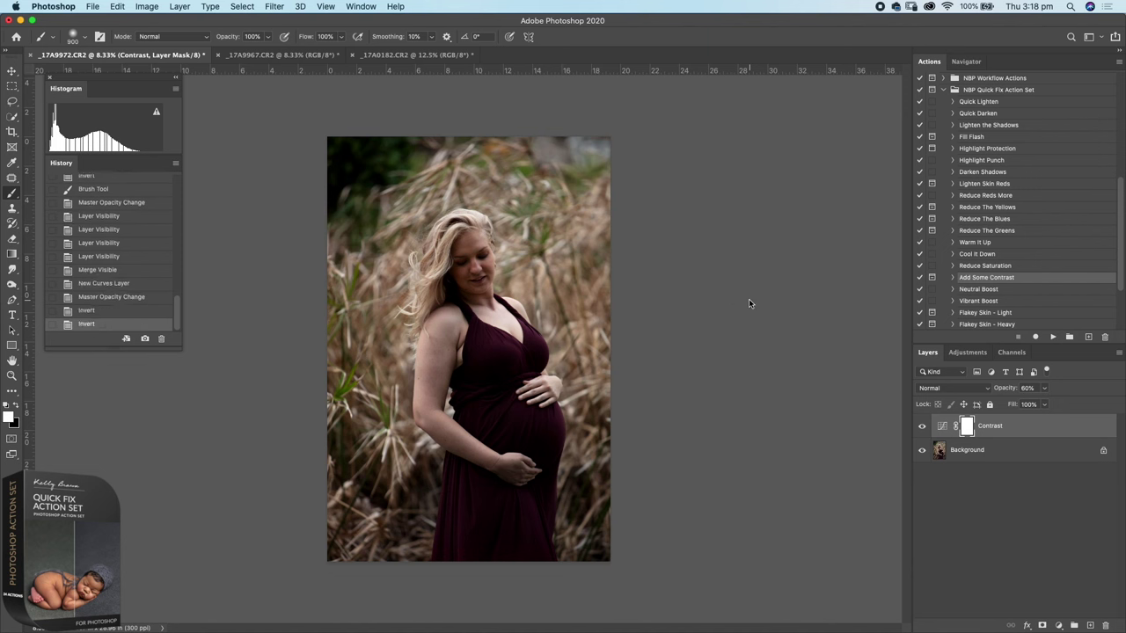
pyautogui.press('super+i')
pyautogui.press('super+i')
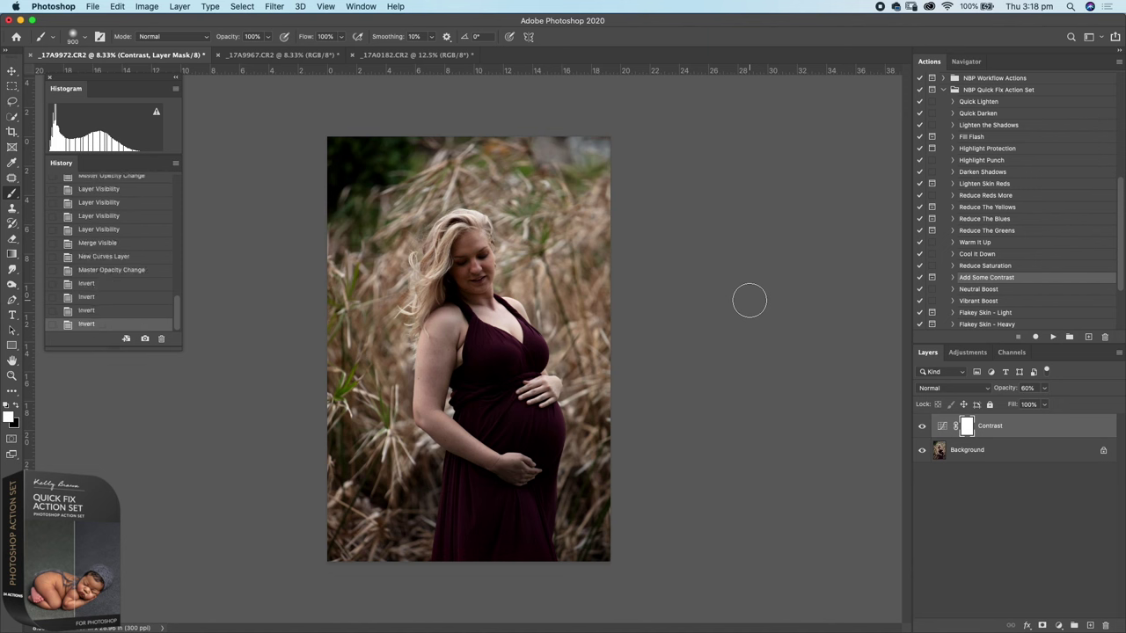
# Switch to the _17A0182.CR2 twins portrait and run the Add Some Contrast action on it
pyautogui.click(414, 55)
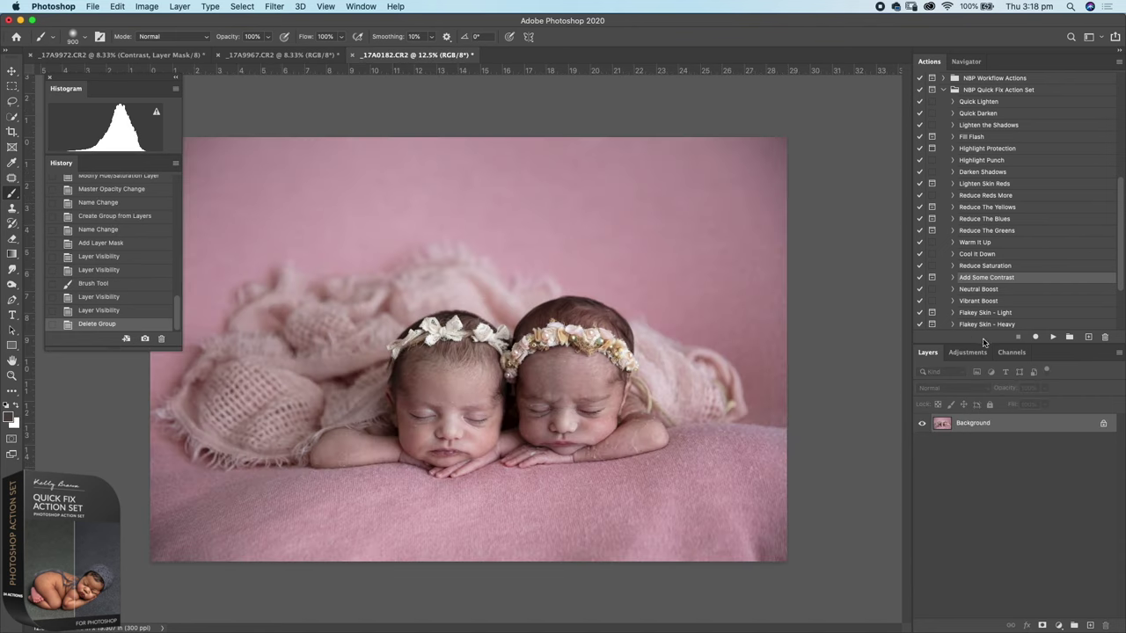
pyautogui.click(1053, 338)
pyautogui.press('Return')
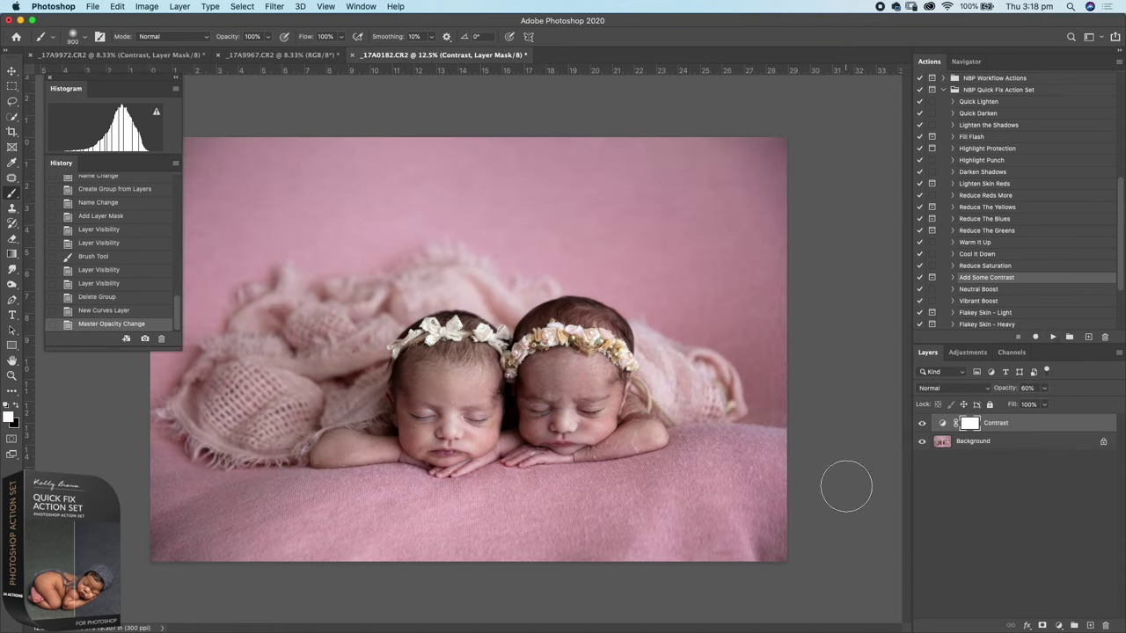
# Toggle the Contrast layer's visibility to compare the twins portrait with the original
pyautogui.click(921, 425)
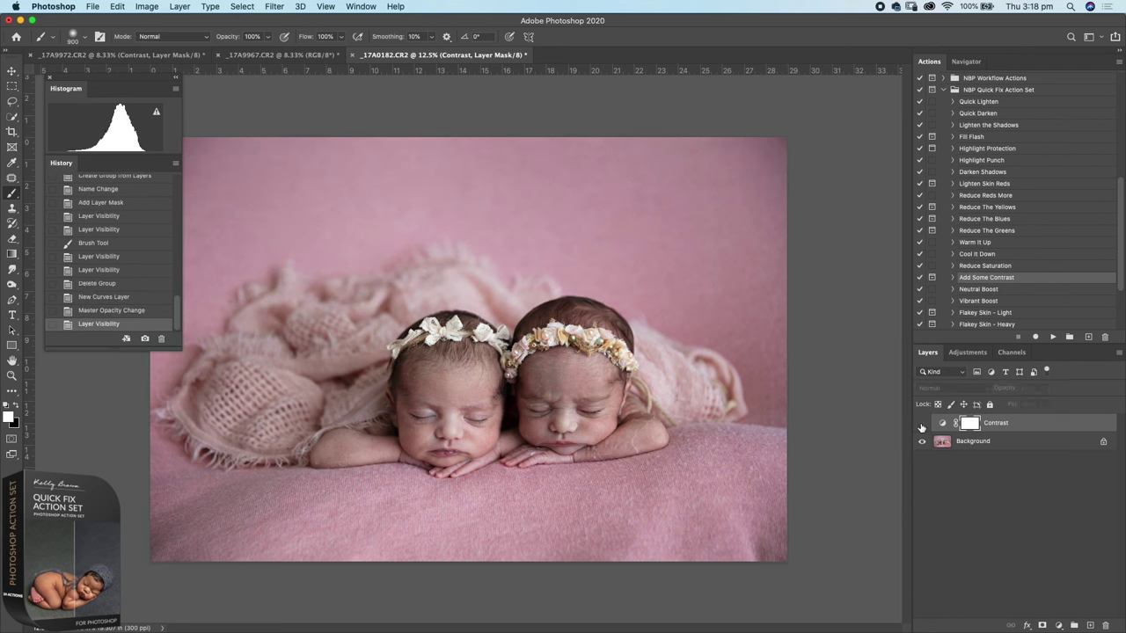
pyautogui.click(922, 425)
pyautogui.click(922, 426)
pyautogui.click(923, 426)
pyautogui.click(922, 427)
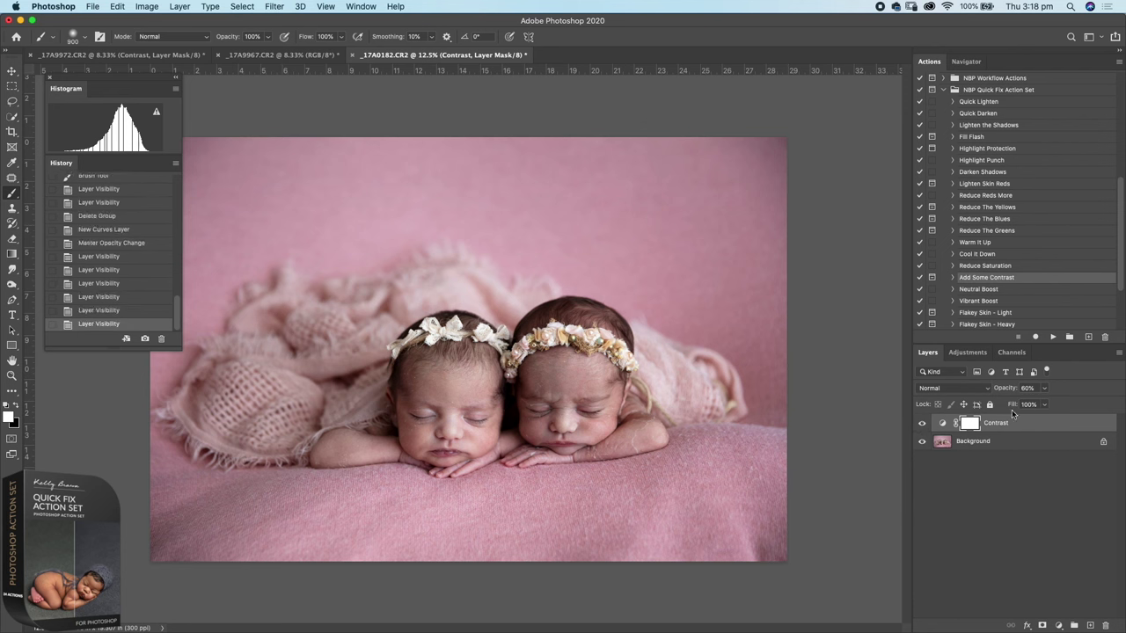
# Invert the Contrast mask to black, paint the effect over the babies with a 1500 white brush and compare with the original
pyautogui.press('super+i')
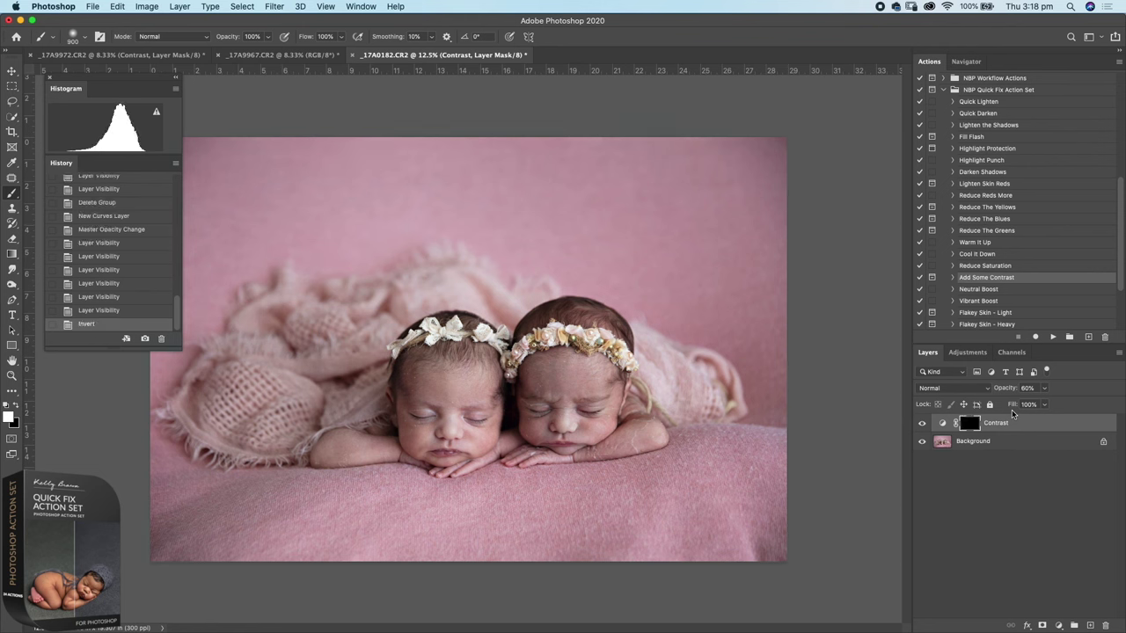
pyautogui.press(']')
pyautogui.press(']')
pyautogui.press(']')
pyautogui.press(']')
pyautogui.press(']')
pyautogui.press(']')
pyautogui.moveTo(533, 409)
pyautogui.mouseDown()
pyautogui.moveTo(448, 387)
pyautogui.moveTo(493, 414)
pyautogui.moveTo(546, 404)
pyautogui.mouseUp()
pyautogui.click(922, 426)
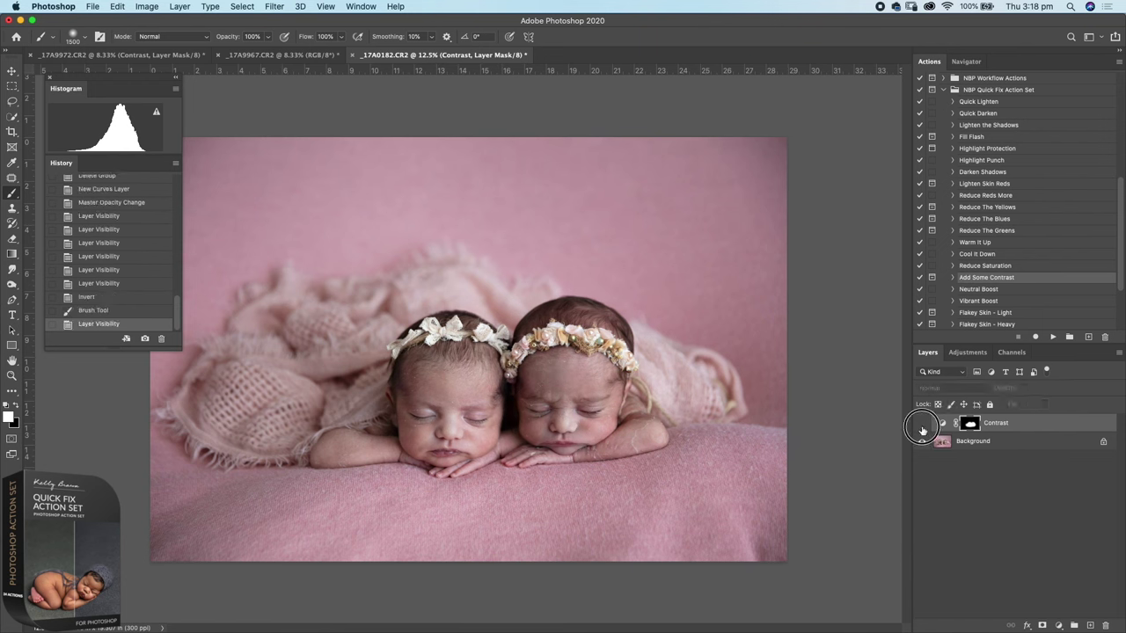
pyautogui.click(923, 426)
# Delete the Contrast layer from the twins portrait and from the _17A9972.CR2 maternity portrait
pyautogui.moveTo(943, 433); pyautogui.dragTo(1105, 626)
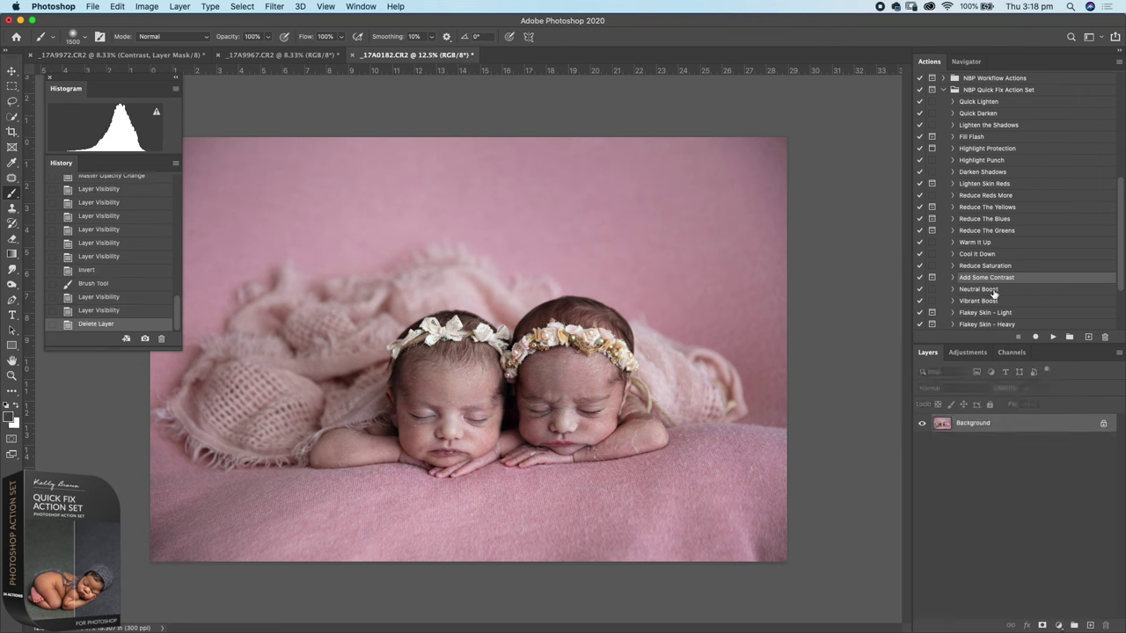
pyautogui.click(986, 291)
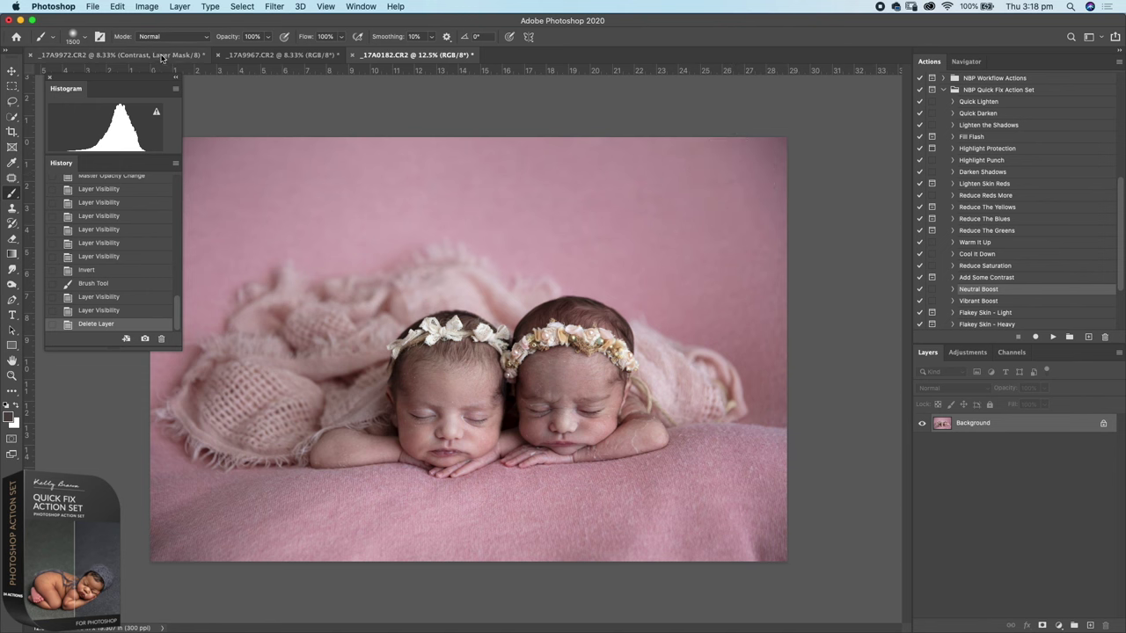
pyautogui.click(161, 56)
pyautogui.moveTo(942, 429); pyautogui.dragTo(1105, 625)
# Run the Neutral Boost action on the maternity portrait with its mask inverted to white and compare with the original
pyautogui.click(1053, 339)
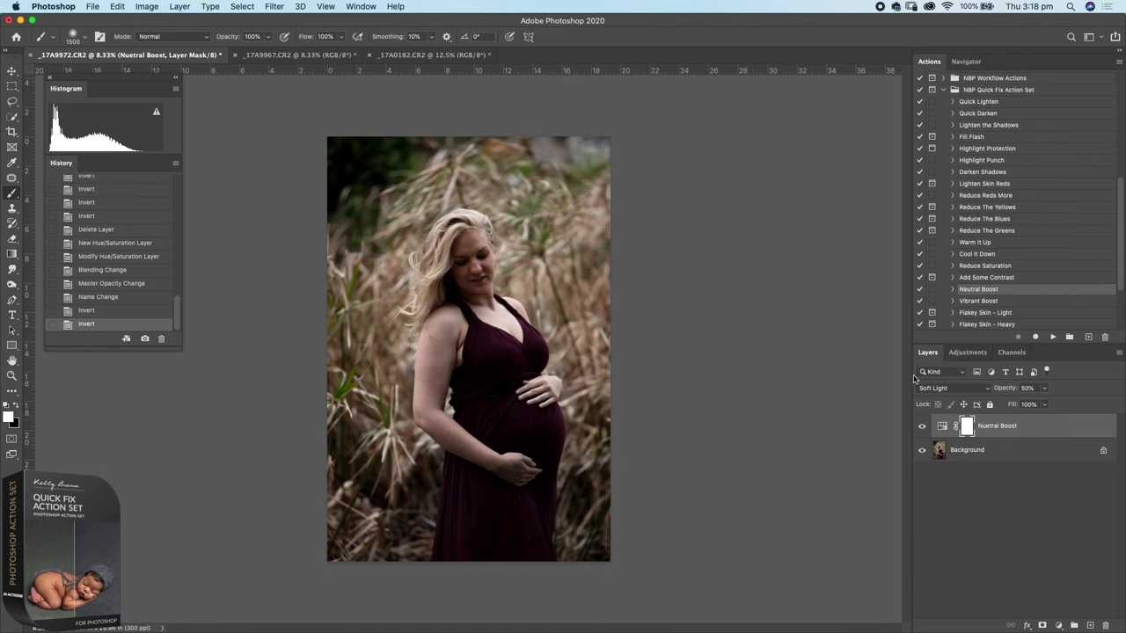
pyautogui.press('super+plus')
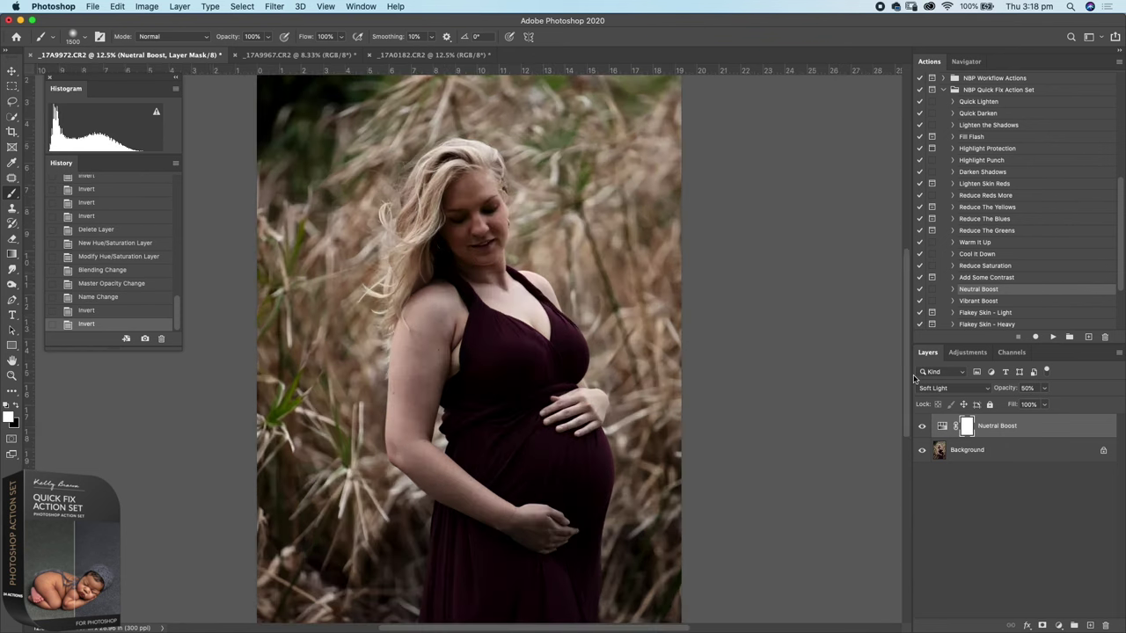
pyautogui.click(922, 428)
pyautogui.click(923, 429)
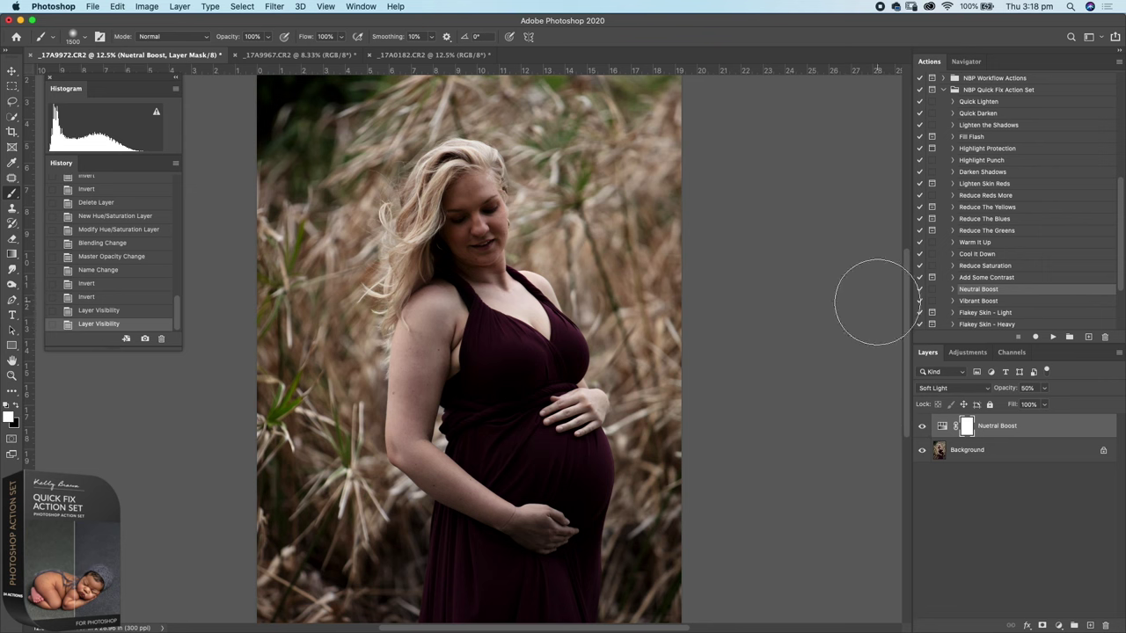
pyautogui.click(922, 427)
pyautogui.click(921, 427)
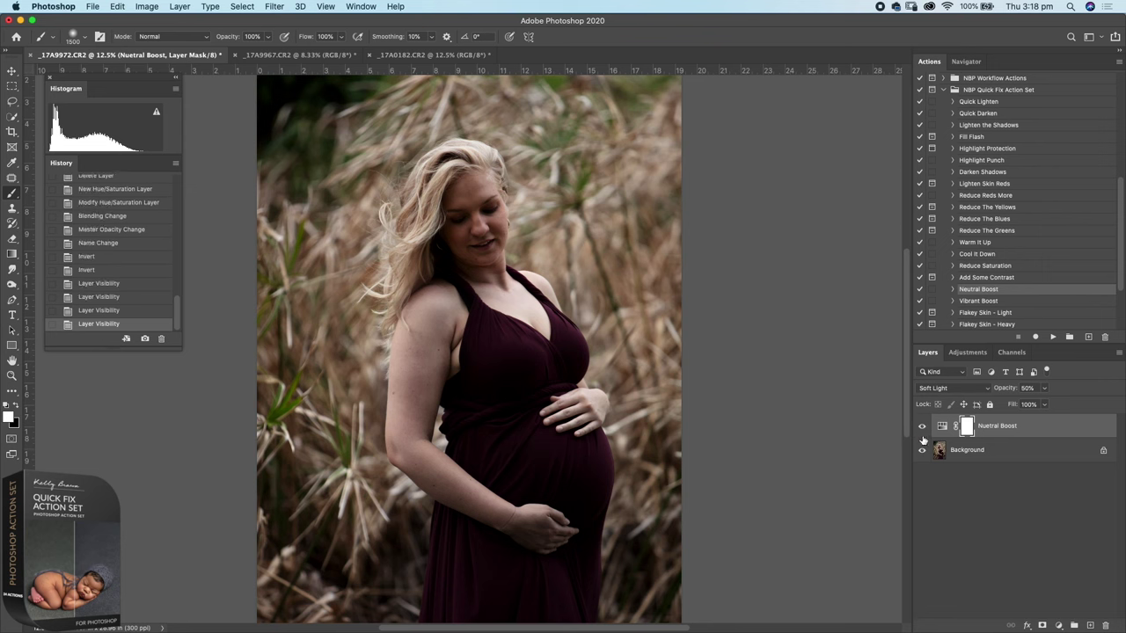
# Invert the Neutral Boost mask to black and run the Vibrant Boost action directly above the Background layer
pyautogui.press('super+i')
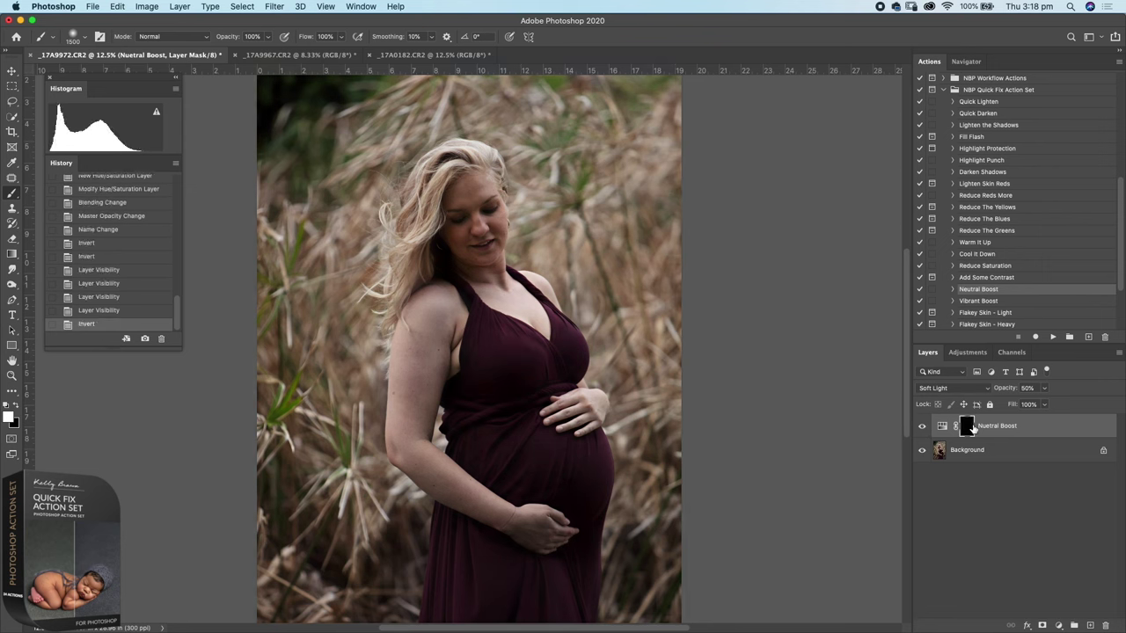
pyautogui.click(978, 452)
pyautogui.click(978, 303)
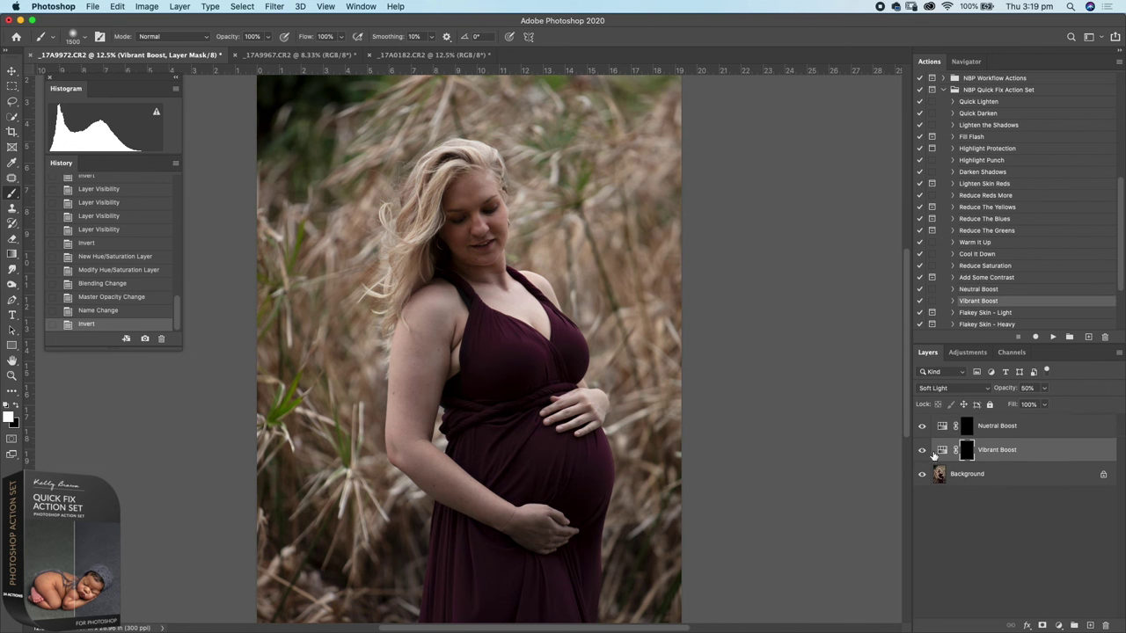
# Invert the Vibrant Boost mask to white to compare the effect with the original, and delete both boost layers
pyautogui.press('super+i')
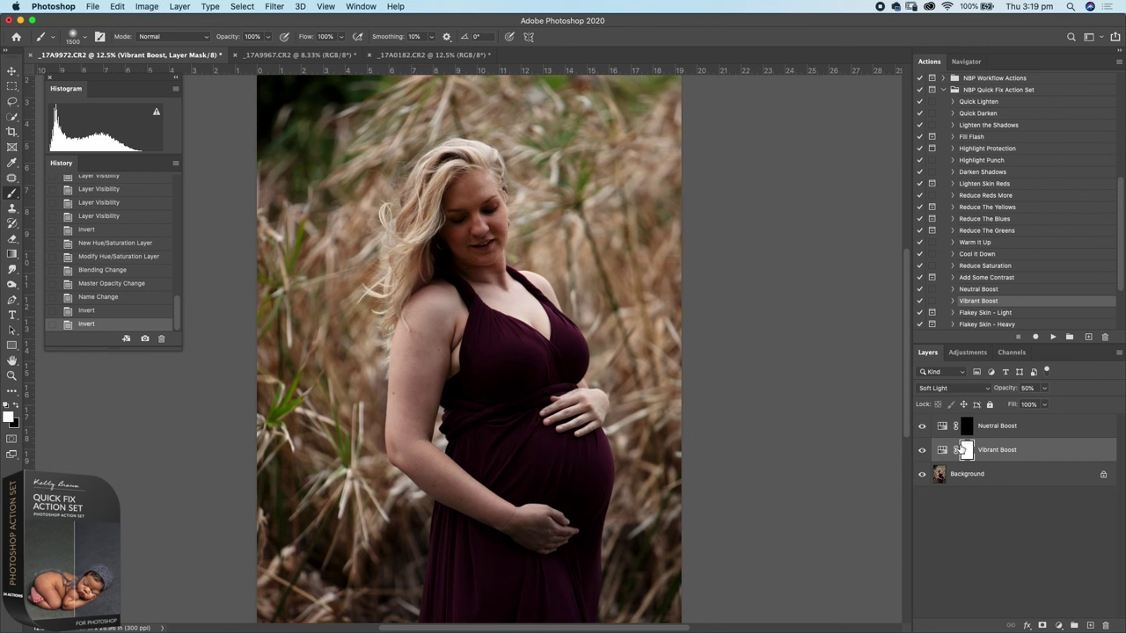
pyautogui.click(922, 452)
pyautogui.click(921, 453)
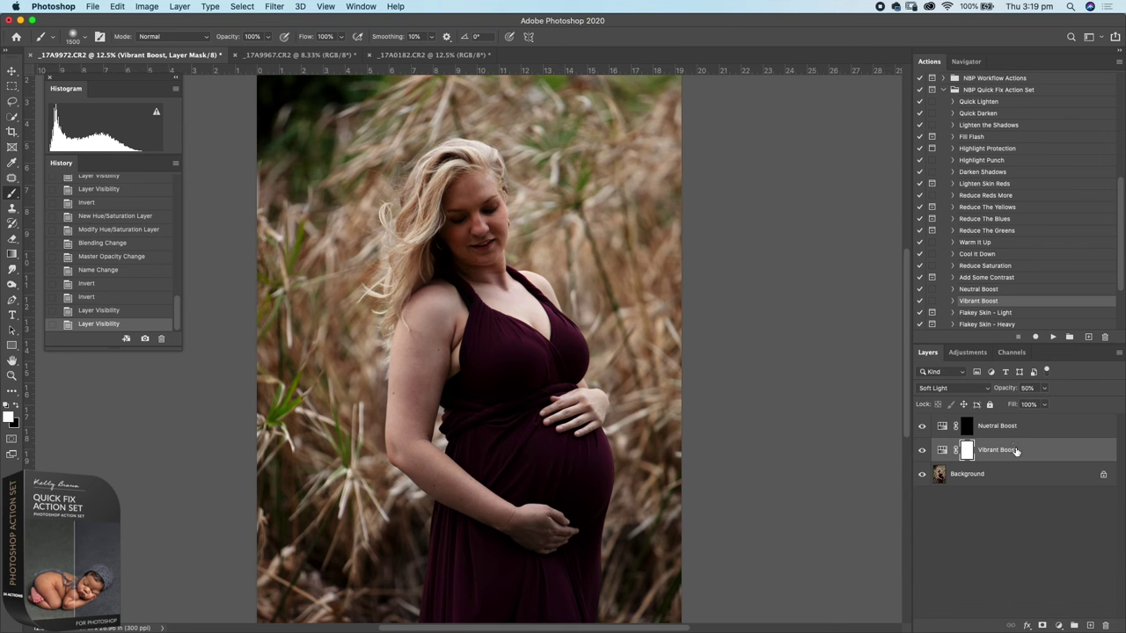
pyautogui.keyDown('shift'); pyautogui.click(1007, 434); pyautogui.keyUp('shift')
pyautogui.moveTo(994, 450); pyautogui.dragTo(1105, 626)
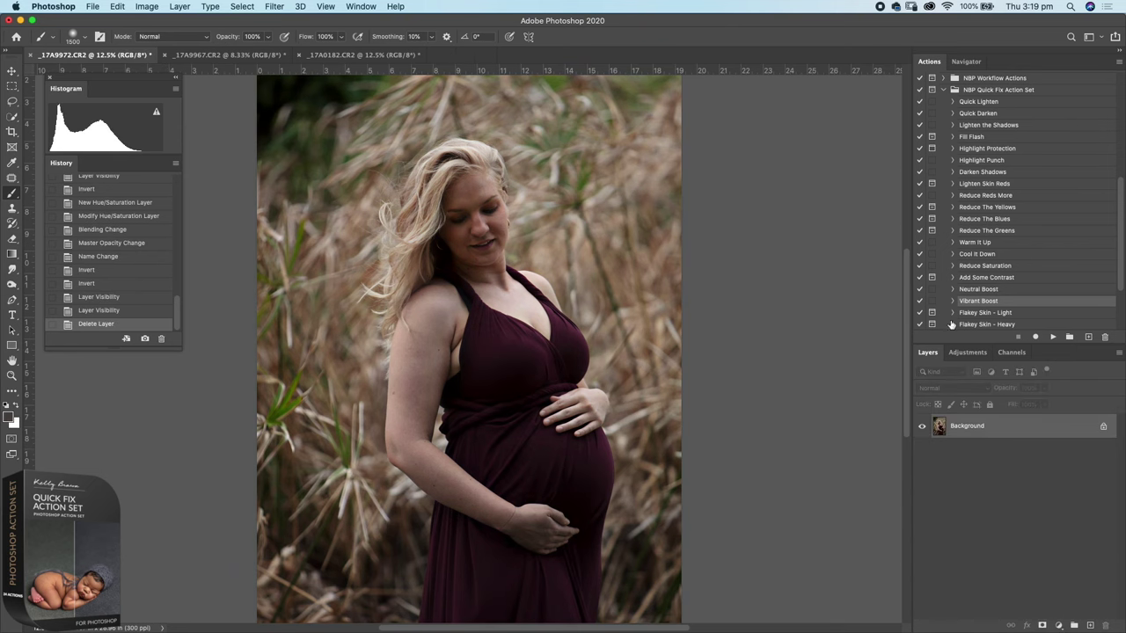
# Run the Flakey Skin - Light action on the twins portrait _17A0182.CR2 and dismiss its painting instructions
pyautogui.click(365, 56)
pyautogui.press('super+plus')
pyautogui.press('super+plus')
pyautogui.scroll(-10, 642, 281)
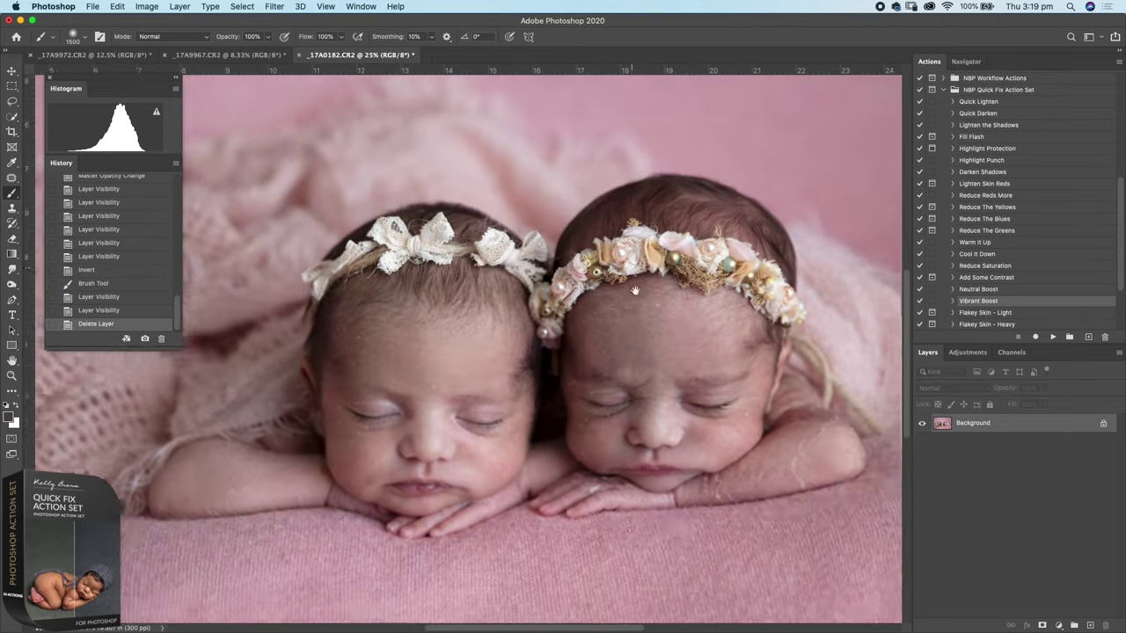
pyautogui.press('super+plus')
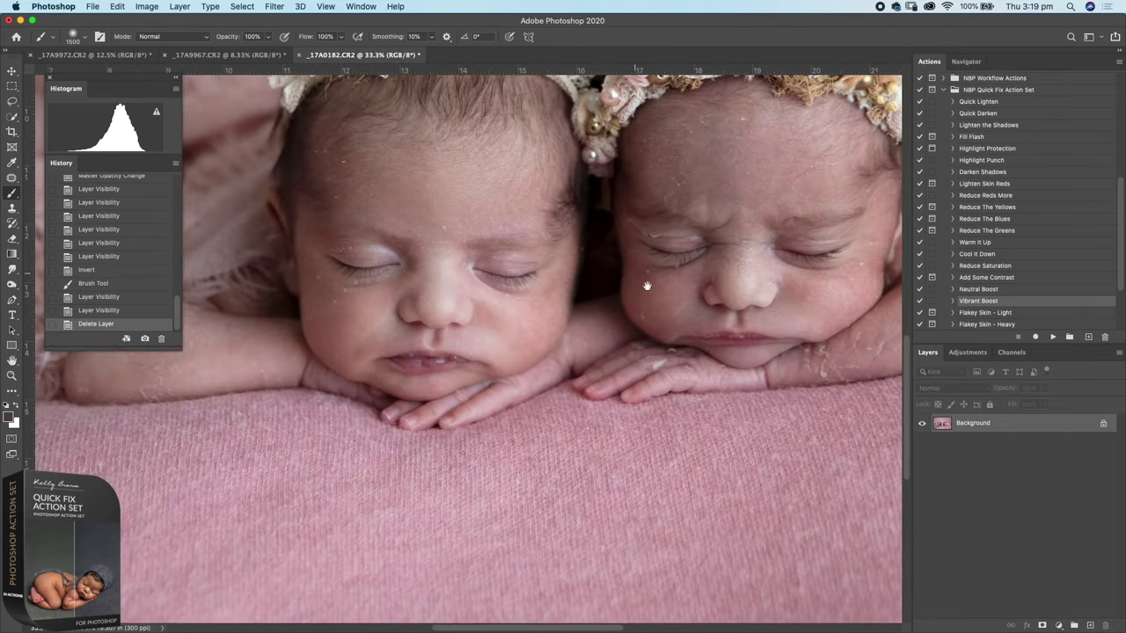
pyautogui.moveTo(713, 466); pyautogui.dragTo(641, 497)
pyautogui.hscroll(3, 641, 498)
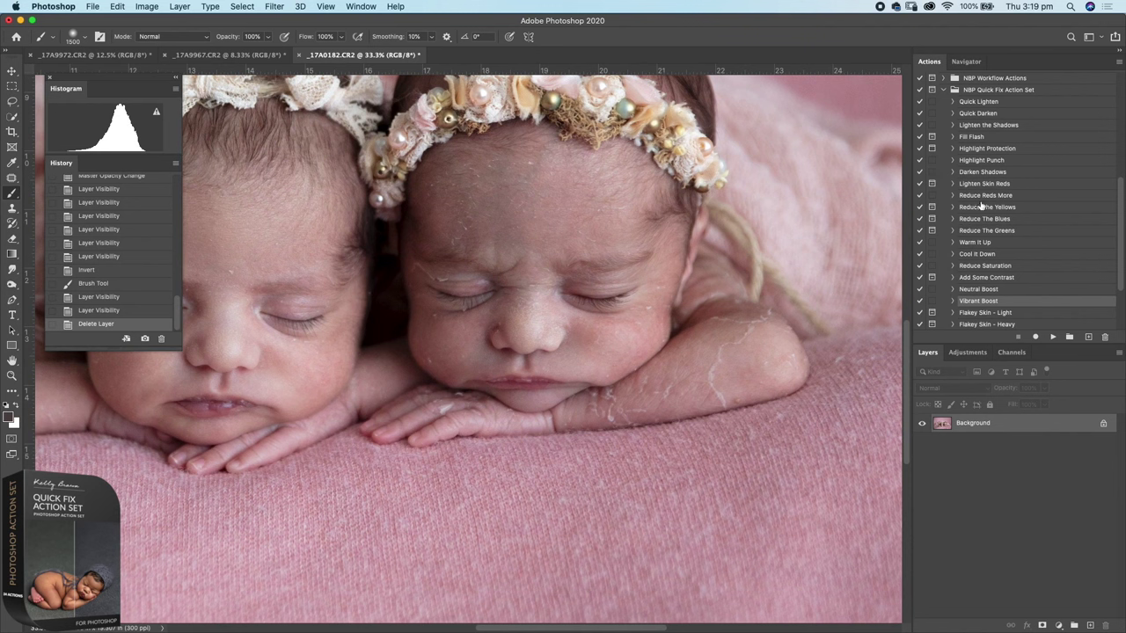
pyautogui.scroll(-3, 1090, 272)
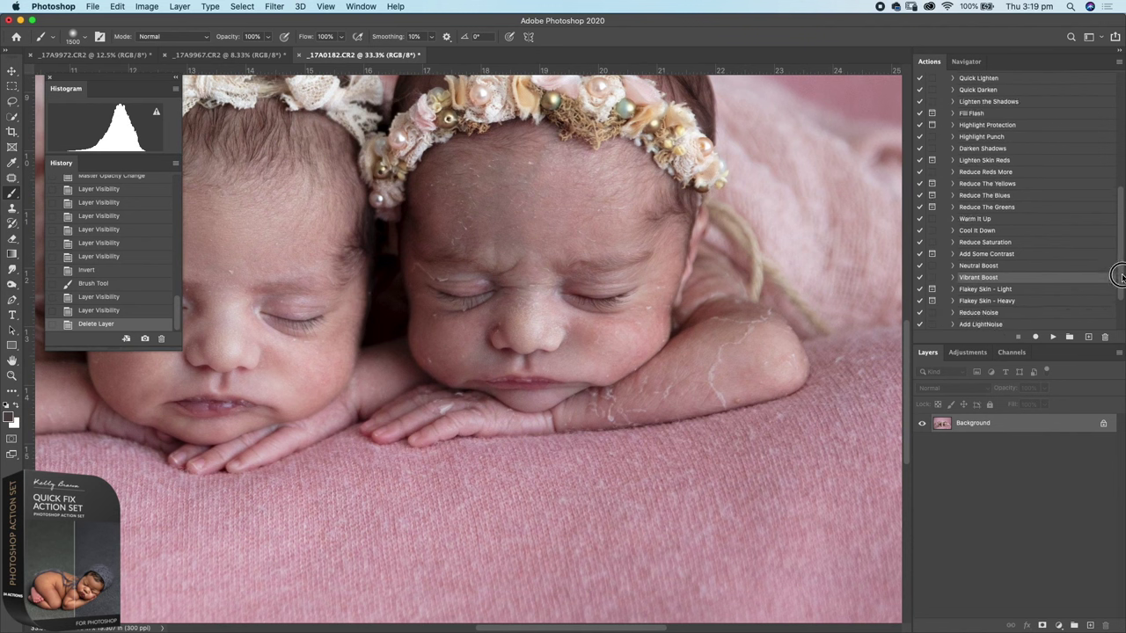
pyautogui.click(978, 279)
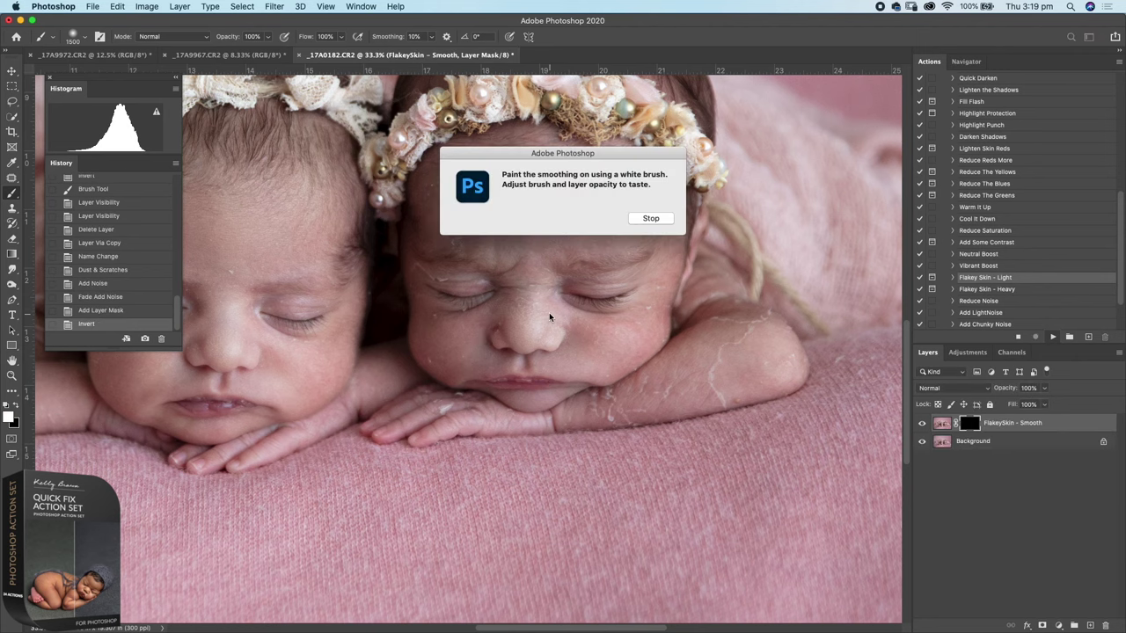
pyautogui.click(648, 217)
# Reduce the brush size to 90 to suit the flaky patches on the right-hand baby's forearm
pyautogui.press('super+plus')
pyautogui.press('super+plus')
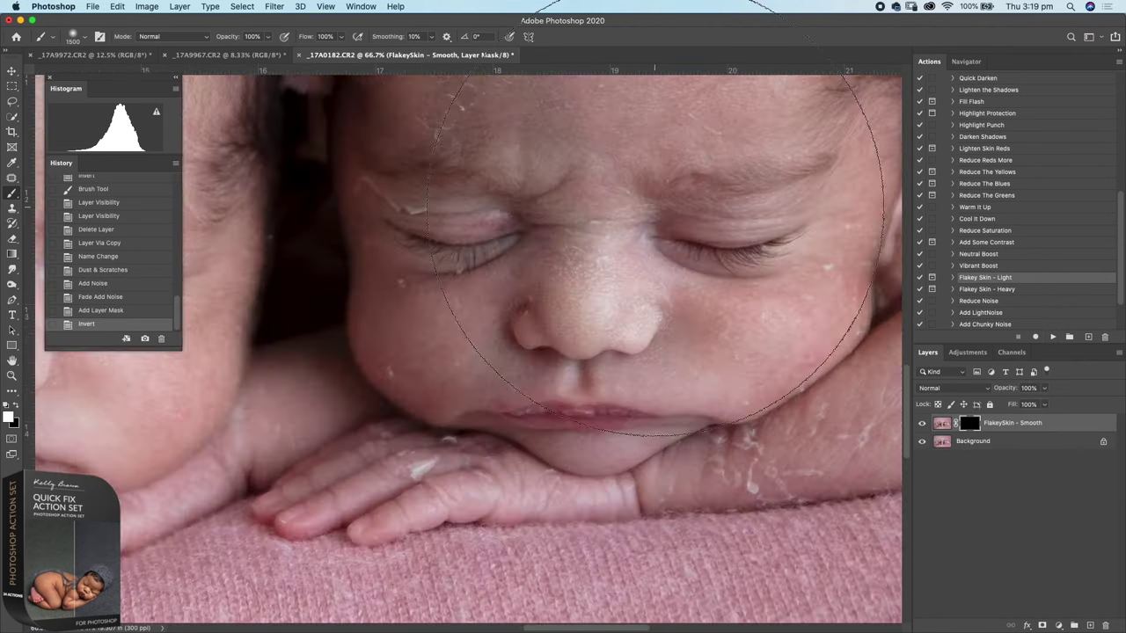
pyautogui.moveTo(574, 421); pyautogui.dragTo(522, 290)
pyautogui.moveTo(631, 322); pyautogui.dragTo(393, 326)
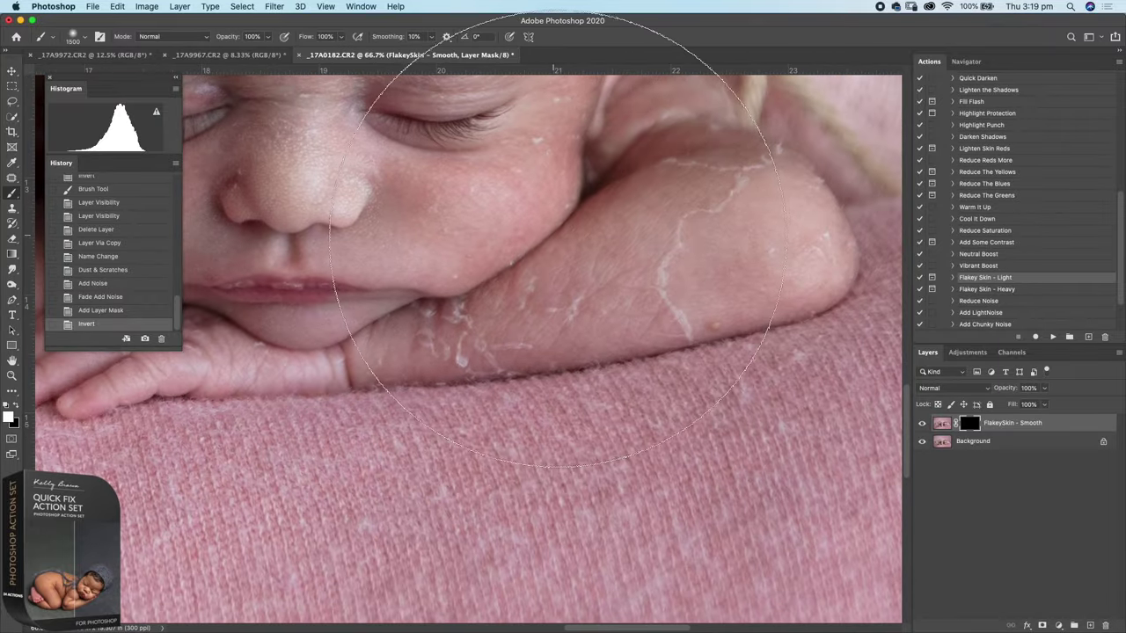
pyautogui.press('[')
pyautogui.press('[')
pyautogui.press('[')
pyautogui.press('[')
pyautogui.press('[')
pyautogui.press('[')
pyautogui.press('[')
pyautogui.press('[')
pyautogui.press('[')
pyautogui.press('[')
pyautogui.press('[')
pyautogui.press('[')
pyautogui.press('[')
pyautogui.press('[')
pyautogui.press('[')
pyautogui.press('[')
pyautogui.press('[')
pyautogui.press('[')
pyautogui.press('[')
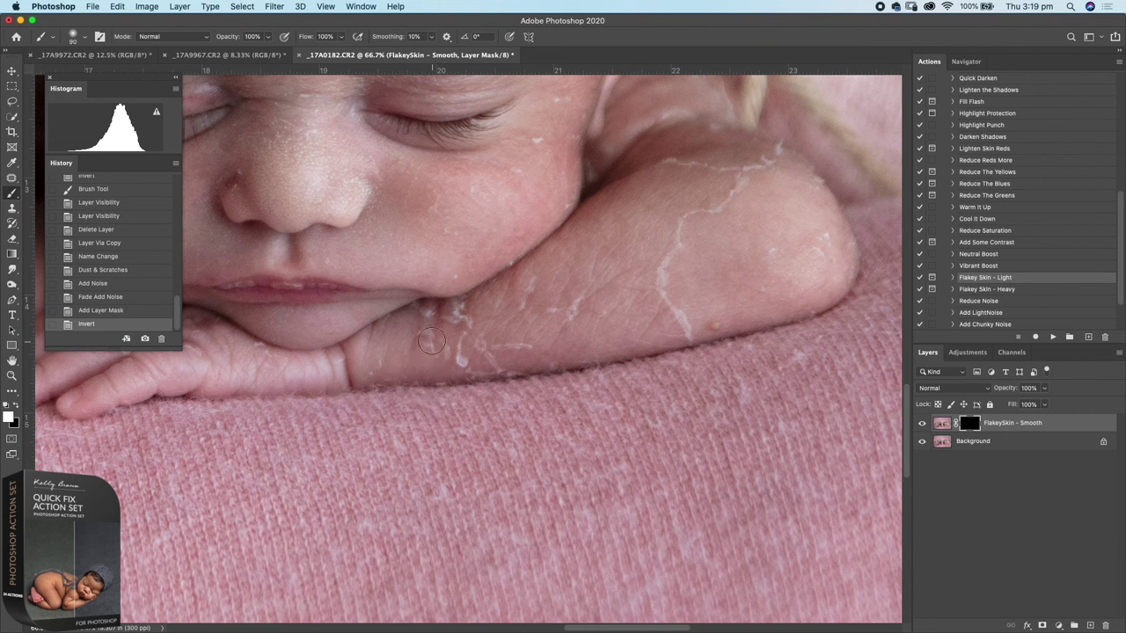
# Try a full-opacity smoothing stroke on the flaky forearm, undo it, and lower the brush opacity to 8%
pyautogui.moveTo(431, 341)
pyautogui.mouseDown()
pyautogui.moveTo(543, 349)
pyautogui.moveTo(522, 363)
pyautogui.moveTo(441, 345)
pyautogui.moveTo(465, 324)
pyautogui.moveTo(427, 321)
pyautogui.mouseUp()
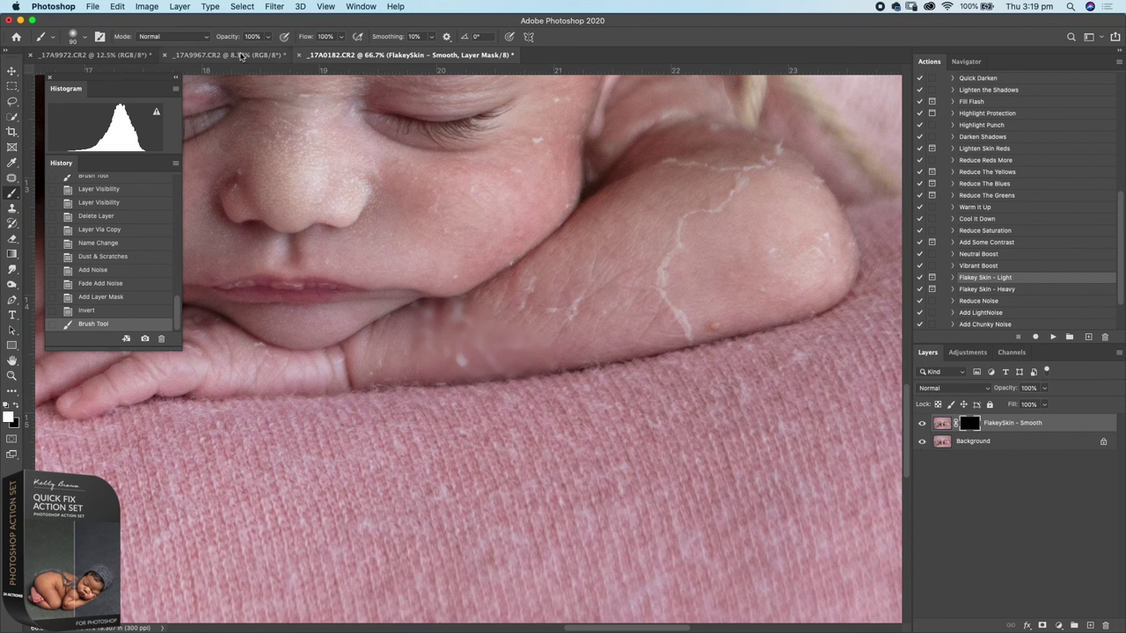
pyautogui.press('super+z')
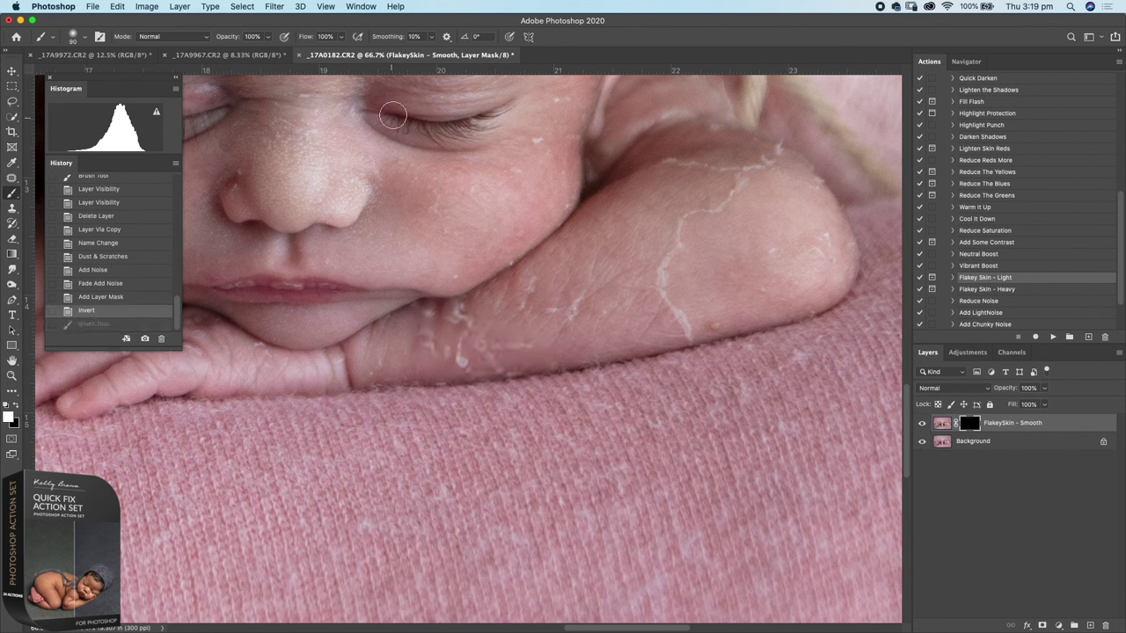
pyautogui.click(269, 36)
pyautogui.moveTo(278, 50); pyautogui.dragTo(218, 63)
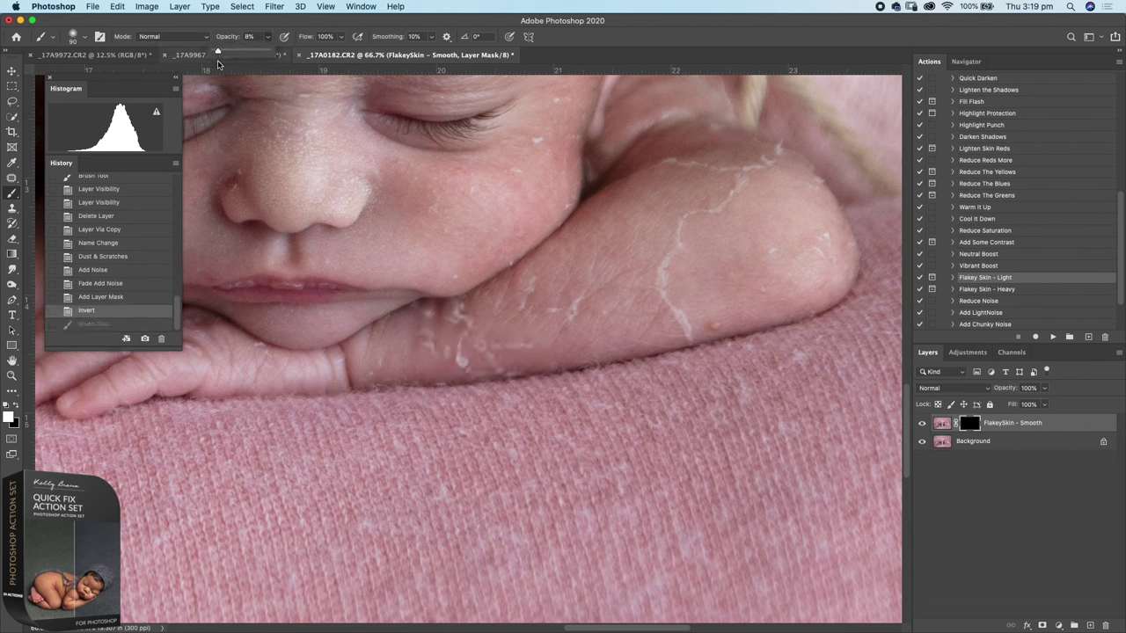
# Paint the FlakeySkin - Smooth mask lightly over the flaky patches along the forearm with a smaller brush at 100% zoom
pyautogui.press('super+1')
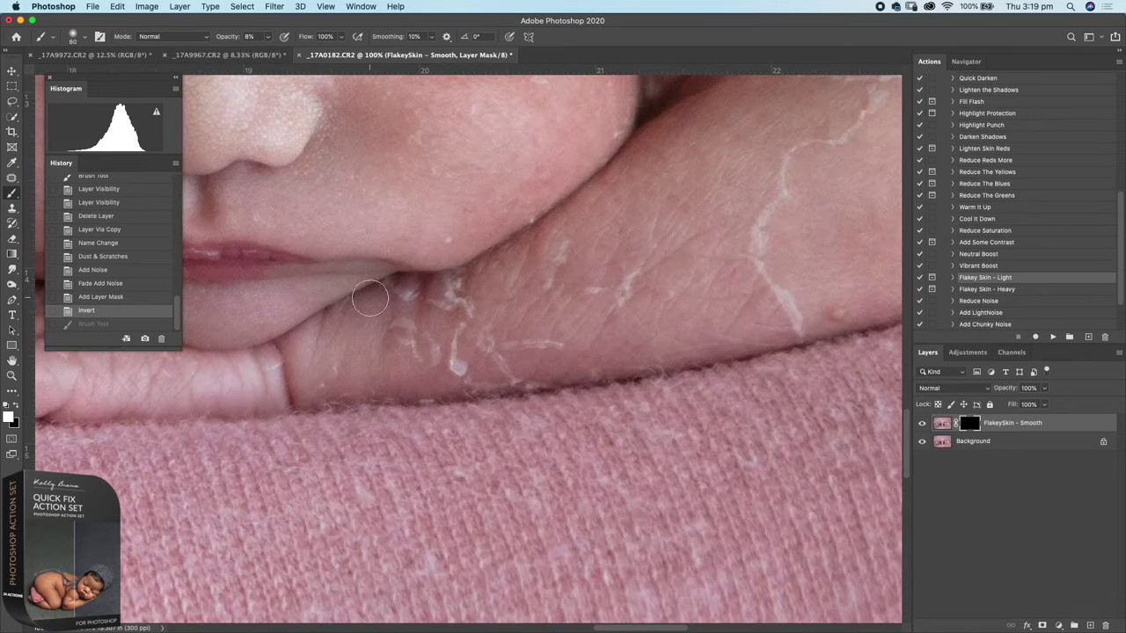
pyautogui.press('[')
pyautogui.press('[')
pyautogui.moveTo(415, 357)
pyautogui.mouseDown()
pyautogui.moveTo(398, 323)
pyautogui.moveTo(420, 326)
pyautogui.moveTo(447, 372)
pyautogui.moveTo(458, 349)
pyautogui.moveTo(439, 364)
pyautogui.moveTo(476, 354)
pyautogui.moveTo(480, 336)
pyautogui.moveTo(557, 346)
pyautogui.moveTo(478, 354)
pyautogui.moveTo(506, 372)
pyautogui.mouseUp()
pyautogui.click(397, 324)
pyautogui.click(419, 327)
pyautogui.click(456, 364)
pyautogui.click(456, 361)
pyautogui.click(543, 287)
pyautogui.click(565, 255)
pyautogui.click(573, 290)
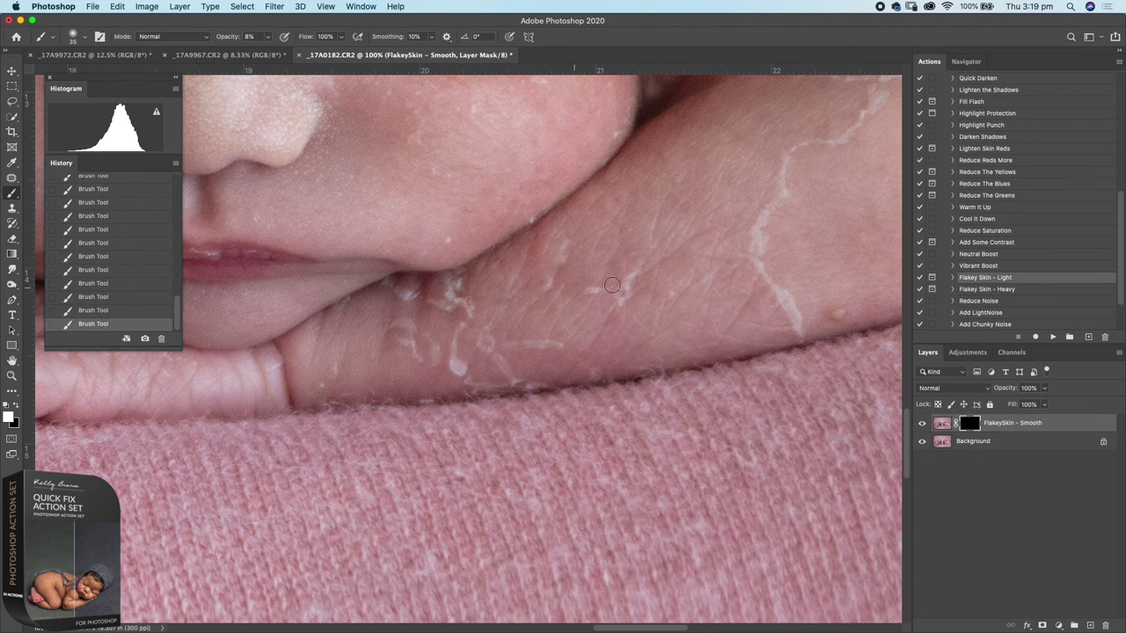
pyautogui.moveTo(634, 271)
pyautogui.mouseDown()
pyautogui.moveTo(618, 306)
pyautogui.moveTo(630, 292)
pyautogui.moveTo(665, 291)
pyautogui.mouseUp()
pyautogui.click(756, 247)
pyautogui.moveTo(756, 247); pyautogui.dragTo(764, 193)
pyautogui.press(']')
pyautogui.moveTo(752, 250)
pyautogui.mouseDown()
pyautogui.moveTo(794, 147)
pyautogui.moveTo(790, 173)
pyautogui.moveTo(836, 140)
pyautogui.moveTo(765, 193)
pyautogui.moveTo(780, 314)
pyautogui.moveTo(775, 299)
pyautogui.moveTo(827, 320)
pyautogui.mouseUp()
pyautogui.moveTo(422, 330)
pyautogui.mouseDown()
pyautogui.moveTo(430, 376)
pyautogui.moveTo(472, 383)
pyautogui.moveTo(519, 359)
pyautogui.moveTo(447, 326)
pyautogui.moveTo(386, 321)
pyautogui.moveTo(483, 302)
pyautogui.moveTo(427, 333)
pyautogui.moveTo(448, 375)
pyautogui.mouseUp()
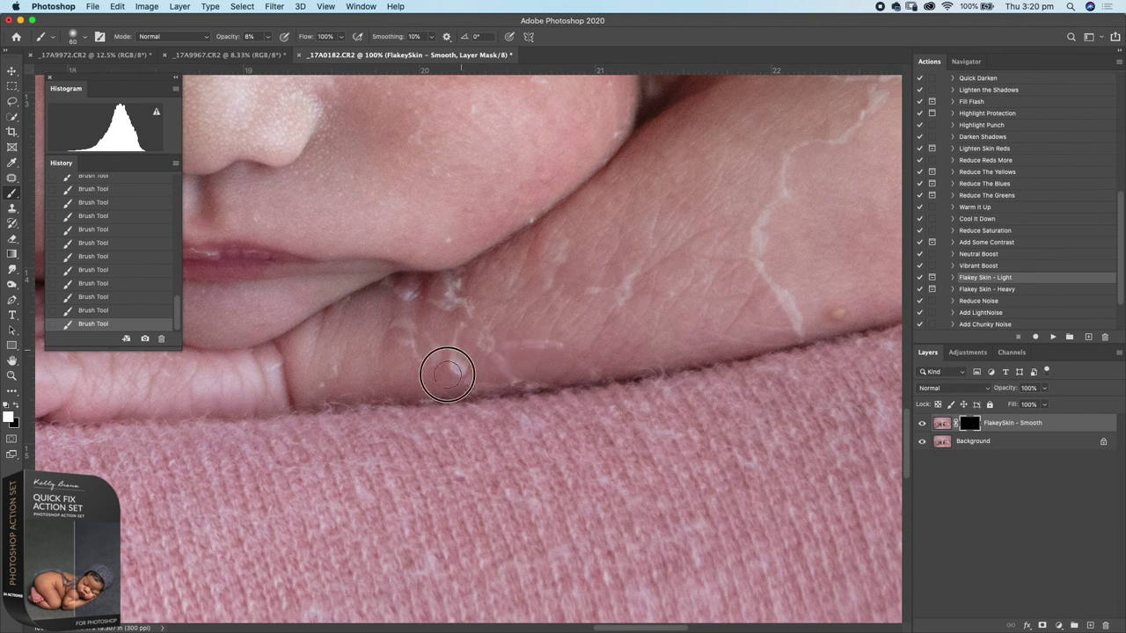
# Toggle the FlakeySkin - Smooth layer's visibility to compare the light smoothing with the original skin
pyautogui.click(922, 426)
pyautogui.click(922, 426)
pyautogui.click(922, 426)
pyautogui.click(924, 425)
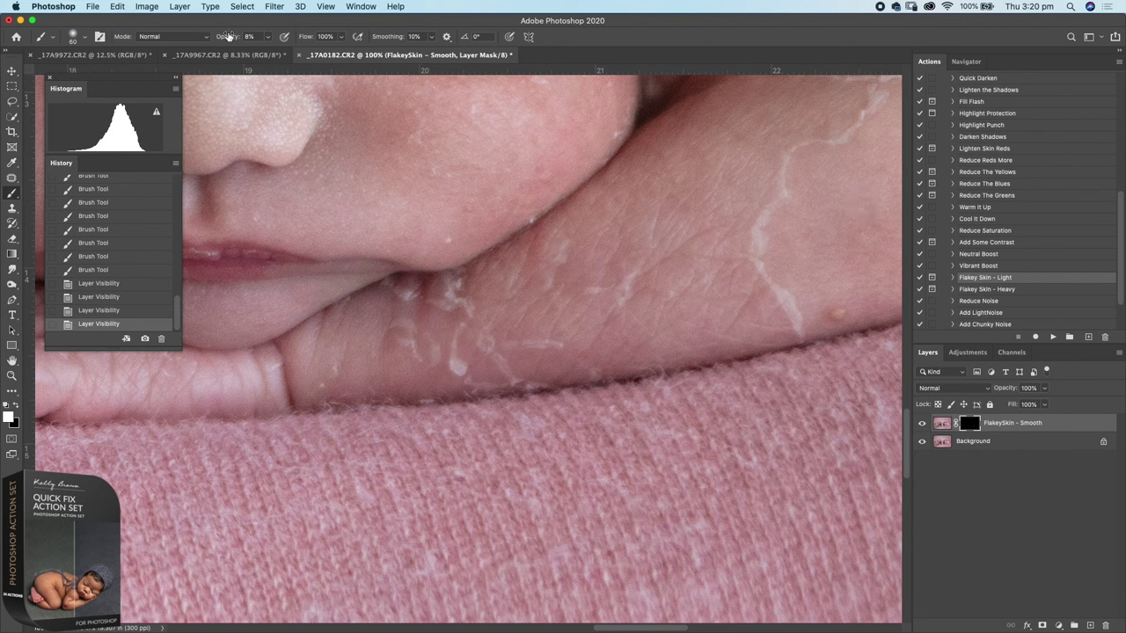
# Raise the brush opacity to 59% and paint stronger smoothing over the flaky patches on the forearm and cheek
pyautogui.moveTo(227, 36); pyautogui.dragTo(274, 43)
pyautogui.moveTo(477, 319)
pyautogui.mouseDown()
pyautogui.moveTo(444, 305)
pyautogui.moveTo(453, 288)
pyautogui.moveTo(511, 267)
pyautogui.mouseUp()
pyautogui.moveTo(414, 350)
pyautogui.mouseDown()
pyautogui.moveTo(403, 323)
pyautogui.moveTo(464, 375)
pyautogui.moveTo(453, 350)
pyautogui.moveTo(485, 346)
pyautogui.moveTo(519, 383)
pyautogui.mouseUp()
pyautogui.moveTo(530, 348)
pyautogui.mouseDown()
pyautogui.moveTo(548, 346)
pyautogui.moveTo(530, 343)
pyautogui.mouseUp()
pyautogui.moveTo(428, 289); pyautogui.dragTo(391, 287)
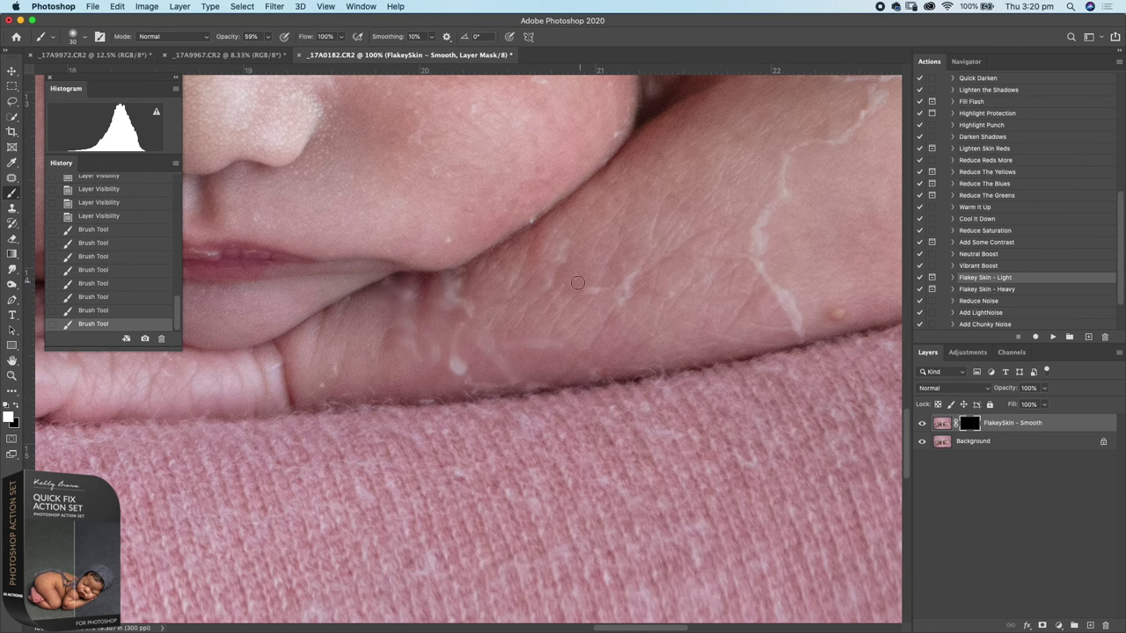
pyautogui.moveTo(550, 278); pyautogui.dragTo(562, 252)
pyautogui.moveTo(607, 294); pyautogui.dragTo(628, 285)
pyautogui.moveTo(498, 379); pyautogui.dragTo(548, 456)
pyautogui.moveTo(635, 230); pyautogui.dragTo(643, 221)
pyautogui.moveTo(671, 182); pyautogui.dragTo(667, 164)
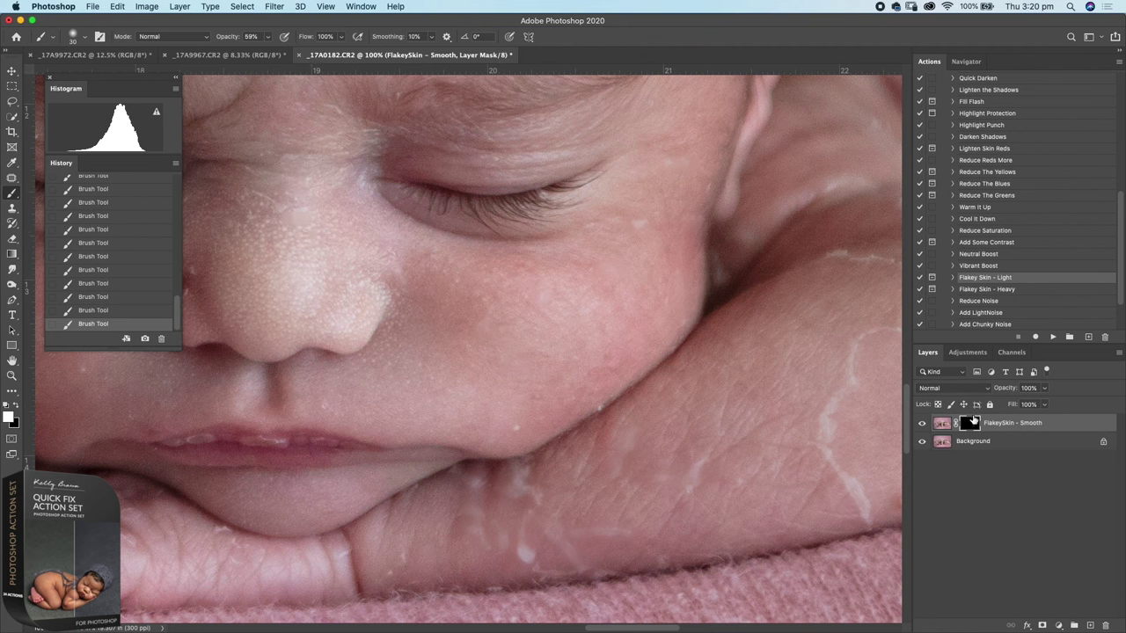
# Delete the FlakeySkin - Smooth layer and run the Flakey Skin - Heavy action, dismissing its instructions
pyautogui.moveTo(947, 423); pyautogui.dragTo(1105, 625)
pyautogui.click(975, 290)
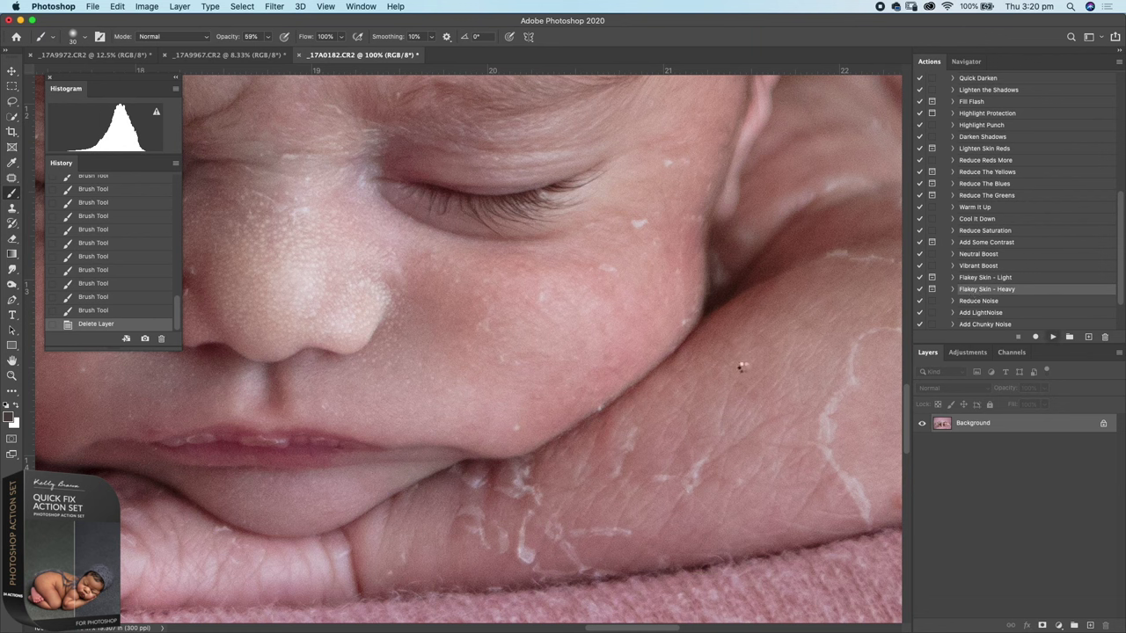
pyautogui.click(649, 221)
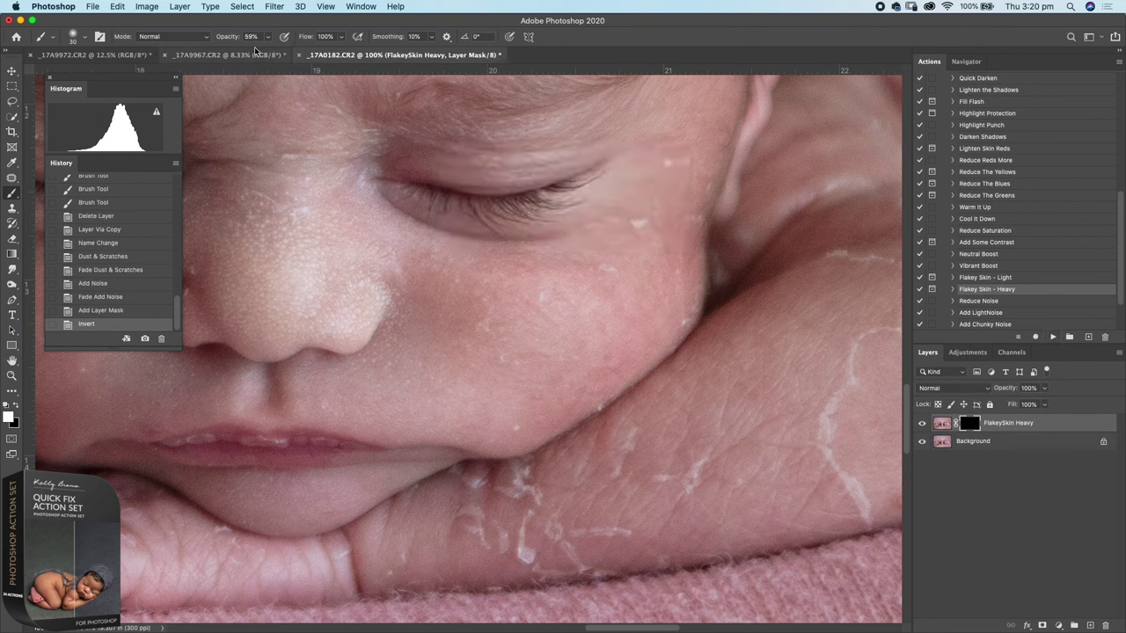
# Paint the FlakeySkin Heavy mask over the flaky patches on the forearm below the baby's chin
pyautogui.click(504, 359)
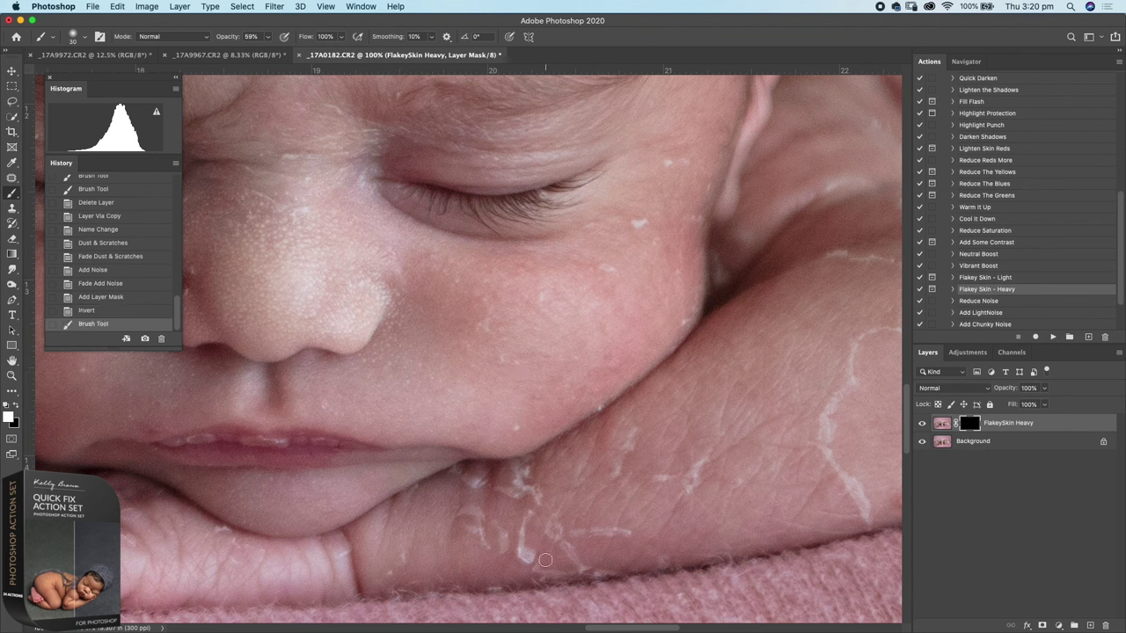
pyautogui.moveTo(558, 536)
pyautogui.mouseDown()
pyautogui.moveTo(633, 533)
pyautogui.moveTo(670, 490)
pyautogui.moveTo(650, 497)
pyautogui.moveTo(674, 472)
pyautogui.mouseUp()
pyautogui.moveTo(702, 470)
pyautogui.mouseDown()
pyautogui.moveTo(702, 460)
pyautogui.moveTo(685, 494)
pyautogui.mouseUp()
pyautogui.click(703, 457)
pyautogui.click(737, 474)
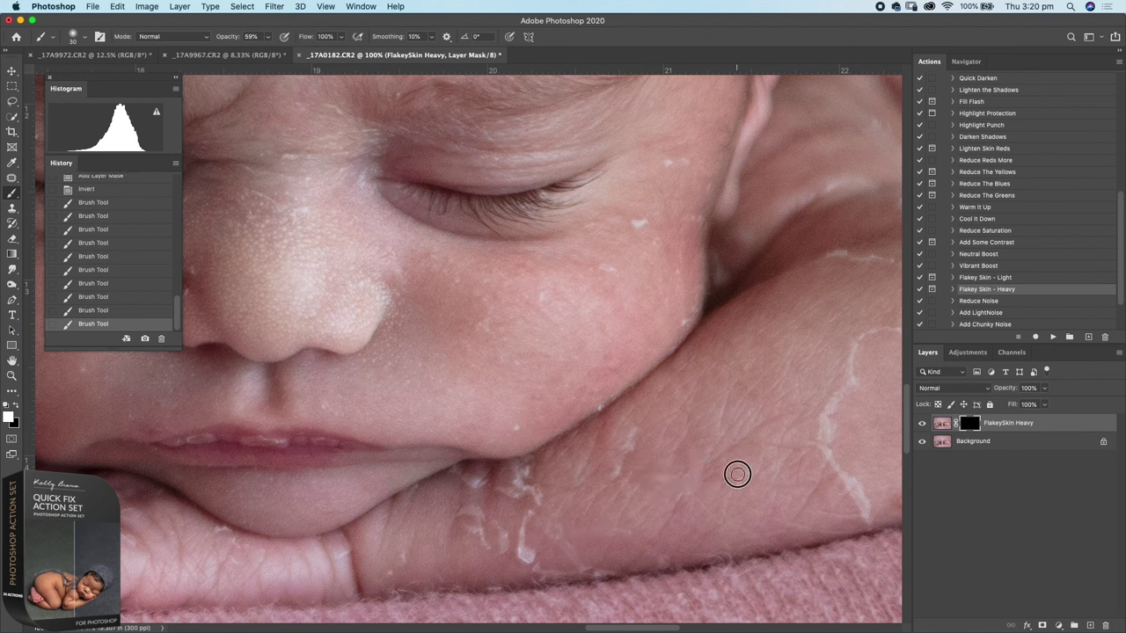
pyautogui.click(664, 561)
pyautogui.click(637, 425)
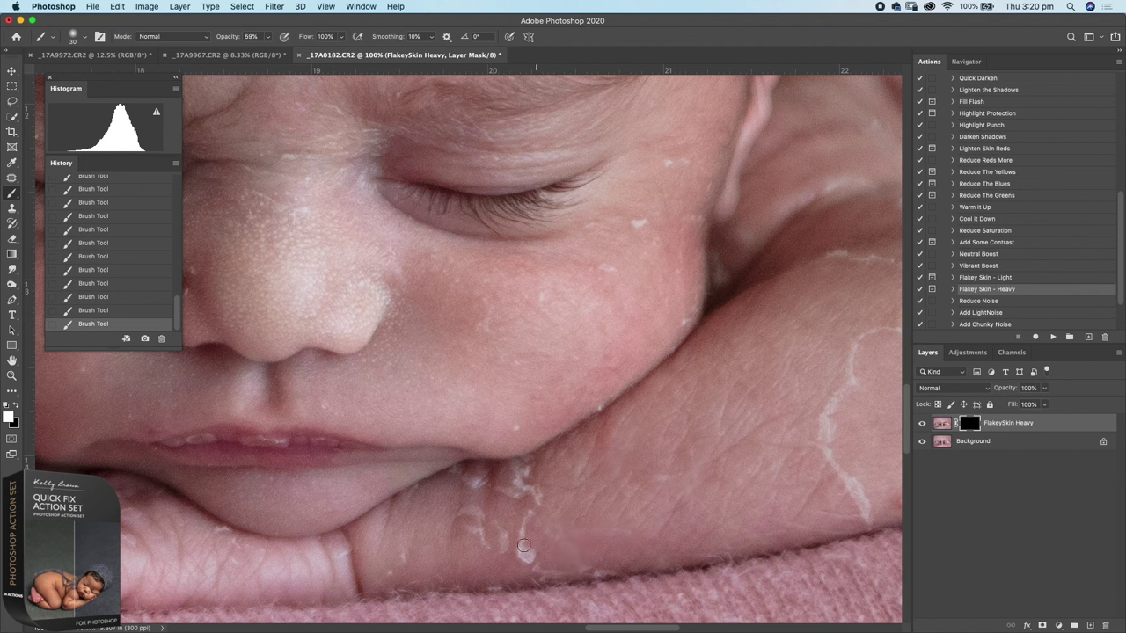
pyautogui.moveTo(527, 553)
pyautogui.mouseDown()
pyautogui.moveTo(523, 512)
pyautogui.moveTo(539, 558)
pyautogui.moveTo(547, 499)
pyautogui.moveTo(525, 492)
pyautogui.moveTo(535, 486)
pyautogui.moveTo(500, 512)
pyautogui.moveTo(504, 546)
pyautogui.moveTo(507, 534)
pyautogui.moveTo(482, 554)
pyautogui.moveTo(479, 523)
pyautogui.moveTo(474, 544)
pyautogui.moveTo(464, 524)
pyautogui.moveTo(479, 514)
pyautogui.moveTo(481, 540)
pyautogui.moveTo(515, 561)
pyautogui.moveTo(536, 558)
pyautogui.moveTo(533, 548)
pyautogui.moveTo(541, 579)
pyautogui.moveTo(584, 574)
pyautogui.mouseUp()
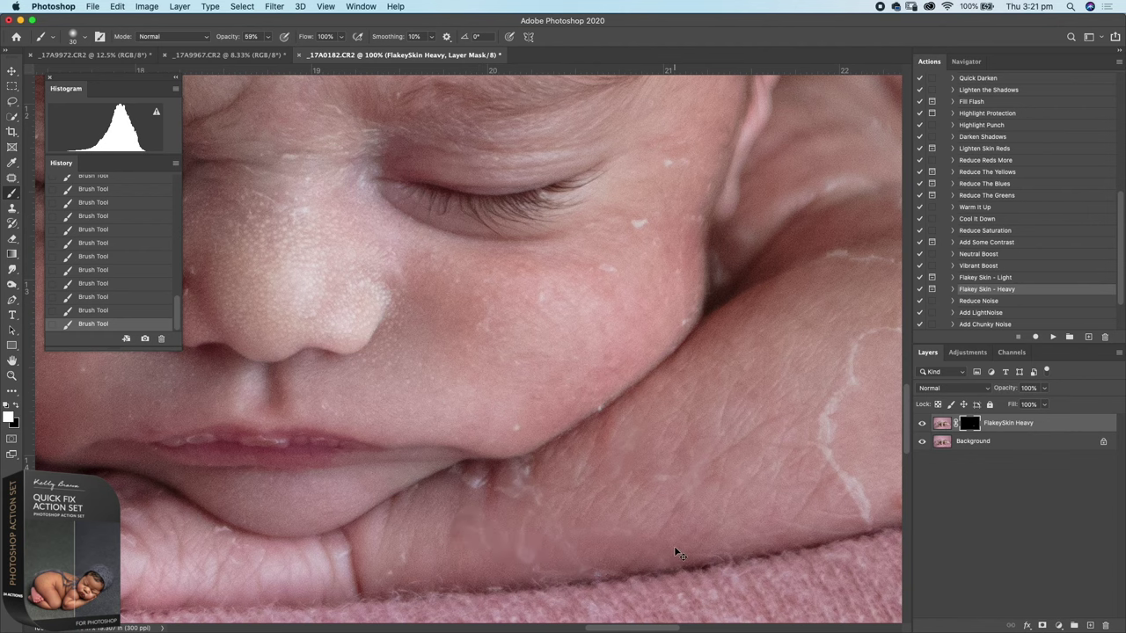
# Zoom out to 50% and toggle the FlakeySkin Heavy layer's visibility to compare the smoothed forearm with the original
pyautogui.press('super+minus')
pyautogui.press('super+minus')
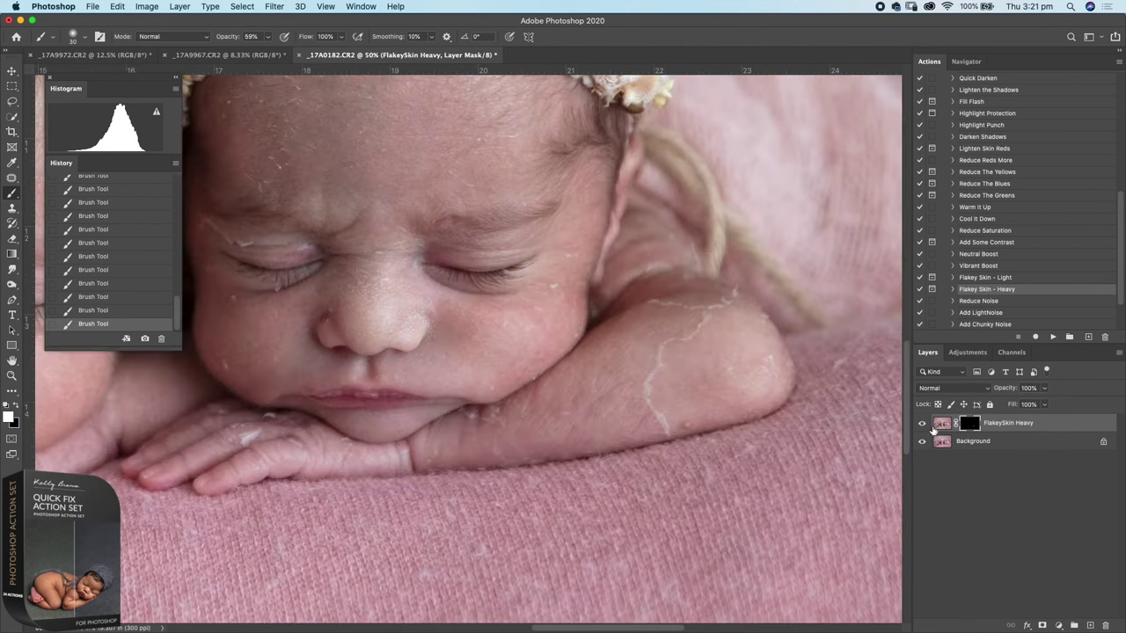
pyautogui.click(922, 424)
pyautogui.click(922, 424)
pyautogui.click(922, 424)
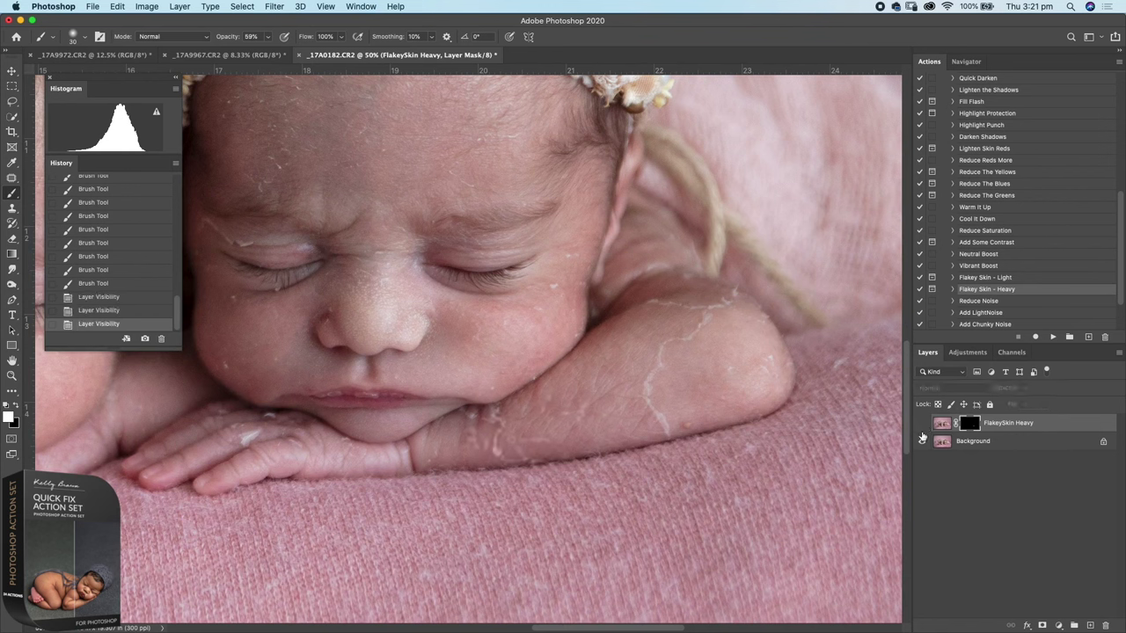
pyautogui.click(922, 426)
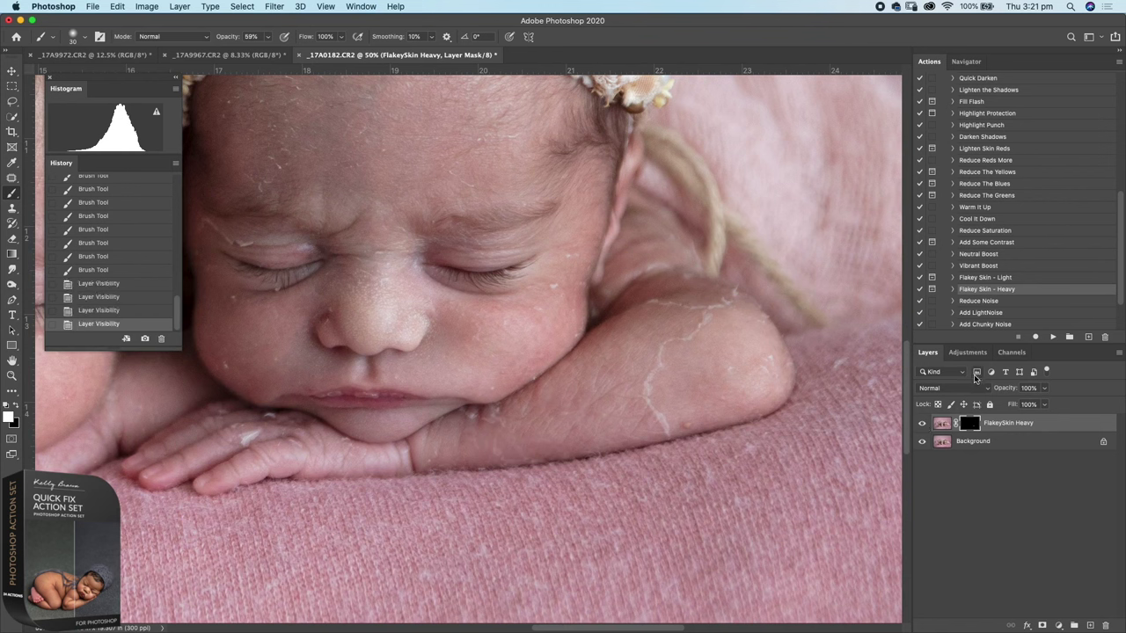
# Demonstrate the opacity adjustment on the FlakeySkin Heavy layer, leaving it at 100%, and delete the layer
pyautogui.moveTo(1010, 391); pyautogui.dragTo(980, 417)
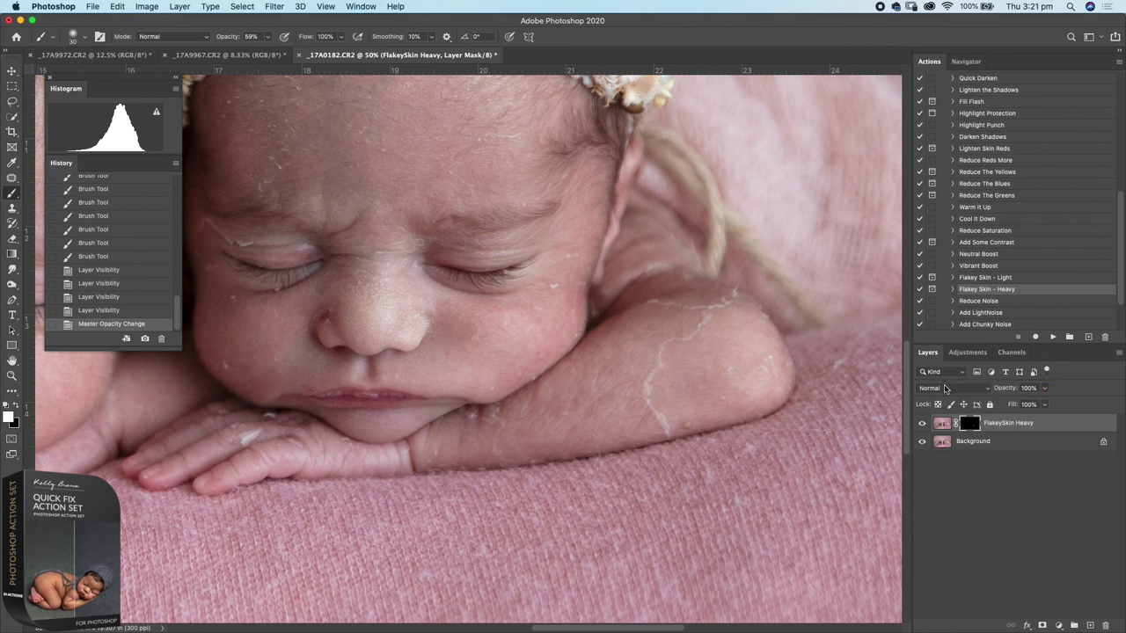
pyautogui.moveTo(942, 423); pyautogui.dragTo(1105, 625)
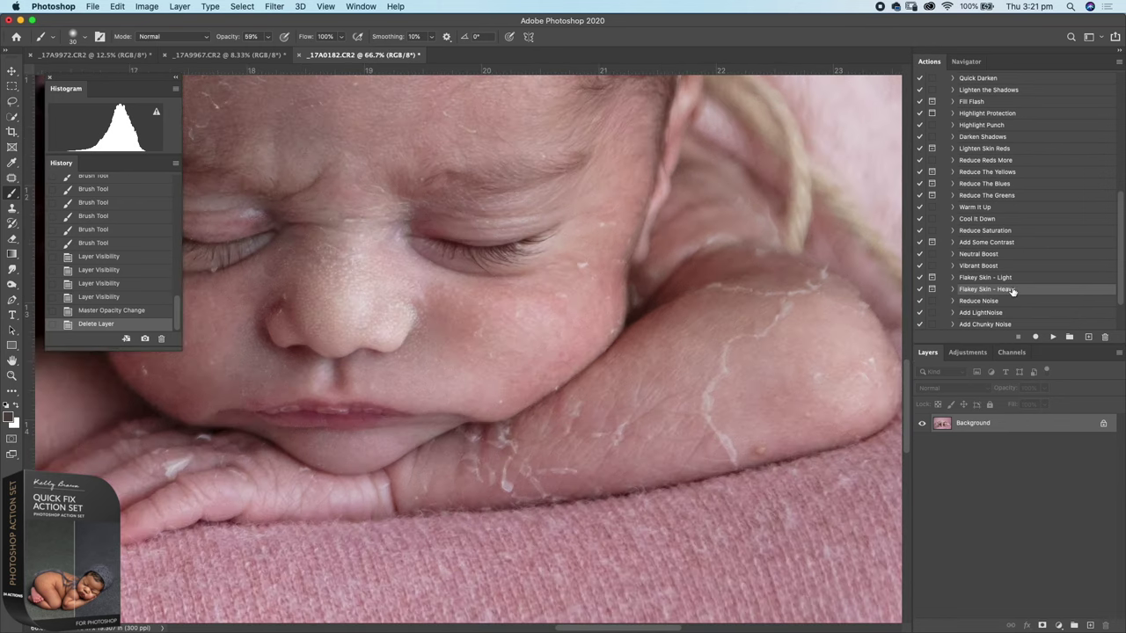
# Run the Reduce Noise action and compare the grain in the dark hair with the original at 200% zoom
pyautogui.scroll(10, 641, 419)
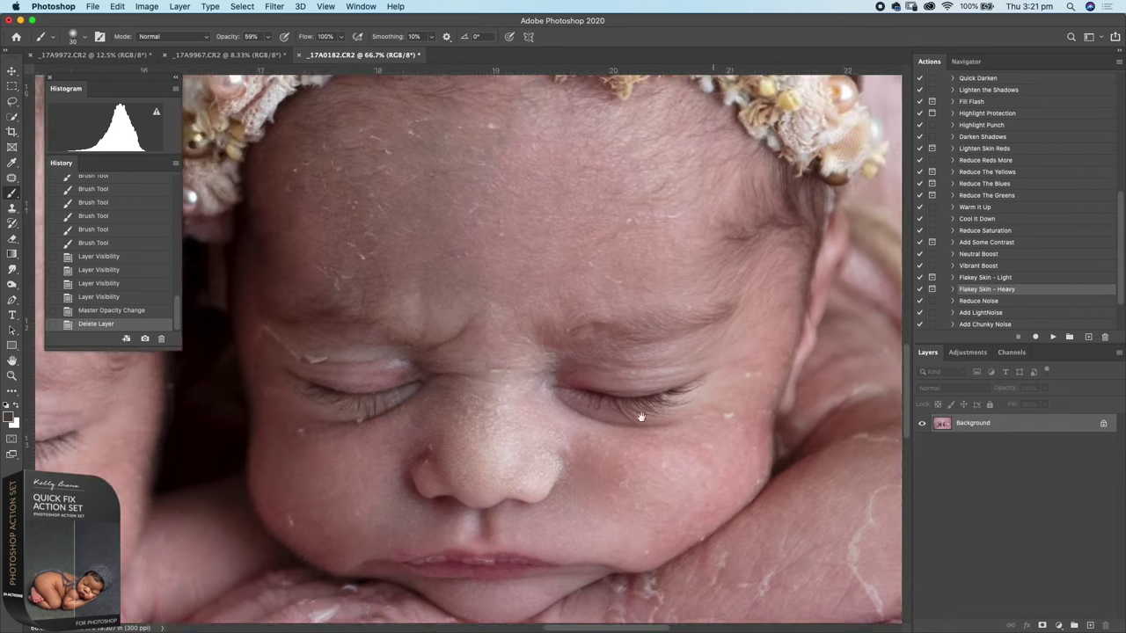
pyautogui.hscroll(-5, 607, 392)
pyautogui.moveTo(662, 349); pyautogui.dragTo(466, 415)
pyautogui.press('super+plus')
pyautogui.scroll(1, 539, 400)
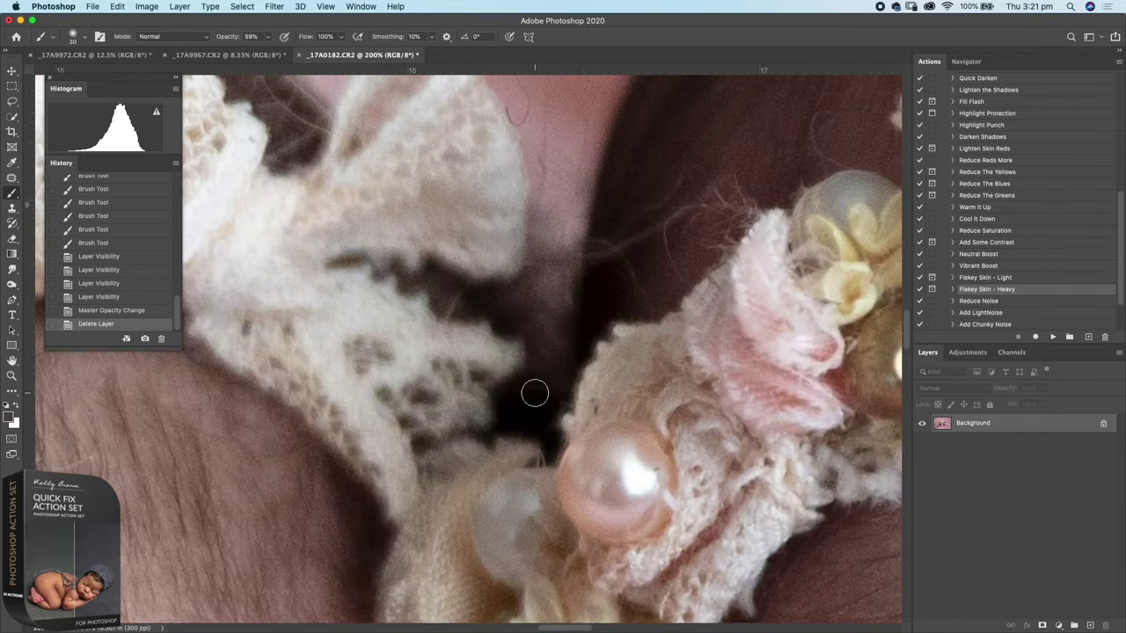
pyautogui.scroll(6, 535, 395)
pyautogui.hscroll(4, 535, 395)
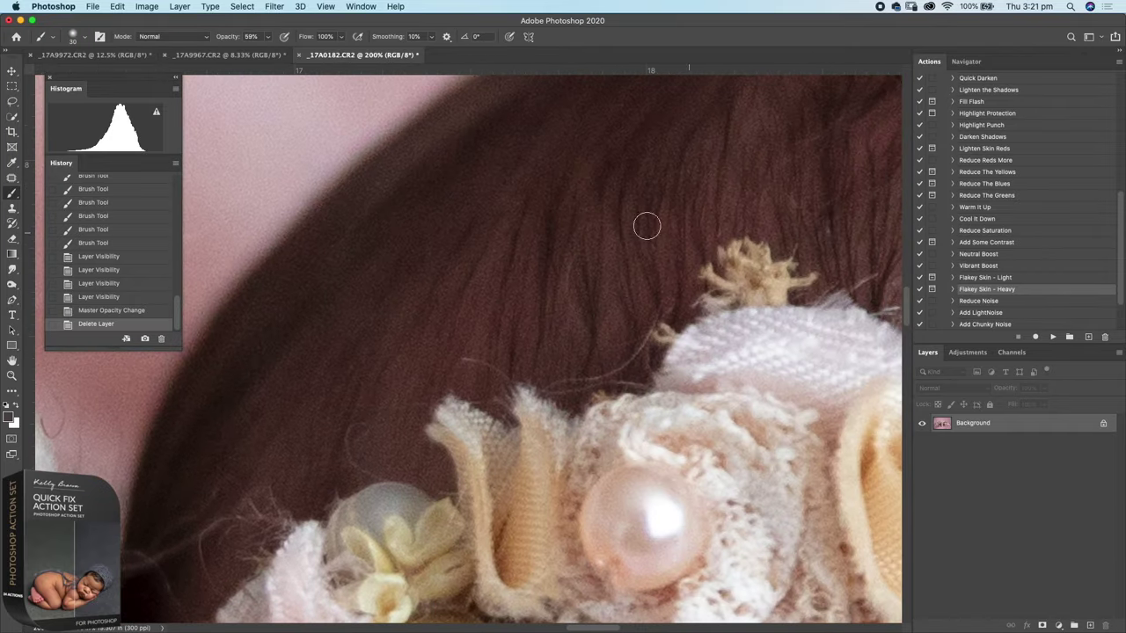
pyautogui.moveTo(640, 341); pyautogui.dragTo(644, 344)
pyautogui.hscroll(-5, 643, 343)
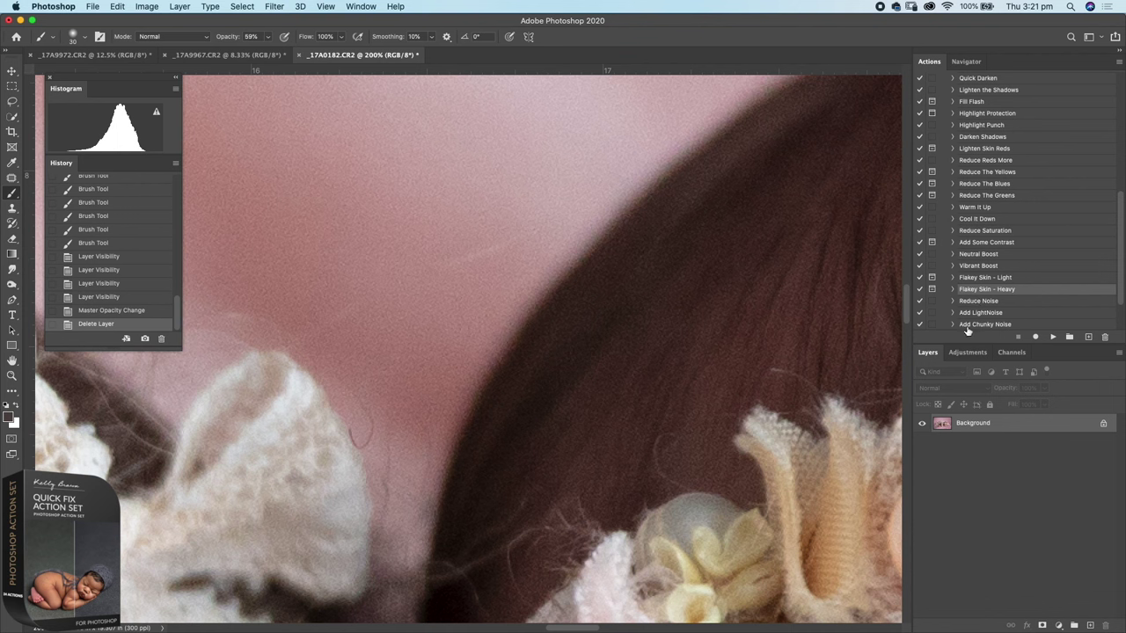
pyautogui.click(985, 302)
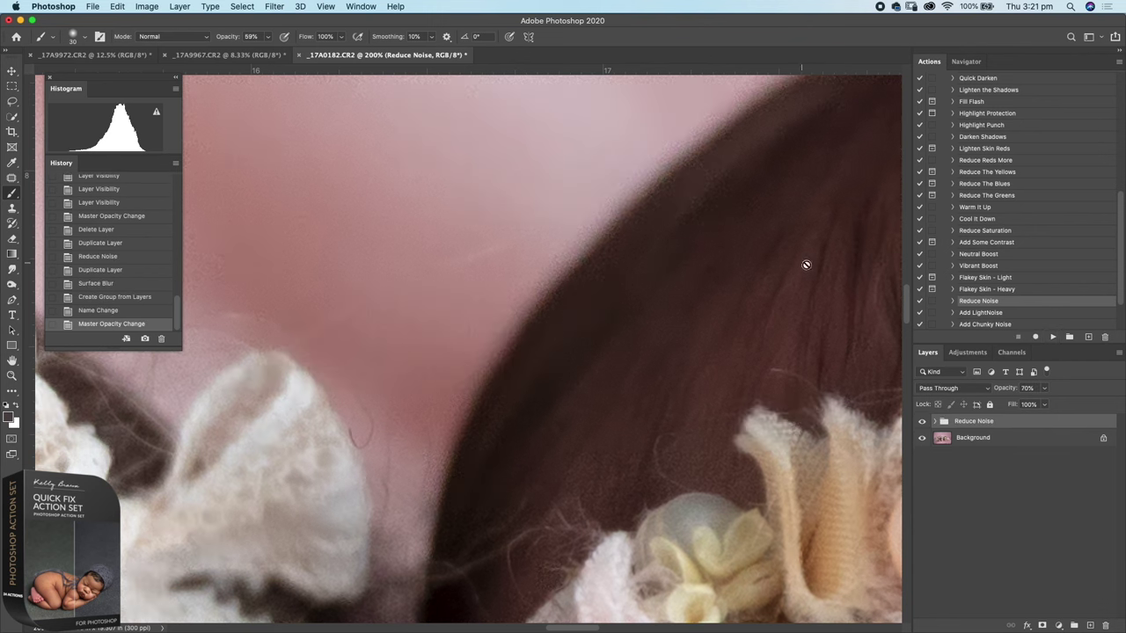
pyautogui.click(922, 421)
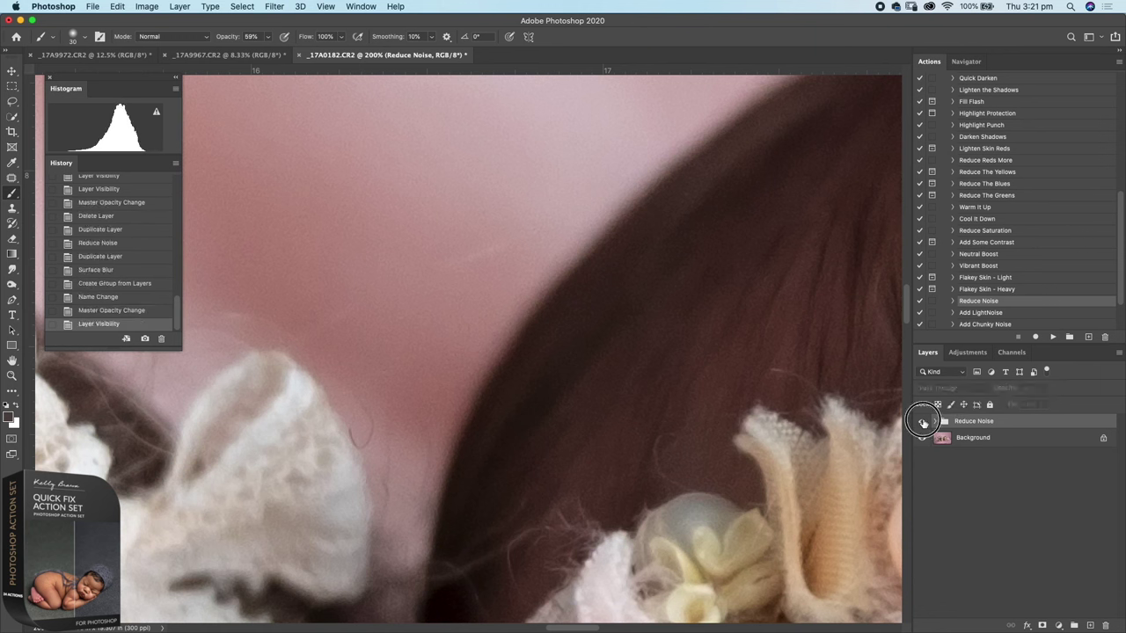
pyautogui.click(922, 421)
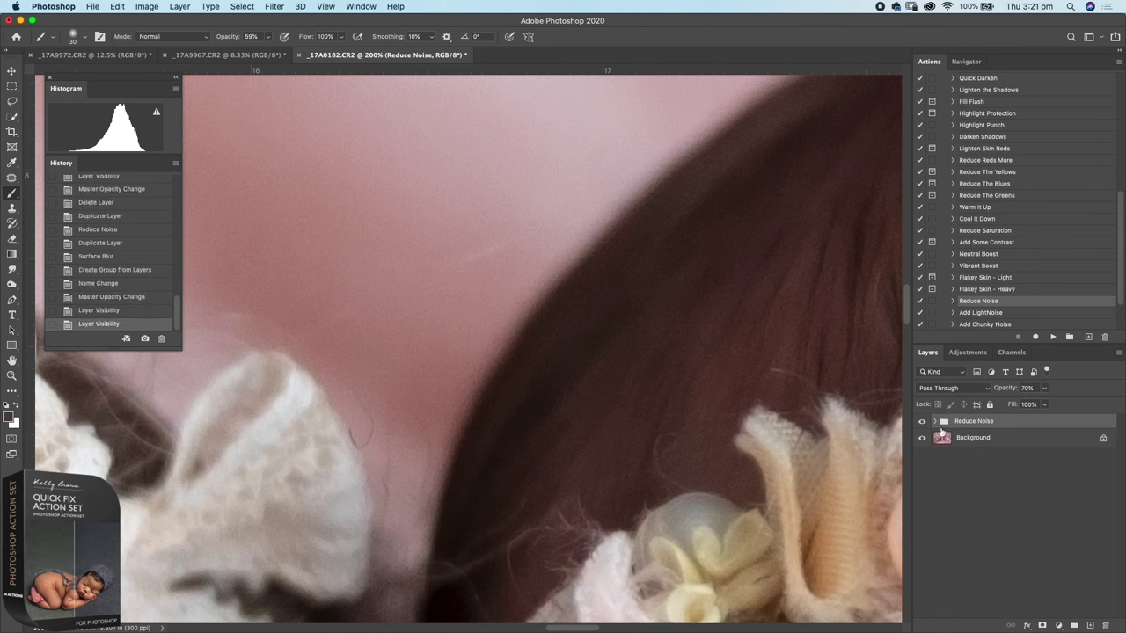
# Inspect the layers inside the Reduce Noise group and toggle the group's visibility to compare the grain with the original
pyautogui.click(934, 422)
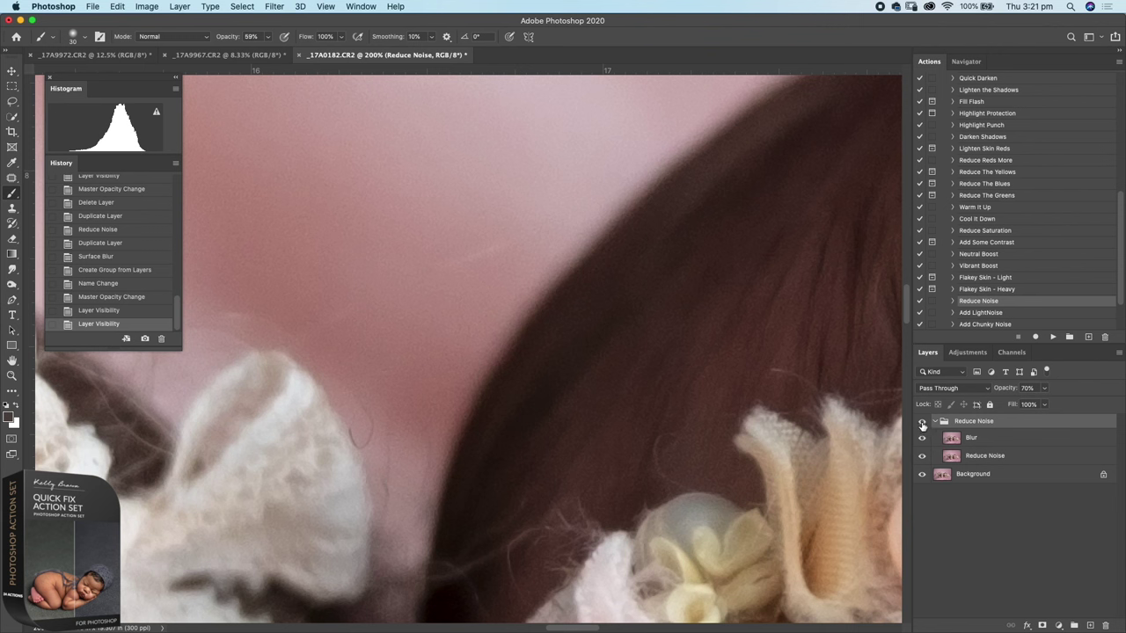
pyautogui.click(923, 424)
pyautogui.click(923, 422)
pyautogui.click(934, 423)
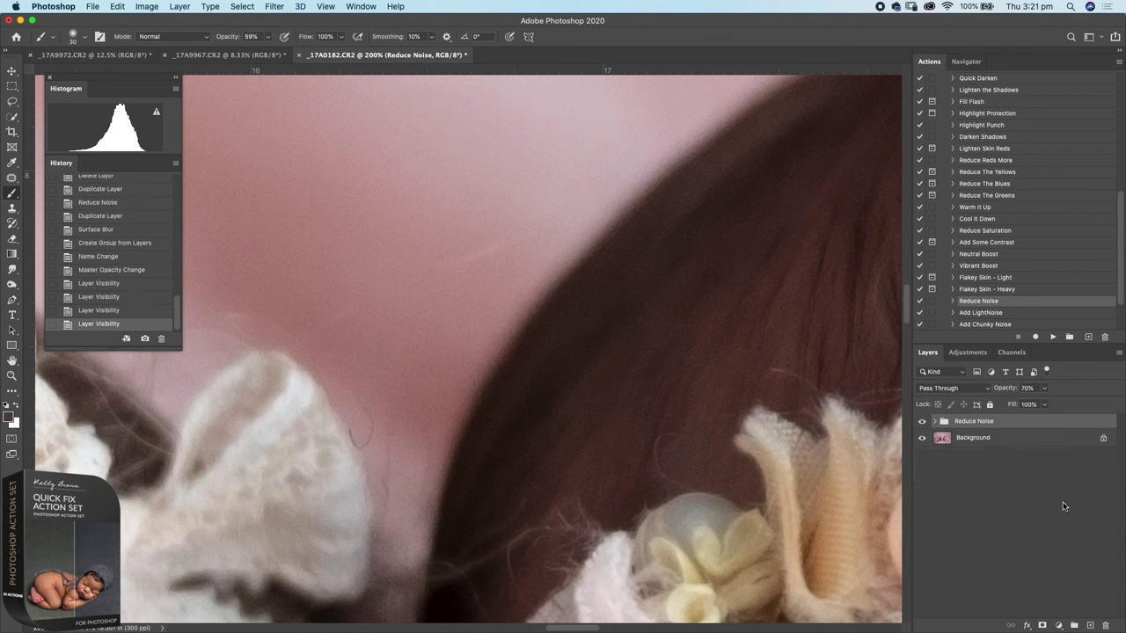
# Add an inverted black mask to the Reduce Noise group, enlarge the brush to 80 px and paint the effect over the pink backdrop beside the hair
pyautogui.click(1042, 626)
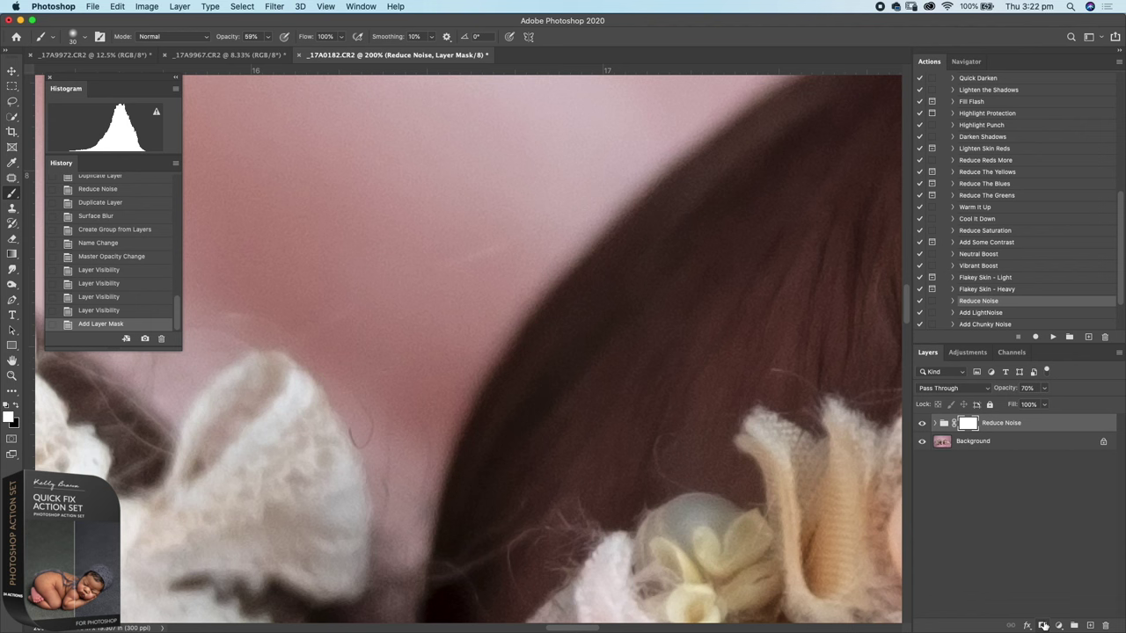
pyautogui.hotkey('ctrl', 'i')
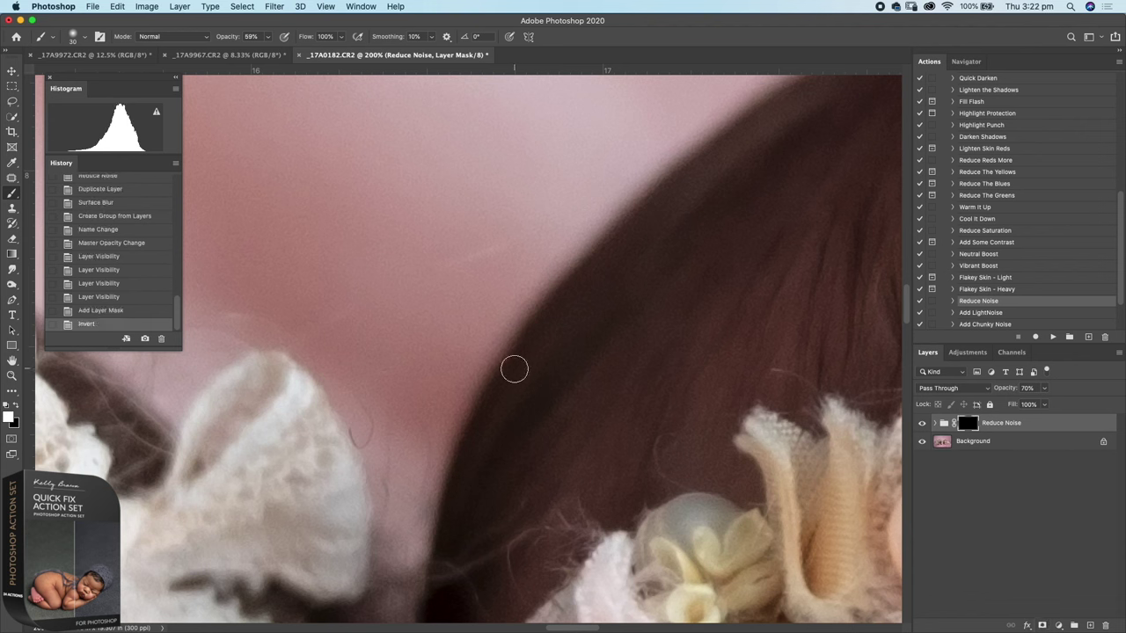
pyautogui.press(']')
pyautogui.press(']')
pyautogui.press(']')
pyautogui.press(']')
pyautogui.press(']')
pyautogui.moveTo(733, 118)
pyautogui.mouseDown()
pyautogui.moveTo(468, 516)
pyautogui.moveTo(468, 505)
pyautogui.moveTo(460, 561)
pyautogui.moveTo(502, 512)
pyautogui.moveTo(476, 570)
pyautogui.moveTo(563, 463)
pyautogui.moveTo(554, 483)
pyautogui.moveTo(475, 476)
pyautogui.moveTo(439, 496)
pyautogui.moveTo(372, 359)
pyautogui.mouseUp()
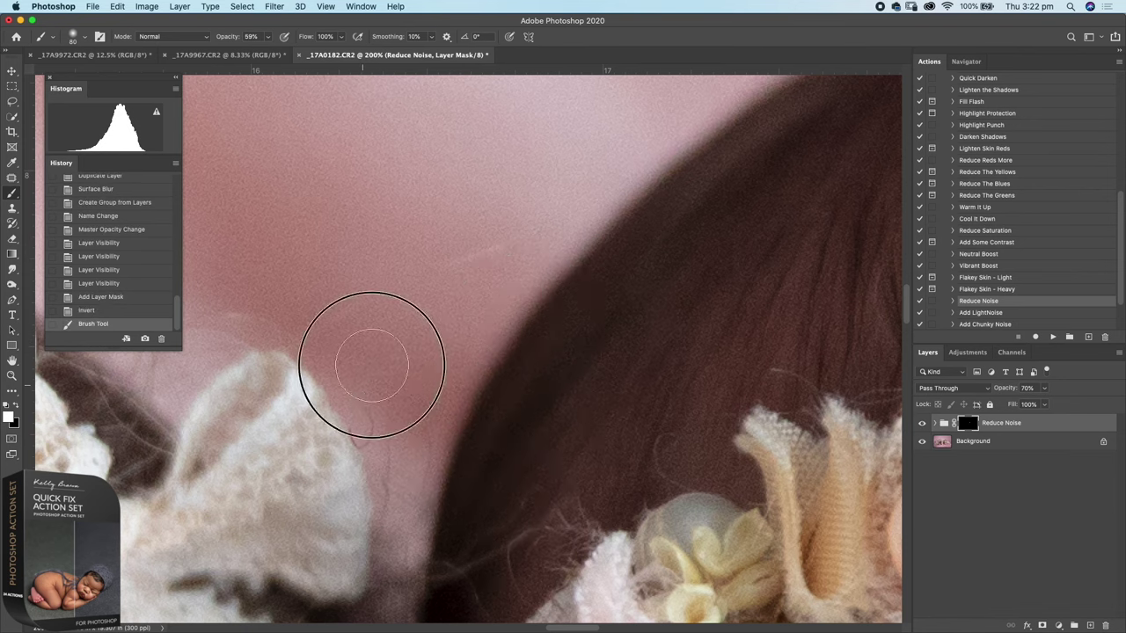
# Toggle the masked Reduce Noise group's visibility to compare the backdrop with the original, and delete the group
pyautogui.click(921, 427)
pyautogui.click(921, 427)
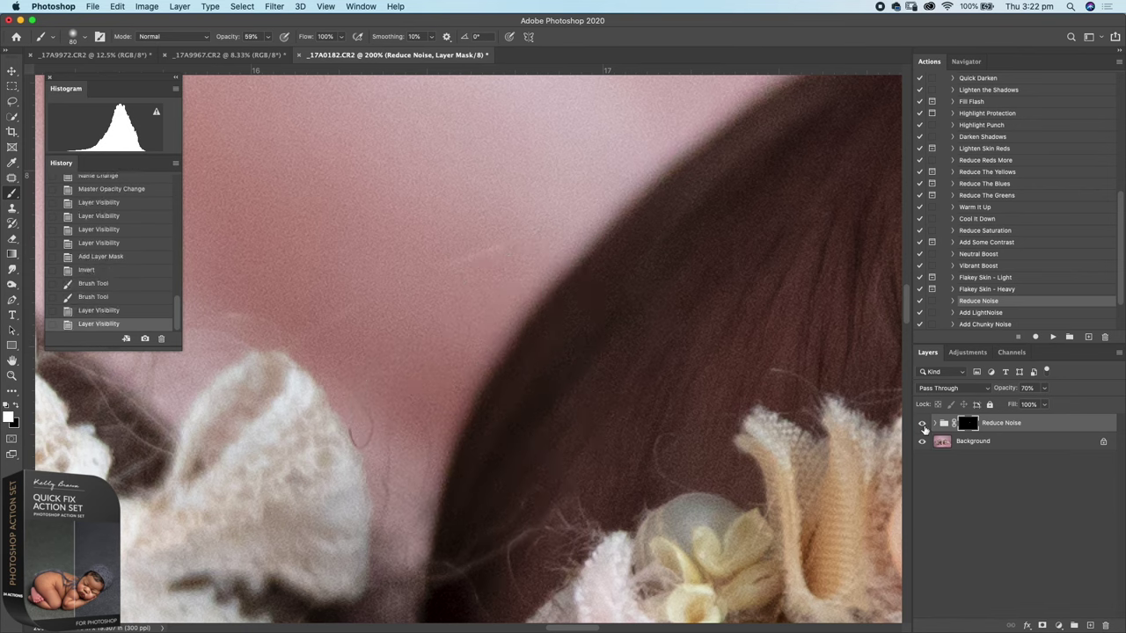
pyautogui.moveTo(943, 427); pyautogui.dragTo(1107, 616)
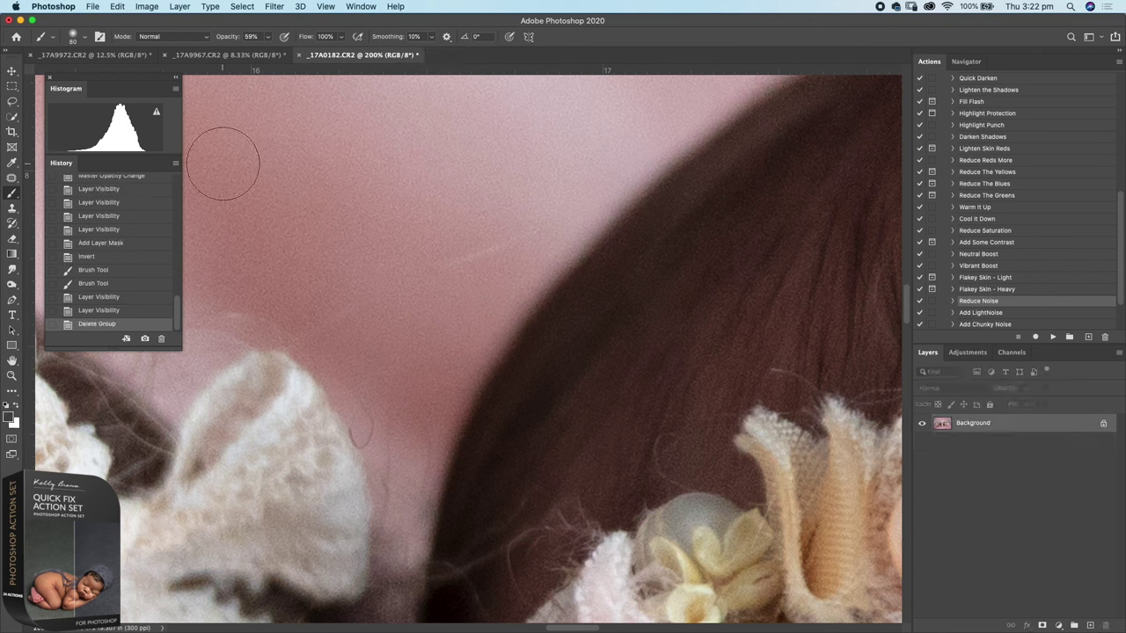
# Switch to the _17A9972.CR2 maternity portrait, run the Add LightNoise action and show the woman's face at 100%
pyautogui.click(110, 53)
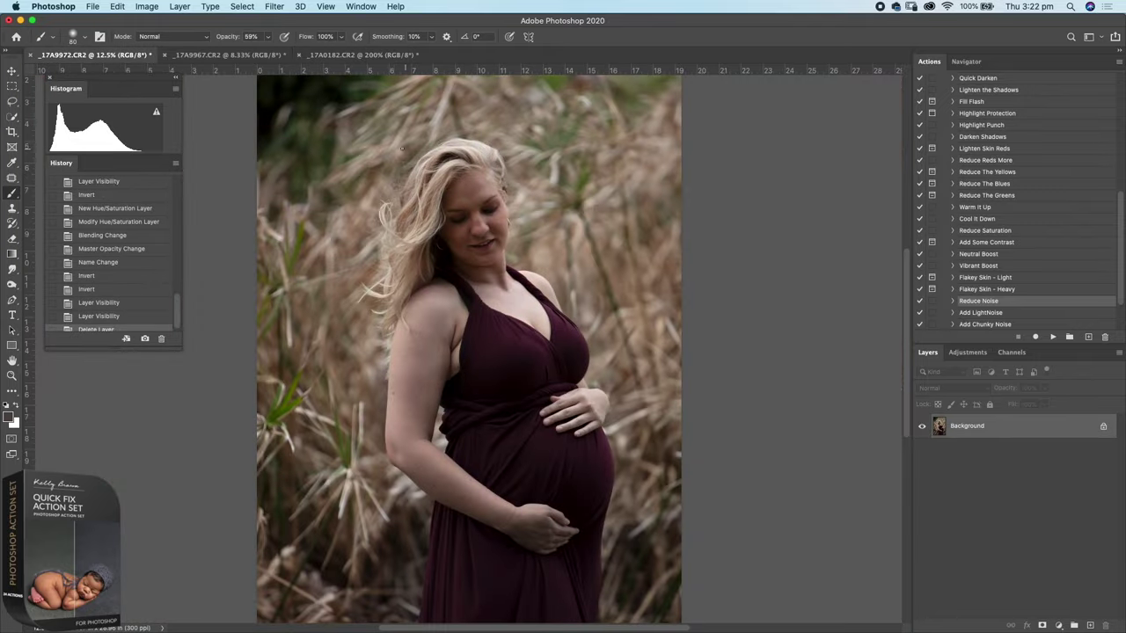
pyautogui.press('super+plus')
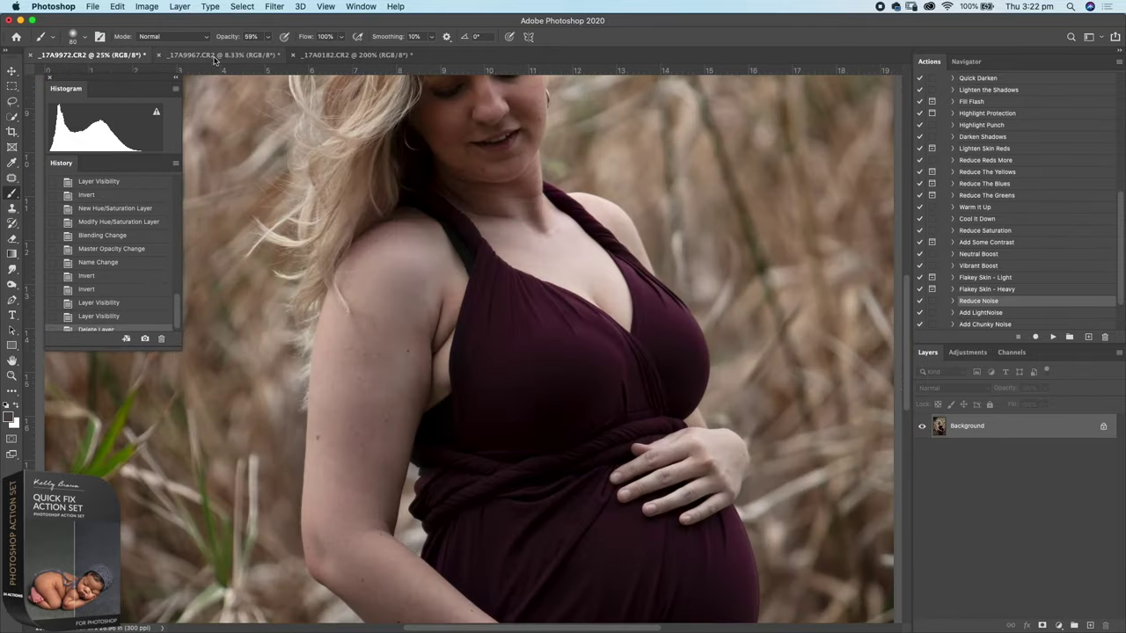
pyautogui.press('super+plus')
pyautogui.scroll(10, 556, 308)
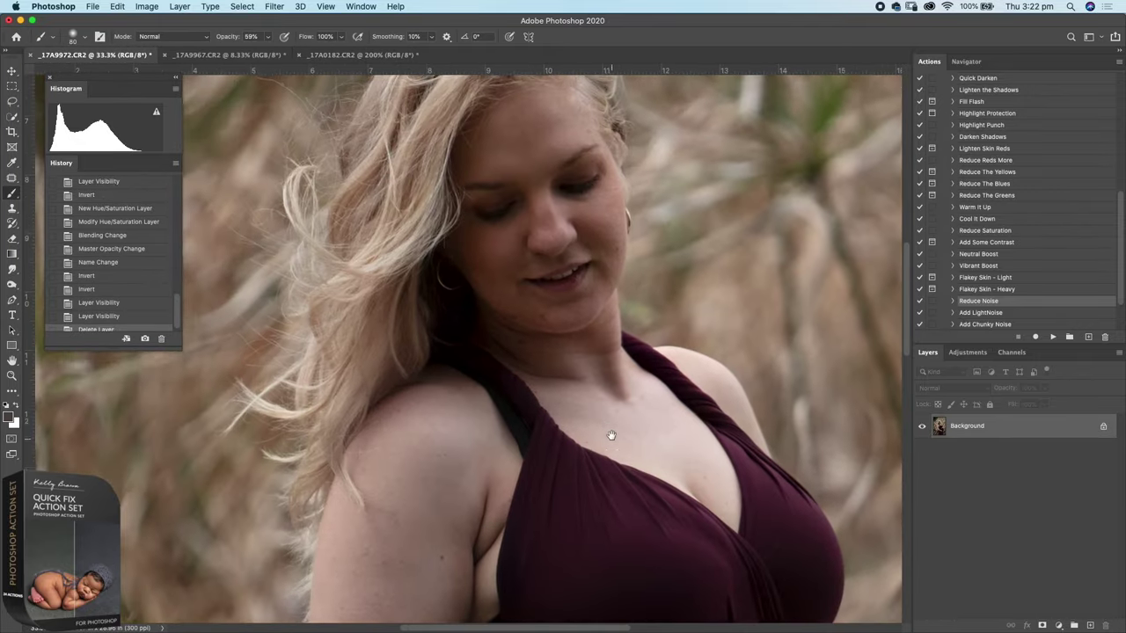
pyautogui.click(989, 313)
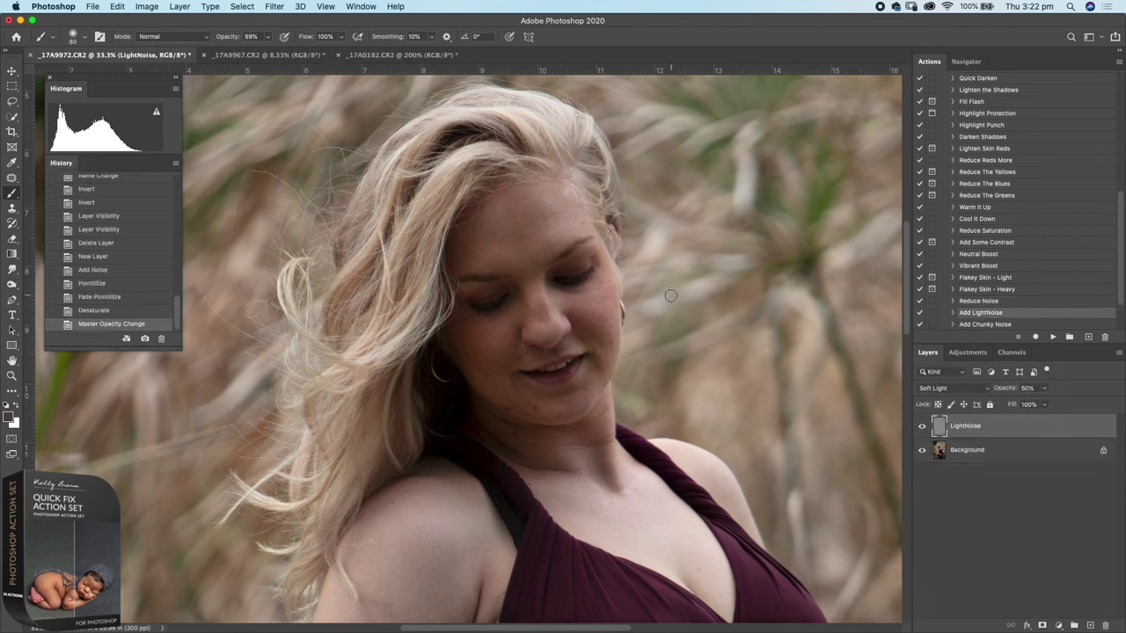
pyautogui.press('super+plus')
pyautogui.press('super+plus')
pyautogui.press('super+plus')
pyautogui.moveTo(628, 360); pyautogui.dragTo(495, 503)
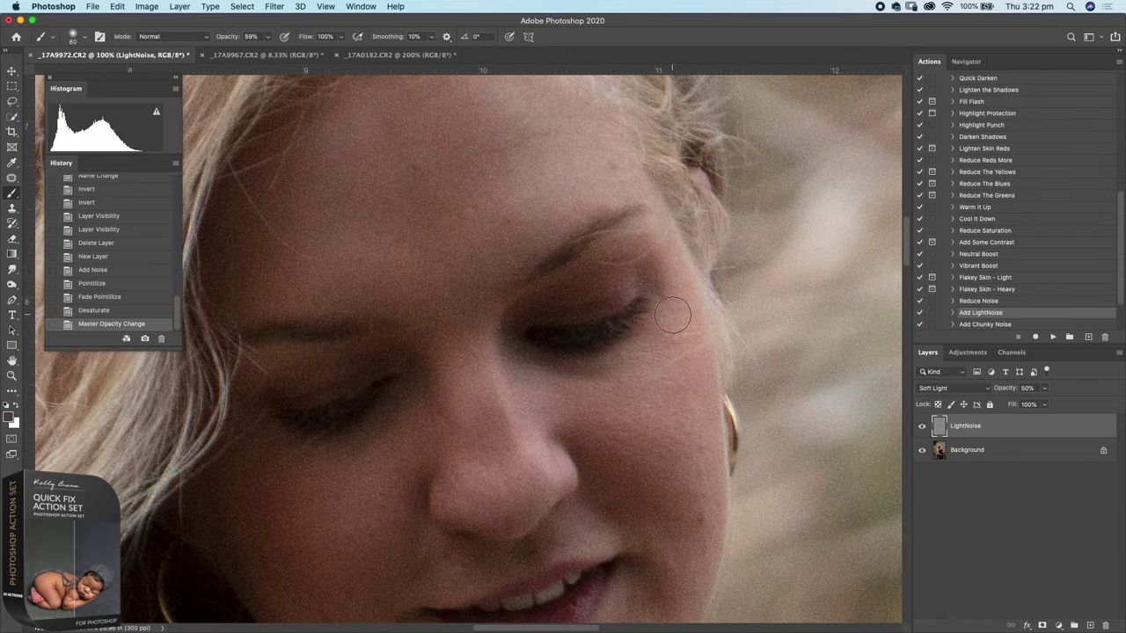
# Toggle the LightNoise layer's visibility twice to compare the grain on the face with the original, and delete the layer
pyautogui.click(921, 426)
pyautogui.click(922, 426)
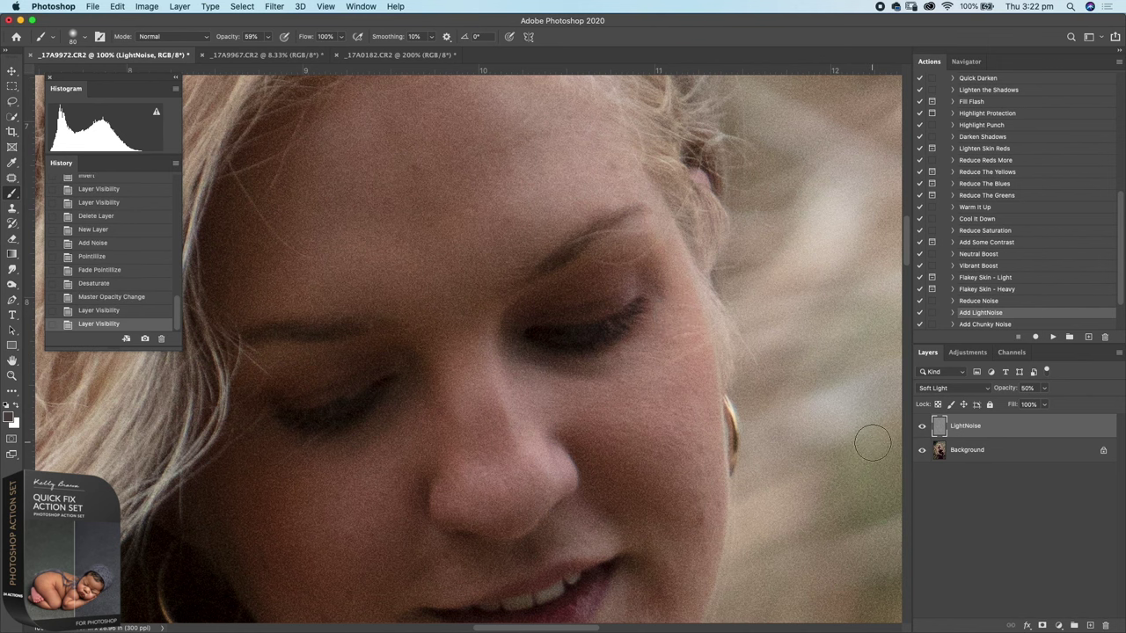
pyautogui.click(922, 427)
pyautogui.click(921, 427)
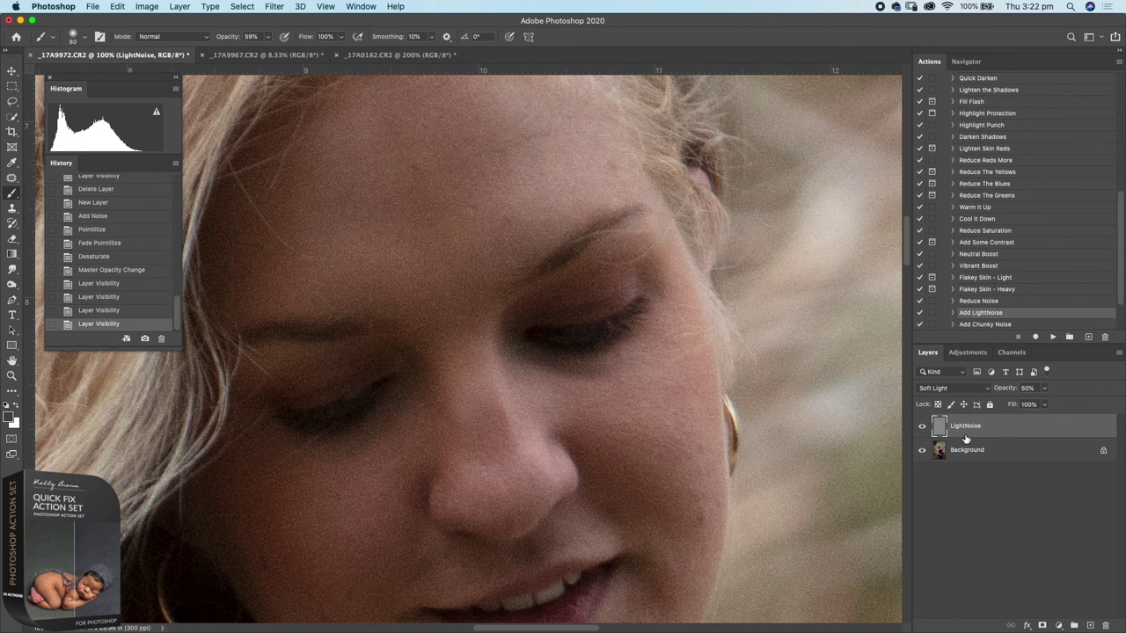
pyautogui.moveTo(966, 440); pyautogui.dragTo(1105, 626)
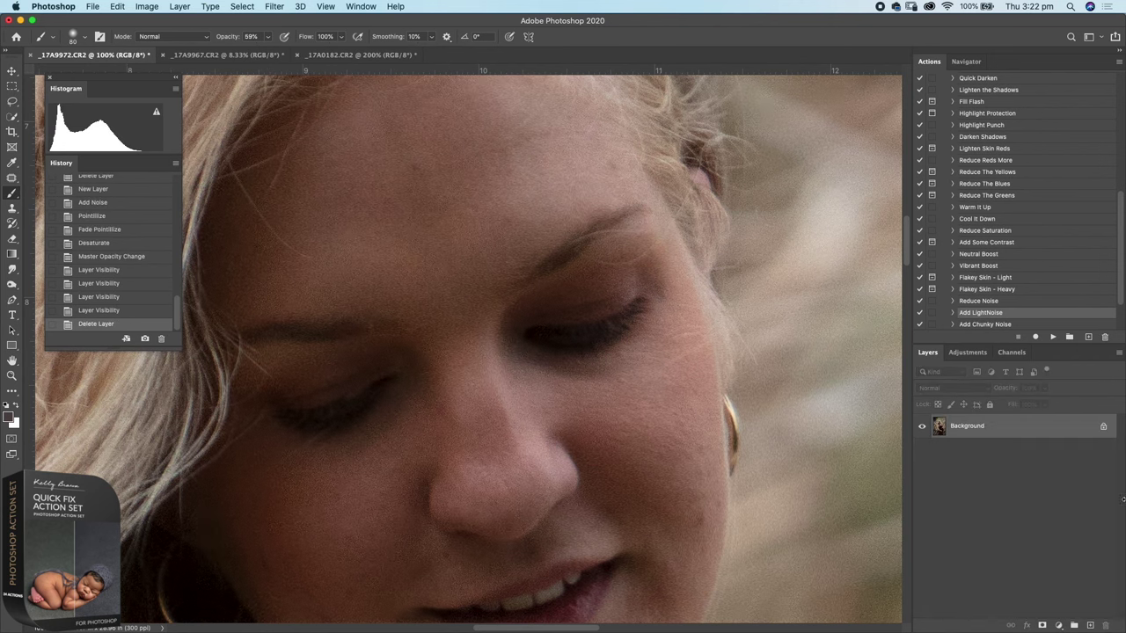
# Run the Add Chunky Noise action, compare its coarser grain with the original face, and delete the ChunkyNoise layer
pyautogui.click(986, 326)
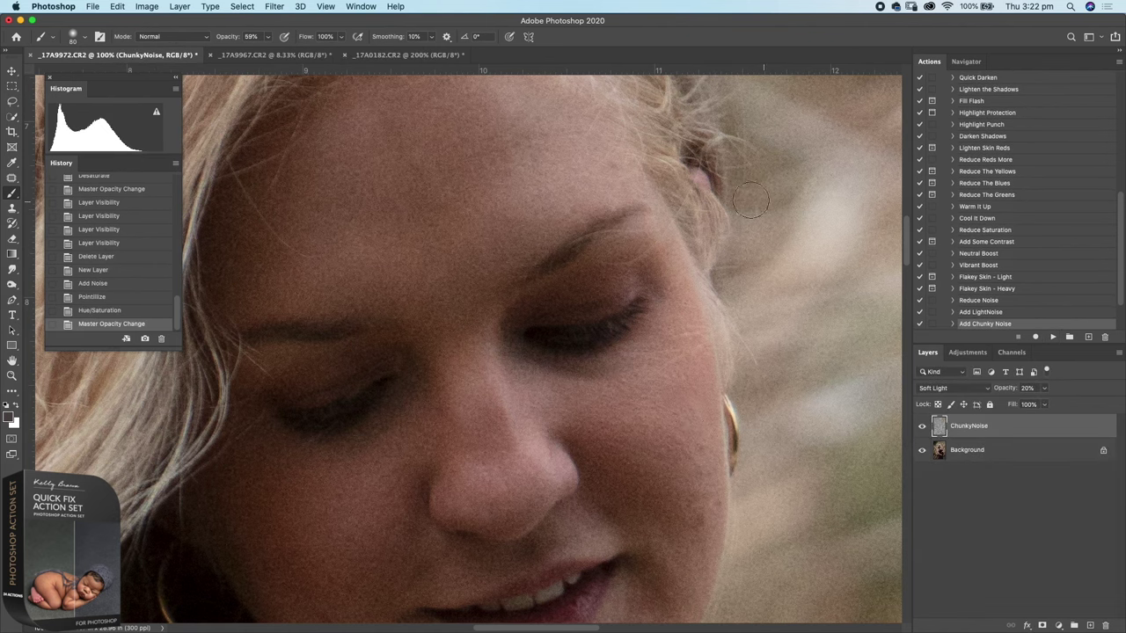
pyautogui.click(923, 426)
pyautogui.click(923, 426)
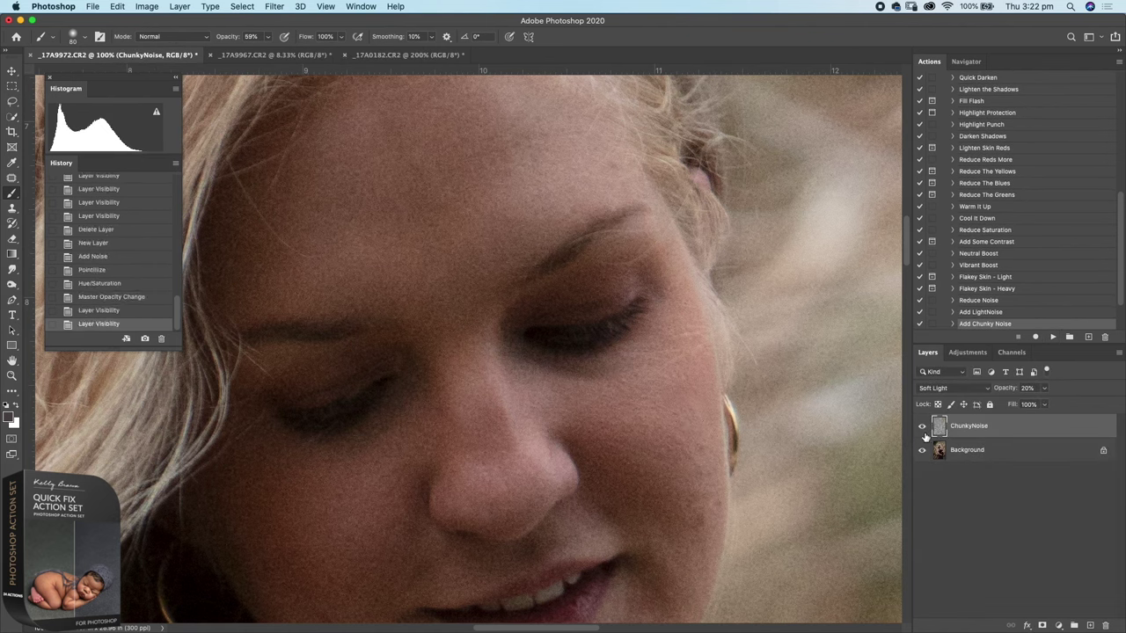
pyautogui.moveTo(939, 428); pyautogui.dragTo(1105, 626)
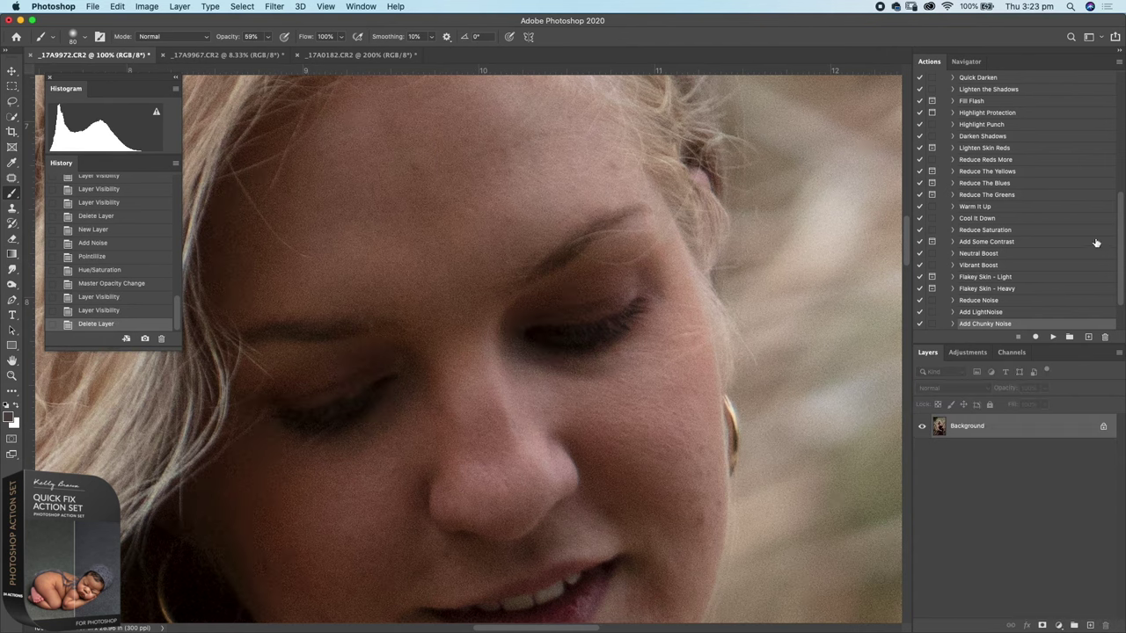
# In the _17A0182.CR2 twins portrait, set the brush opacity to 29% and duplicate the Background layer
pyautogui.scroll(-3, 1122, 281)
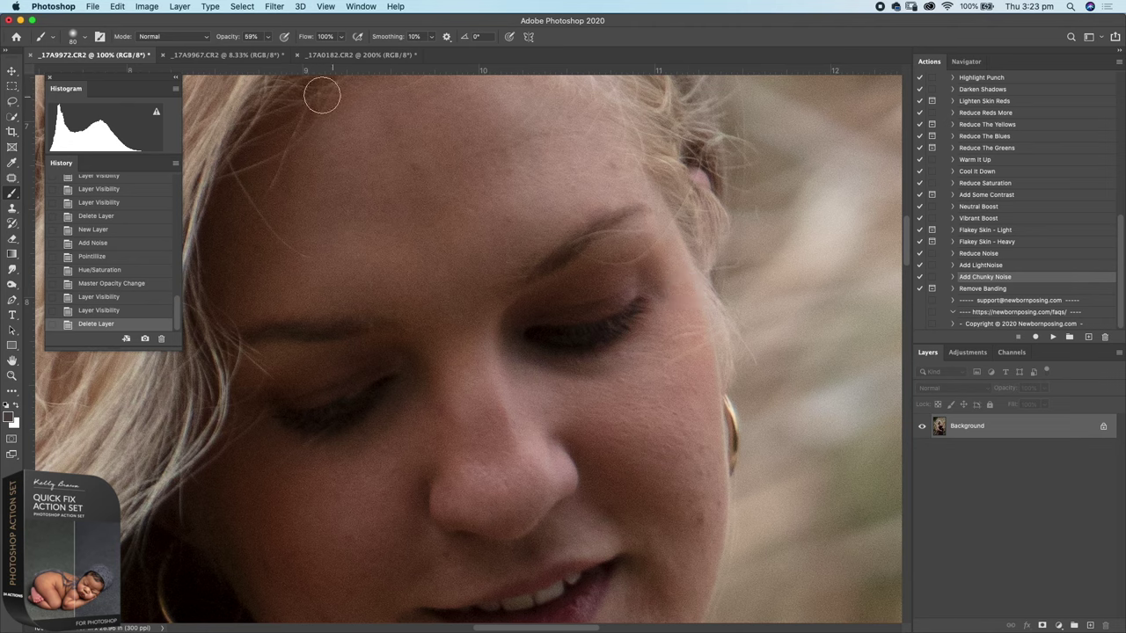
pyautogui.click(361, 54)
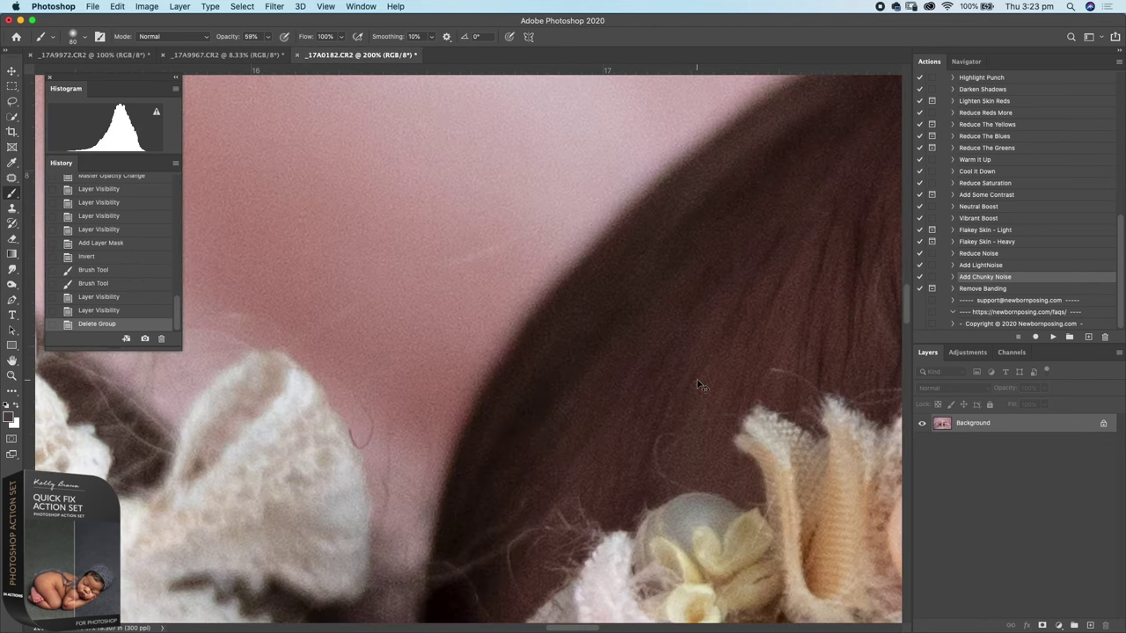
pyautogui.press('super+0')
pyautogui.press('super+plus')
pyautogui.press('super+plus')
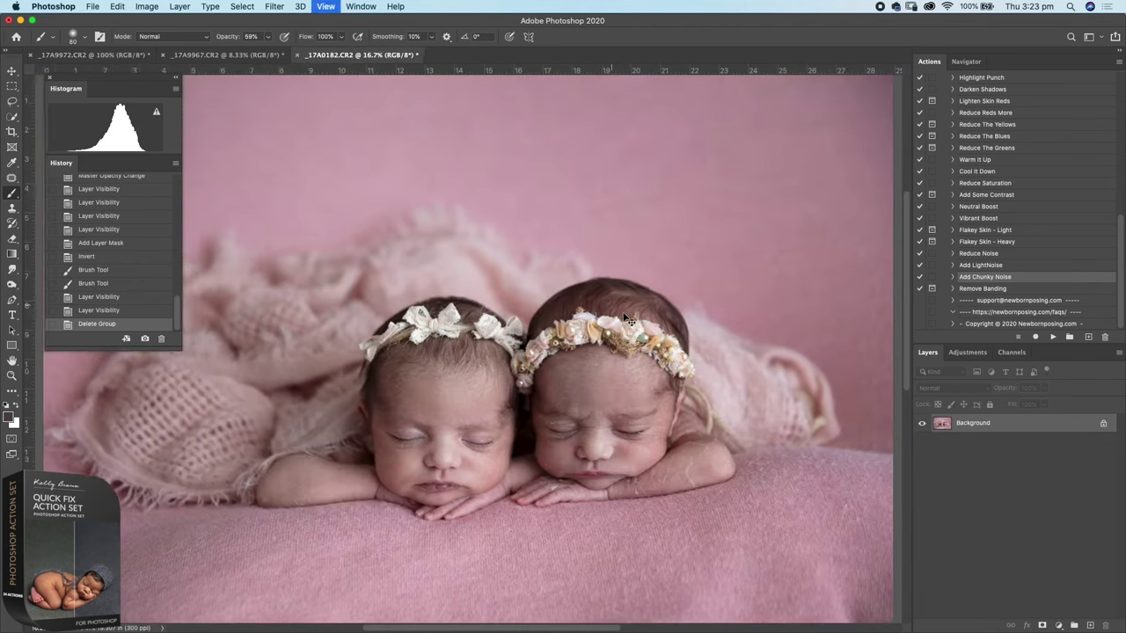
pyautogui.moveTo(805, 180); pyautogui.dragTo(404, 328)
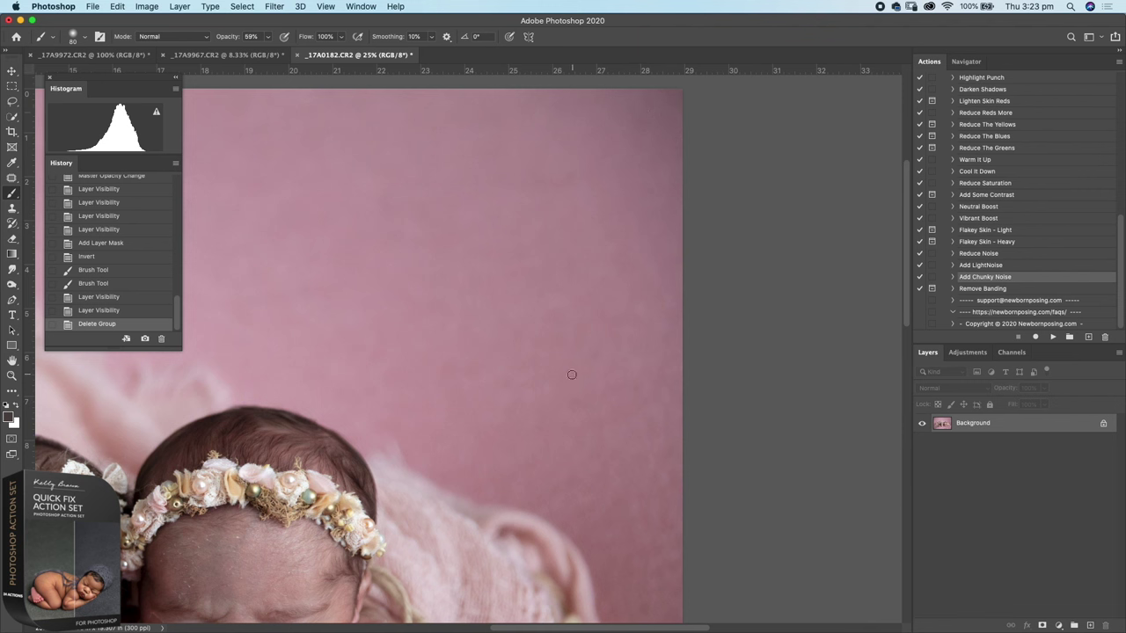
pyautogui.click(267, 36)
pyautogui.moveTo(266, 55); pyautogui.dragTo(254, 54)
pyautogui.press('super+j')
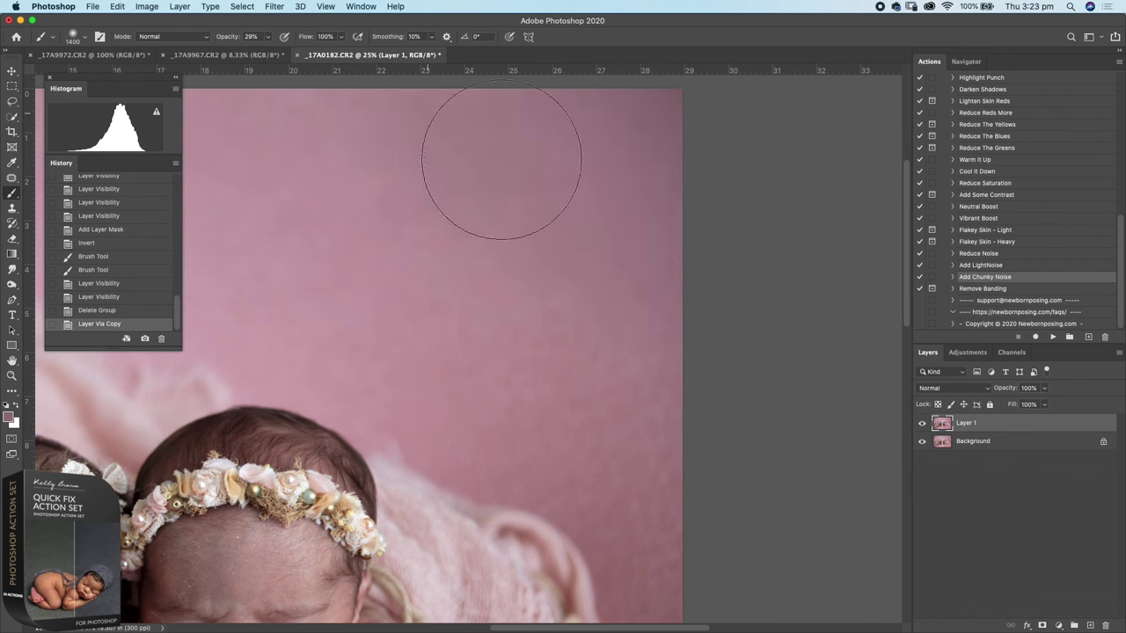
# Paint broad strokes with the 1400 px brush over the pink backdrop in the photo's upper-right area on Layer 1
pyautogui.moveTo(502, 161)
pyautogui.mouseDown()
pyautogui.moveTo(616, 265)
pyautogui.moveTo(579, 295)
pyautogui.moveTo(397, 168)
pyautogui.moveTo(641, 279)
pyautogui.moveTo(558, 143)
pyautogui.mouseUp()
pyautogui.click(558, 143)
pyautogui.click(610, 293)
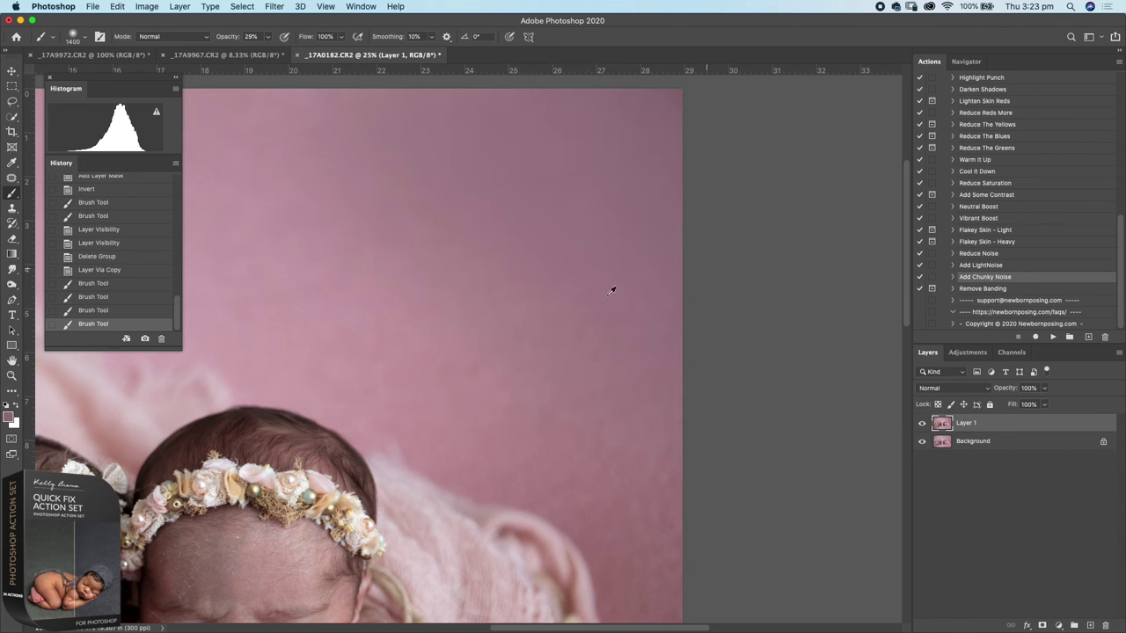
pyautogui.click(420, 344)
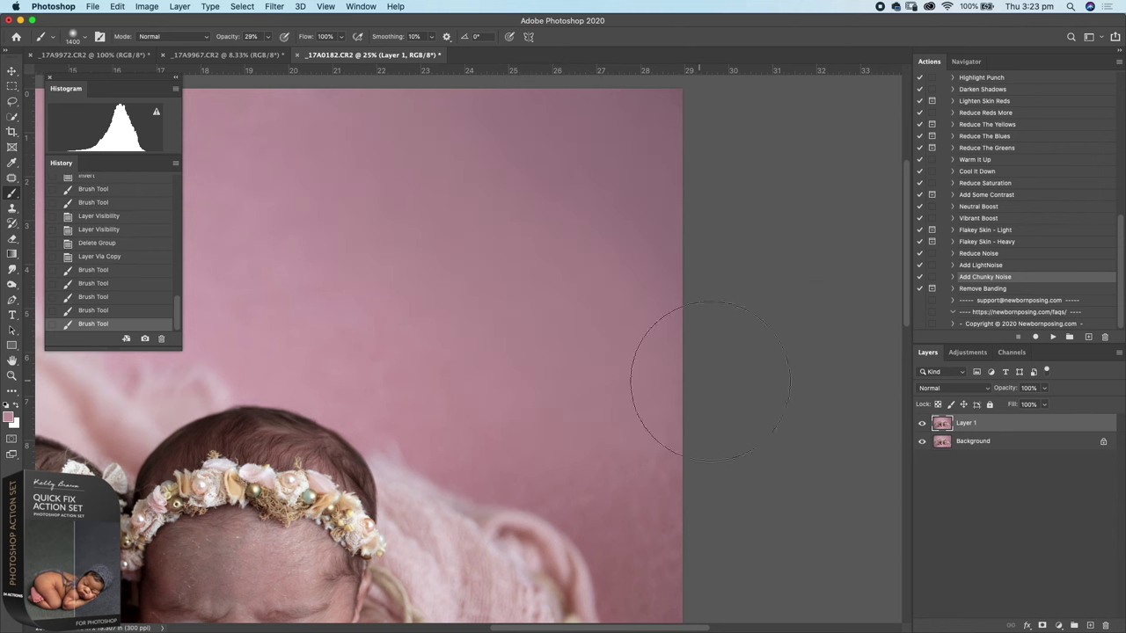
# Sample nearby backdrop tones at 50% zoom and blend the dark mauve corner into the lighter pink on Layer 1
pyautogui.press('super+plus')
pyautogui.press('super+plus')
pyautogui.moveTo(814, 360)
pyautogui.mouseDown()
pyautogui.moveTo(636, 442)
pyautogui.moveTo(683, 379)
pyautogui.mouseUp()
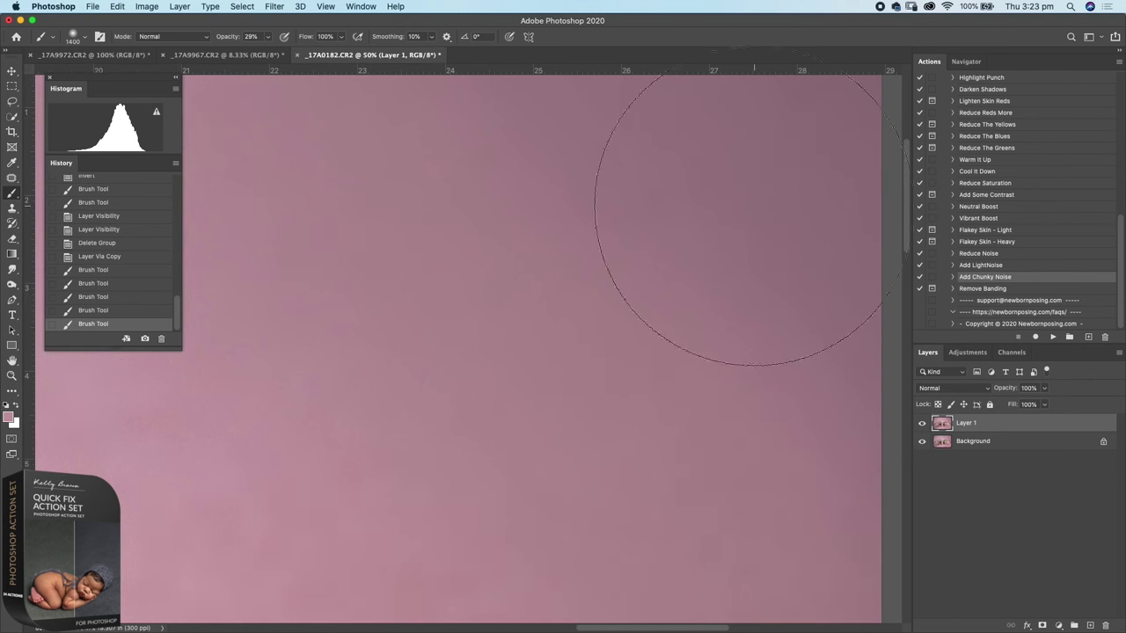
pyautogui.click(818, 185)
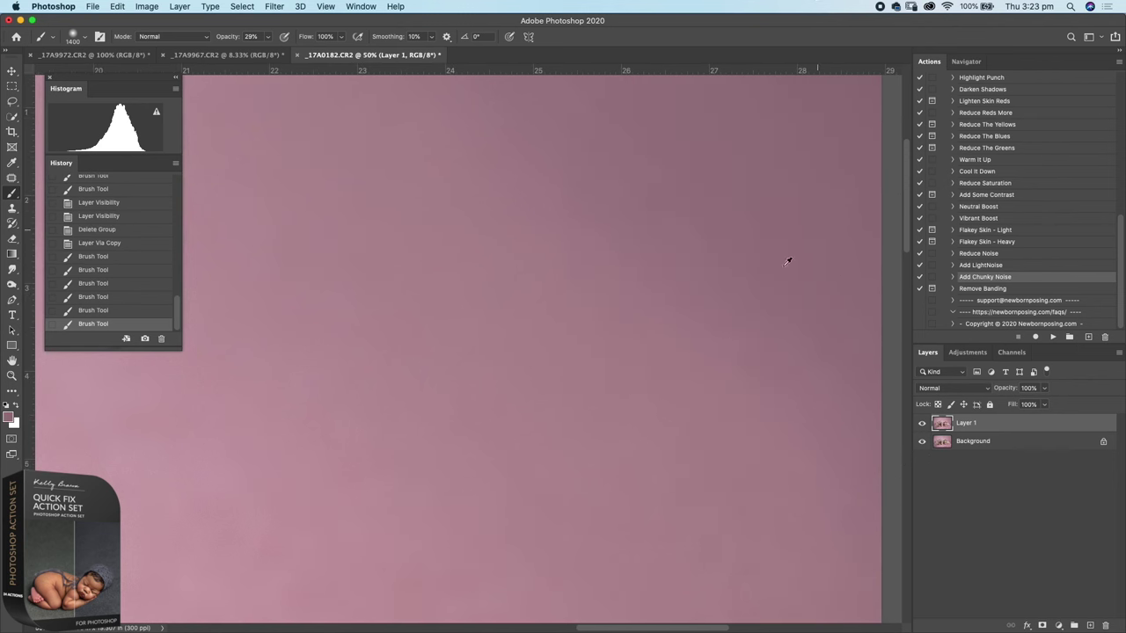
pyautogui.keyDown('alt'); pyautogui.click(605, 364); pyautogui.keyUp('alt')
pyautogui.click(548, 208)
pyautogui.click(713, 467)
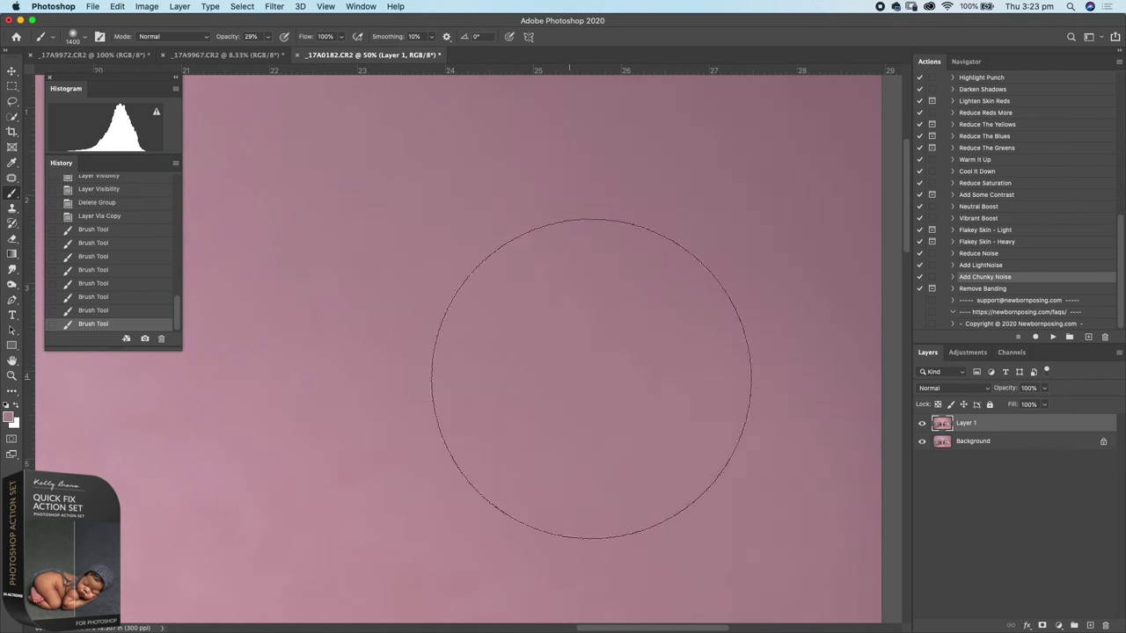
pyautogui.click(377, 383)
# Sample the dark mauve tone and paint it over the photo's upper-right corner and edge to deepen the gradient
pyautogui.scroll(-2, 615, 230)
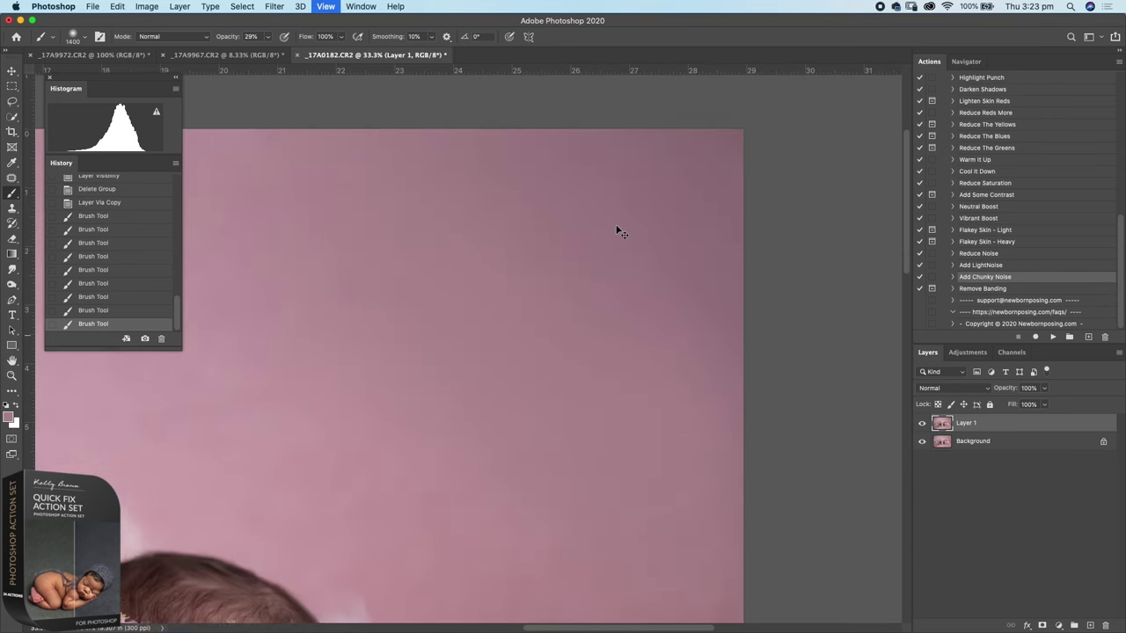
pyautogui.keyDown('alt'); pyautogui.click(620, 276); pyautogui.keyUp('alt')
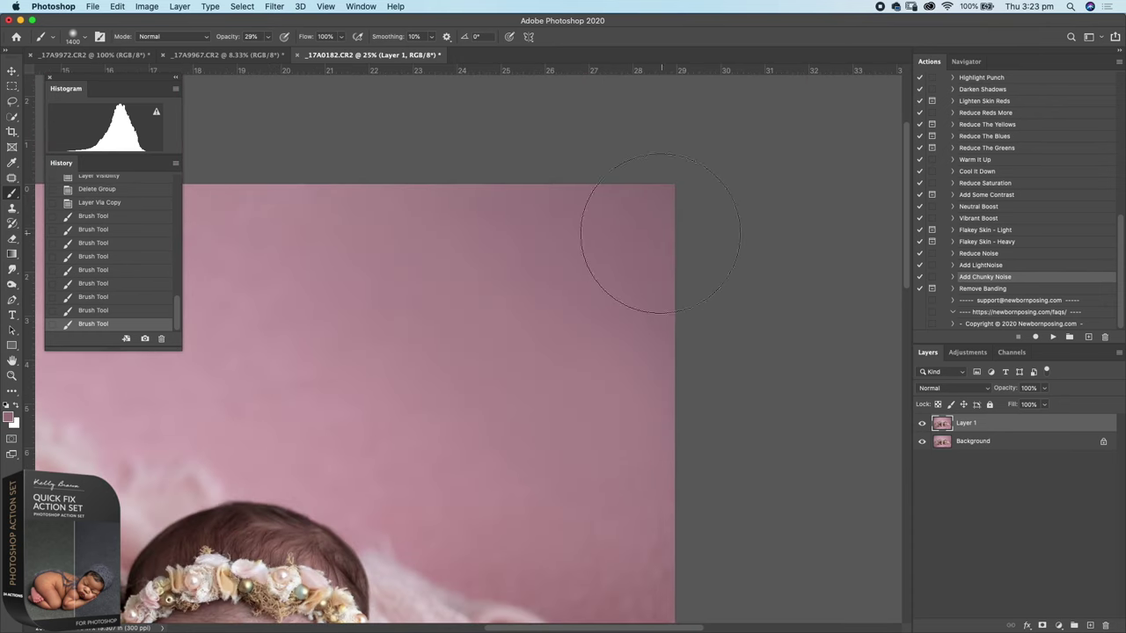
pyautogui.moveTo(659, 234)
pyautogui.mouseDown()
pyautogui.moveTo(565, 187)
pyautogui.moveTo(559, 166)
pyautogui.moveTo(671, 284)
pyautogui.mouseUp()
pyautogui.moveTo(616, 257); pyautogui.dragTo(709, 317)
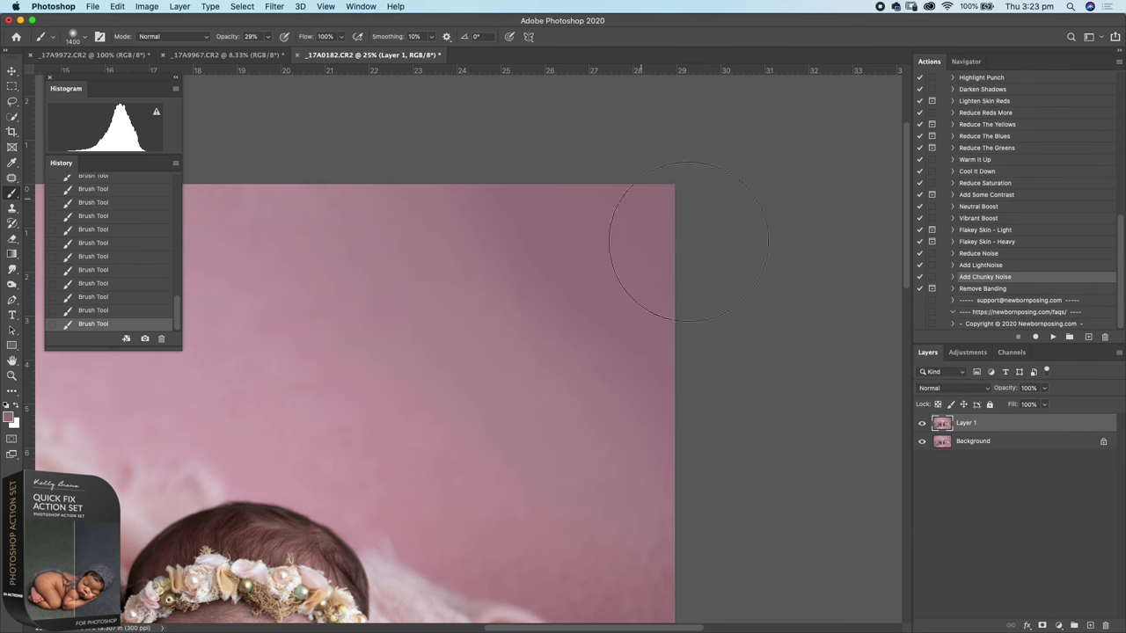
# Merge the visible layers and run the Remove Banding action on the painted backdrop
pyautogui.press('super+plus')
pyautogui.moveTo(559, 359); pyautogui.dragTo(496, 294)
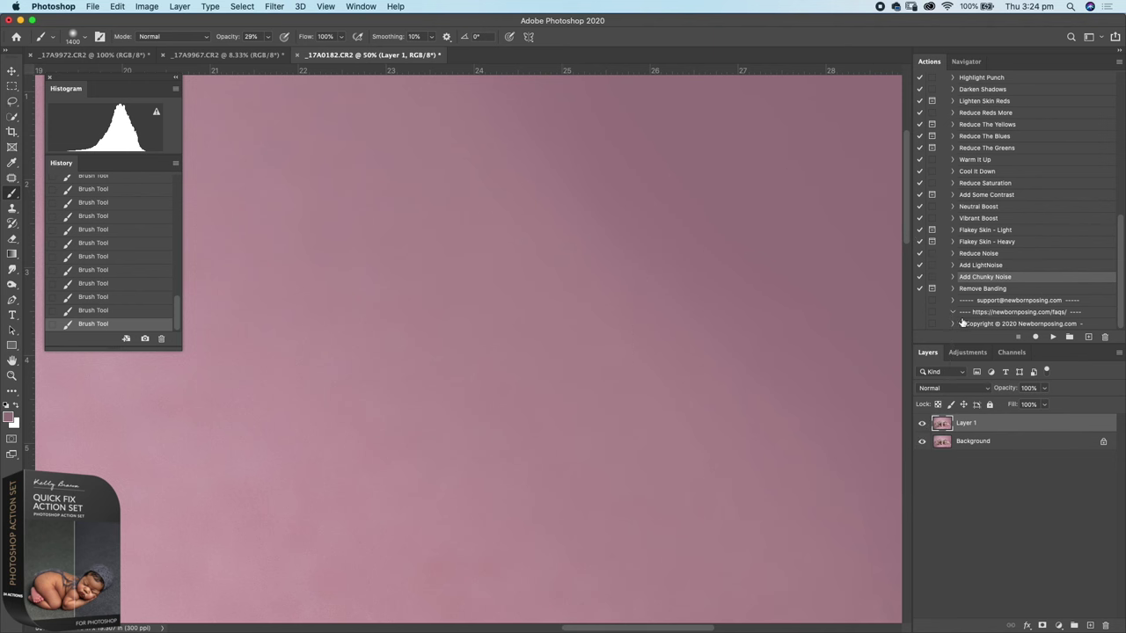
pyautogui.press('super+shift+e')
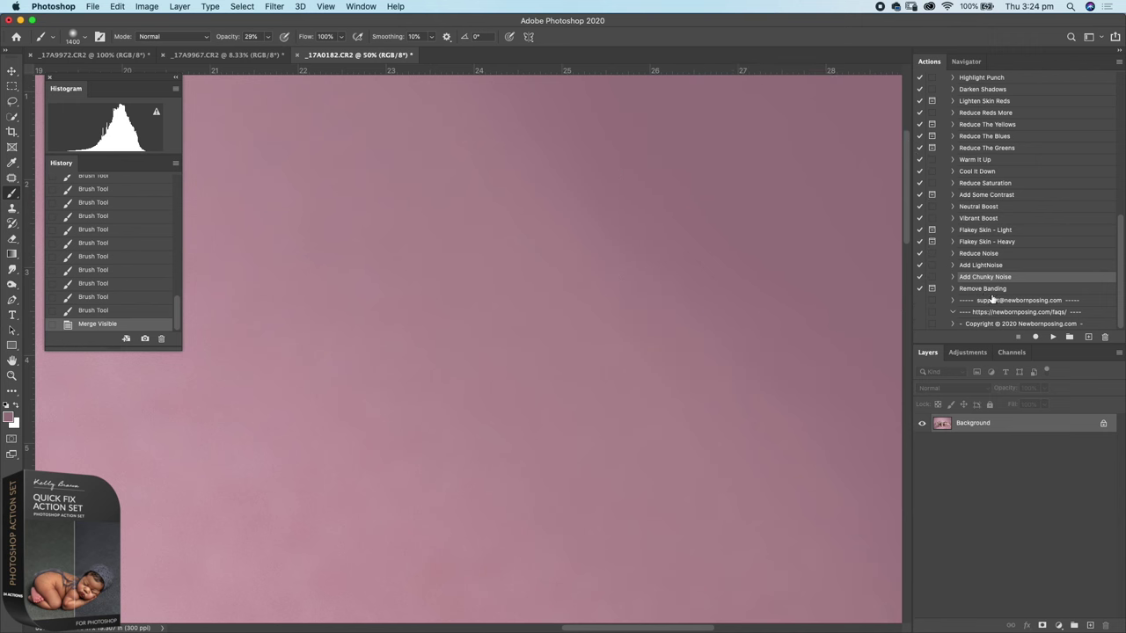
pyautogui.click(980, 288)
pyautogui.click(1053, 337)
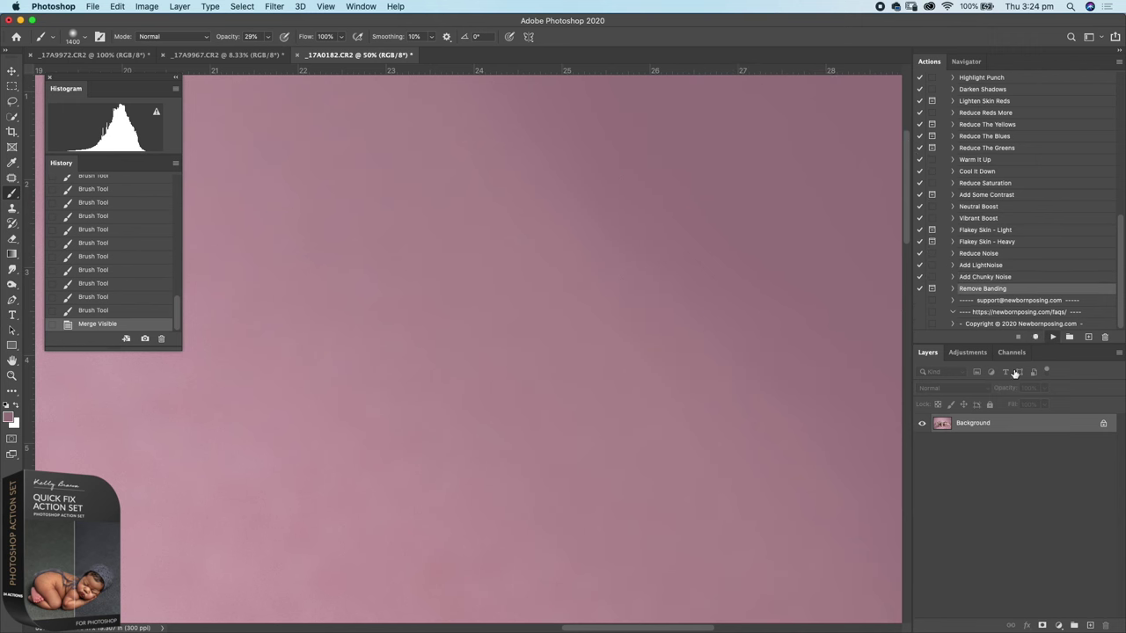
pyautogui.click(664, 222)
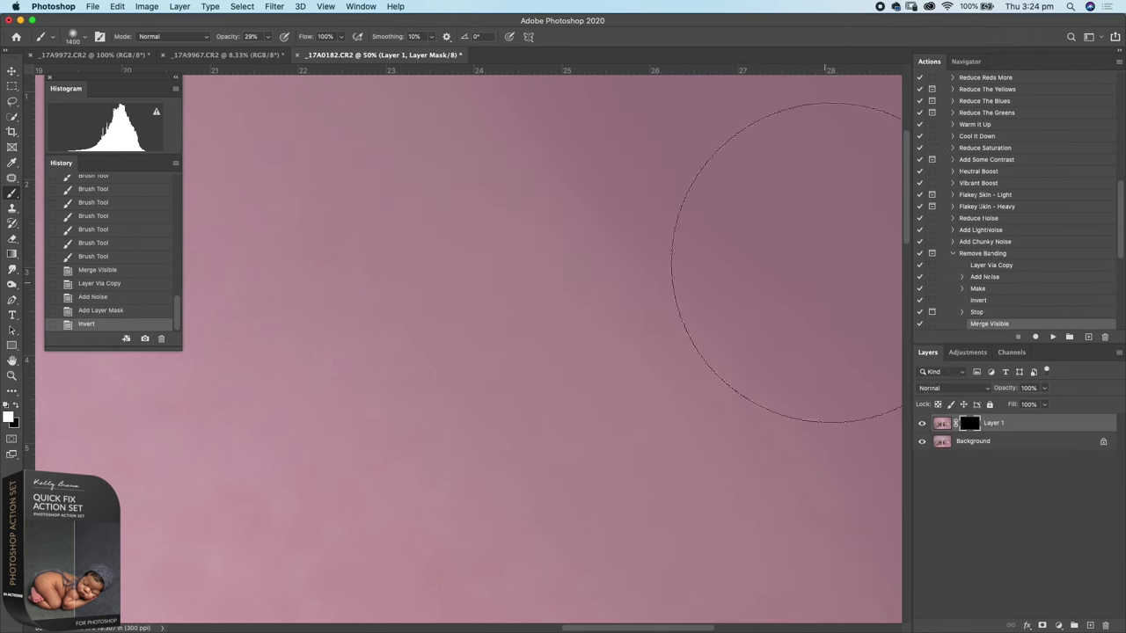
# Paint with white on Layer 1's mask over the upper-right backdrop to reveal the added noise across the banded gradient
pyautogui.moveTo(674, 373); pyautogui.dragTo(534, 451)
pyautogui.moveTo(639, 355); pyautogui.dragTo(674, 362)
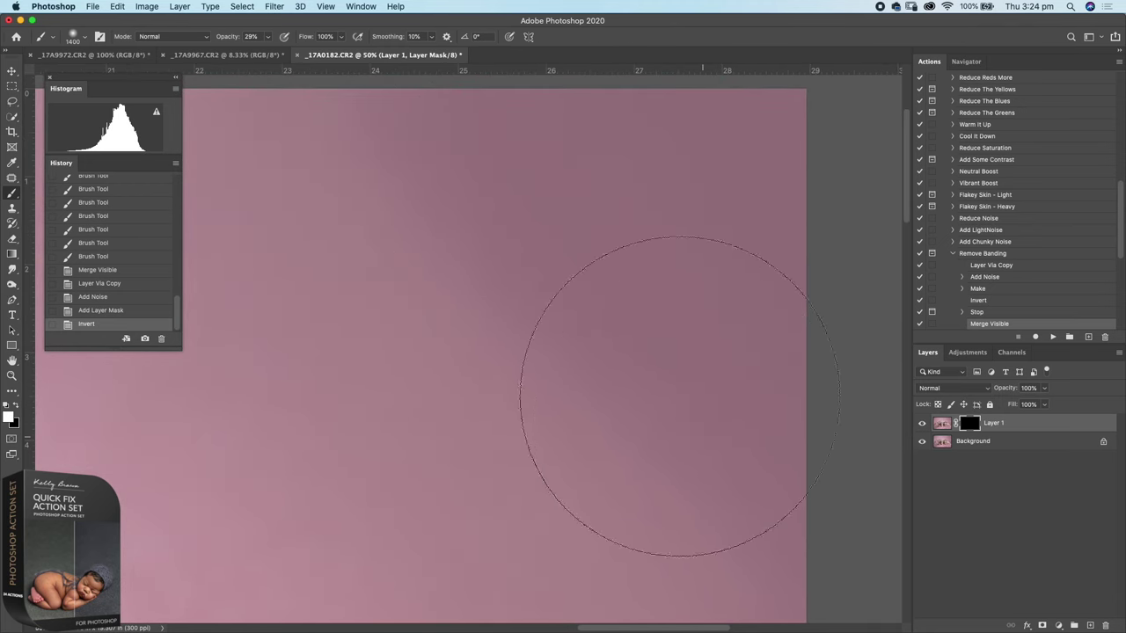
pyautogui.moveTo(750, 333)
pyautogui.mouseDown()
pyautogui.moveTo(758, 187)
pyautogui.moveTo(584, 188)
pyautogui.moveTo(474, 145)
pyautogui.moveTo(677, 407)
pyautogui.mouseUp()
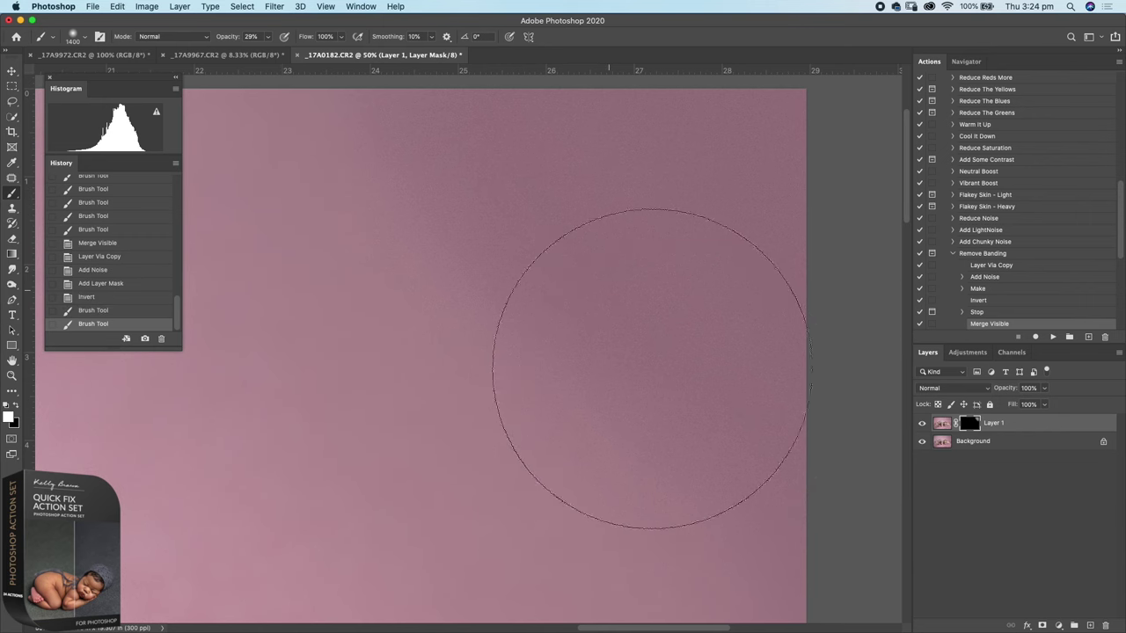
pyautogui.moveTo(754, 377); pyautogui.dragTo(851, 433)
# Compare the gradient at 66.7% zoom with the noise on Layer 1 hidden and shown
pyautogui.press('super+plus')
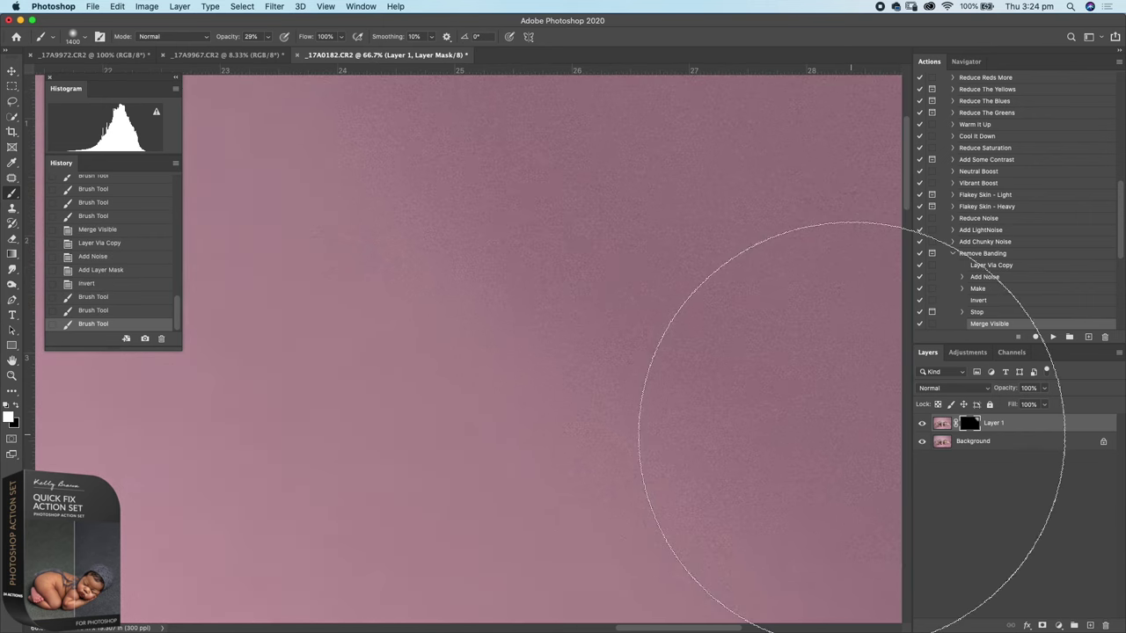
pyautogui.click(922, 423)
pyautogui.click(922, 424)
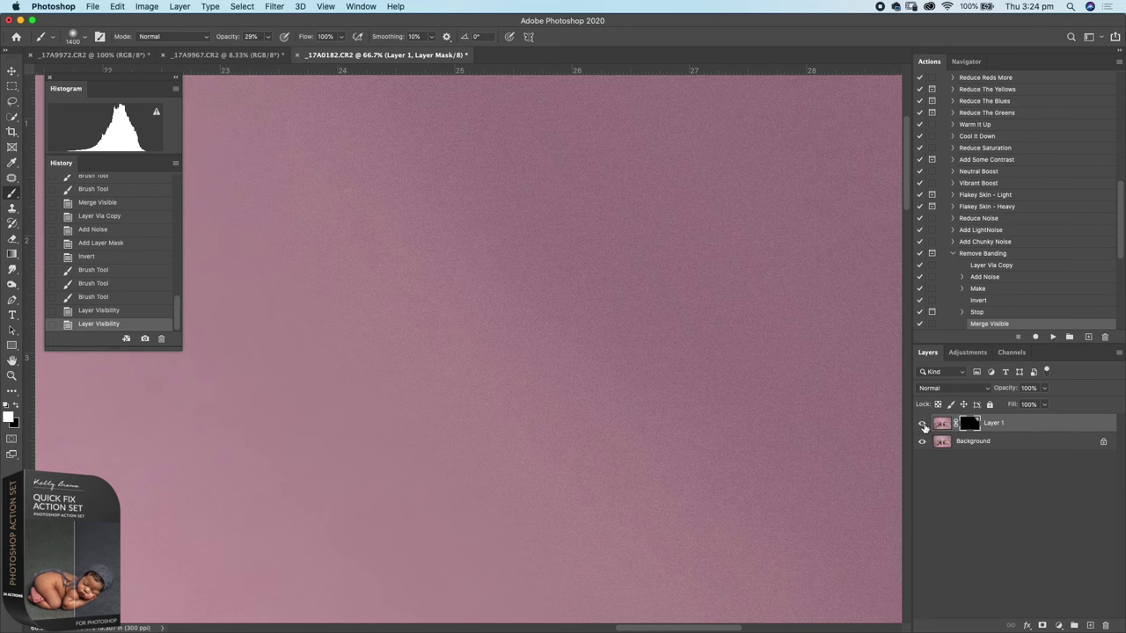
# Continue the Remove Banding action from Merge Visible and paint the blur onto the upper-right backdrop through the "Paint on the blur" mask
pyautogui.press('super+minus')
pyautogui.press('super+minus')
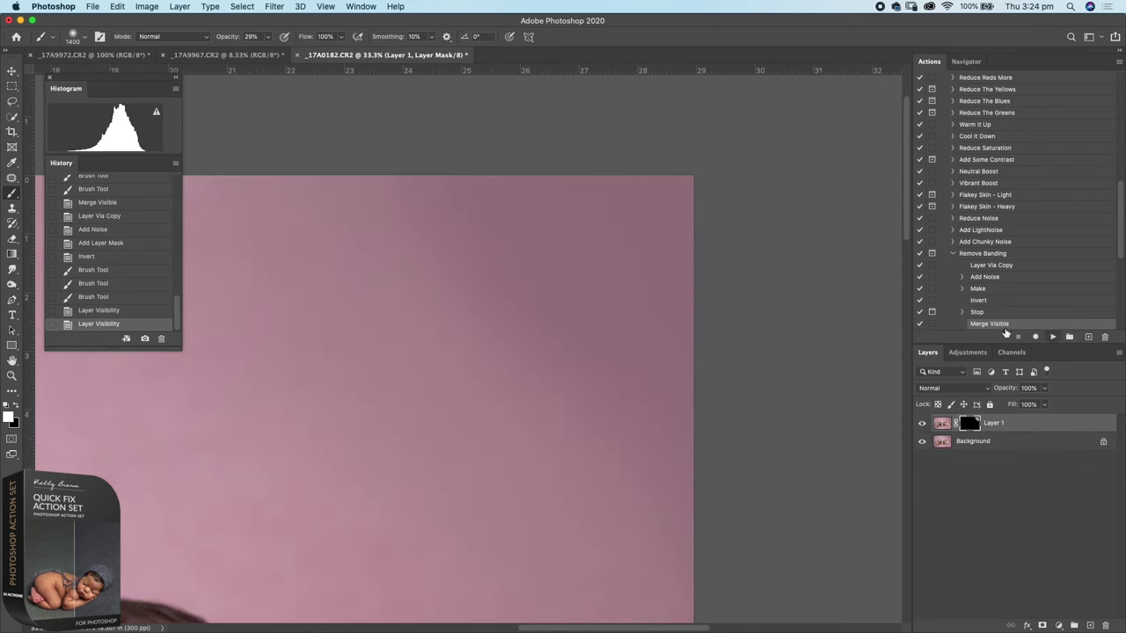
pyautogui.click(1053, 339)
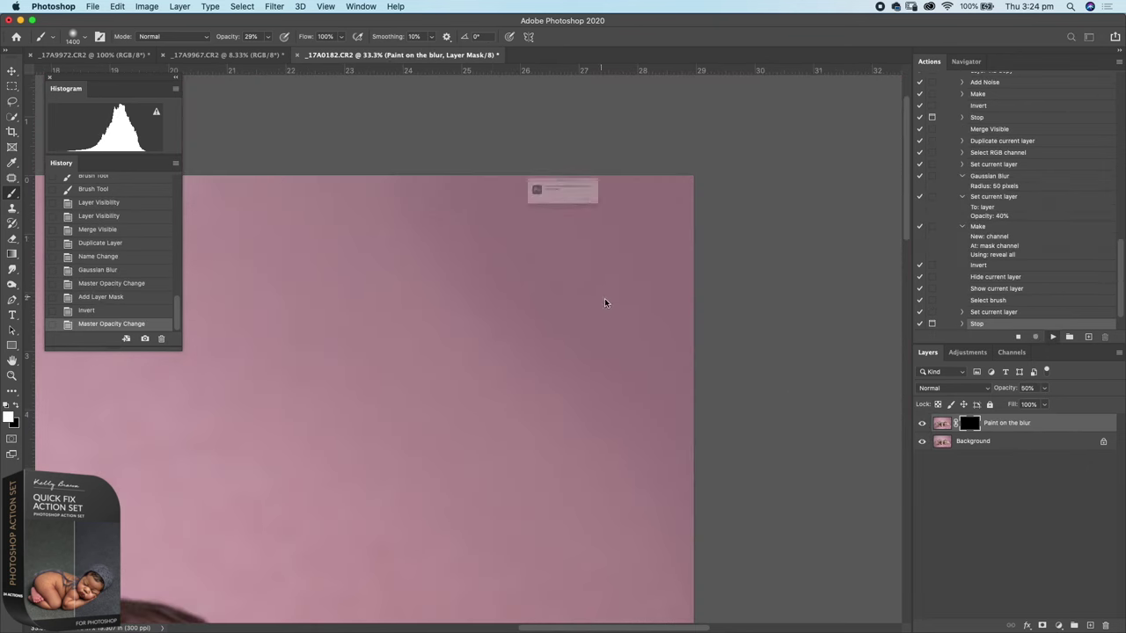
pyautogui.click(652, 218)
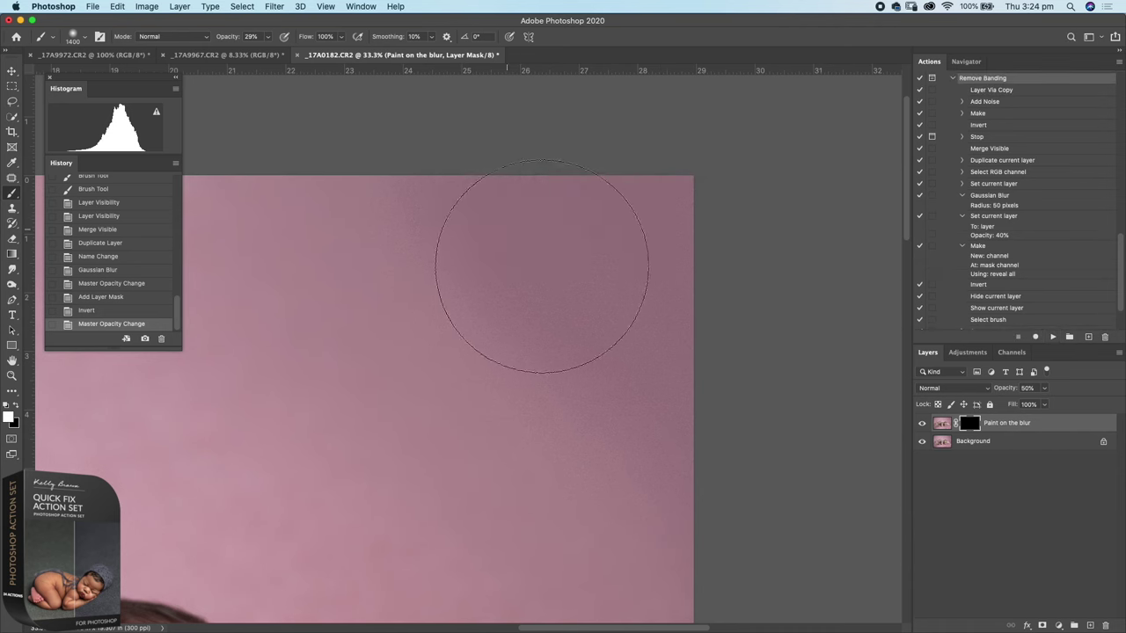
pyautogui.moveTo(576, 210)
pyautogui.mouseDown()
pyautogui.moveTo(663, 460)
pyautogui.moveTo(693, 488)
pyautogui.moveTo(636, 446)
pyautogui.mouseUp()
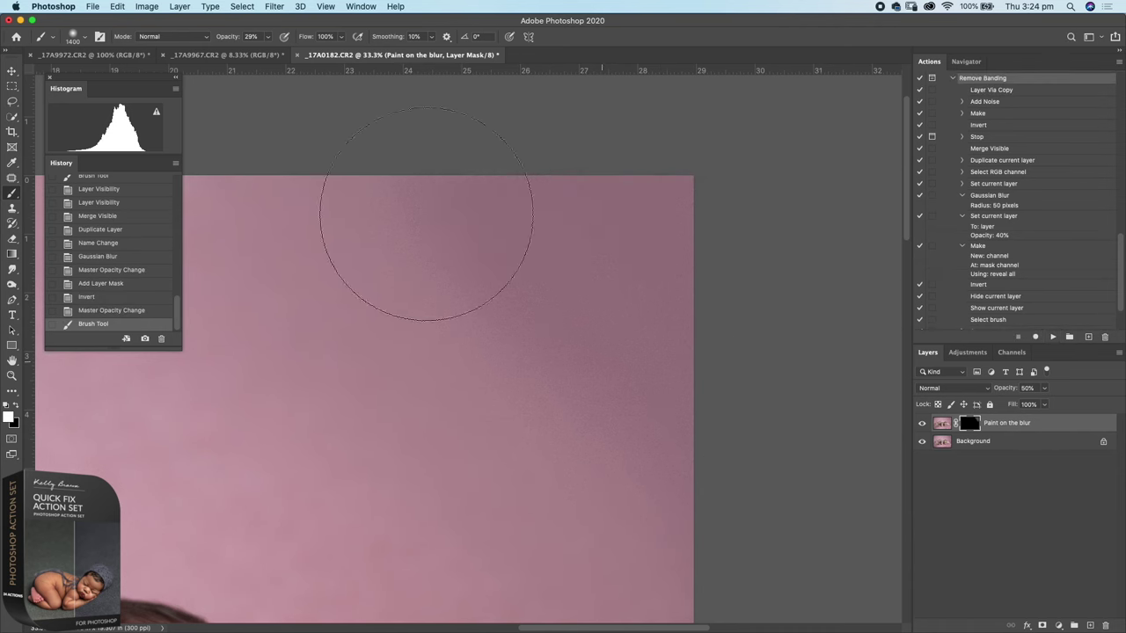
pyautogui.moveTo(432, 214)
pyautogui.mouseDown()
pyautogui.moveTo(596, 255)
pyautogui.moveTo(725, 321)
pyautogui.mouseUp()
# Compare the backdrop near the photo's right edge at 66.7% zoom with the "Paint on the blur" layer hidden and shown
pyautogui.press('super+plus')
pyautogui.press('super+plus')
pyautogui.moveTo(724, 384); pyautogui.dragTo(580, 351)
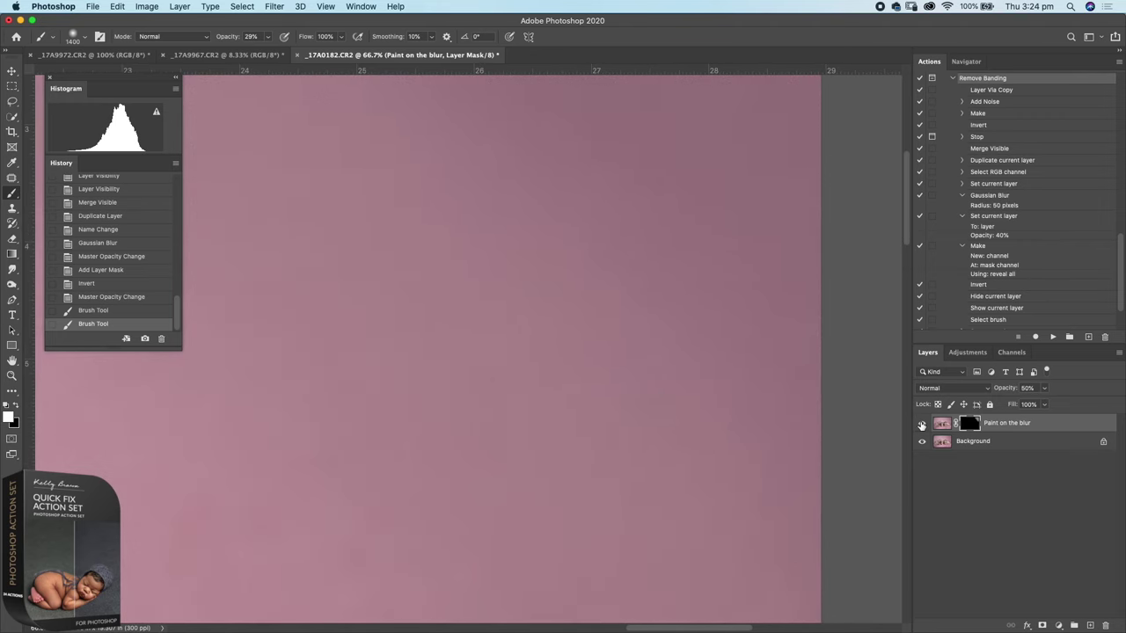
pyautogui.click(922, 424)
pyautogui.click(922, 424)
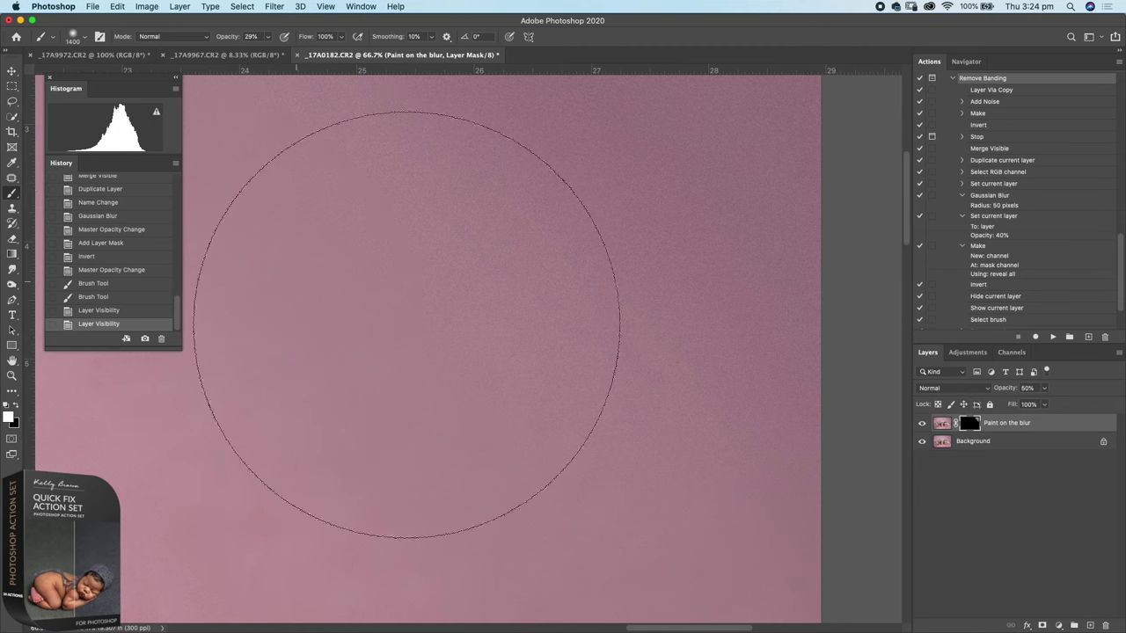
# Roll the history back to the last brush stroke before Merge Visible and examine the untreated gradient at 33.3% zoom
pyautogui.moveTo(512, 396); pyautogui.dragTo(526, 446)
pyautogui.moveTo(499, 378); pyautogui.dragTo(511, 409)
pyautogui.scroll(2, 510, 409)
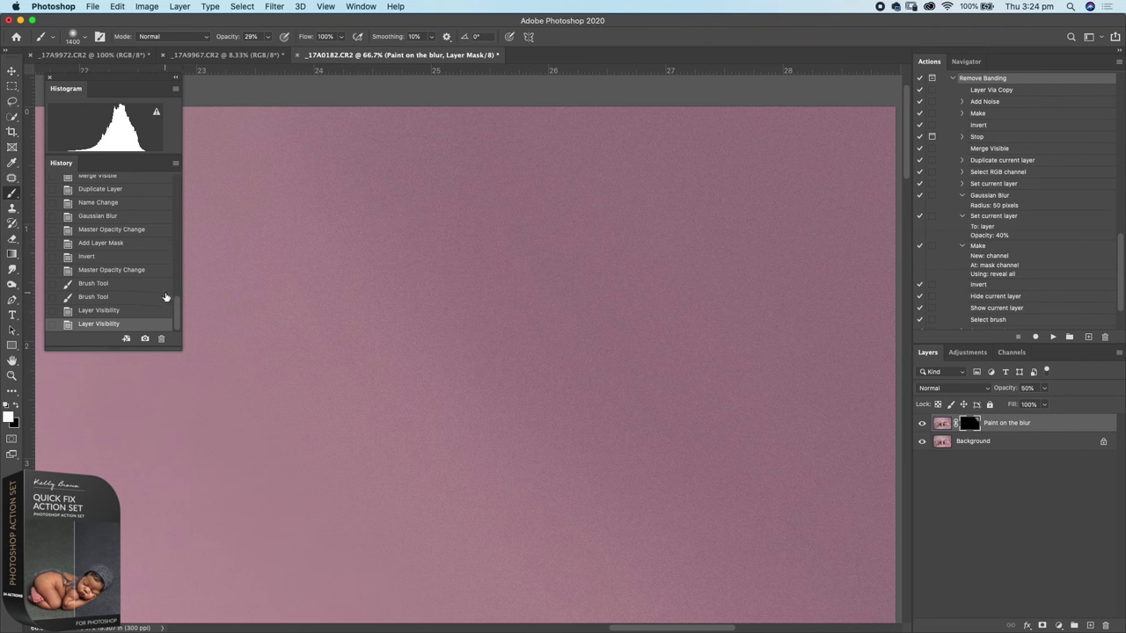
pyautogui.scroll(3, 178, 304)
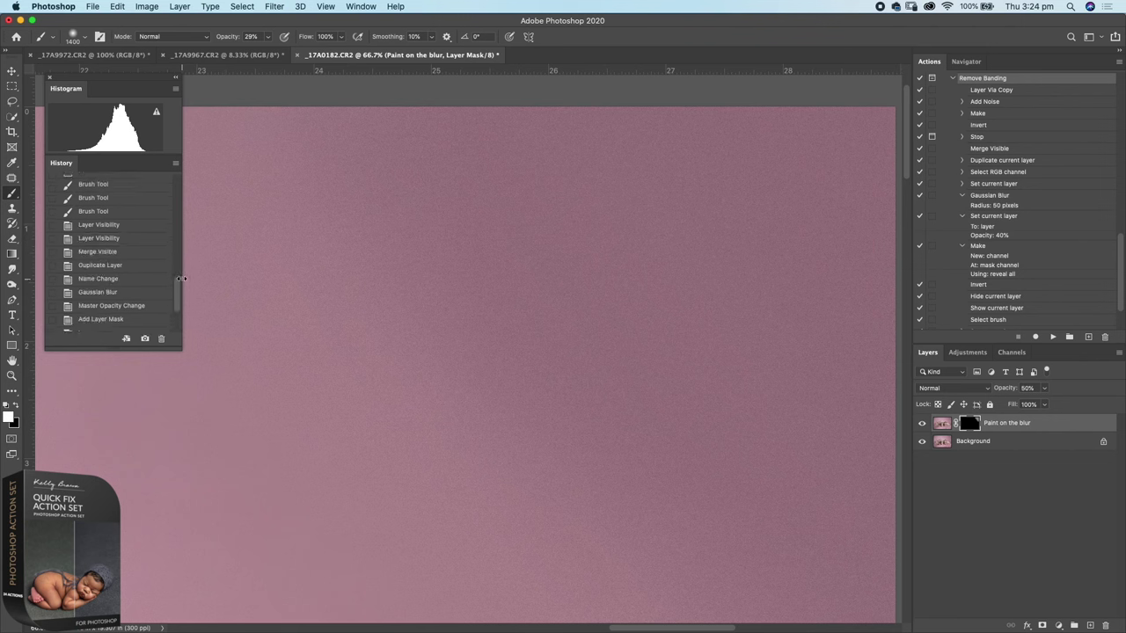
pyautogui.moveTo(173, 289); pyautogui.dragTo(184, 254)
pyautogui.click(114, 264)
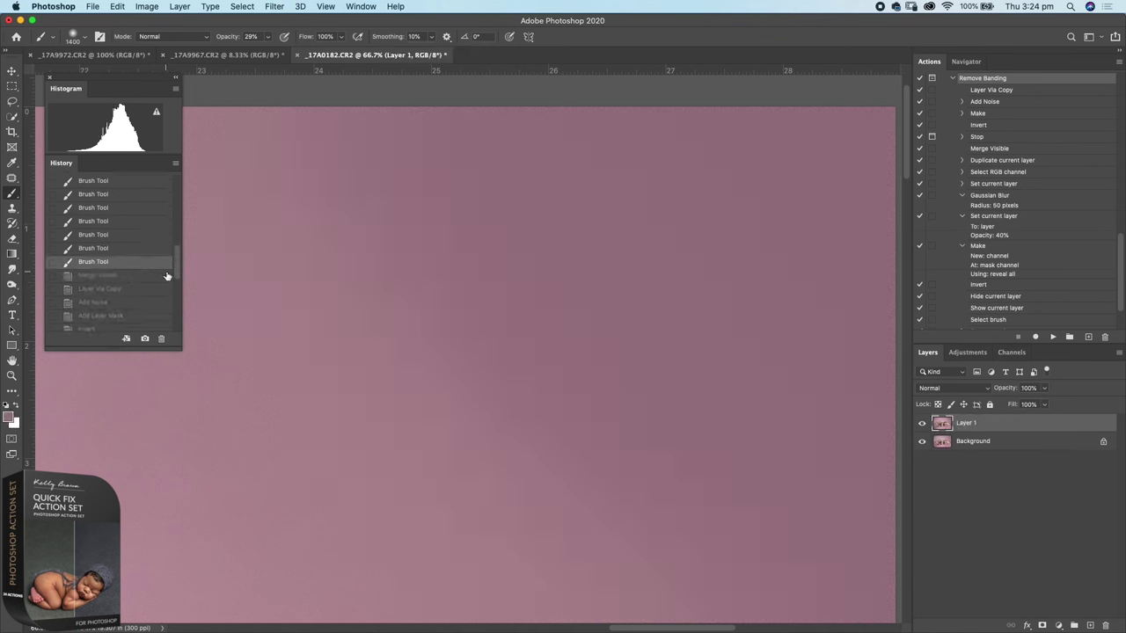
pyautogui.moveTo(178, 268); pyautogui.dragTo(178, 299)
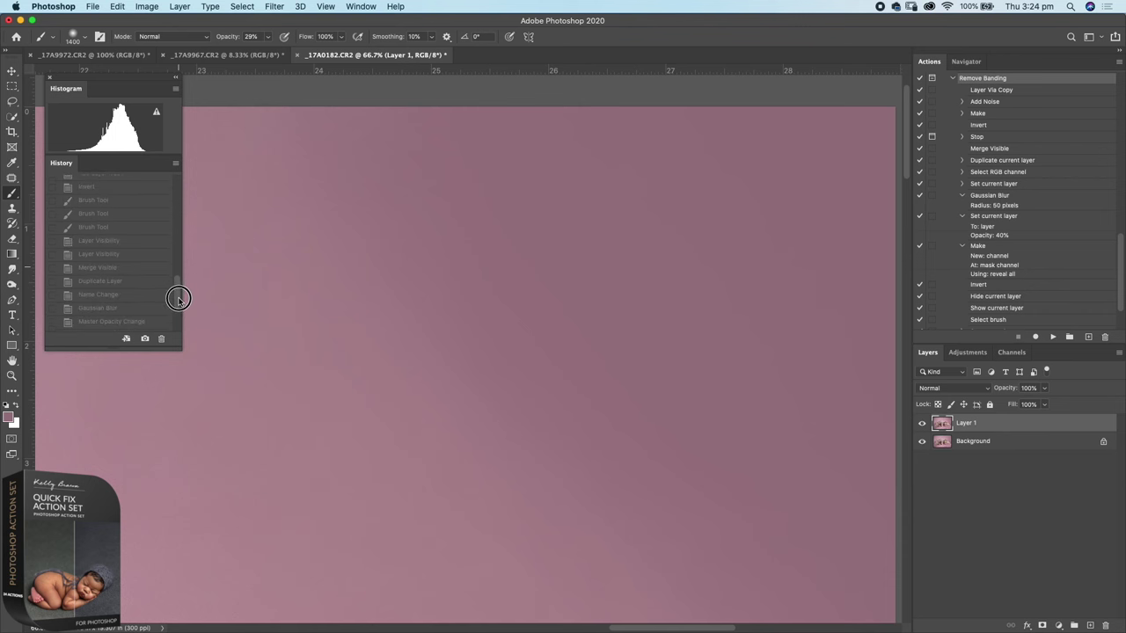
pyautogui.press('super+minus')
pyautogui.press('super+minus')
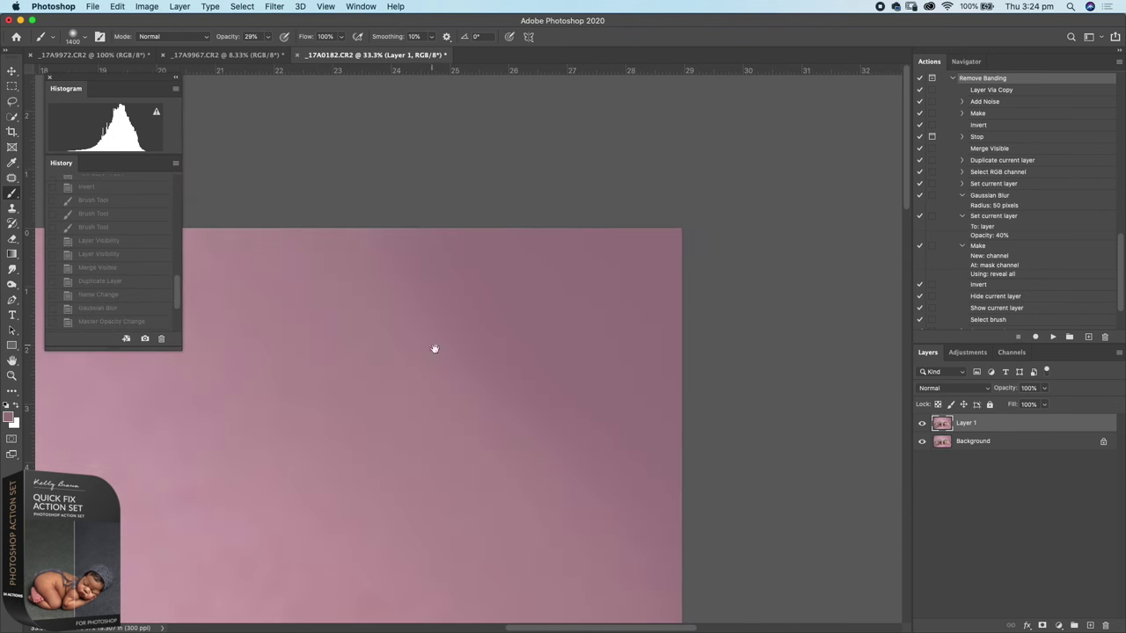
pyautogui.moveTo(435, 349); pyautogui.dragTo(518, 251)
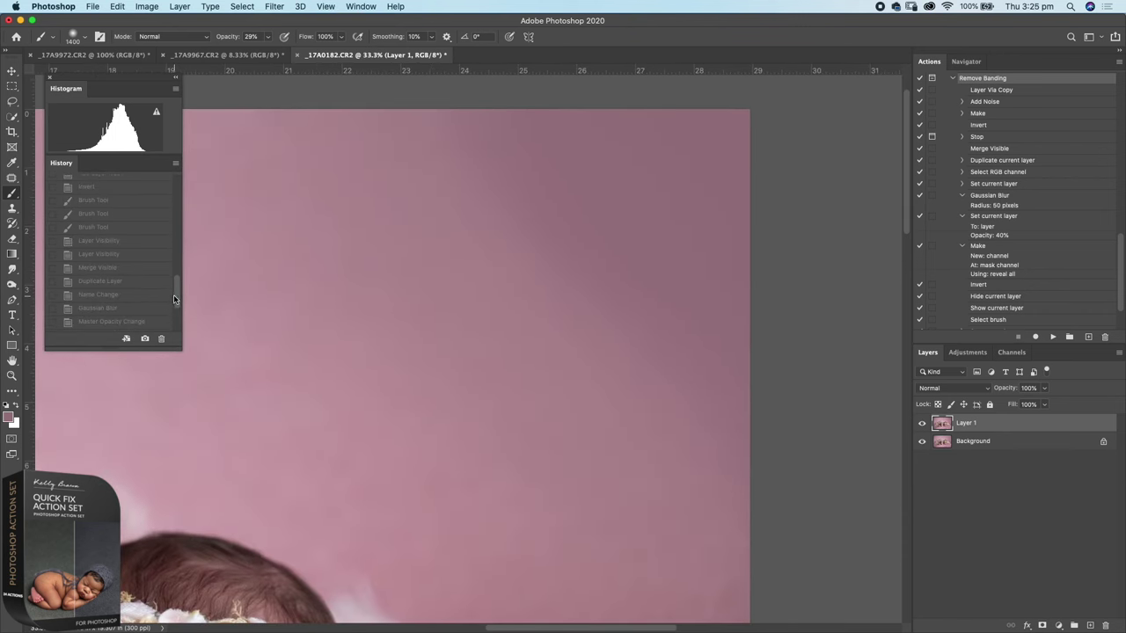
# Alternate between history Snapshot 2 and Snapshot 1 to compare the banded and treated backdrops, ending on Snapshot 1
pyautogui.moveTo(176, 299); pyautogui.dragTo(178, 194)
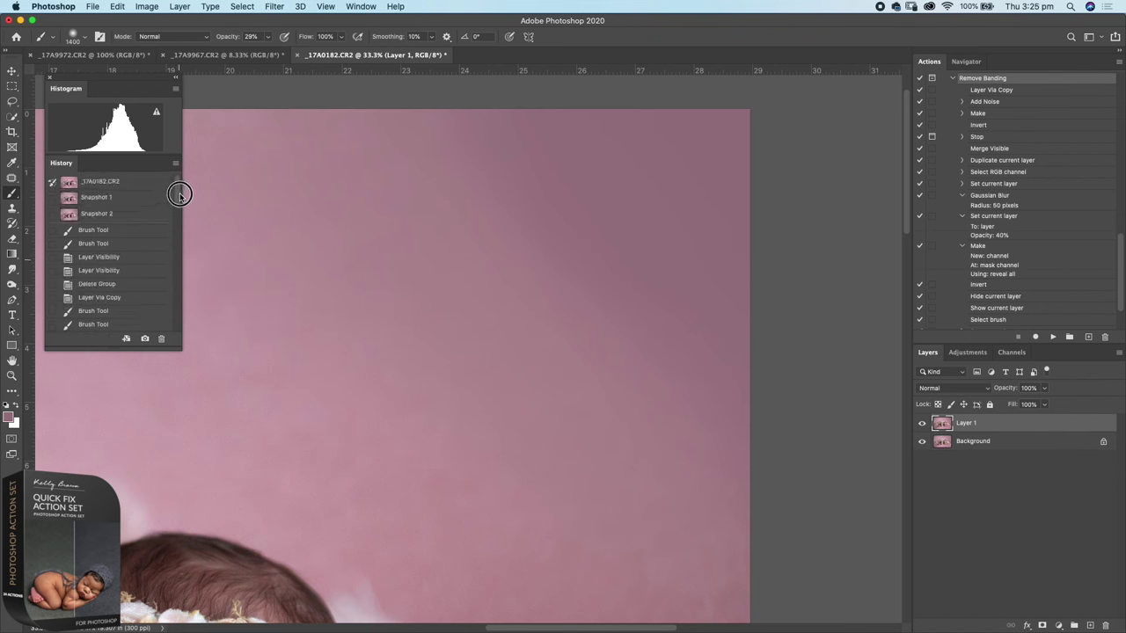
pyautogui.click(124, 214)
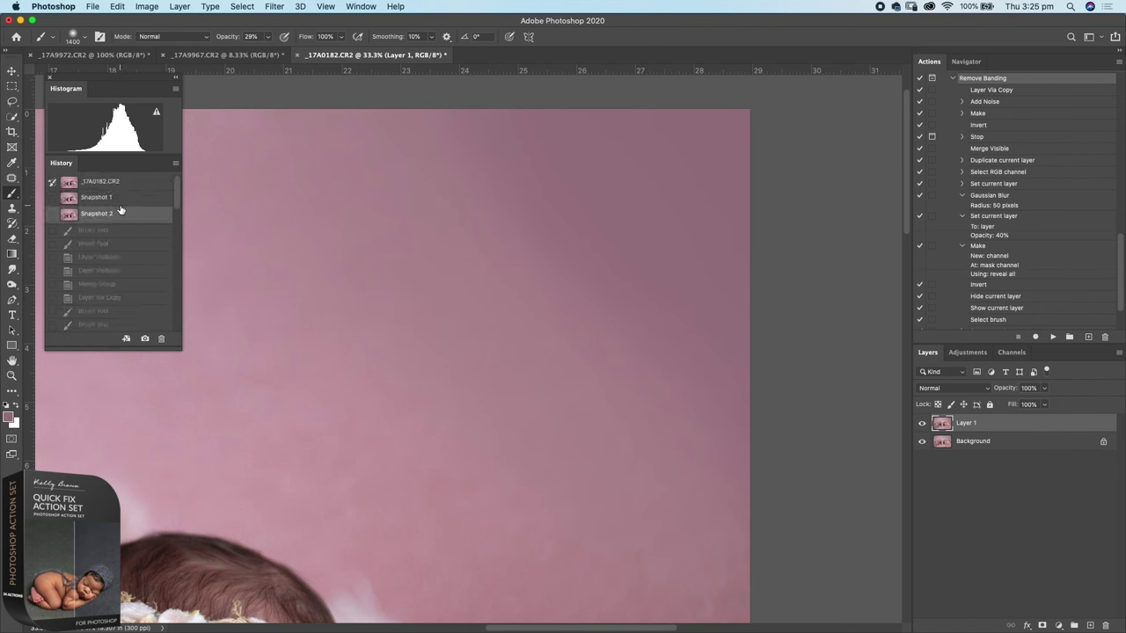
pyautogui.click(117, 198)
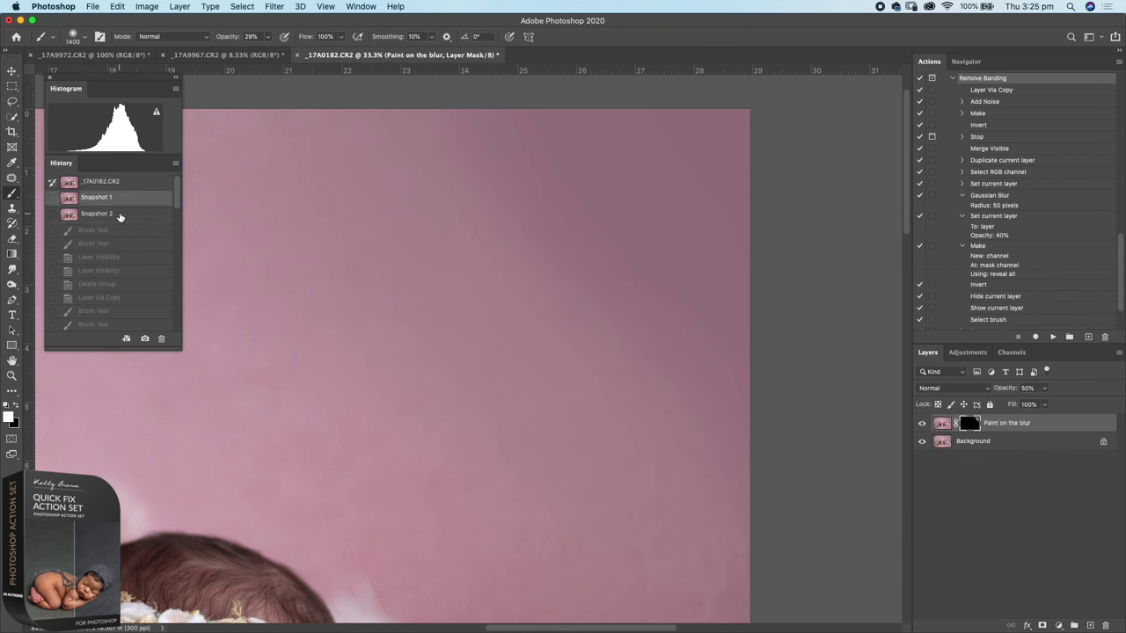
pyautogui.click(120, 216)
pyautogui.click(125, 199)
# Collapse the Remove Banding action and review the list of actions in the NBP Quick Fix Action Set
pyautogui.click(951, 80)
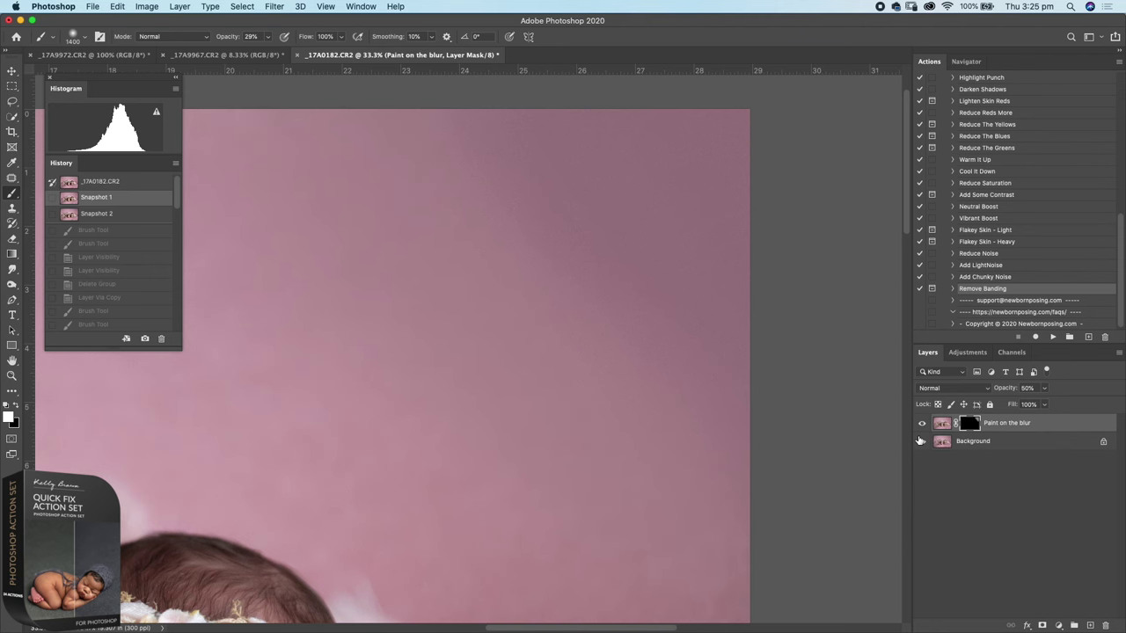
pyautogui.press('super+minus')
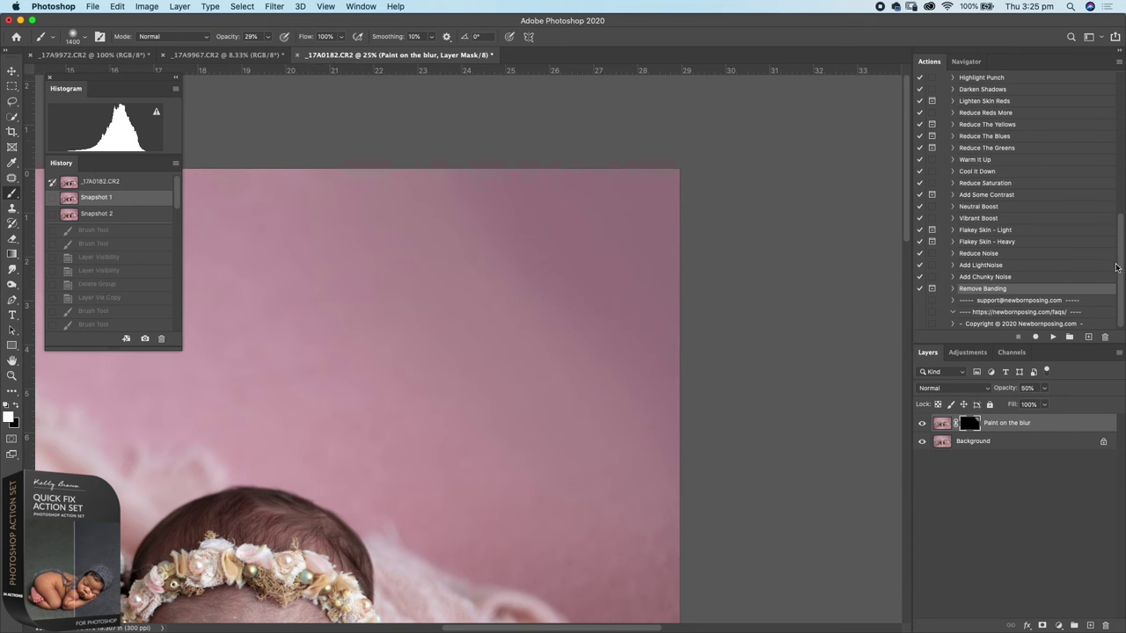
pyautogui.scroll(3, 1118, 258)
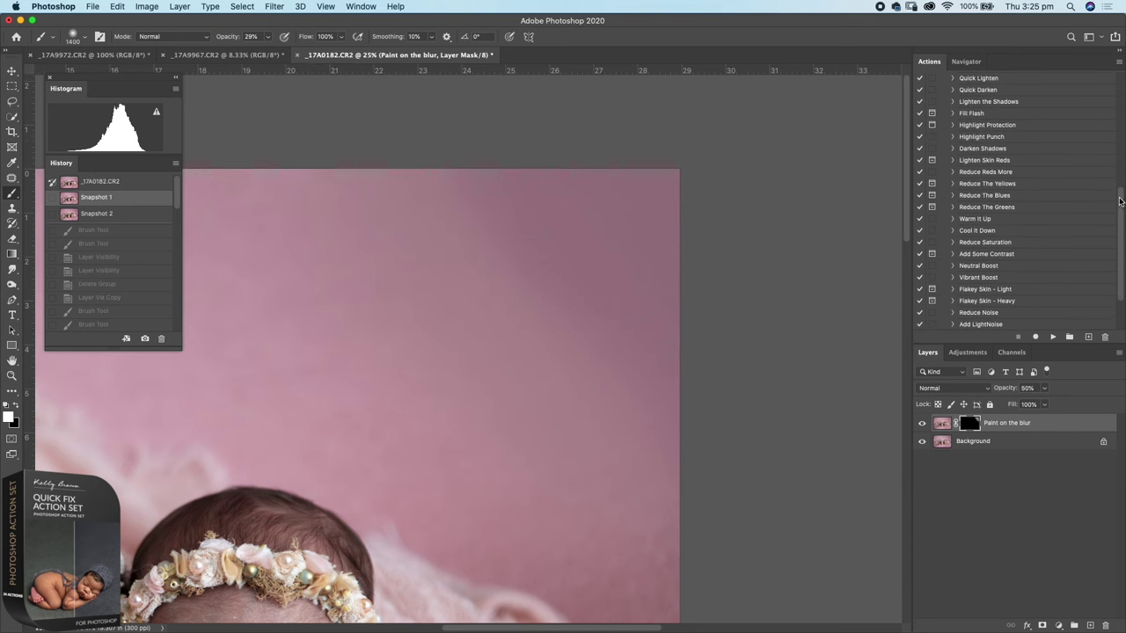
pyautogui.scroll(3, 1120, 202)
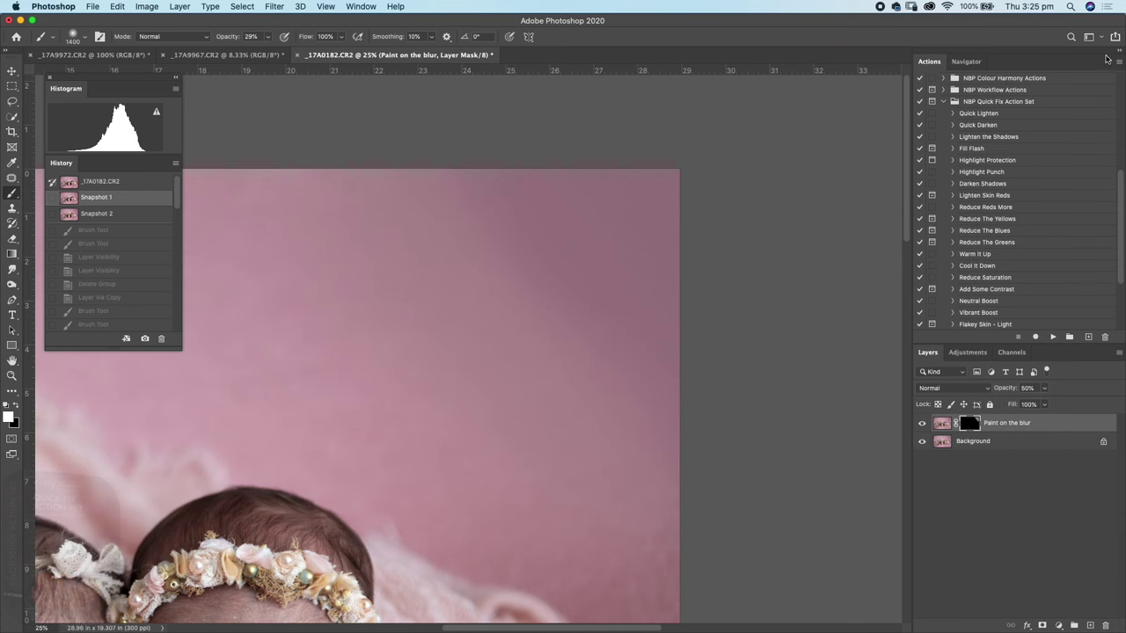